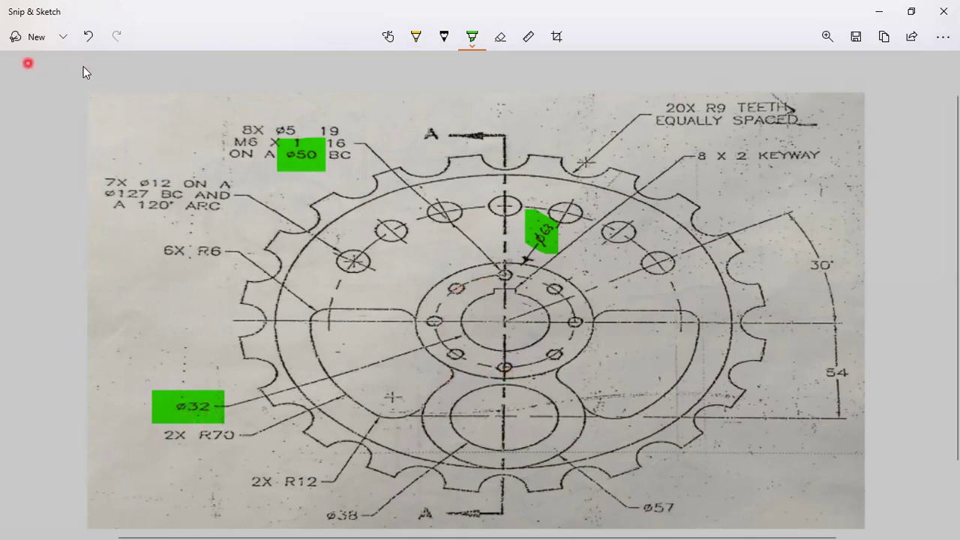
Step: Switch from the reference drawing to CATIA V5 and create a new part in the Part Design workbench
{"action": "key", "text": "alt+Tab"}
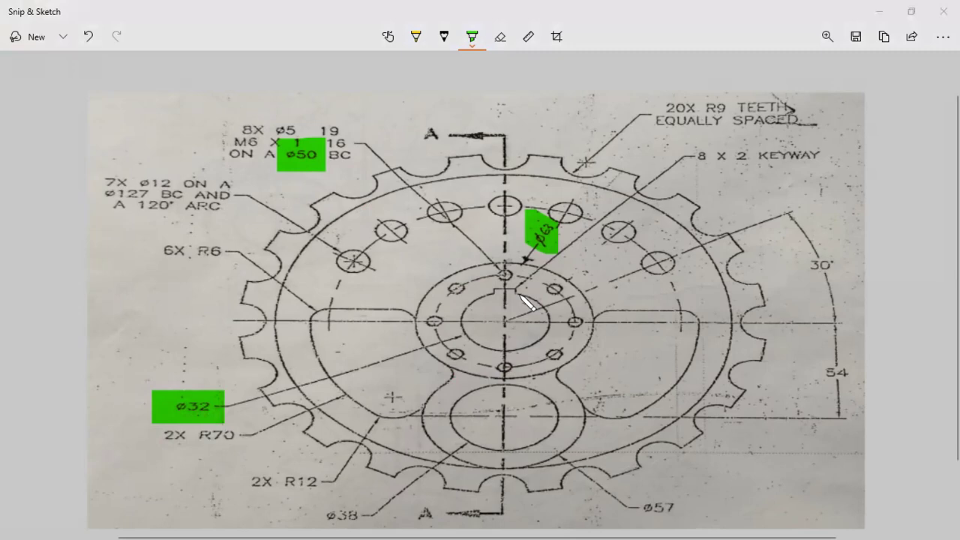
{"action": "key", "text": "alt+Tab"}
{"action": "key", "text": "alt+Tab"}
{"action": "key", "text": "alt+Tab"}
{"action": "key", "text": "alt+Tab"}
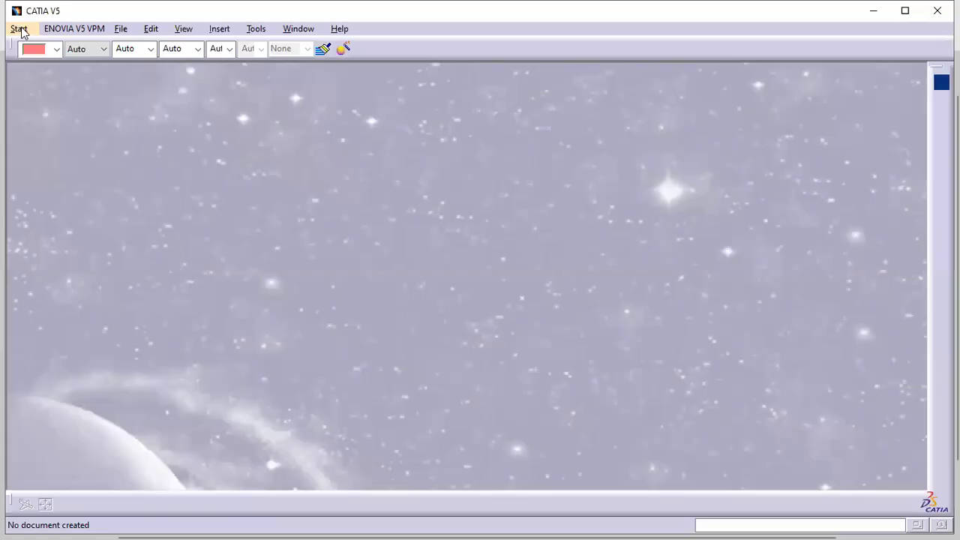
{"action": "left_click", "coordinate": [19, 29]}
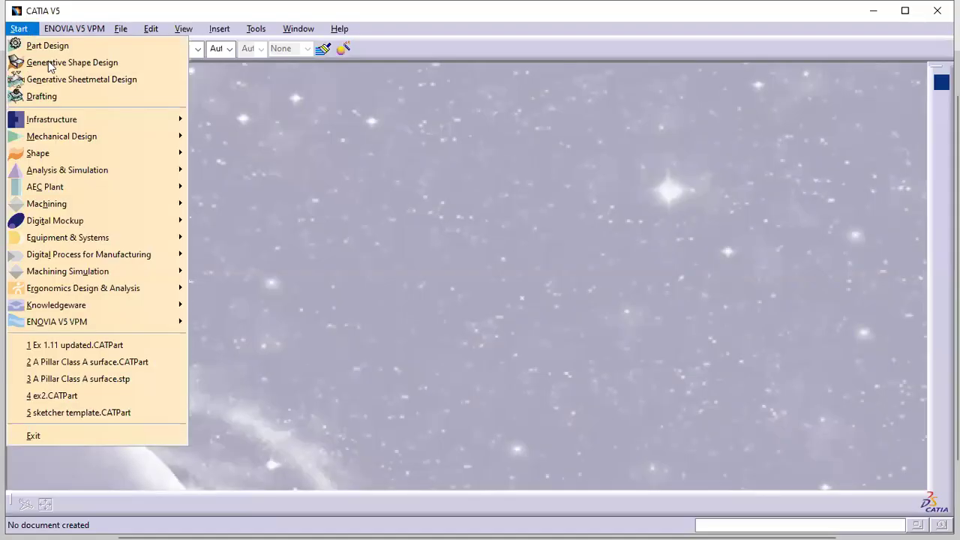
{"action": "mouse_move", "coordinate": [67, 136]}
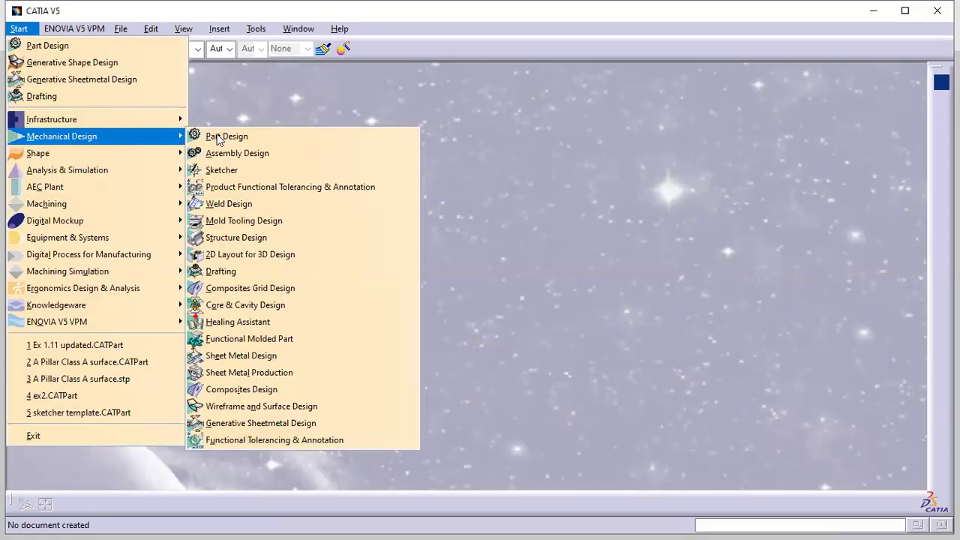
{"action": "left_click", "coordinate": [217, 137]}
{"action": "left_click", "coordinate": [439, 238]}
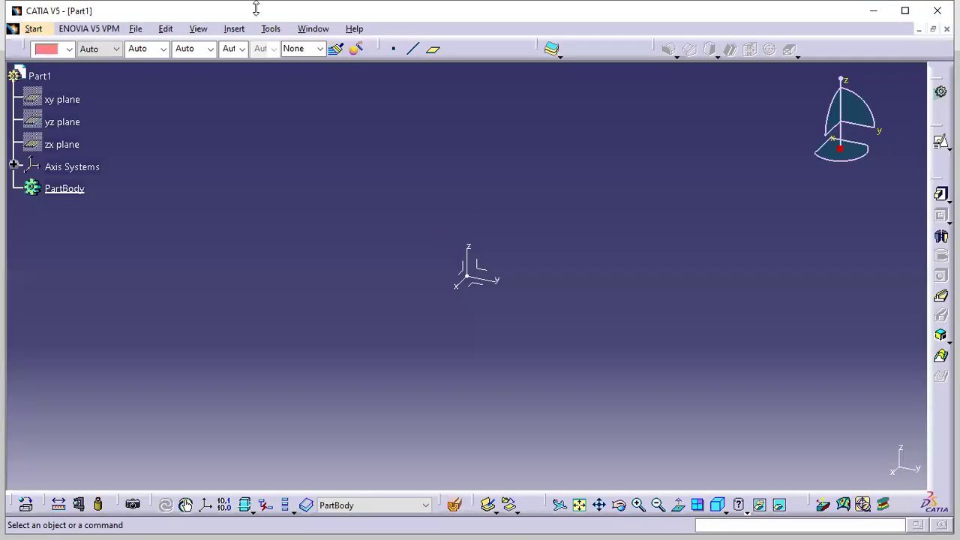
Step: Insert a geometrical set named Wire frame and create a point in it with the default settings
{"action": "left_click", "coordinate": [242, 31]}
{"action": "left_click", "coordinate": [273, 84]}
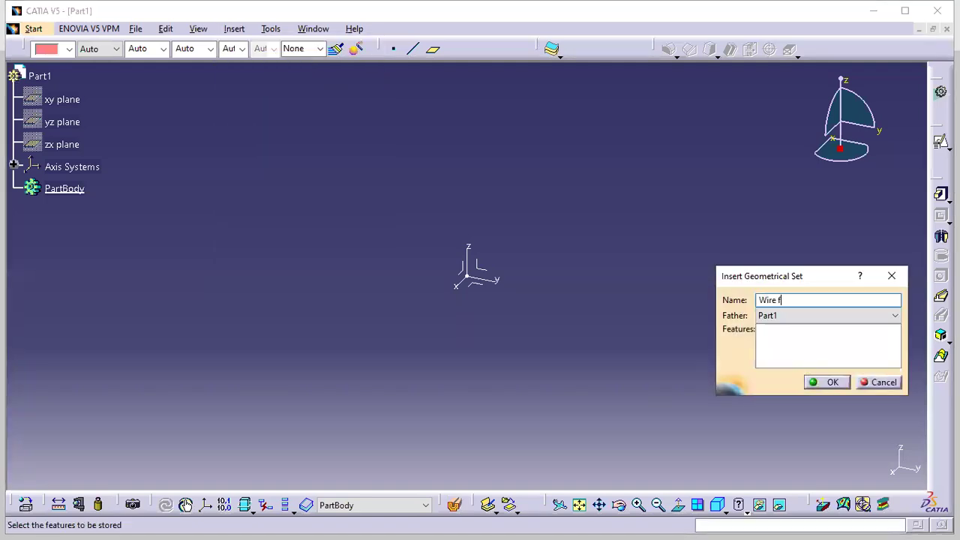
{"action": "key", "text": "Return"}
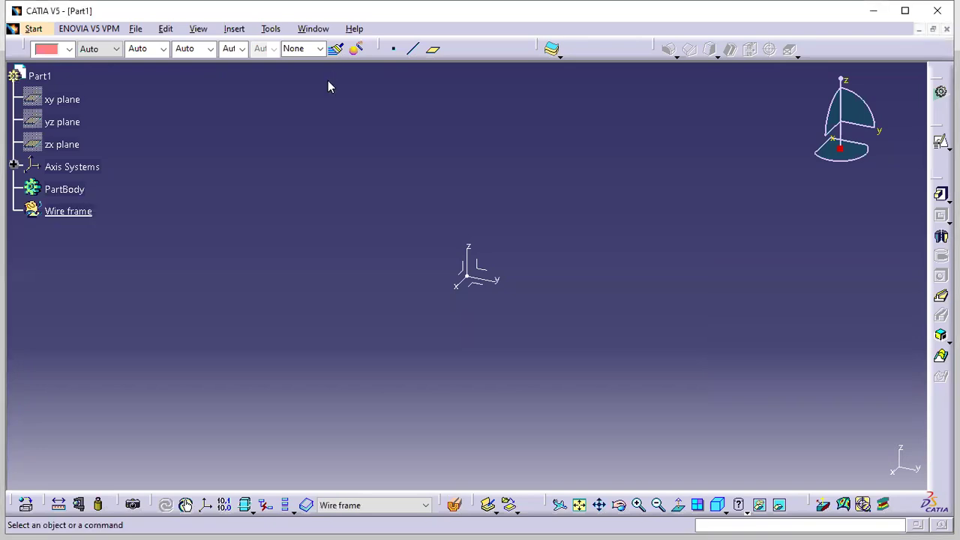
{"action": "left_click", "coordinate": [390, 49]}
{"action": "key", "text": "Return"}
Step: Insert a second geometrical set named Sketches under Part1
{"action": "left_click", "coordinate": [234, 29]}
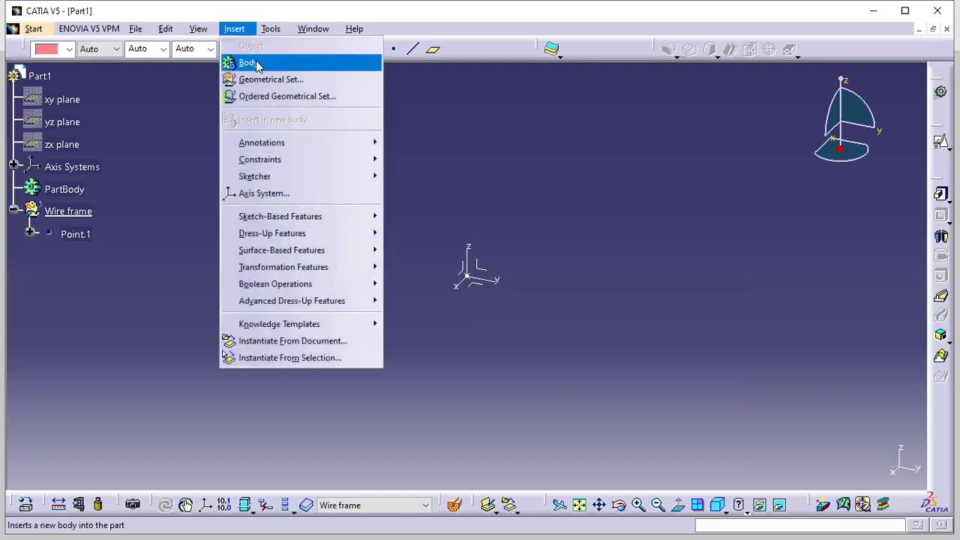
{"action": "left_click", "coordinate": [261, 79]}
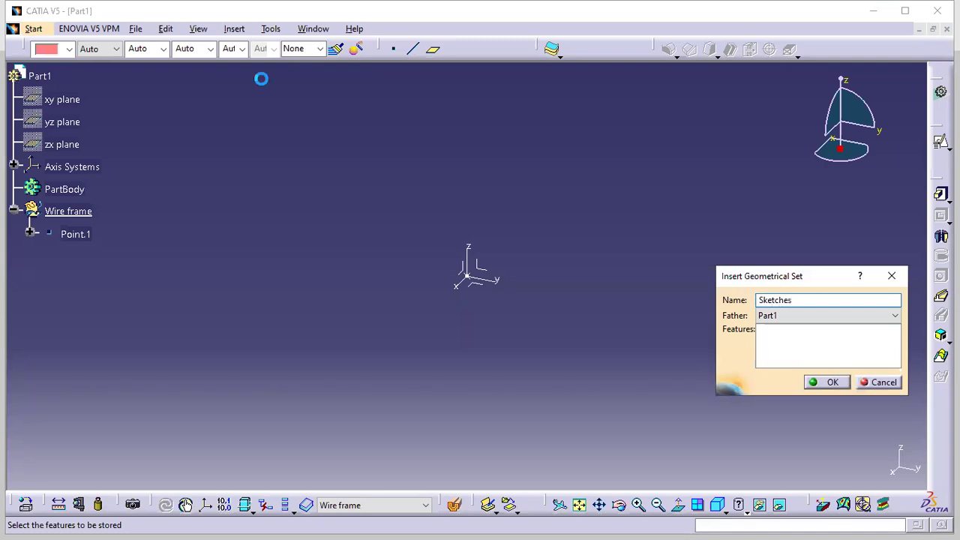
{"action": "key", "text": "Return"}
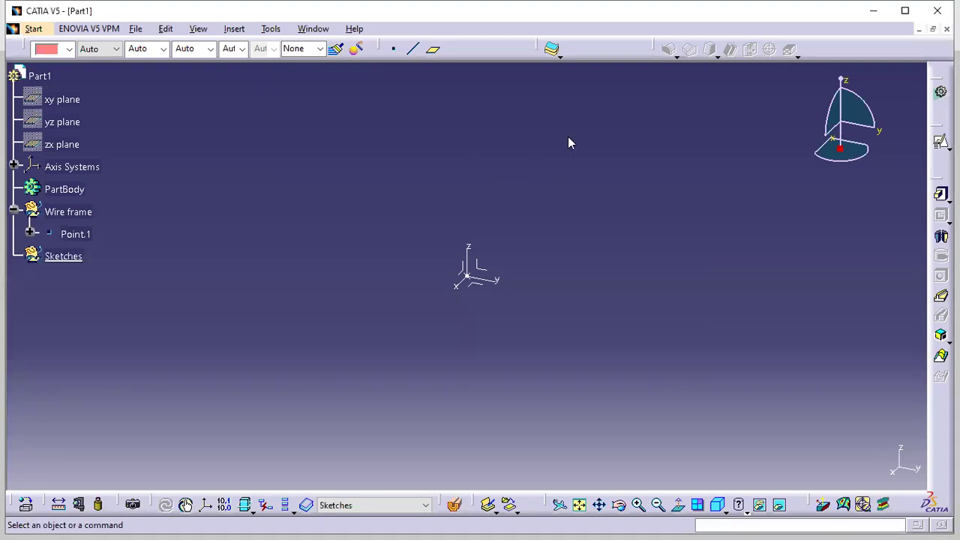
Step: Create a positioned sketch on the absolute axis system's YZ plane, with a Projection point origin referencing the wireframe point
{"action": "left_click", "coordinate": [940, 142]}
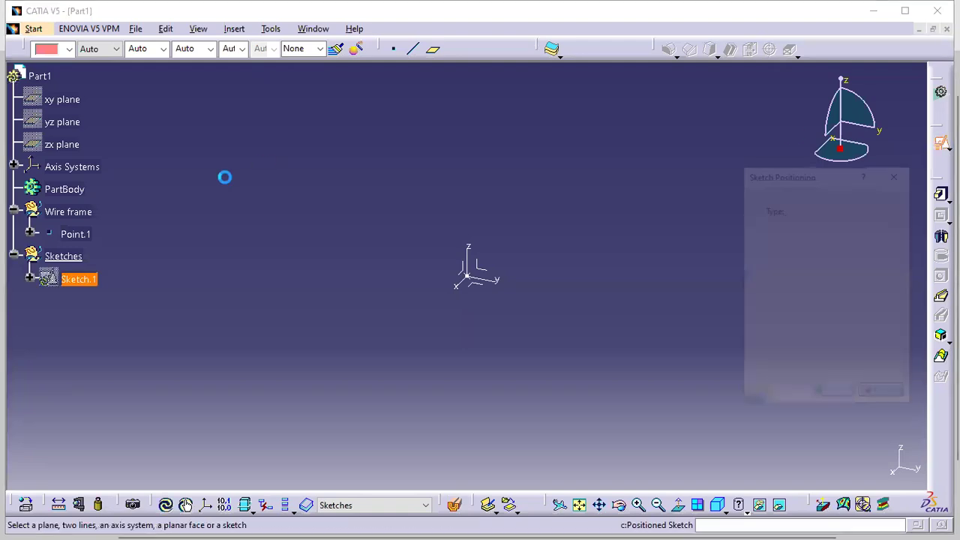
{"action": "left_click", "coordinate": [495, 264]}
{"action": "left_click", "coordinate": [821, 270]}
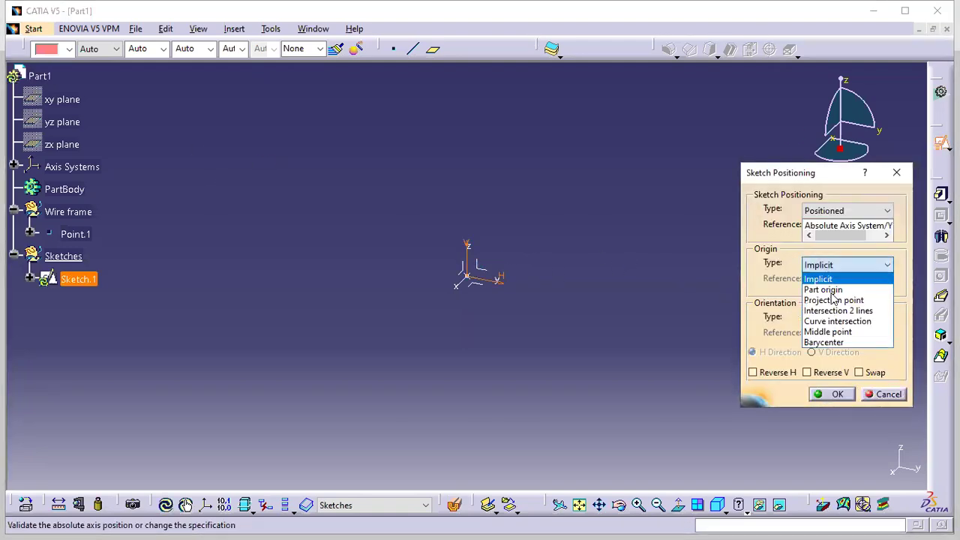
{"action": "left_click", "coordinate": [832, 298]}
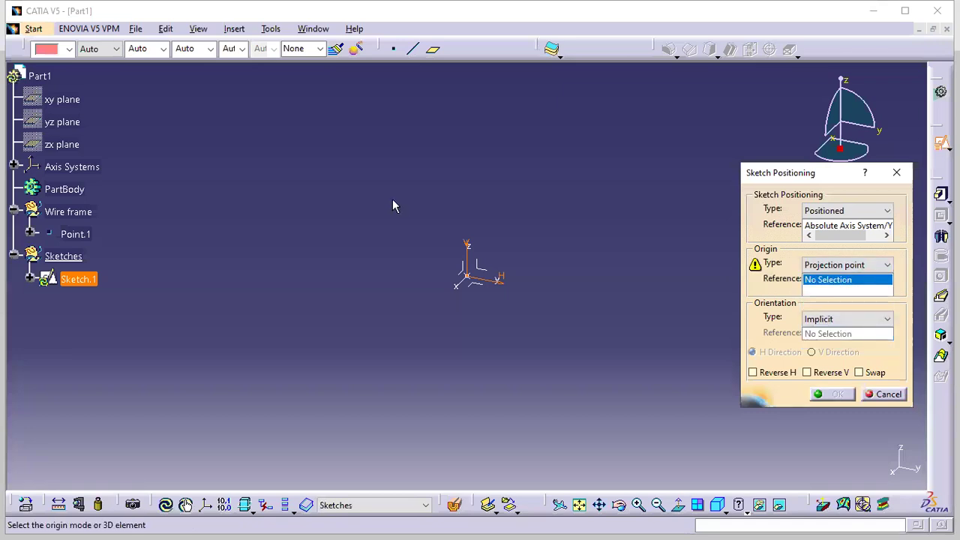
{"action": "left_click", "coordinate": [78, 234]}
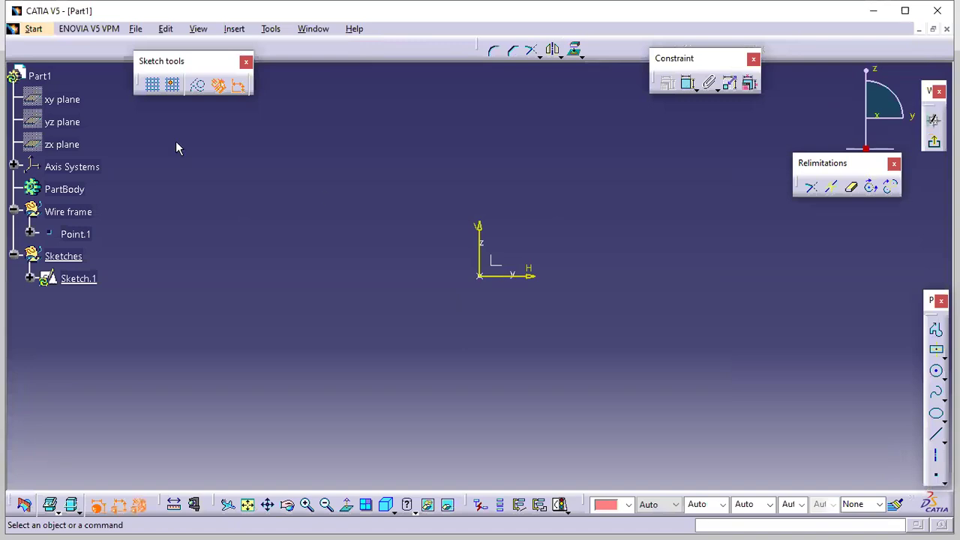
Step: Sketch three concentric circles centred on the sketch origin, with radii of about 53, 91 and 26 mm
{"action": "left_click", "coordinate": [936, 371]}
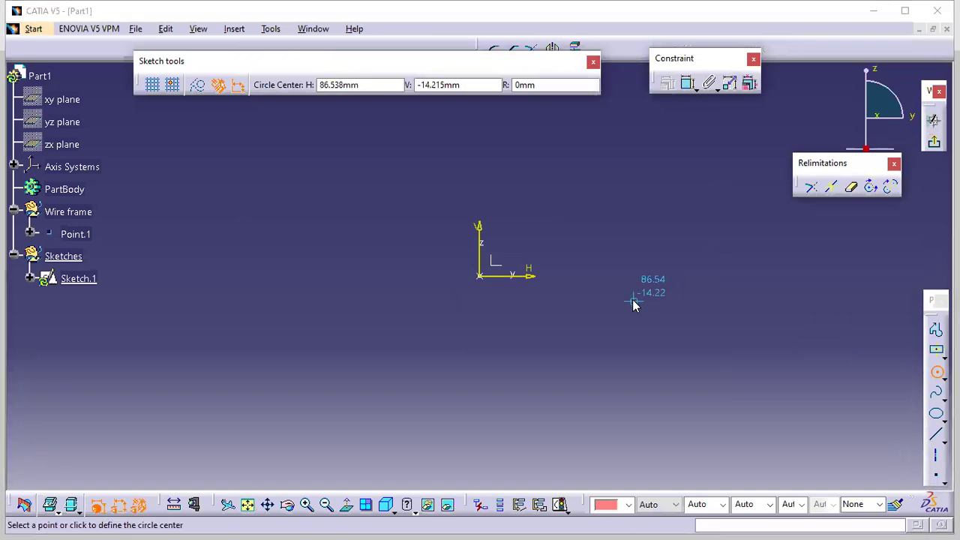
{"action": "key", "text": "alt+Tab"}
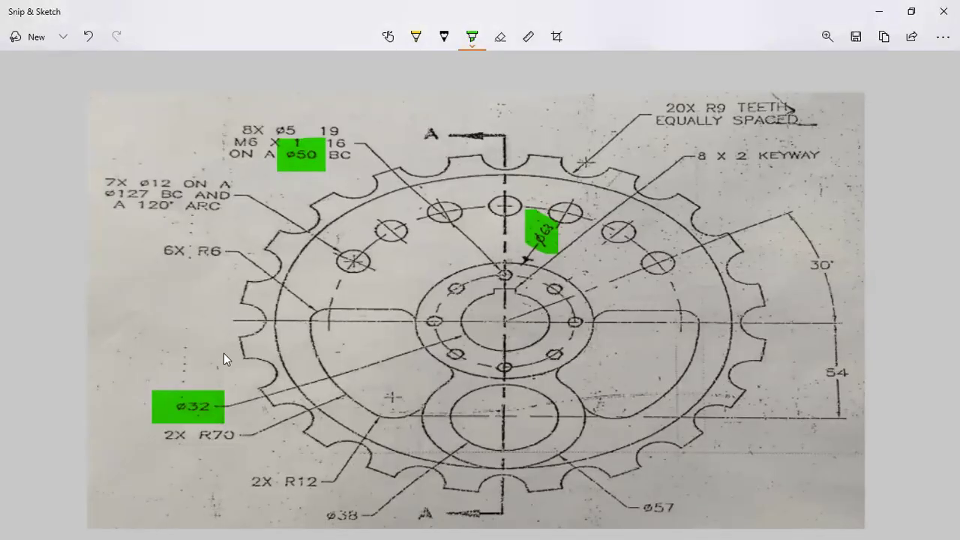
{"action": "key", "text": "alt+Tab"}
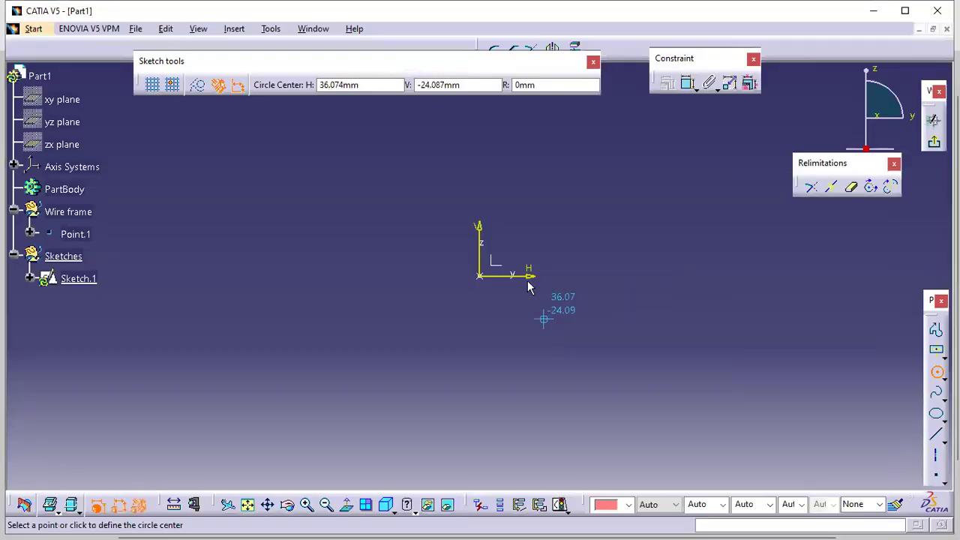
{"action": "left_click", "coordinate": [480, 276]}
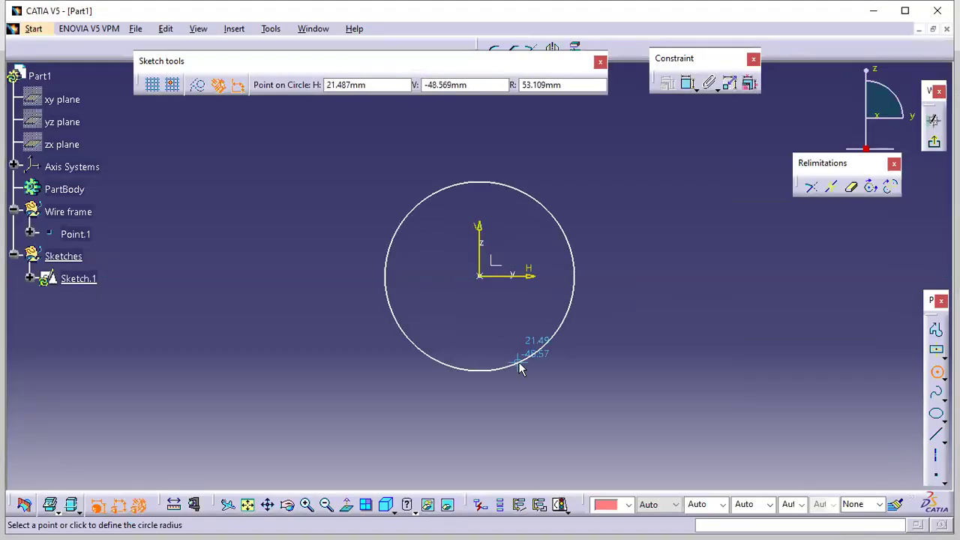
{"action": "left_click", "coordinate": [518, 362]}
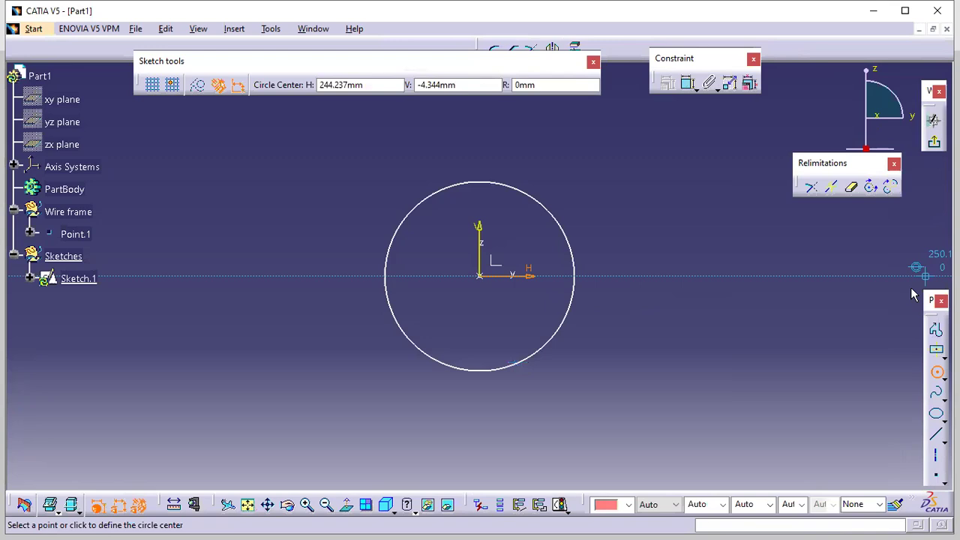
{"action": "left_click", "coordinate": [480, 277]}
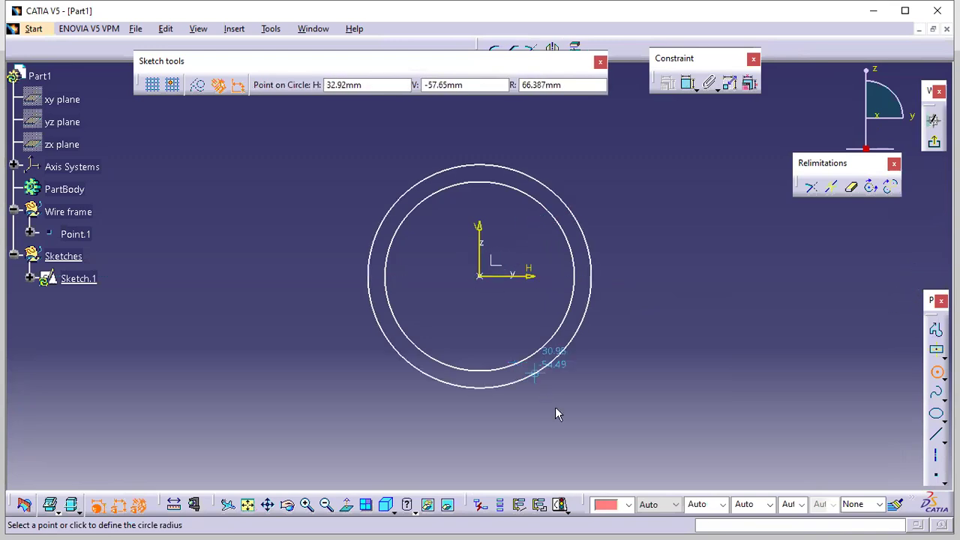
{"action": "left_click", "coordinate": [558, 417]}
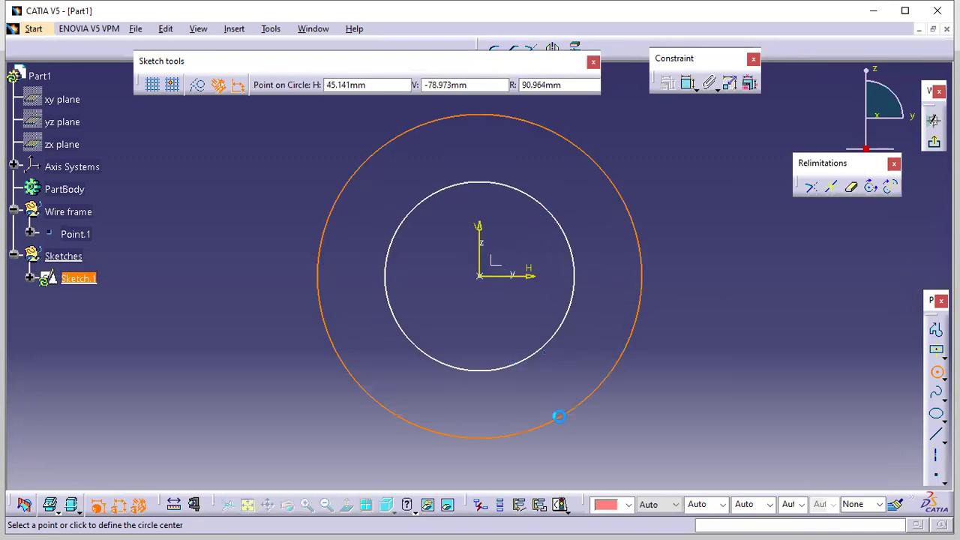
{"action": "left_click", "coordinate": [481, 277]}
{"action": "left_click", "coordinate": [496, 318]}
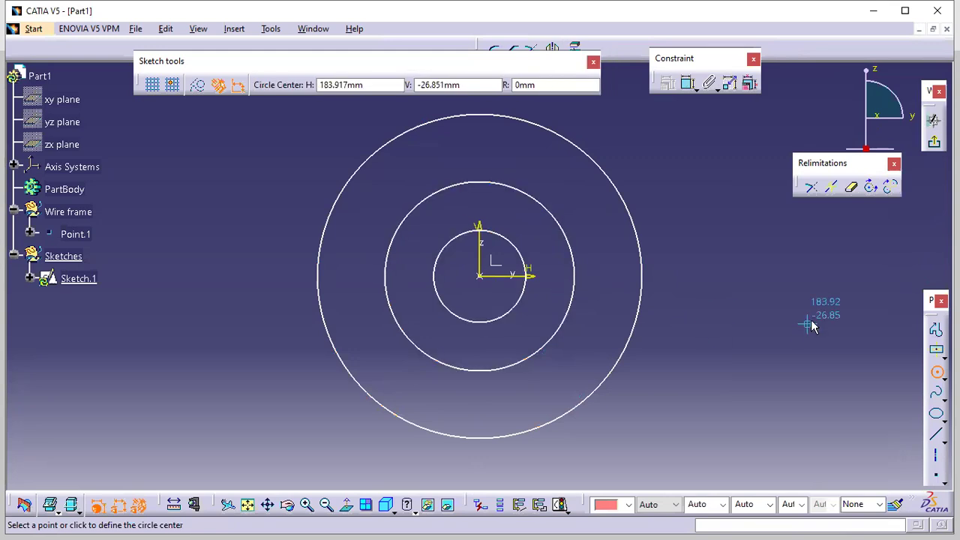
{"action": "key", "text": "Escape"}
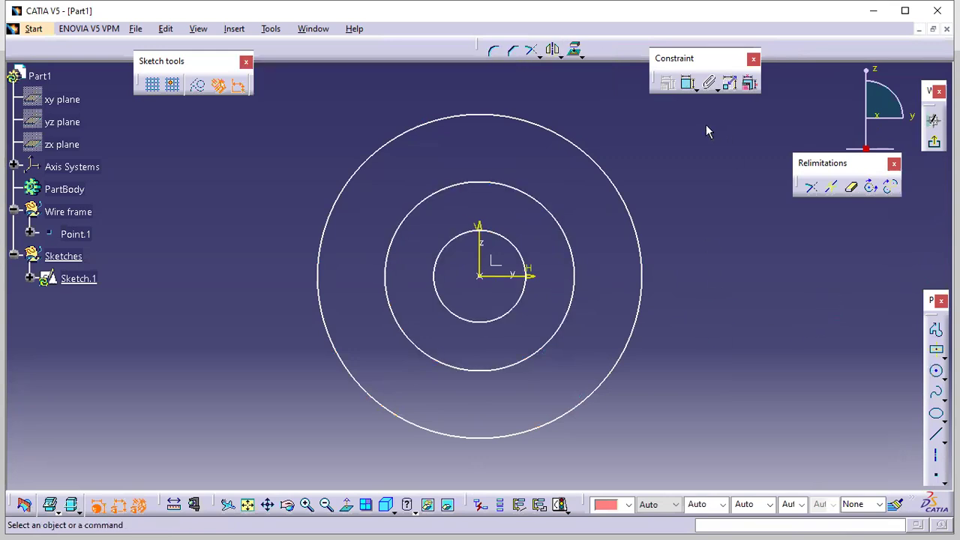
Step: Dimension the innermost circle and set its diameter to 50 mm
{"action": "left_click", "coordinate": [687, 83]}
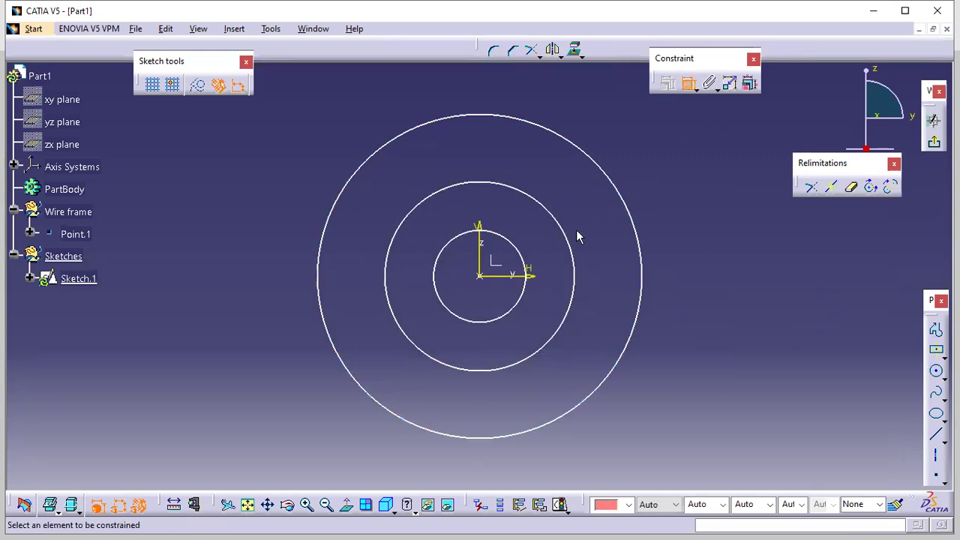
{"action": "left_click", "coordinate": [524, 255]}
{"action": "left_click", "coordinate": [598, 213]}
{"action": "double_click", "coordinate": [593, 210]}
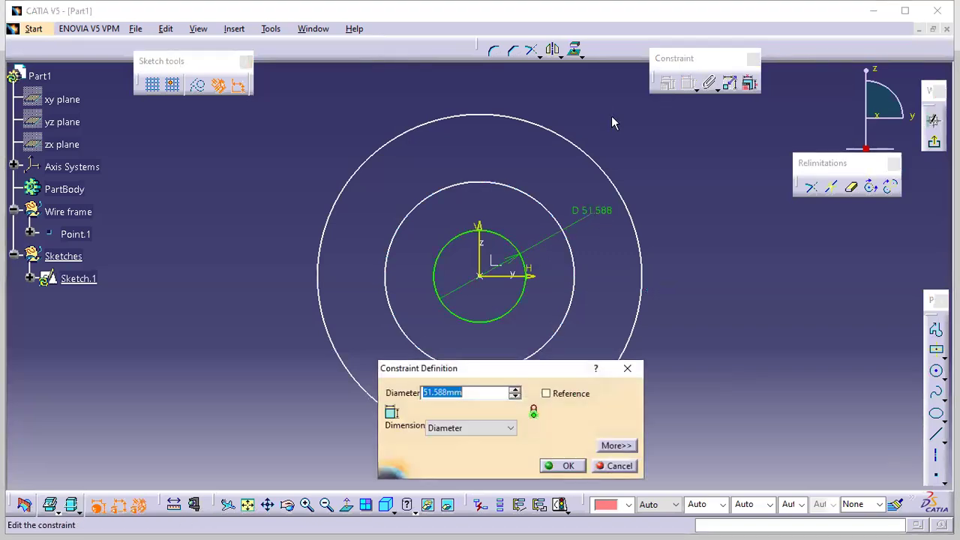
{"action": "type", "text": "5"}
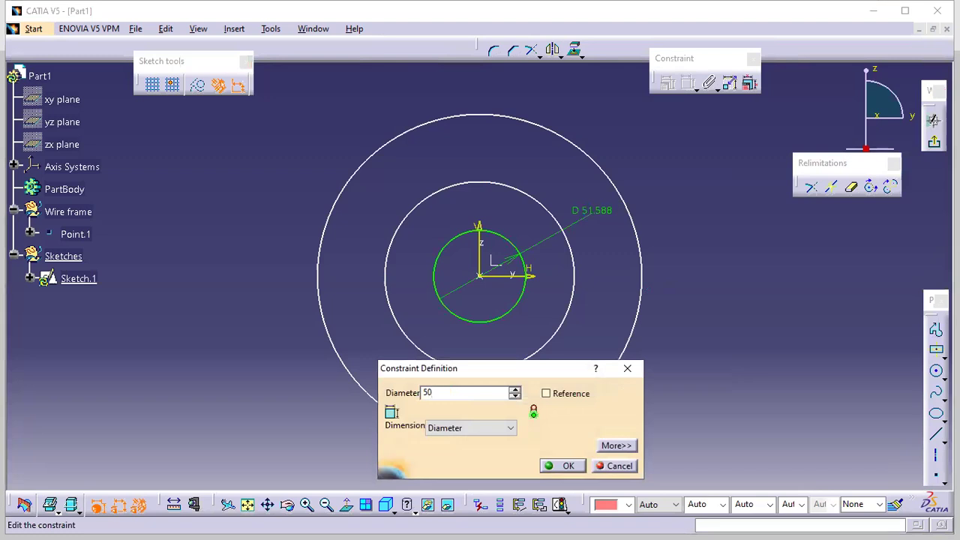
{"action": "type", "text": "0"}
{"action": "key", "text": "Return"}
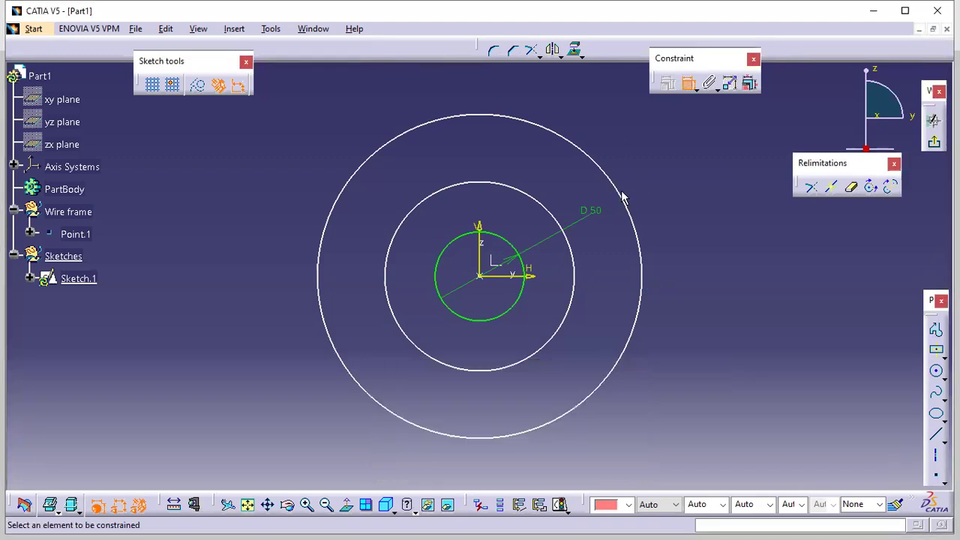
Step: Dimension the middle circle and set its diameter to 63 mm
{"action": "left_click", "coordinate": [550, 210]}
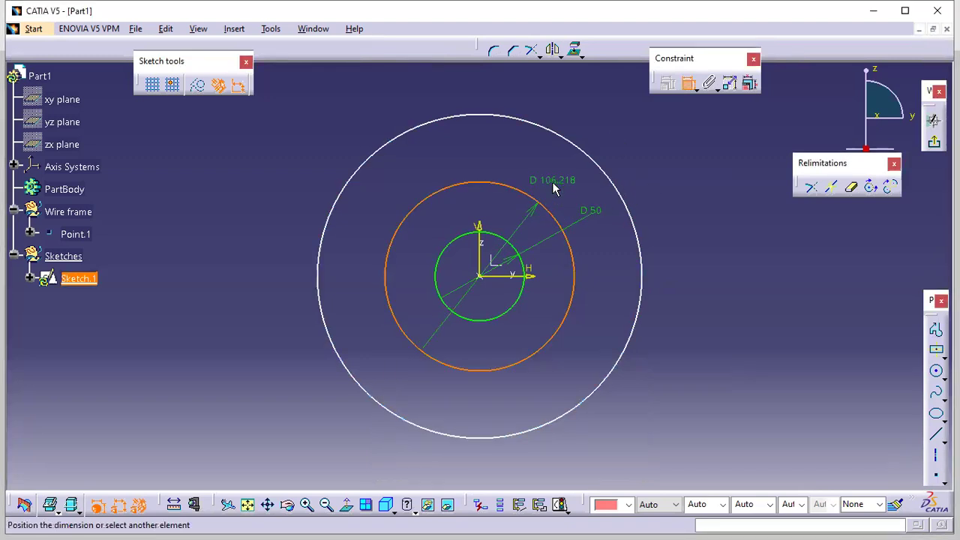
{"action": "double_click", "coordinate": [553, 186]}
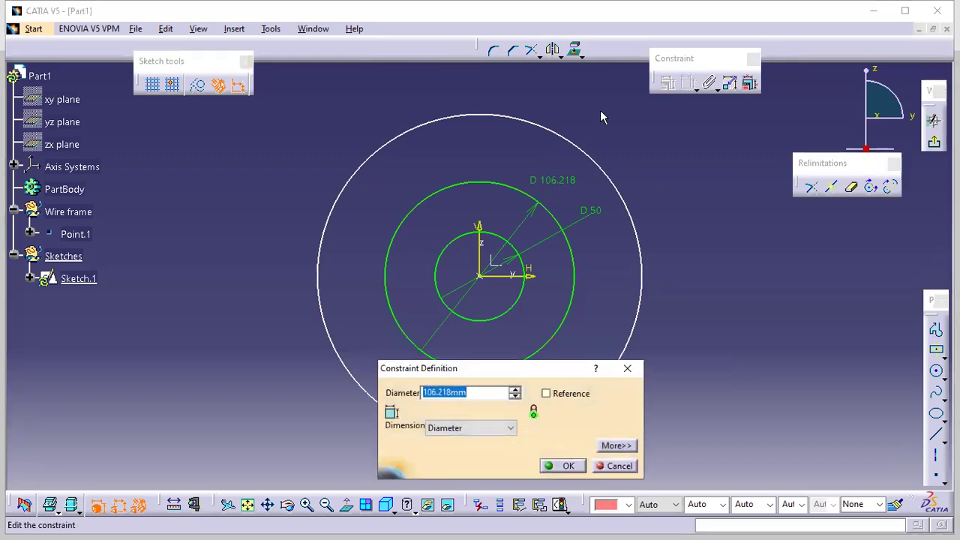
{"action": "type", "text": "6"}
{"action": "key", "text": "Return"}
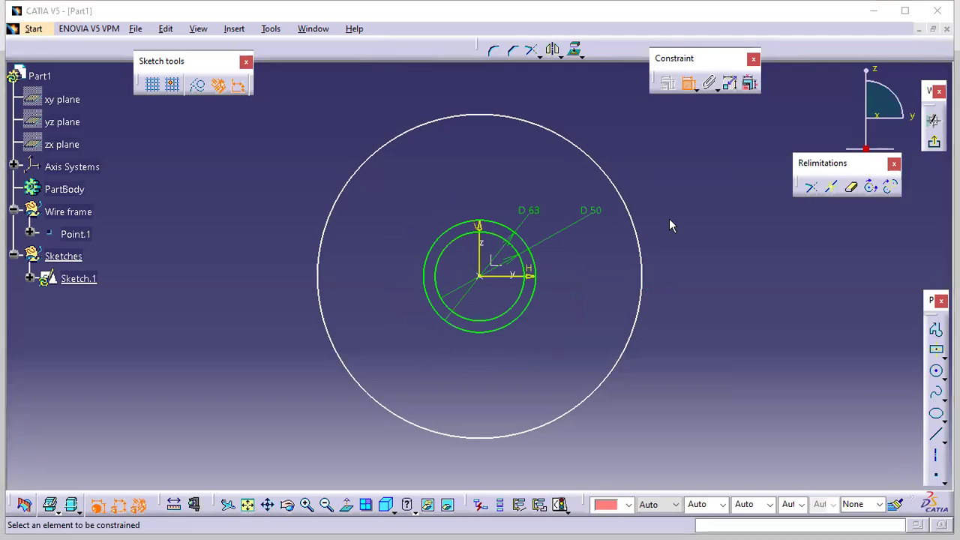
Step: Check the bore size on the reference drawing, dimension the outermost circle, and set its diameter to 32 mm
{"action": "key", "text": "alt+Tab"}
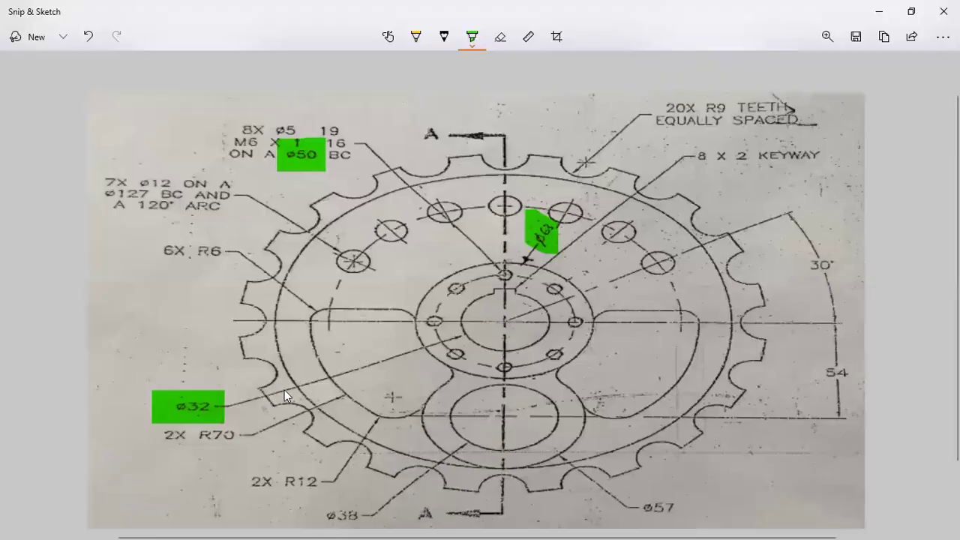
{"action": "key", "text": "alt+Tab"}
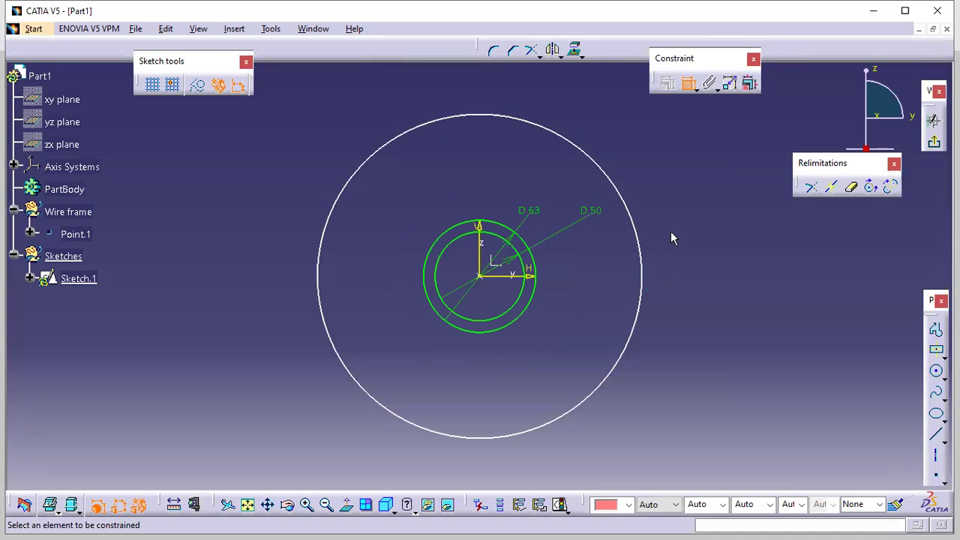
{"action": "left_click", "coordinate": [641, 237]}
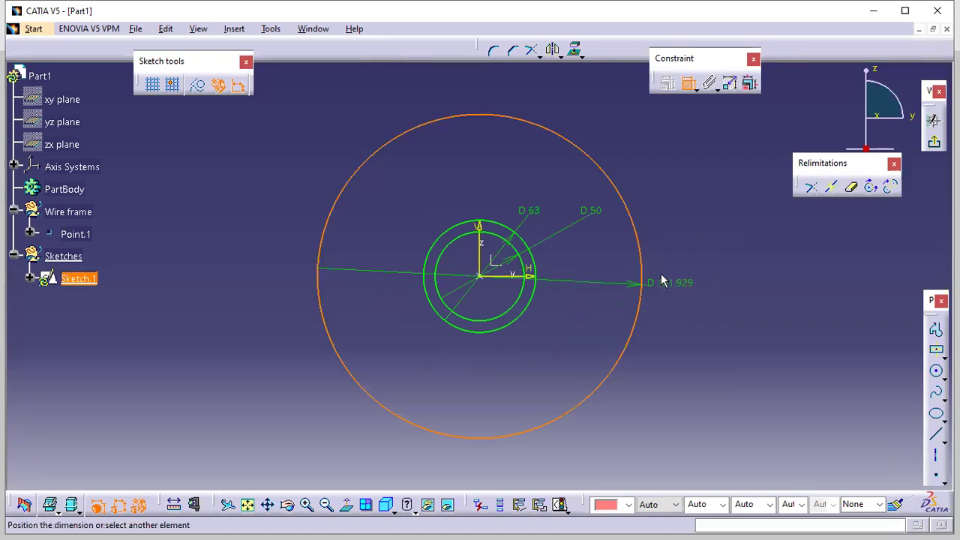
{"action": "left_click", "coordinate": [668, 244]}
{"action": "double_click", "coordinate": [669, 248]}
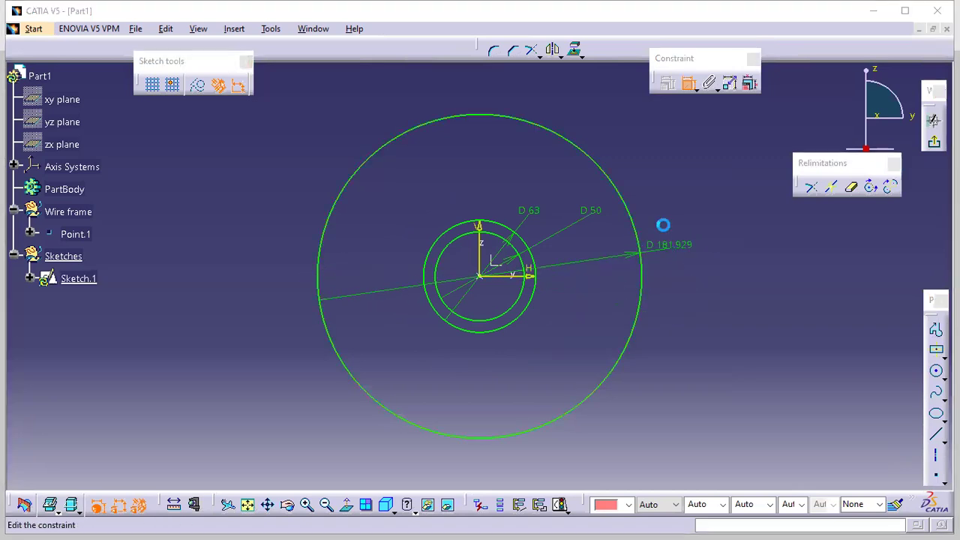
{"action": "type", "text": "32"}
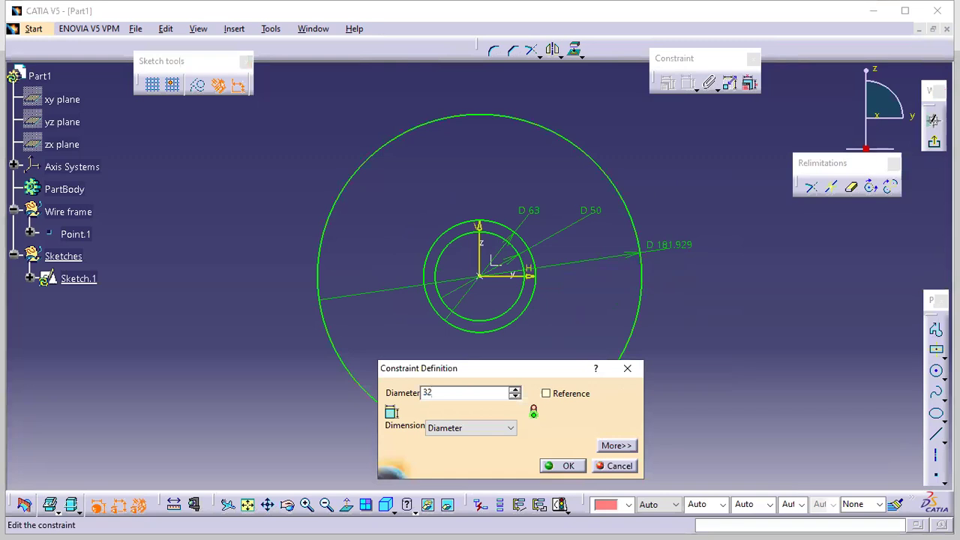
{"action": "key", "text": "Return"}
{"action": "middle_click_drag", "start_coordinate": [568, 328], "coordinate": [580, 211]}
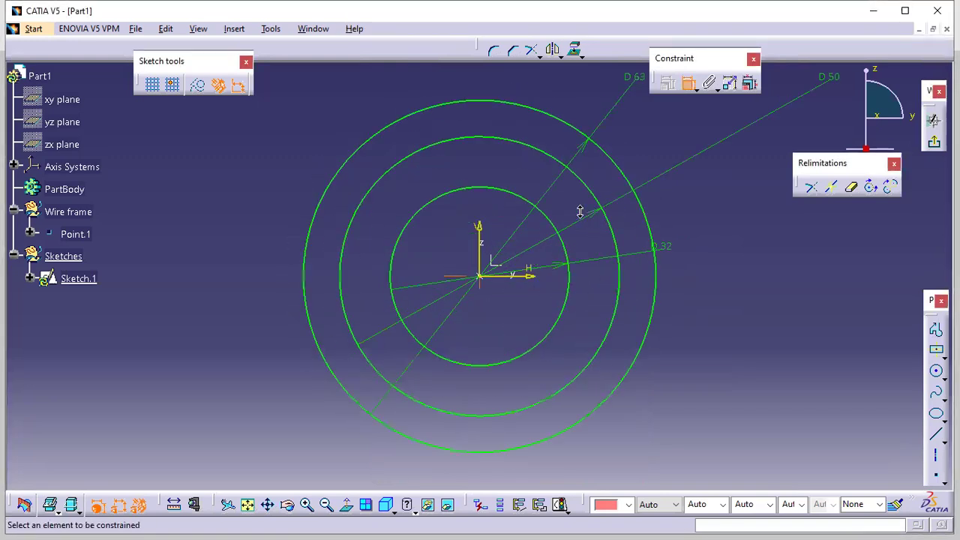
{"action": "left_click", "coordinate": [686, 82]}
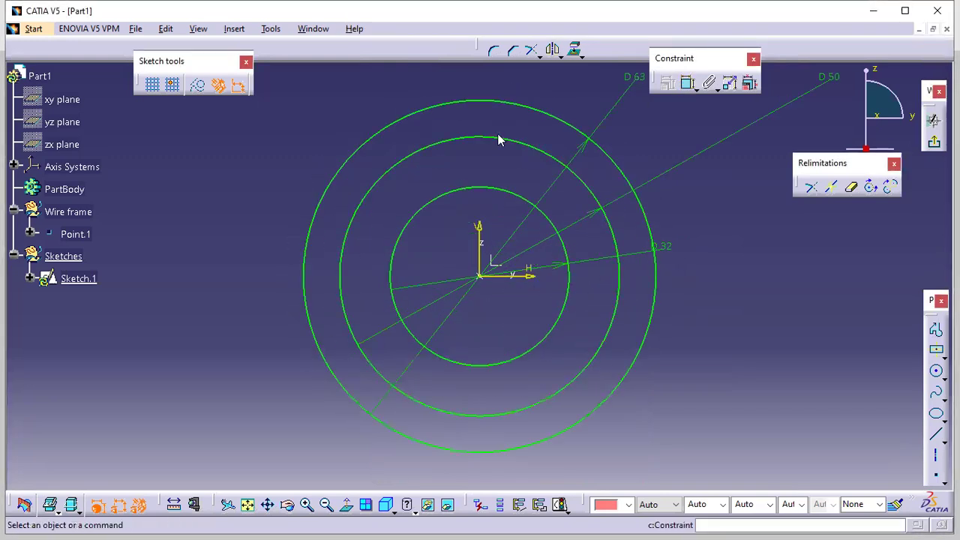
Step: Convert the 50 mm bolt circle to a construction element
{"action": "left_click", "coordinate": [452, 135]}
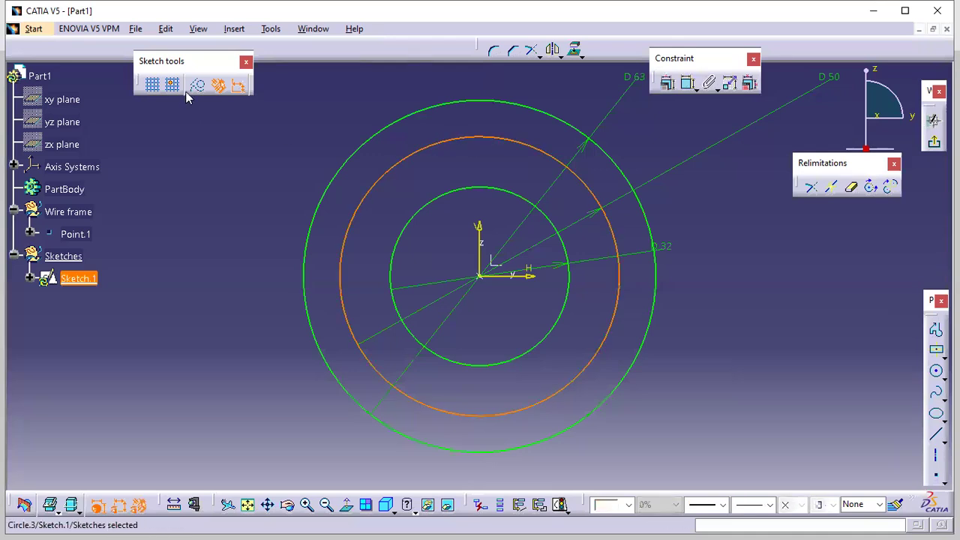
{"action": "left_click", "coordinate": [198, 84]}
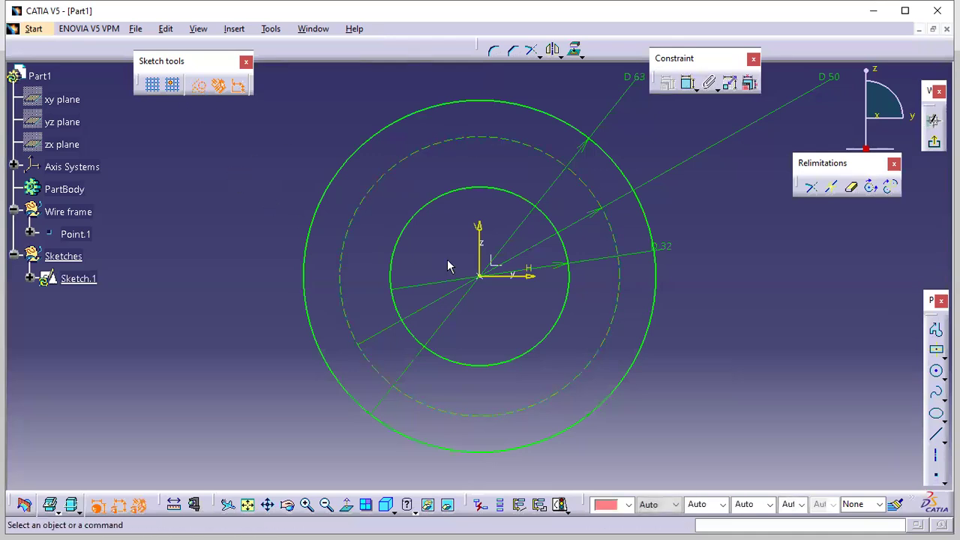
{"action": "mouse_move", "coordinate": [578, 318]}
{"action": "middle_mouse_down", "text": "ctrl"}
{"action": "mouse_move", "coordinate": [578, 301]}
{"action": "mouse_move", "coordinate": [555, 317]}
{"action": "mouse_move", "coordinate": [551, 303]}
{"action": "middle_mouse_up", "text": "ctrl"}
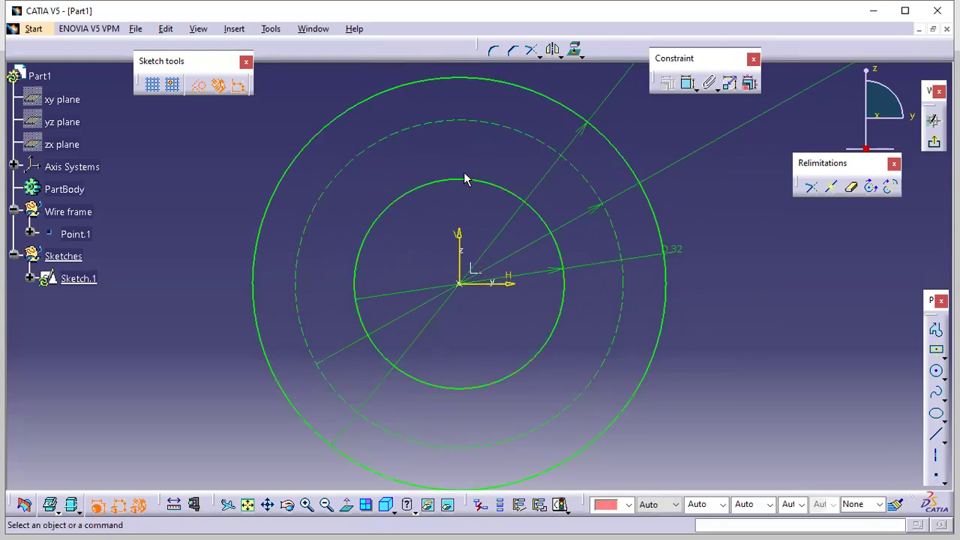
Step: Switch to Snip & Sketch, erase all existing highlights, and mark the keyway and its 8 X 2 KEYWAY note in pink
{"action": "key", "text": "alt+Tab"}
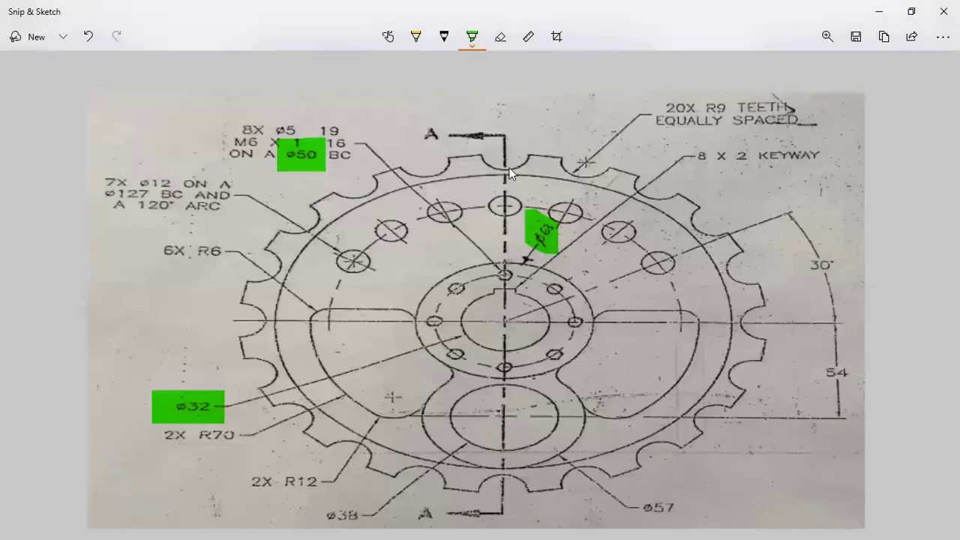
{"action": "left_click", "coordinate": [500, 41]}
{"action": "left_click", "coordinate": [491, 78]}
{"action": "left_click", "coordinate": [472, 38]}
{"action": "left_click", "coordinate": [472, 39]}
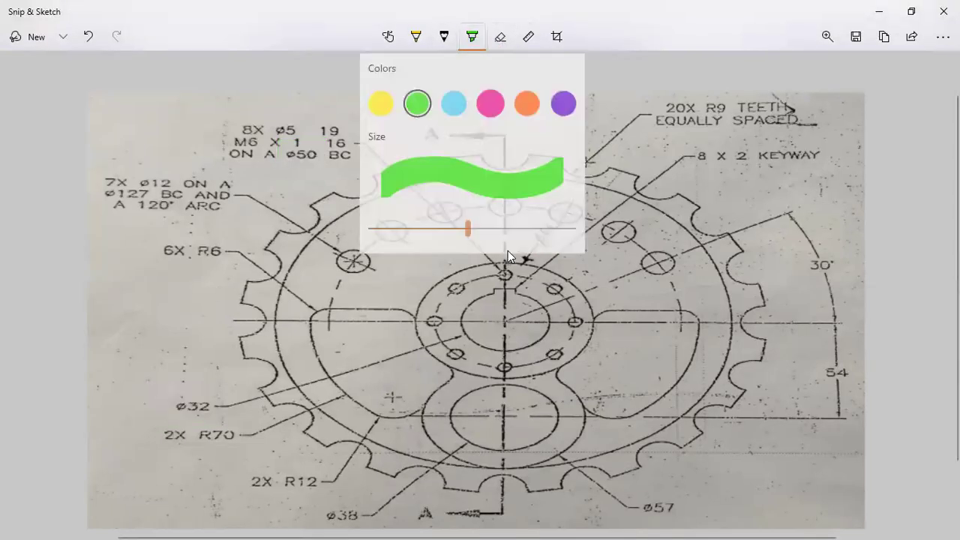
{"action": "left_click", "coordinate": [489, 100]}
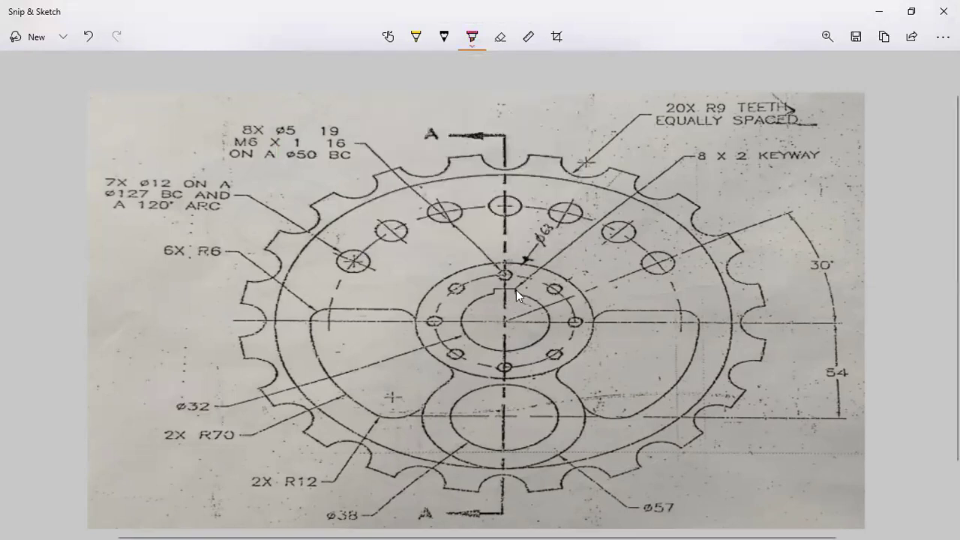
{"action": "mouse_move", "coordinate": [523, 290]}
{"action": "left_mouse_down"}
{"action": "mouse_move", "coordinate": [489, 288]}
{"action": "mouse_move", "coordinate": [503, 293]}
{"action": "left_mouse_up"}
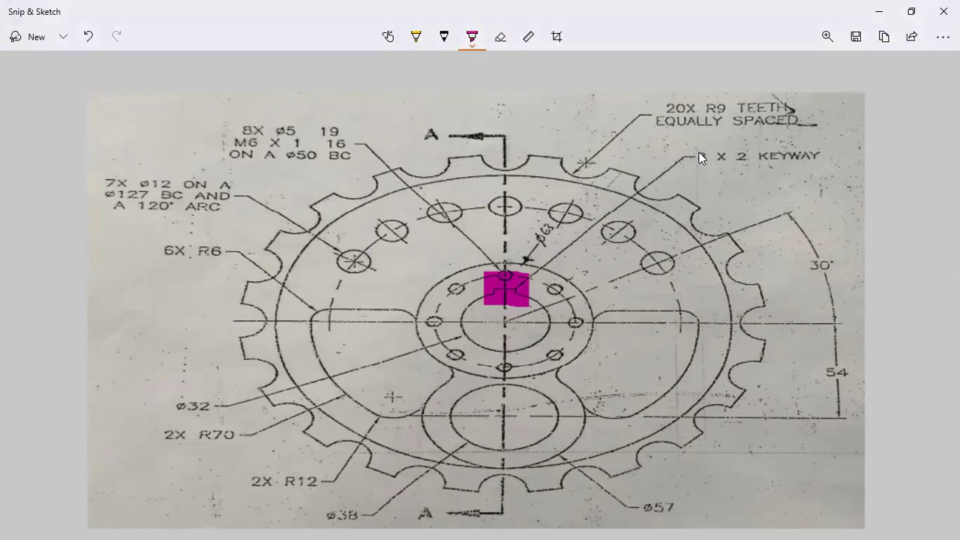
{"action": "left_click_drag", "start_coordinate": [699, 156], "coordinate": [817, 159]}
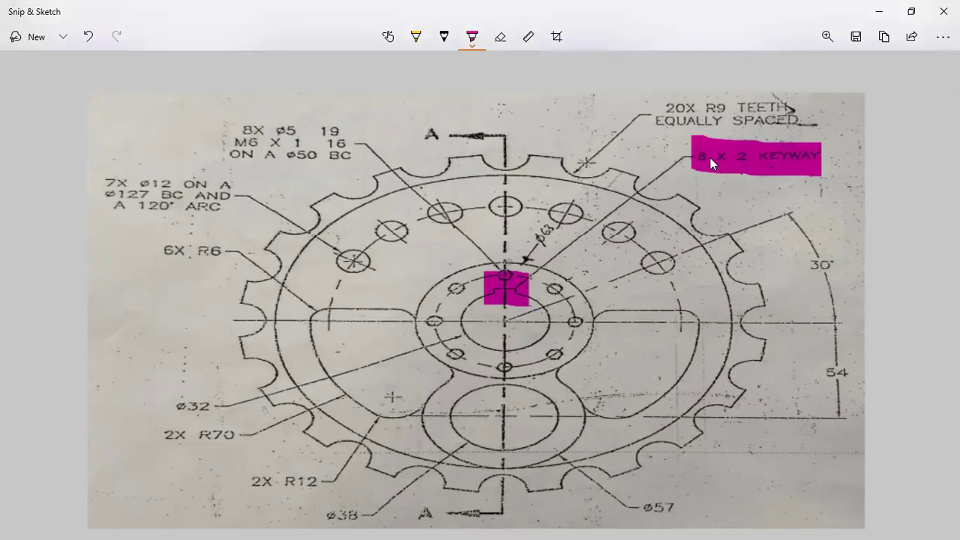
Step: Return to CATIA V5 and sketch a standard-geometry centred rectangle about 4.4 by 3.3 mm at the top of the 32 mm circle
{"action": "key", "text": "alt+Tab"}
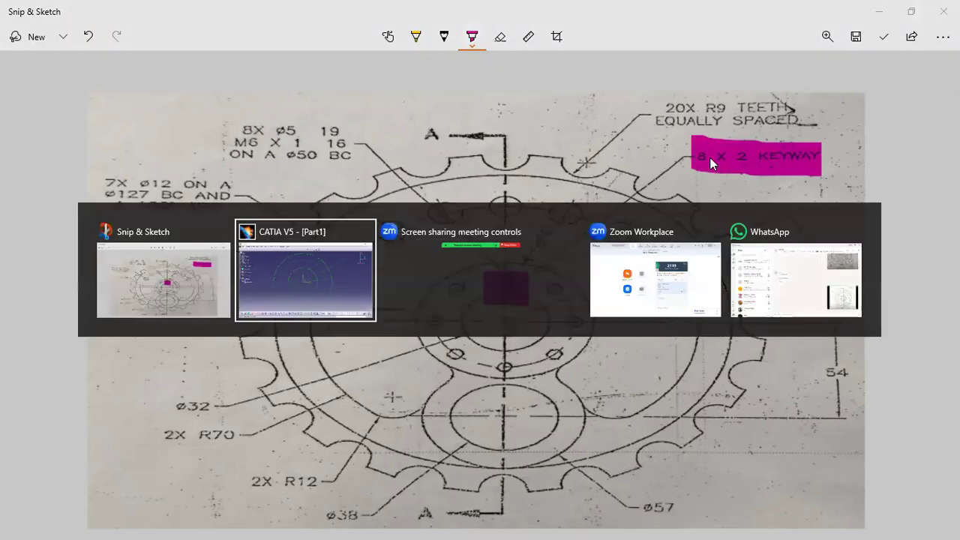
{"action": "left_click", "coordinate": [935, 349]}
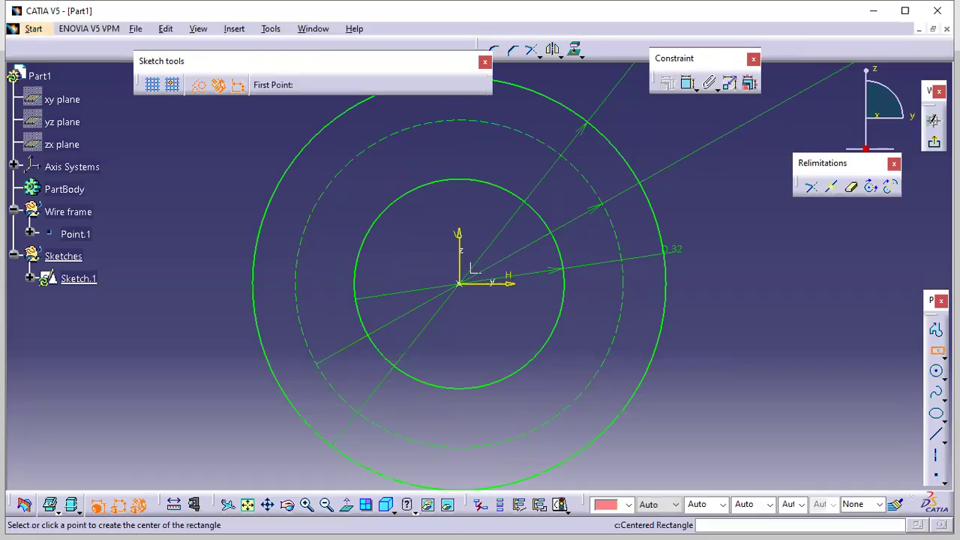
{"action": "left_click", "coordinate": [465, 186]}
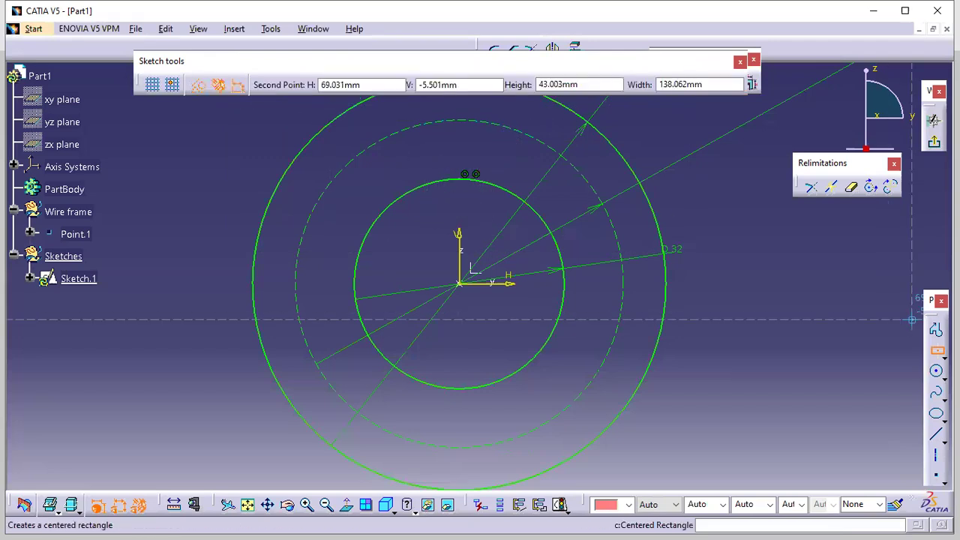
{"action": "left_click", "coordinate": [936, 352]}
{"action": "left_click", "coordinate": [936, 352]}
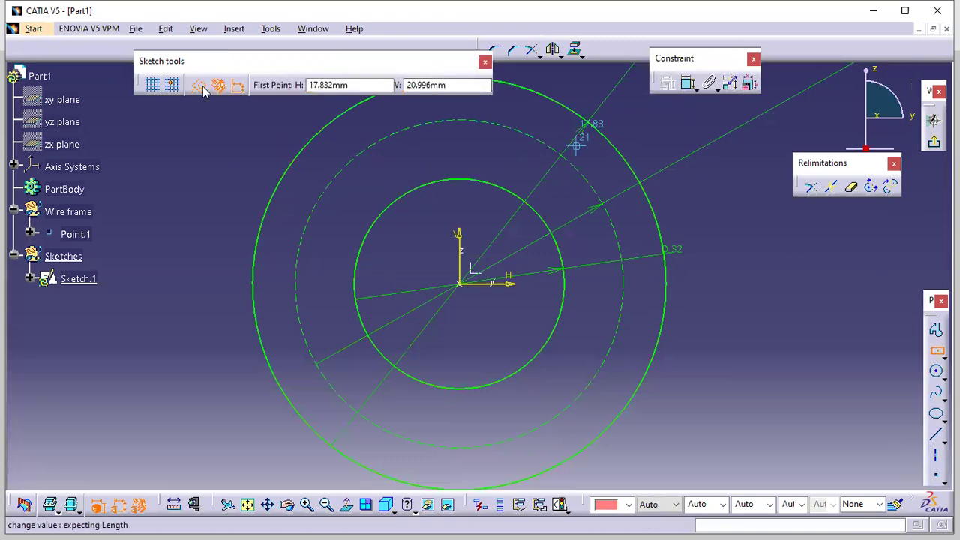
{"action": "left_click", "coordinate": [462, 184]}
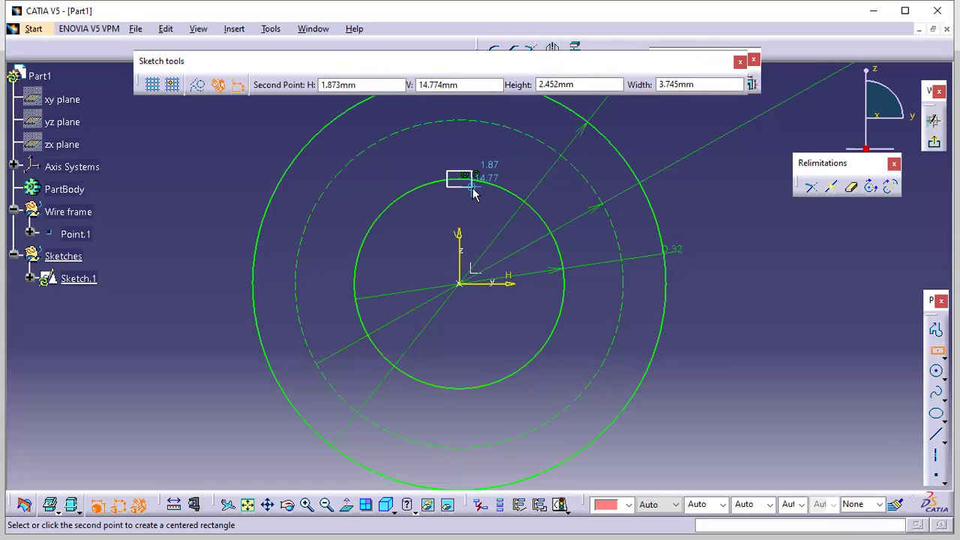
{"action": "left_click", "coordinate": [480, 195]}
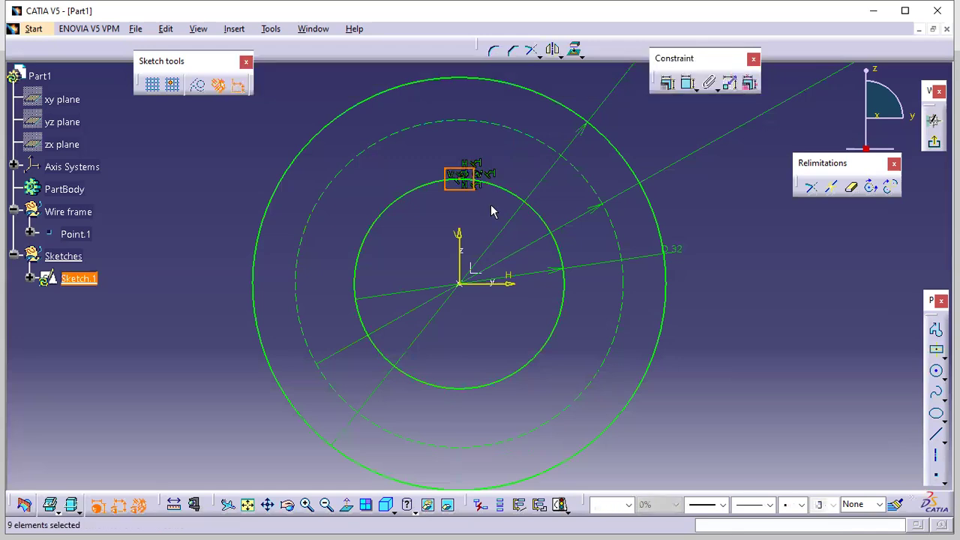
{"action": "left_click", "coordinate": [511, 161]}
Step: Dimension the keyway rectangle's width and set it to 8 mm
{"action": "middle_click_drag", "start_coordinate": [510, 158], "coordinate": [508, 72]}
{"action": "middle_click_drag", "start_coordinate": [511, 205], "coordinate": [553, 354]}
{"action": "middle_click_drag", "start_coordinate": [552, 353], "coordinate": [548, 195]}
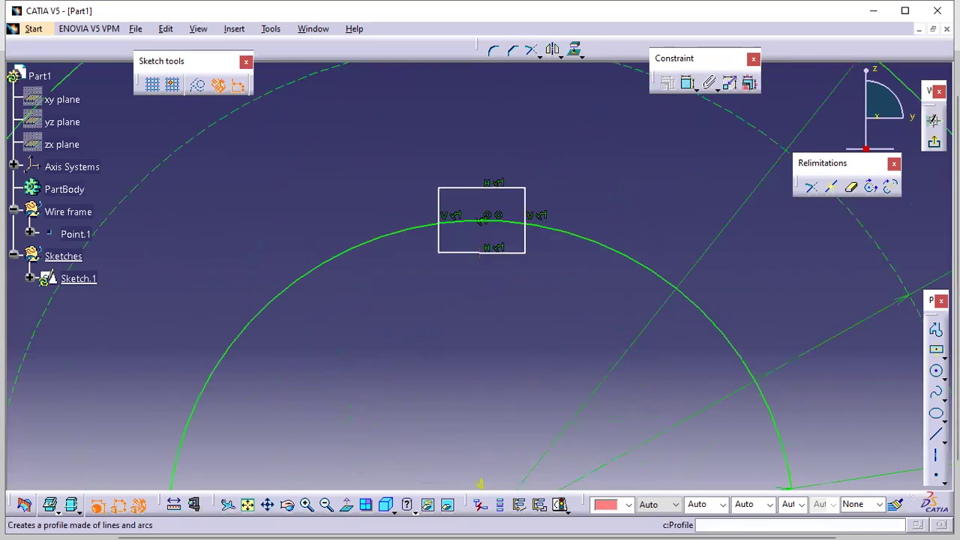
{"action": "left_click", "coordinate": [688, 83]}
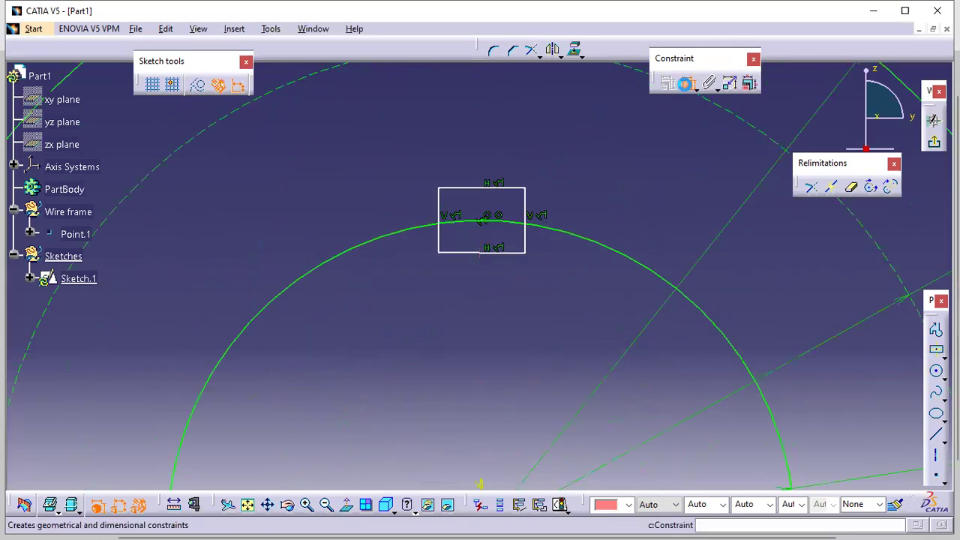
{"action": "left_click", "coordinate": [480, 189]}
{"action": "left_click", "coordinate": [477, 150]}
{"action": "double_click", "coordinate": [477, 147]}
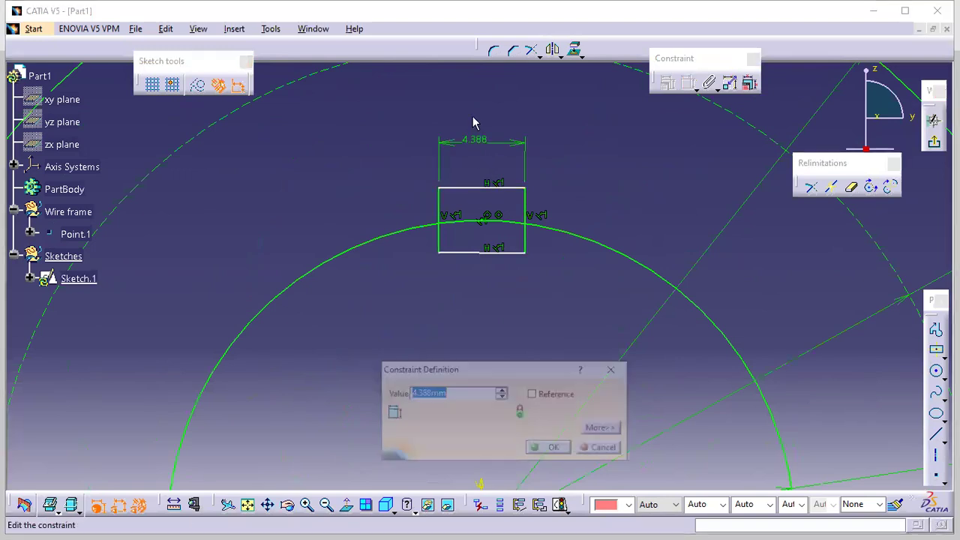
{"action": "type", "text": "8"}
{"action": "key", "text": "Return"}
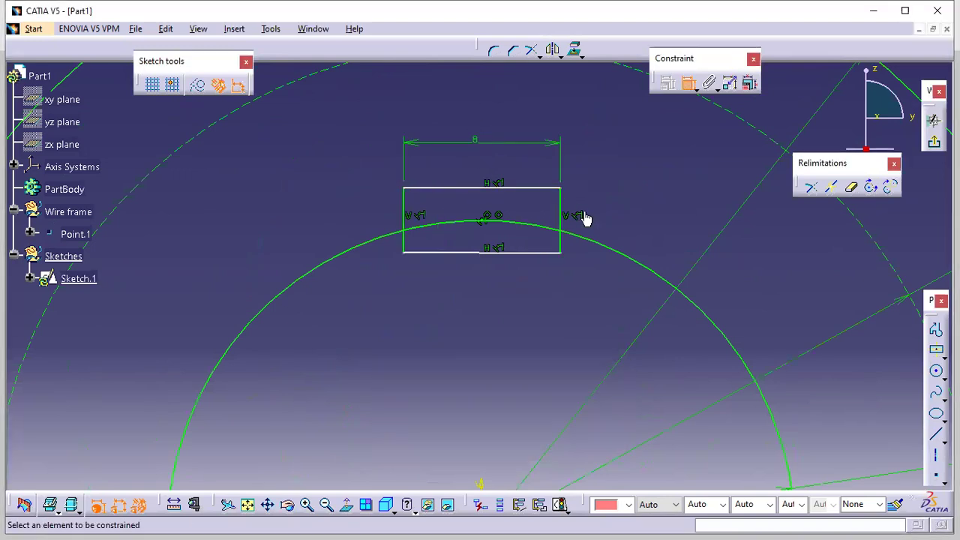
{"action": "left_click", "coordinate": [529, 189]}
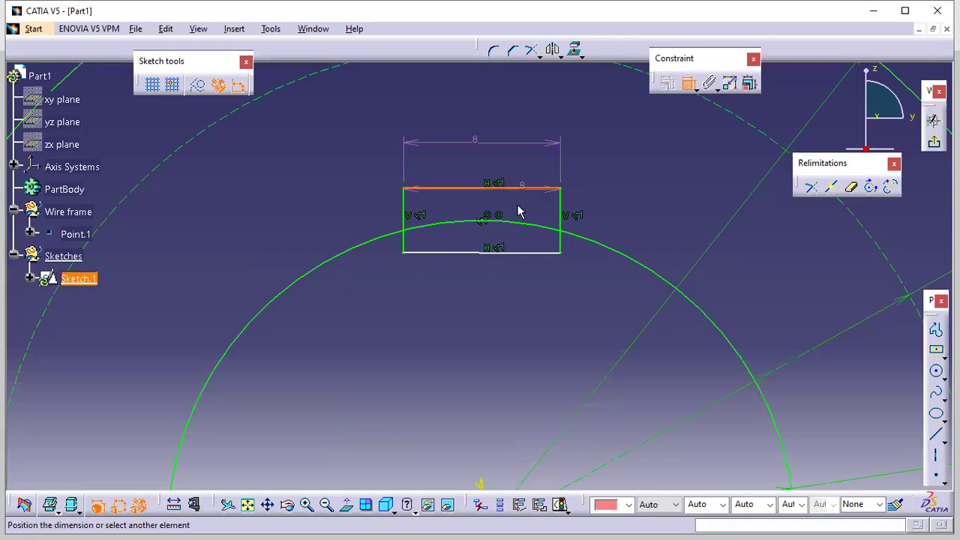
{"action": "left_click", "coordinate": [509, 222]}
{"action": "left_click", "coordinate": [608, 201]}
{"action": "double_click", "coordinate": [606, 201]}
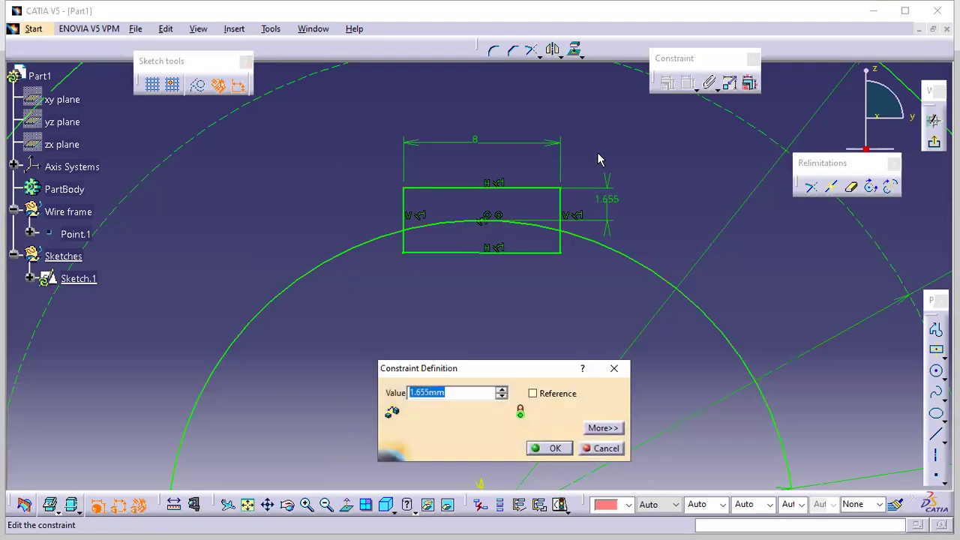
{"action": "left_click", "coordinate": [606, 449]}
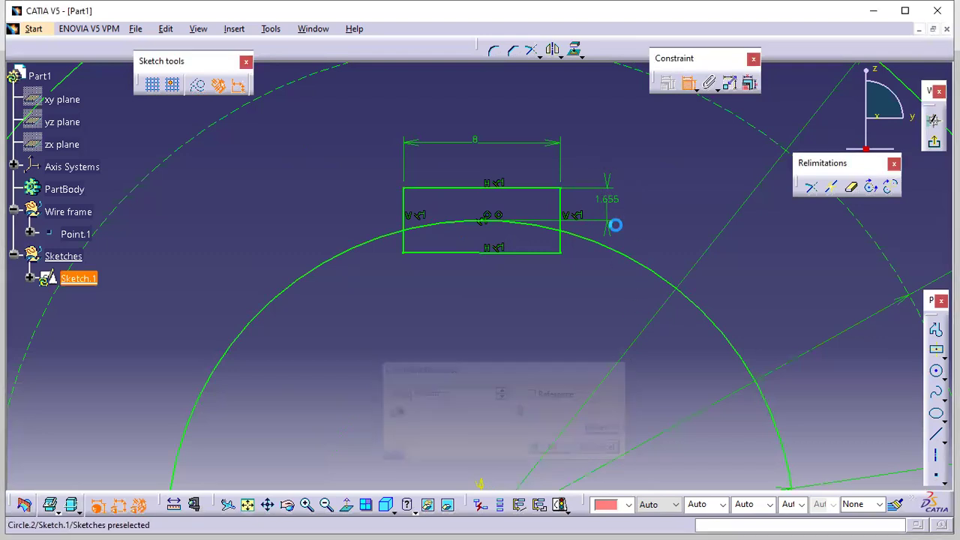
{"action": "right_click", "coordinate": [608, 210]}
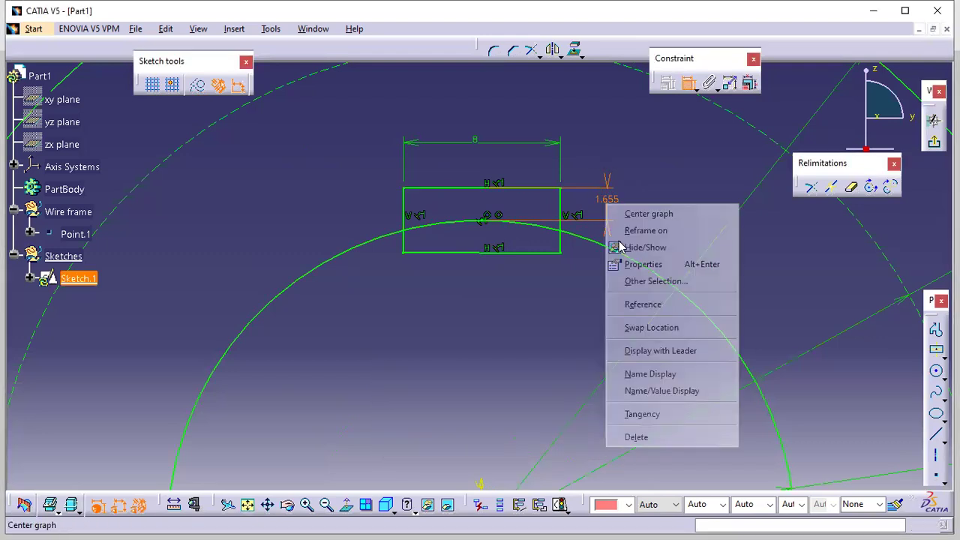
{"action": "left_click", "coordinate": [635, 437]}
Step: Dimension the keyway rectangle's full height and set it to 4 mm
{"action": "left_click", "coordinate": [565, 222]}
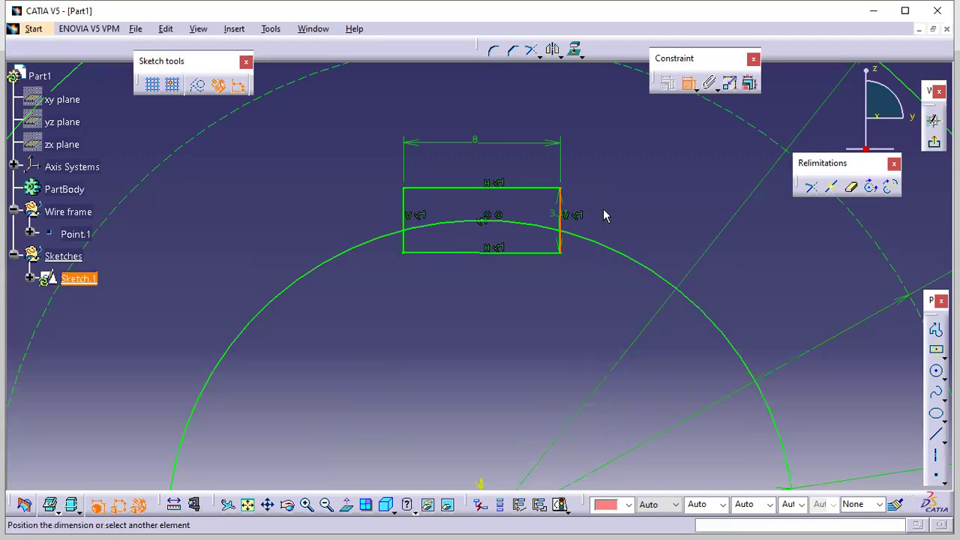
{"action": "left_click", "coordinate": [634, 226]}
{"action": "double_click", "coordinate": [632, 214]}
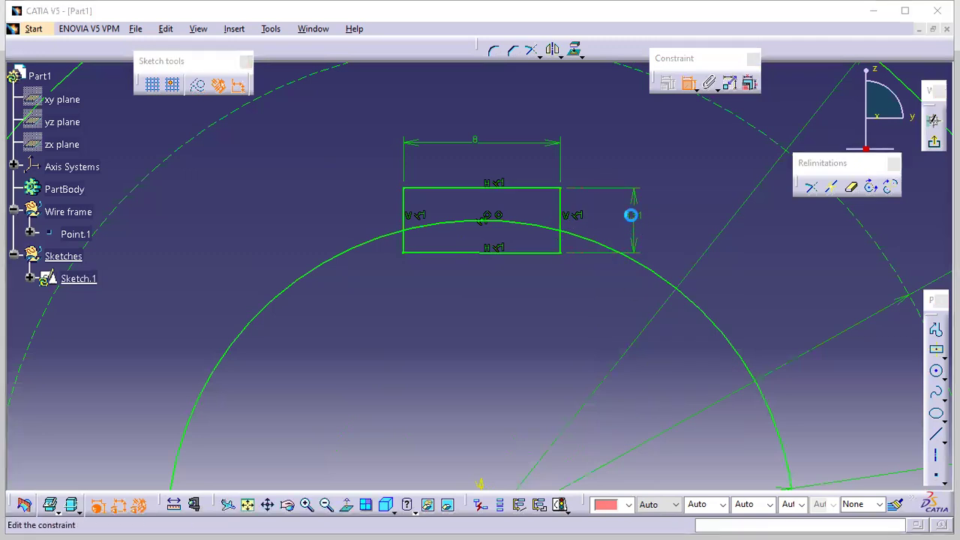
{"action": "type", "text": "4"}
{"action": "key", "text": "Return"}
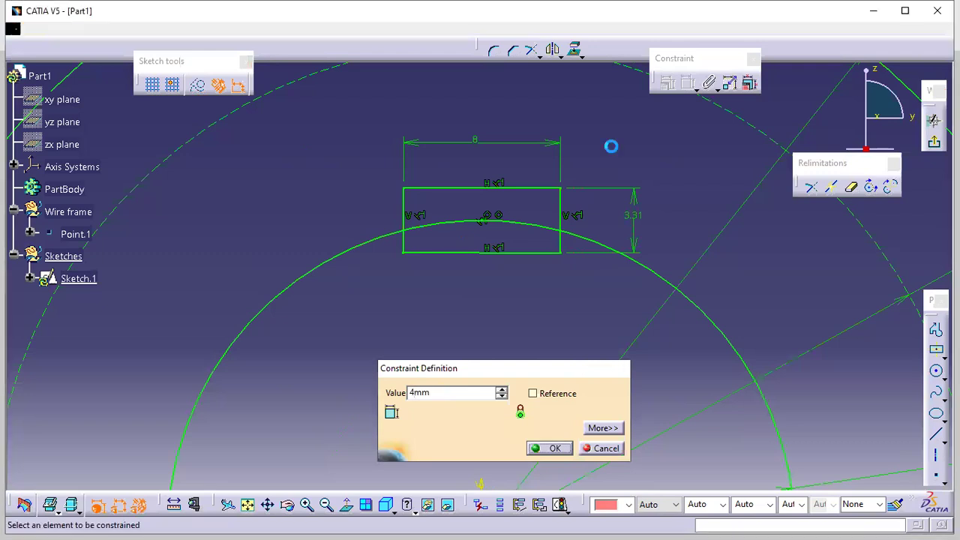
{"action": "left_click", "coordinate": [683, 85]}
Step: Quick-trim the bore arc inside the keyway rectangle and the rectangle's bottom edge and lower side stubs, converting the length constraint into a distance
{"action": "left_click", "coordinate": [850, 189]}
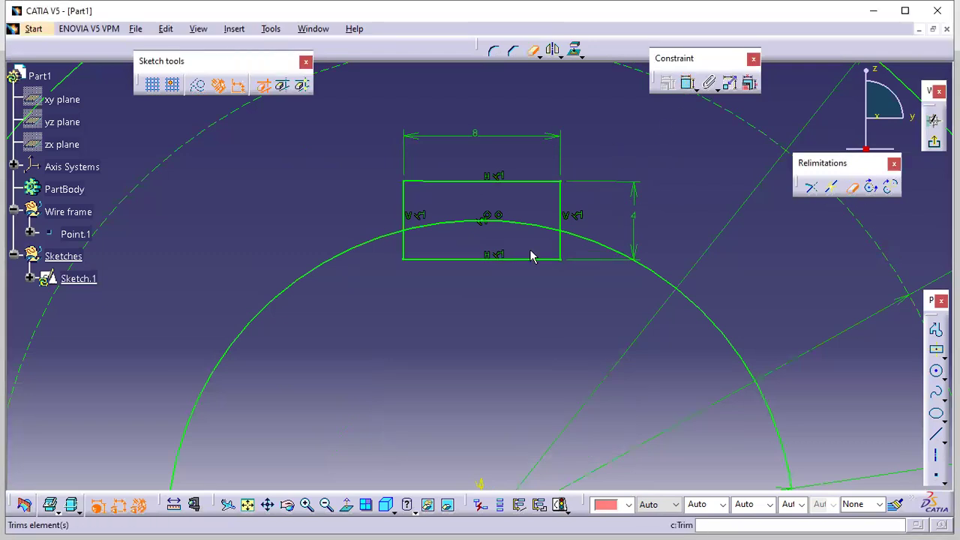
{"action": "left_click", "coordinate": [467, 222]}
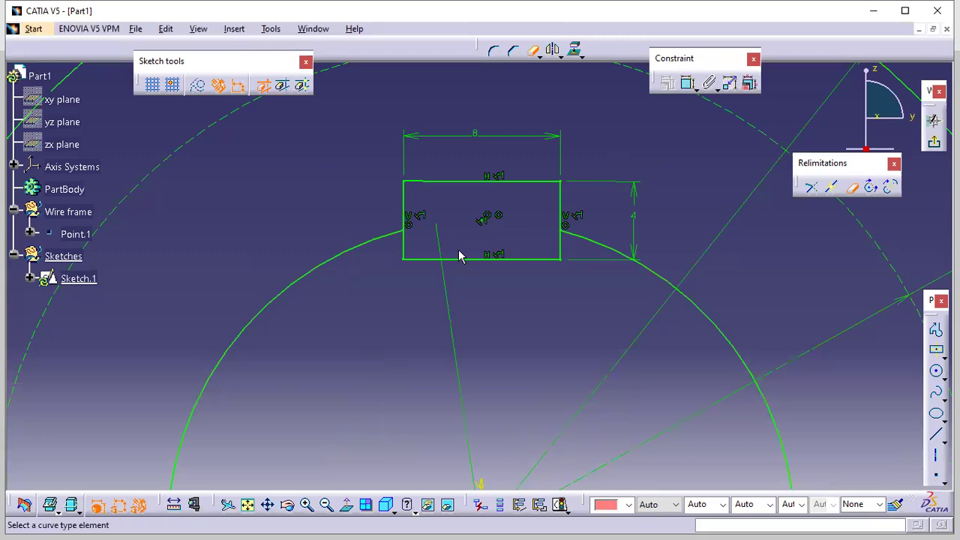
{"action": "left_click", "coordinate": [475, 258]}
{"action": "left_click", "coordinate": [408, 247]}
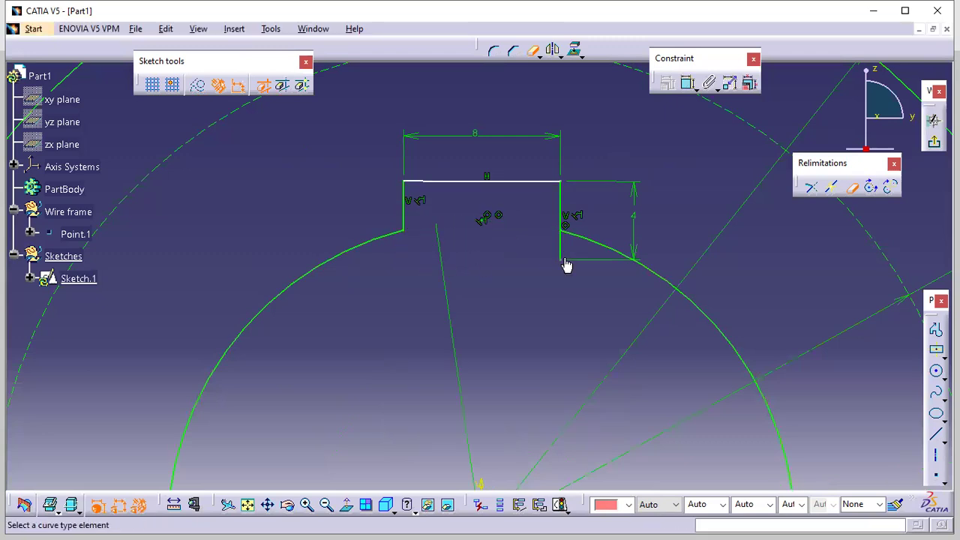
{"action": "left_click", "coordinate": [560, 242]}
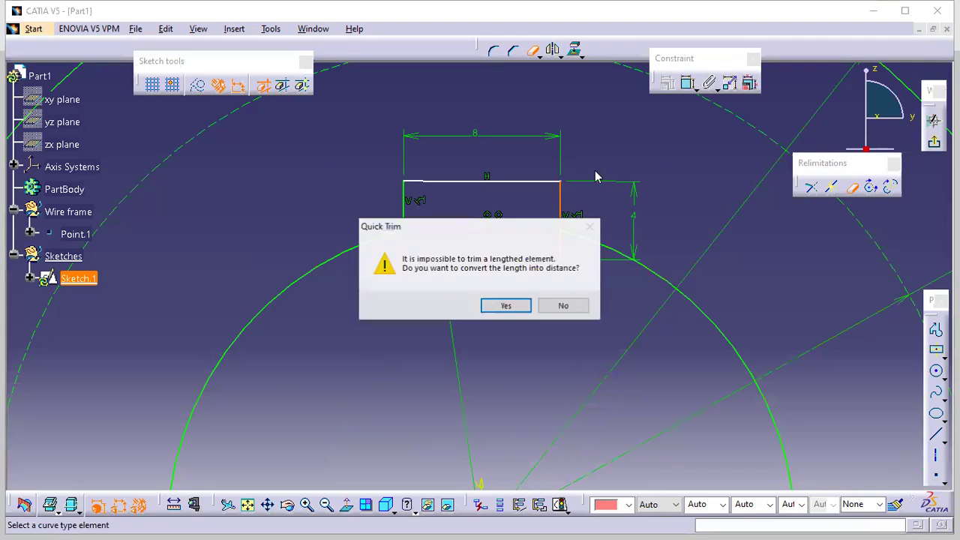
{"action": "left_click", "coordinate": [506, 306]}
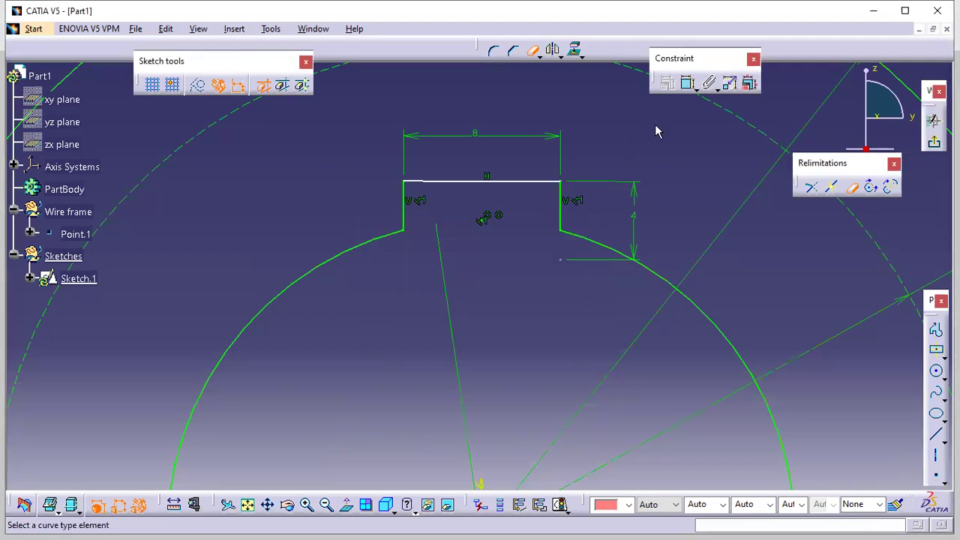
Step: Dimension the distance from the keyway's centre point to its top edge
{"action": "left_click", "coordinate": [687, 84]}
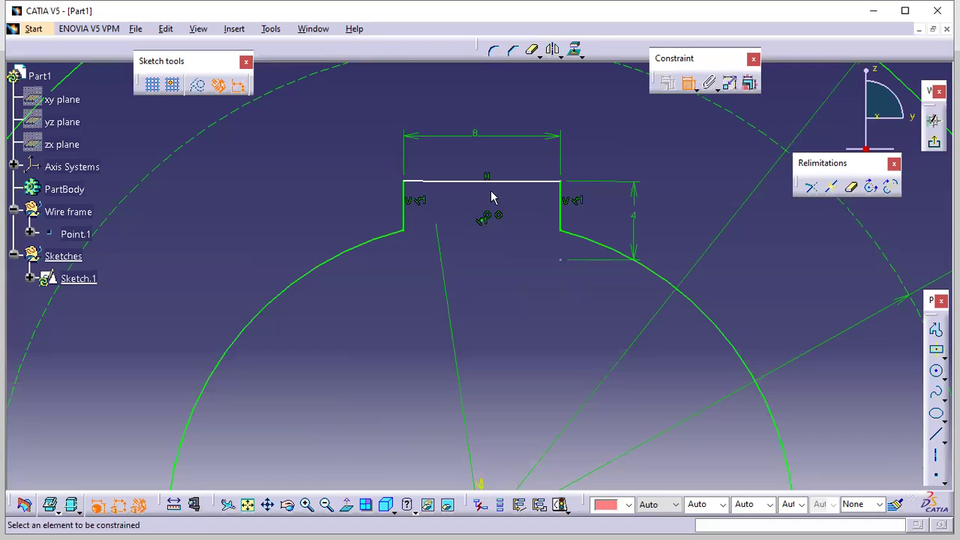
{"action": "left_click", "coordinate": [488, 217]}
{"action": "left_click", "coordinate": [490, 181]}
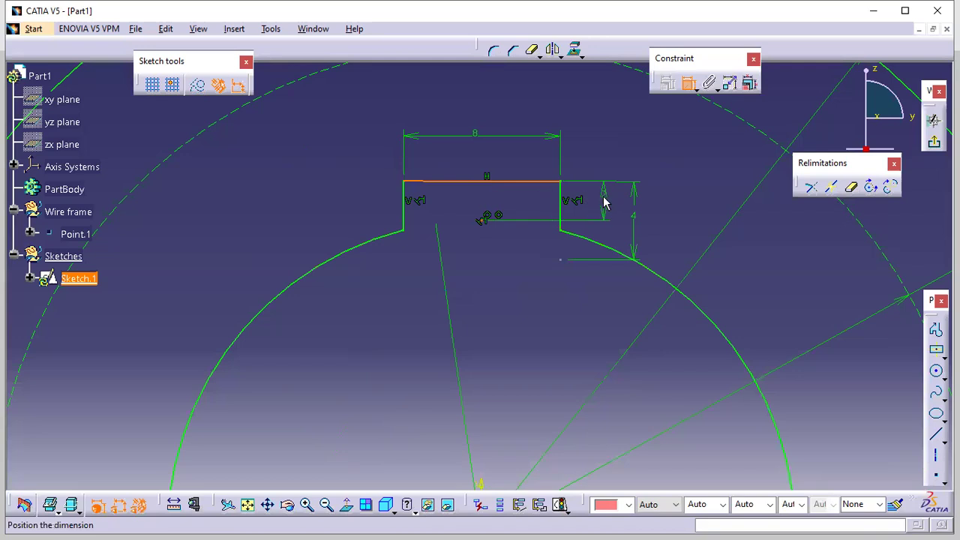
{"action": "left_click", "coordinate": [599, 208]}
{"action": "left_click", "coordinate": [692, 83]}
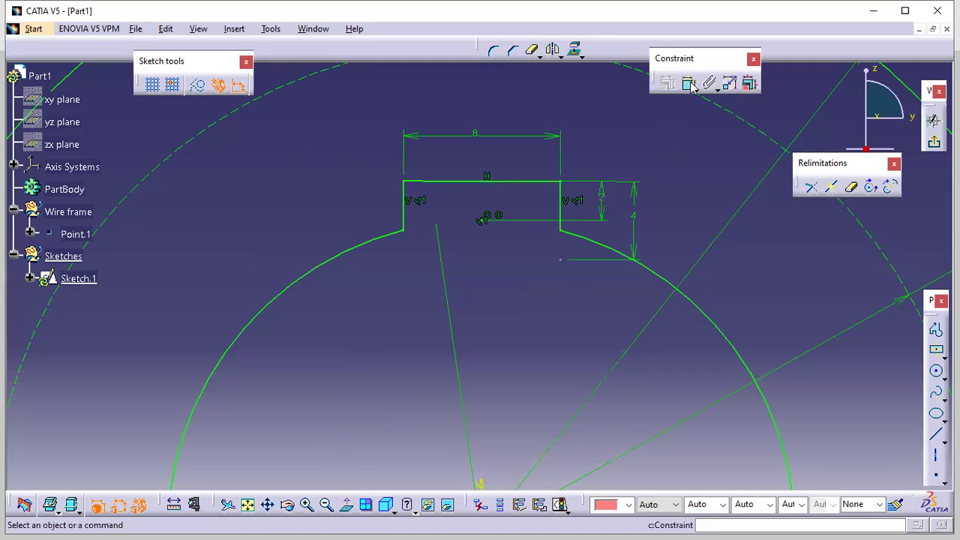
Step: Check the sketch's solving status and use Sketch Analysis to delete the under-constrained leftover point beside the keyway
{"action": "mouse_move", "coordinate": [633, 237]}
{"action": "middle_mouse_down"}
{"action": "mouse_move", "coordinate": [634, 296]}
{"action": "mouse_move", "coordinate": [610, 203]}
{"action": "mouse_move", "coordinate": [613, 225]}
{"action": "middle_mouse_up"}
{"action": "left_click", "coordinate": [561, 507]}
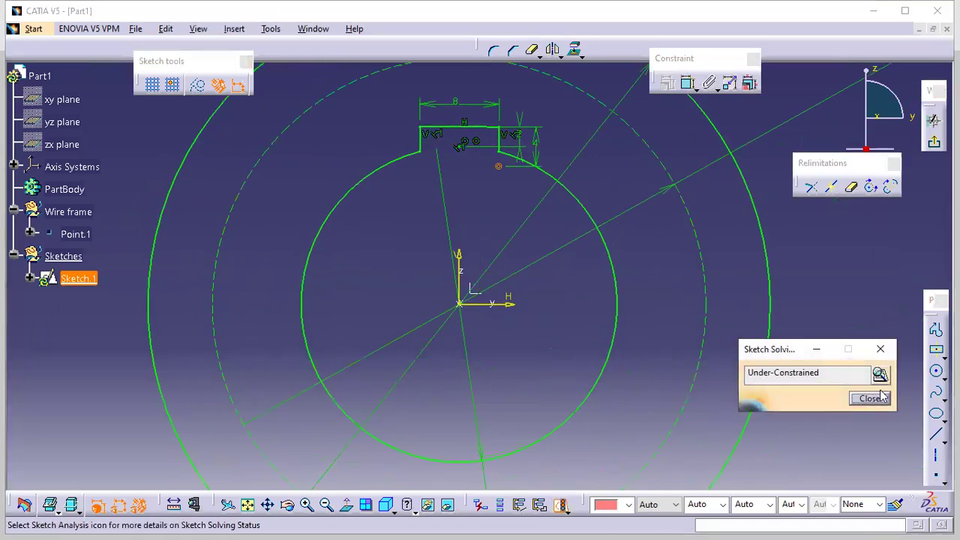
{"action": "left_click", "coordinate": [879, 374]}
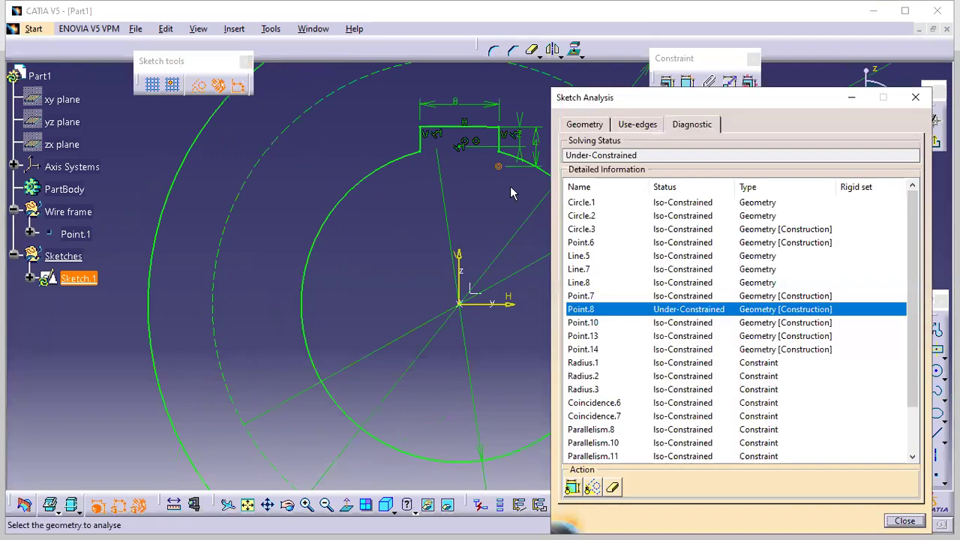
{"action": "left_click", "coordinate": [613, 488]}
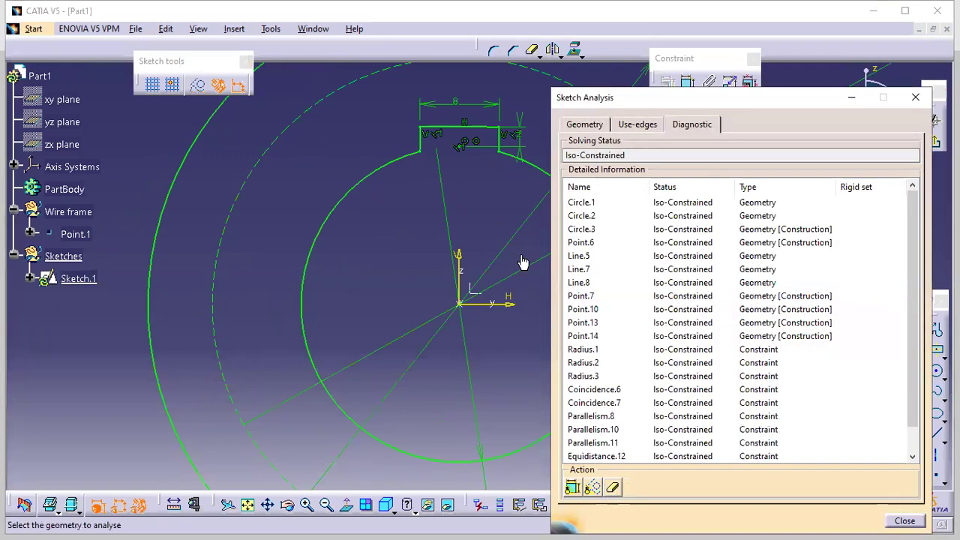
{"action": "left_click", "coordinate": [905, 521]}
{"action": "mouse_move", "coordinate": [494, 227]}
{"action": "middle_mouse_down"}
{"action": "mouse_move", "coordinate": [527, 376]}
{"action": "mouse_move", "coordinate": [500, 269]}
{"action": "mouse_move", "coordinate": [410, 200]}
{"action": "middle_mouse_up"}
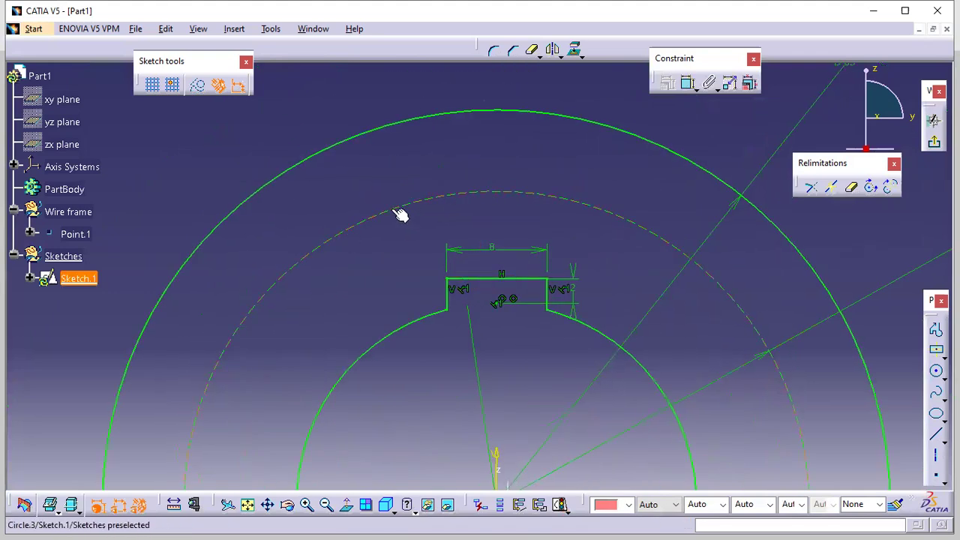
Step: Switch to Snip & Sketch, erase all ink, and highlight the hole above the keyway and its 8X Ø5 note in light blue
{"action": "key", "text": "alt+Tab"}
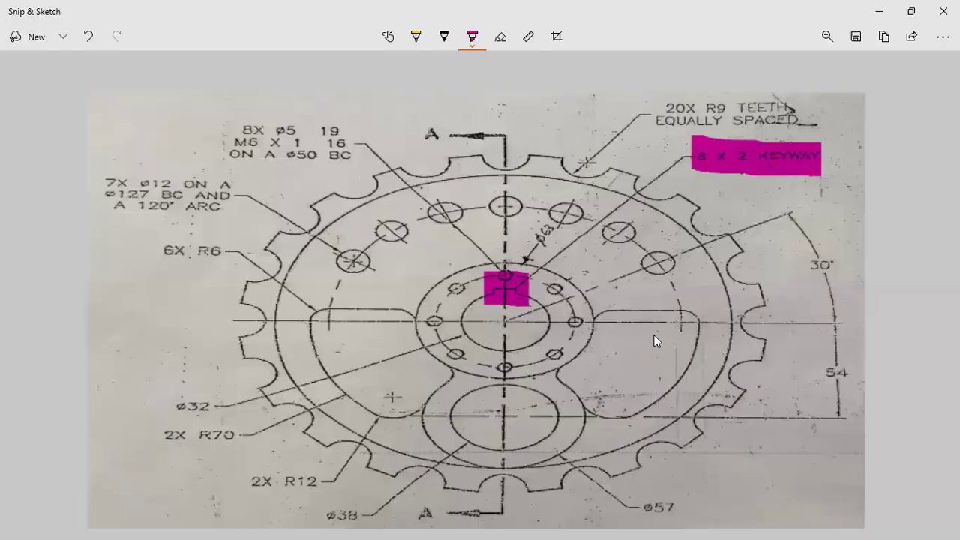
{"action": "left_click", "coordinate": [503, 50]}
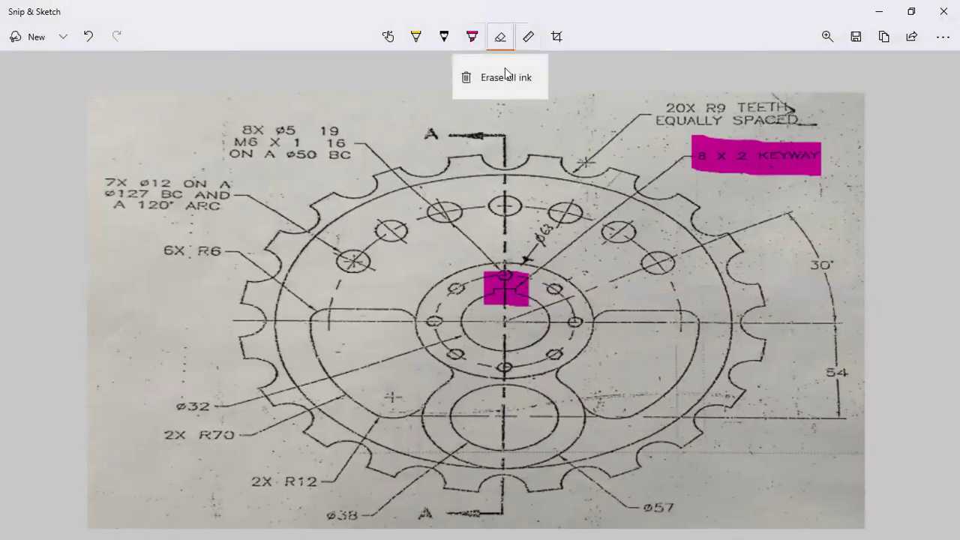
{"action": "left_click", "coordinate": [489, 75]}
{"action": "left_click", "coordinate": [471, 38]}
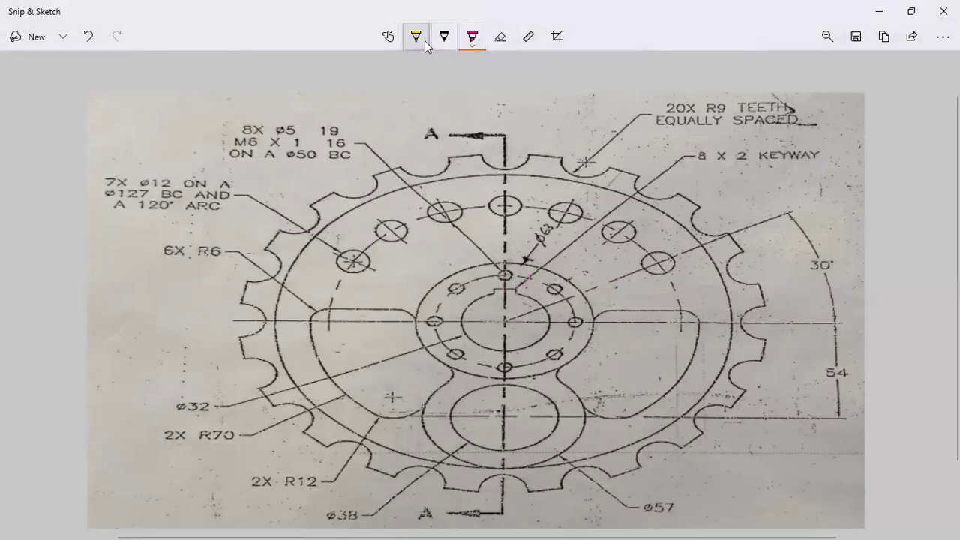
{"action": "left_click", "coordinate": [471, 36]}
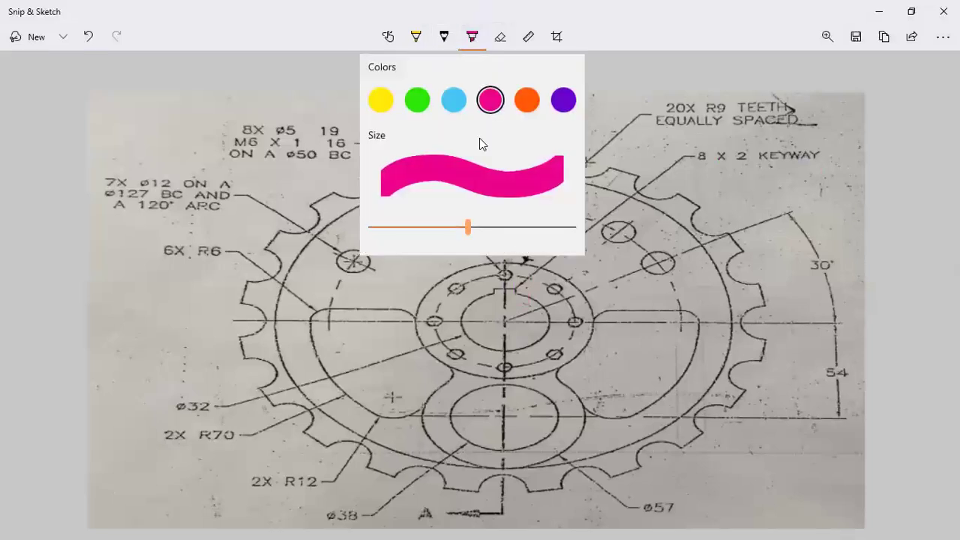
{"action": "left_click", "coordinate": [454, 97]}
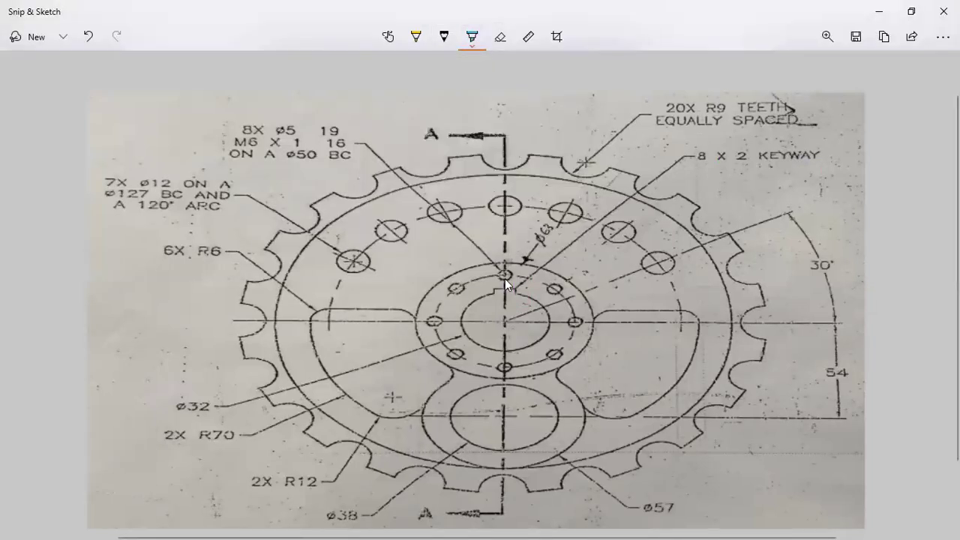
{"action": "left_click_drag", "start_coordinate": [505, 275], "coordinate": [495, 271]}
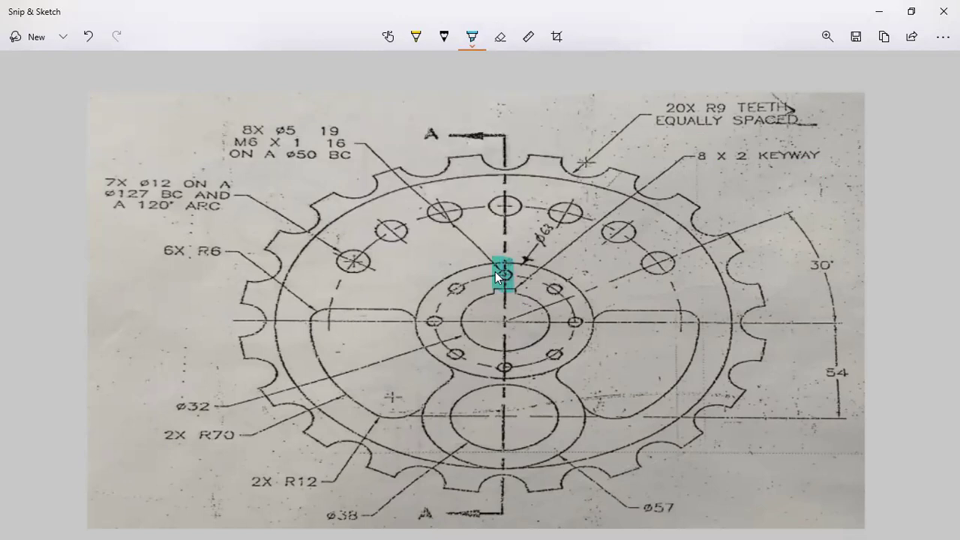
{"action": "left_click_drag", "start_coordinate": [276, 129], "coordinate": [297, 137]}
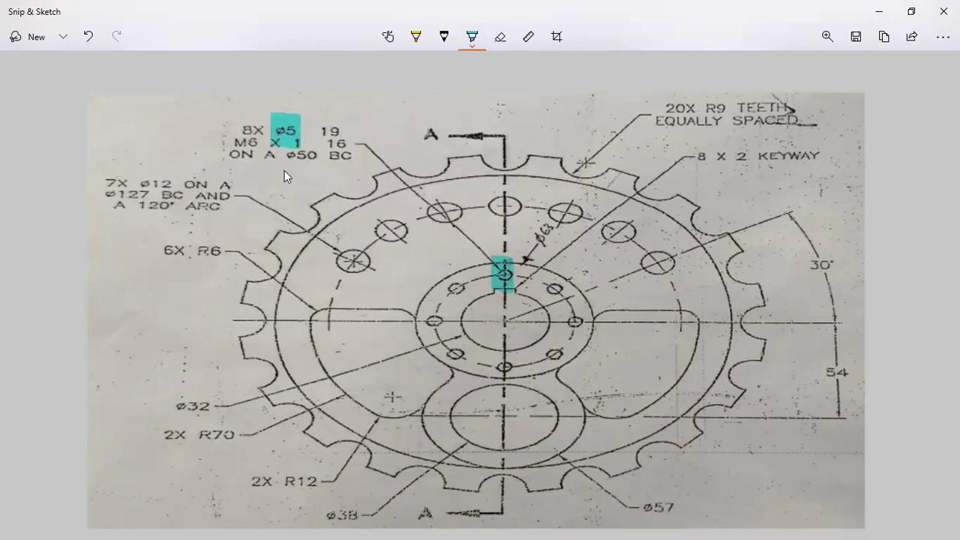
{"action": "left_click_drag", "start_coordinate": [231, 138], "coordinate": [248, 139]}
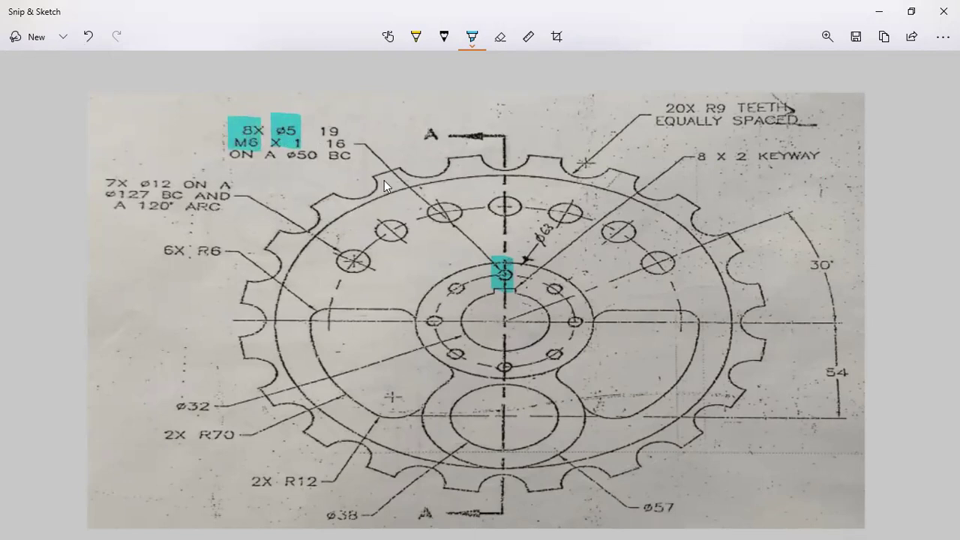
Step: Return to CATIA V5 and sketch a circle about 3.9 mm in diameter, centred on the dashed bolt circle directly above the keyway
{"action": "key", "text": "alt+Tab"}
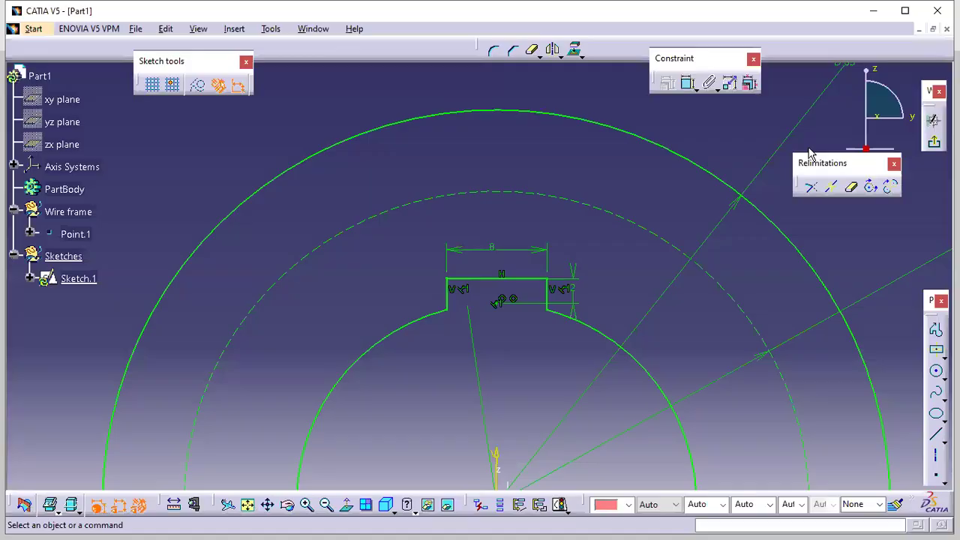
{"action": "left_click", "coordinate": [936, 370]}
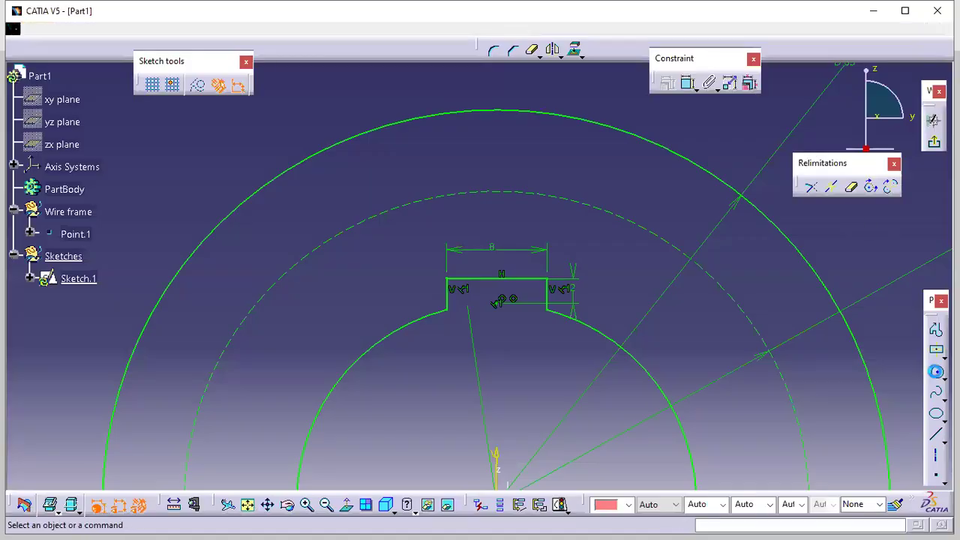
{"action": "left_click", "coordinate": [497, 192]}
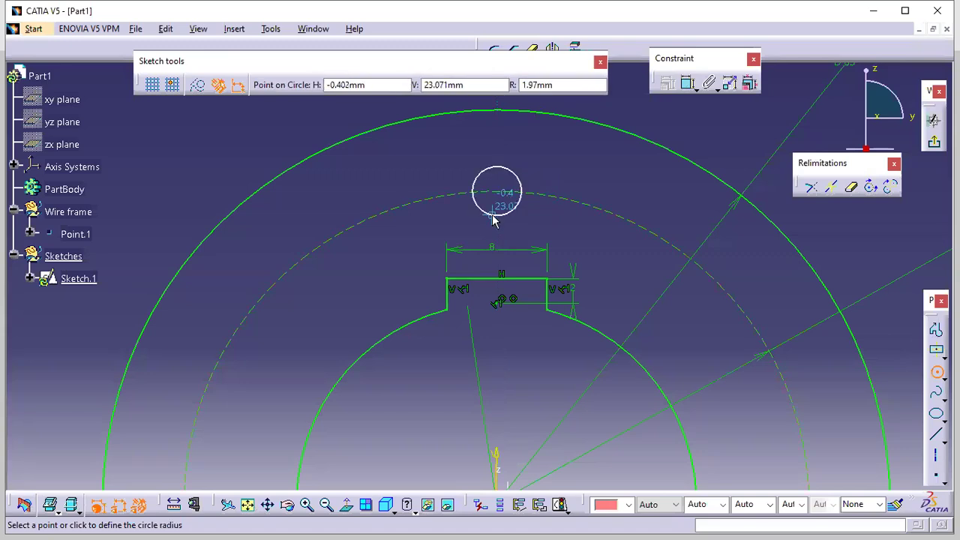
{"action": "left_click", "coordinate": [492, 217]}
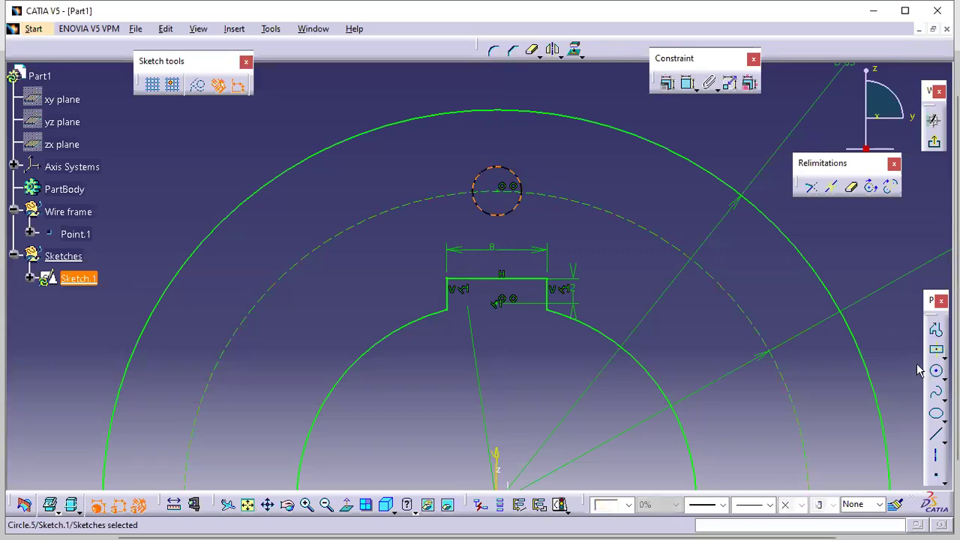
Step: Dimension the small bolt-hole circle's diameter and set it to 5 mm
{"action": "left_click", "coordinate": [686, 82]}
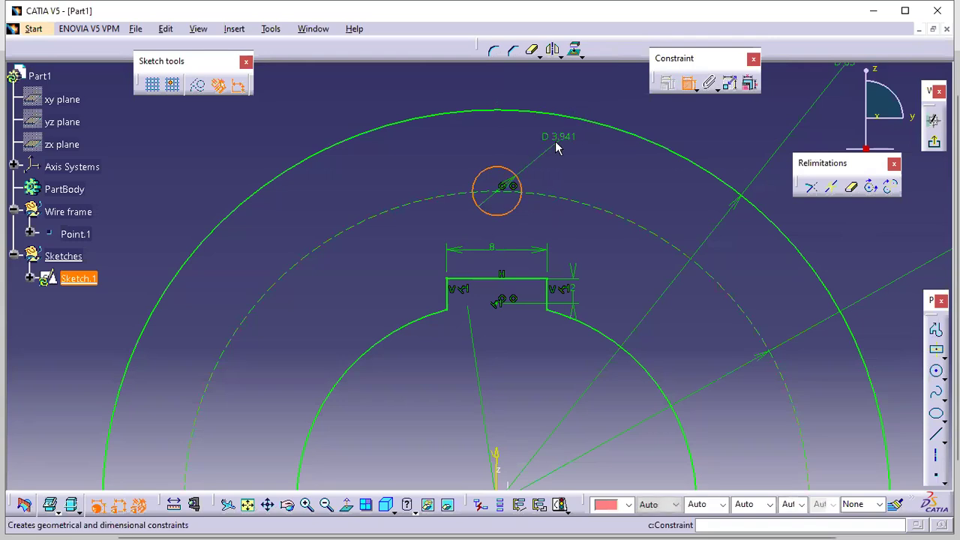
{"action": "left_click", "coordinate": [550, 148]}
{"action": "double_click", "coordinate": [551, 142]}
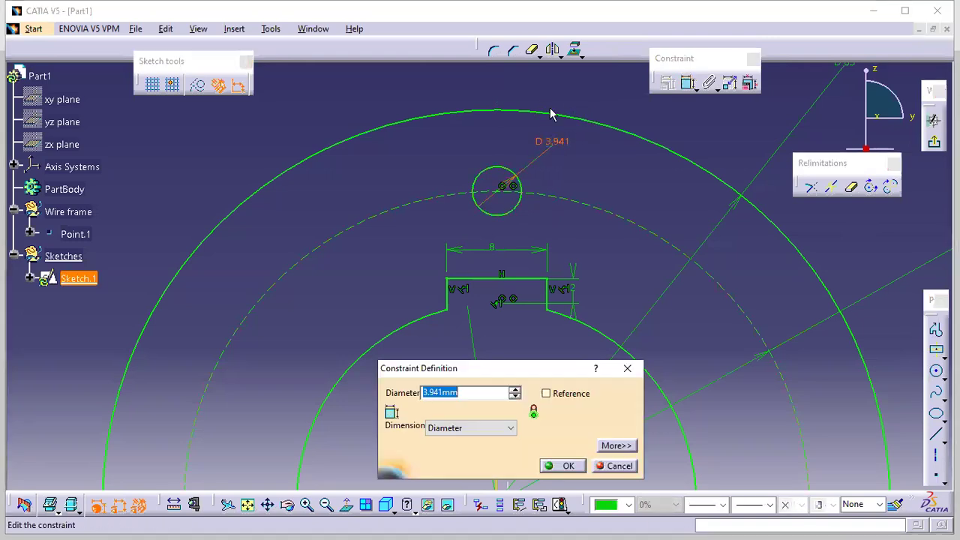
{"action": "type", "text": "5"}
{"action": "key", "text": "Return"}
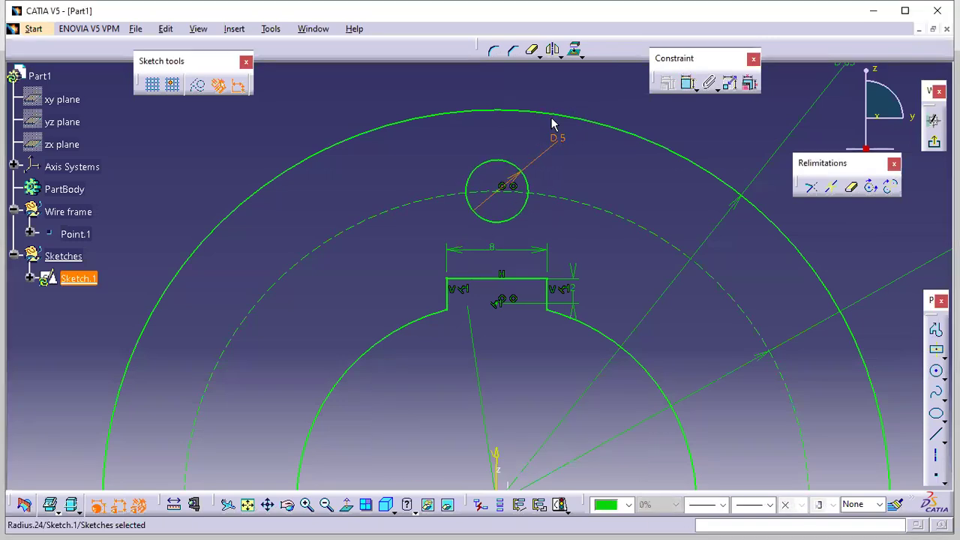
{"action": "mouse_move", "coordinate": [577, 210]}
{"action": "middle_mouse_down"}
{"action": "mouse_move", "coordinate": [561, 245]}
{"action": "mouse_move", "coordinate": [547, 201]}
{"action": "mouse_move", "coordinate": [587, 156]}
{"action": "middle_mouse_up"}
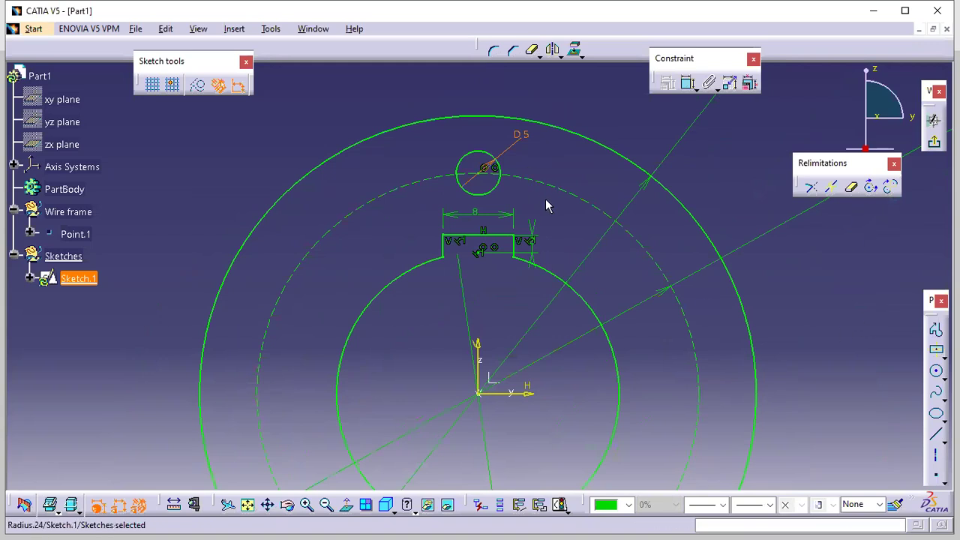
Step: Switch to Snip & Sketch and mark an outer Ø12 hole and the neighbouring small bolt-circle holes in yellow, writing a 2 beside them
{"action": "key", "text": "alt+Tab"}
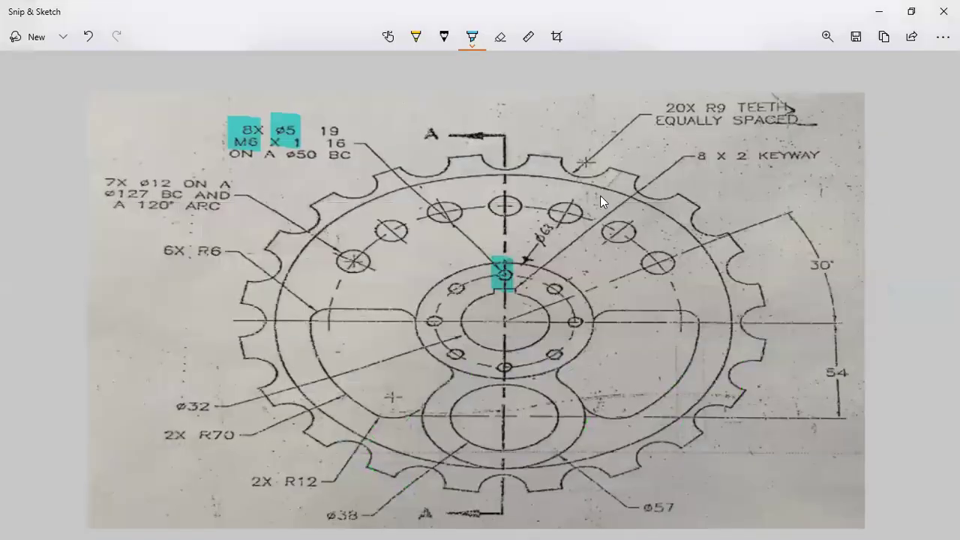
{"action": "left_click", "coordinate": [416, 36]}
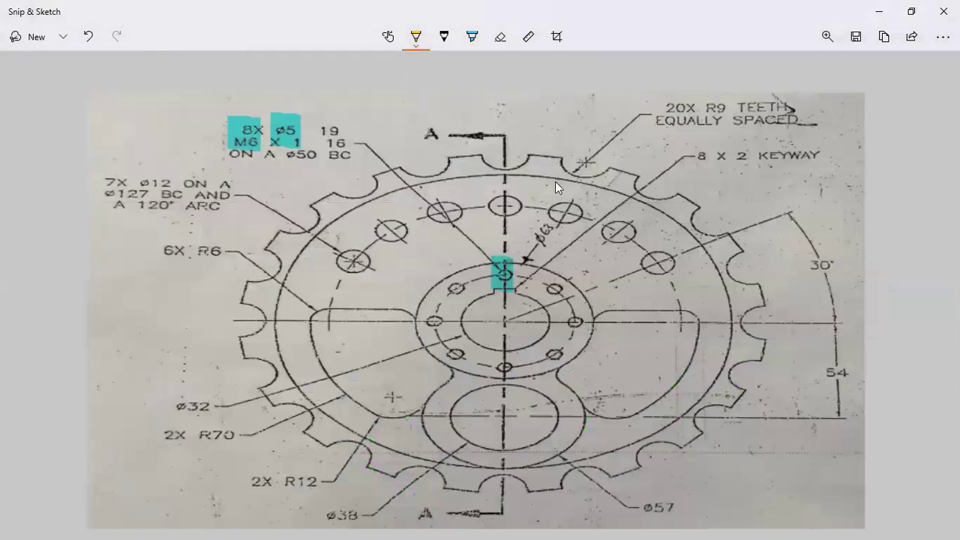
{"action": "left_click_drag", "start_coordinate": [560, 194], "coordinate": [564, 227]}
{"action": "left_click_drag", "start_coordinate": [561, 281], "coordinate": [555, 295]}
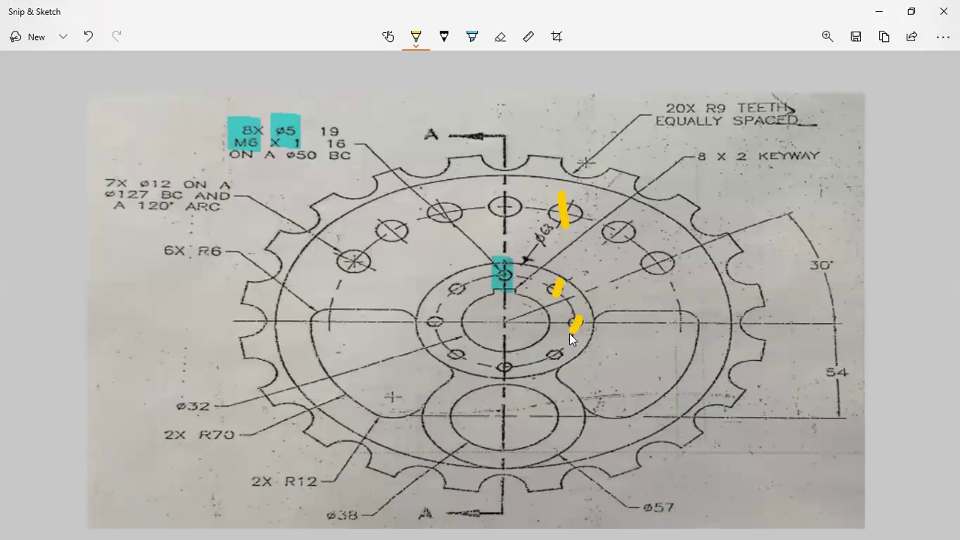
{"action": "left_click_drag", "start_coordinate": [569, 332], "coordinate": [577, 321]}
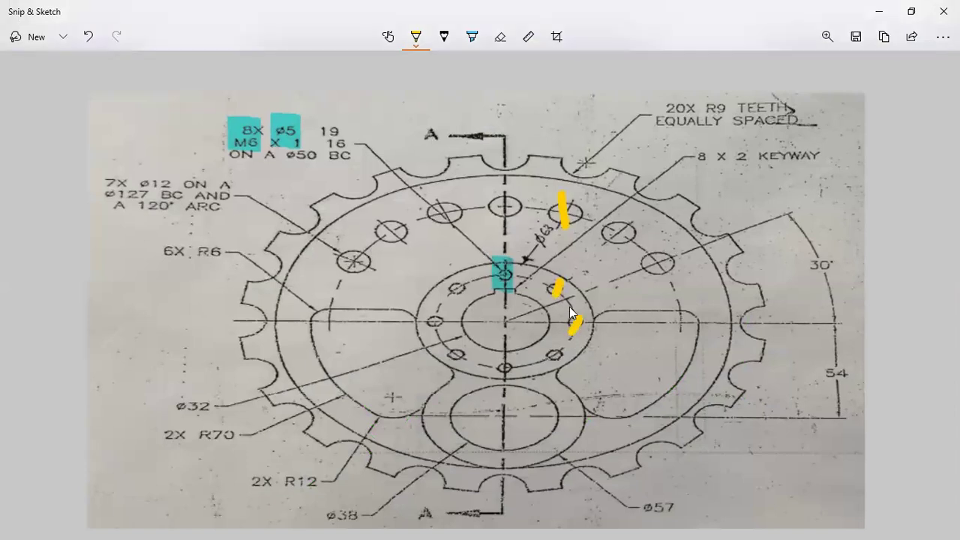
{"action": "left_click_drag", "start_coordinate": [571, 274], "coordinate": [580, 284]}
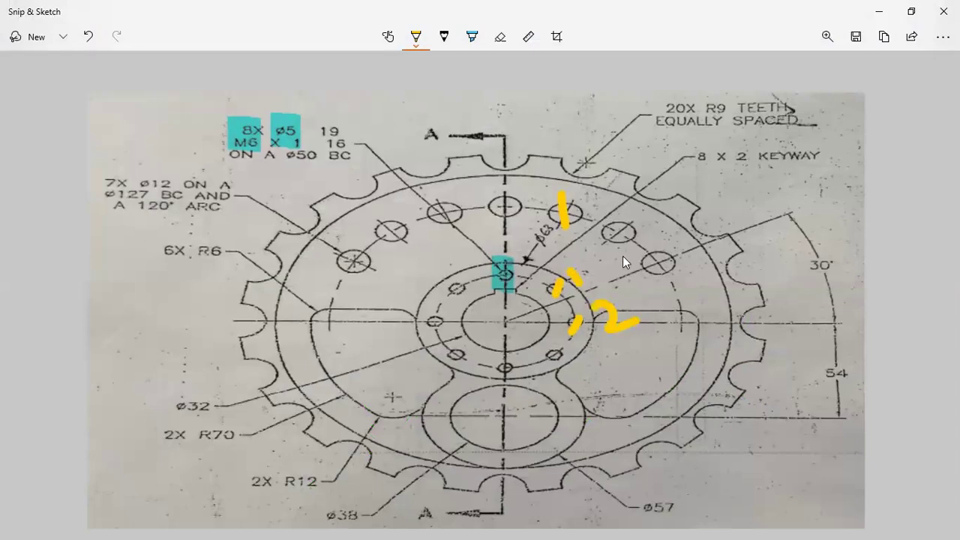
Step: Switch back to CATIA V5 and set up a duplicating rotation of the 5 mm bolt-hole circle about the sketch origin with constraint conservation
{"action": "key", "text": "alt+Tab"}
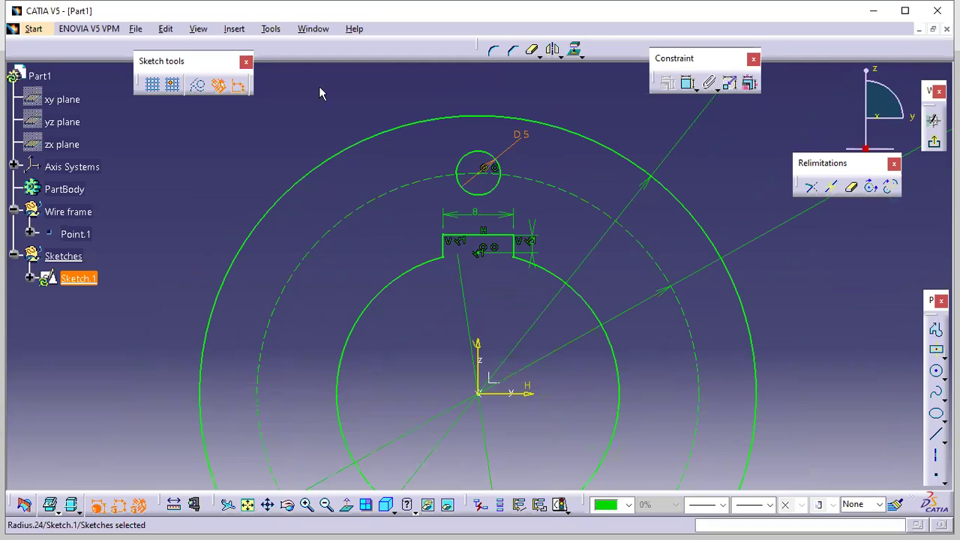
{"action": "left_click", "coordinate": [560, 55]}
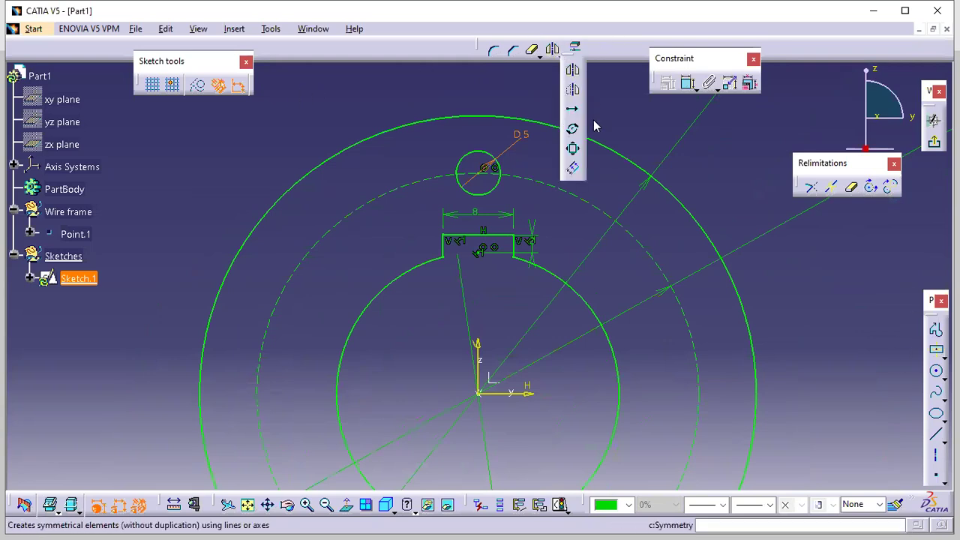
{"action": "left_click", "coordinate": [573, 129]}
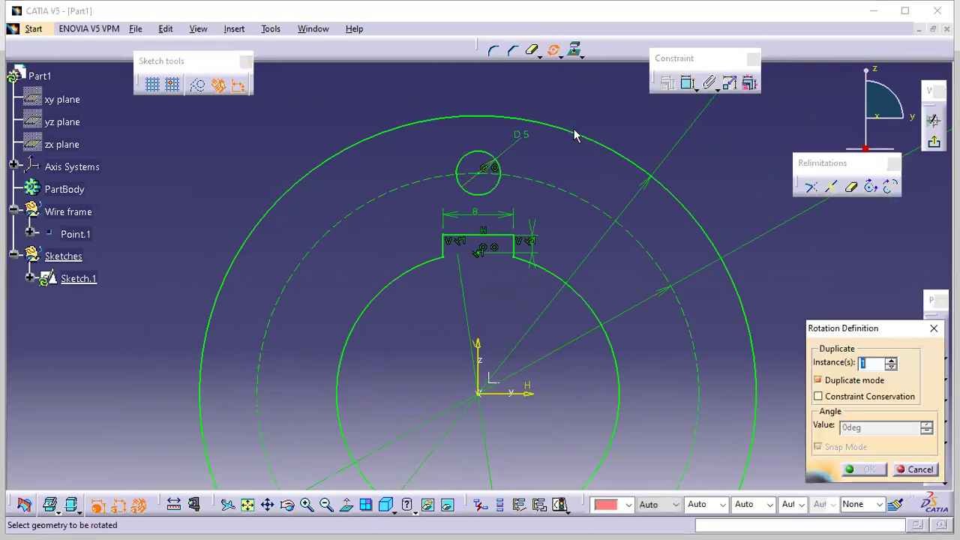
{"action": "left_click", "coordinate": [488, 161]}
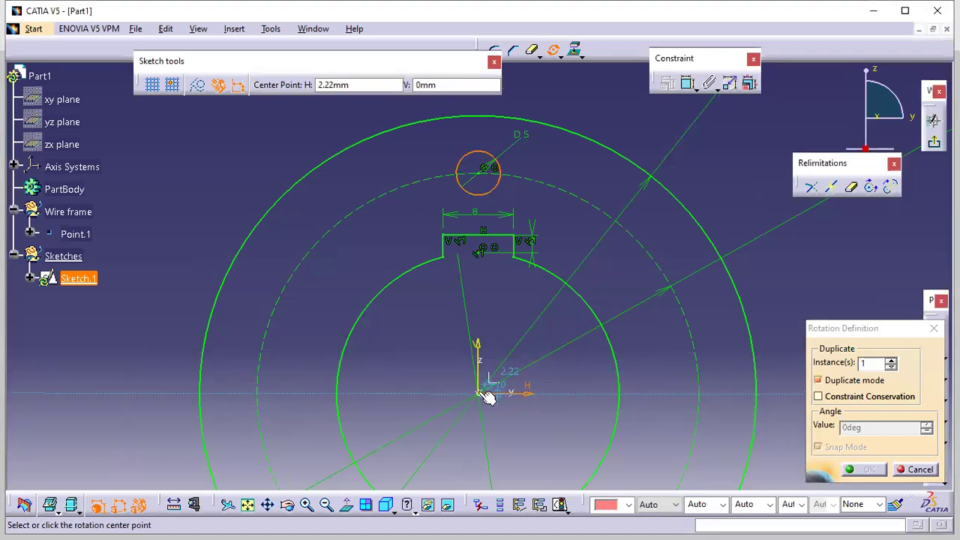
{"action": "left_click", "coordinate": [478, 395]}
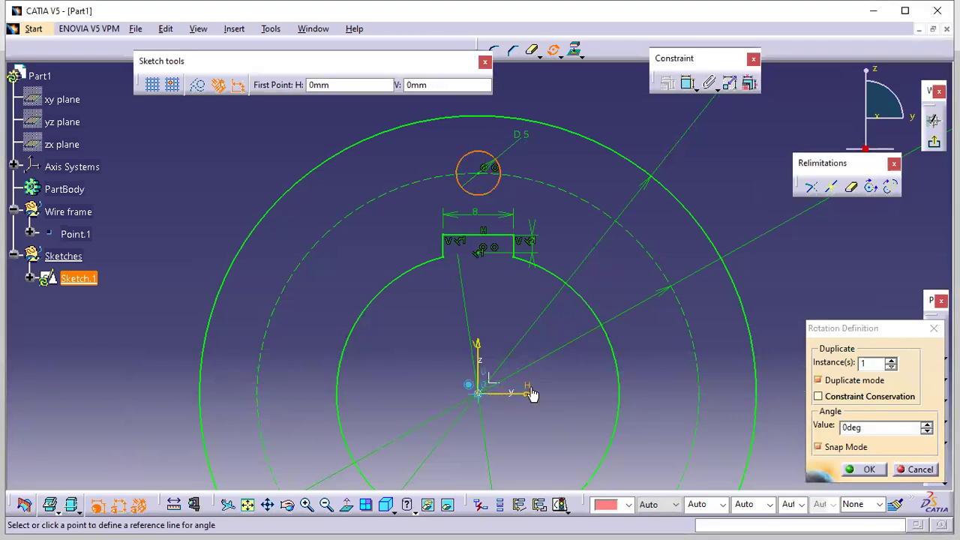
{"action": "left_click", "coordinate": [817, 396]}
{"action": "double_click", "coordinate": [853, 426]}
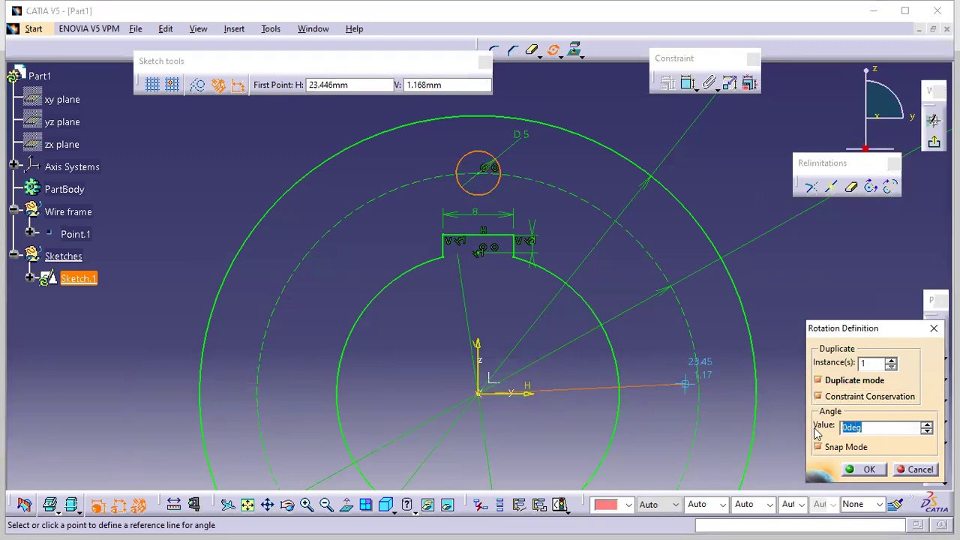
Step: Set the rotation angle to 360/8 degrees, checking the hole count in the reference drawing, and create two instances of the circle
{"action": "type", "text": "360/"}
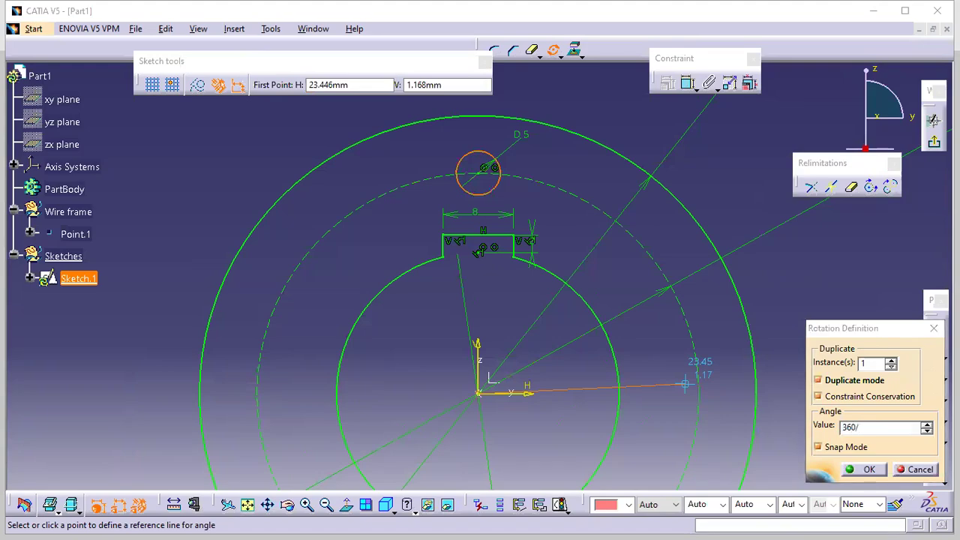
{"action": "key", "text": "alt+Tab"}
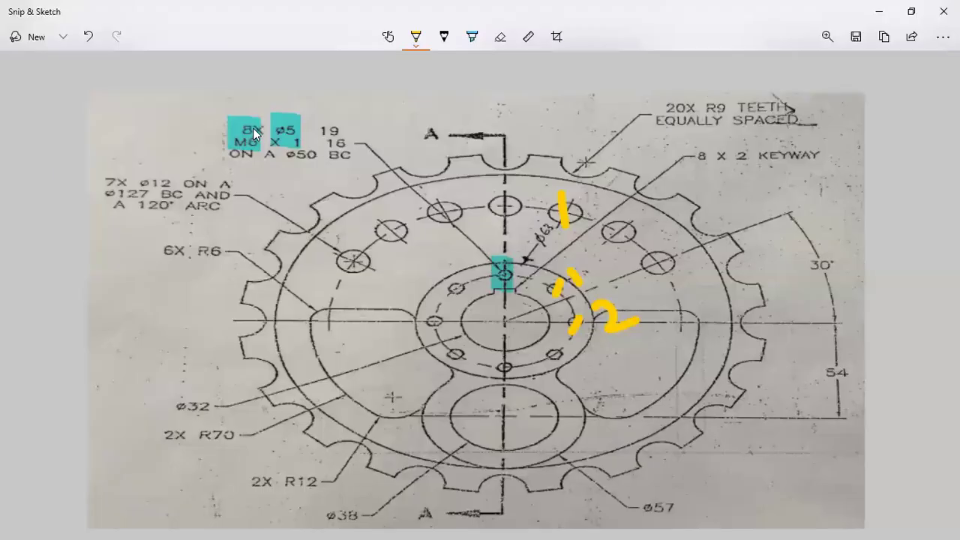
{"action": "key", "text": "alt+Tab"}
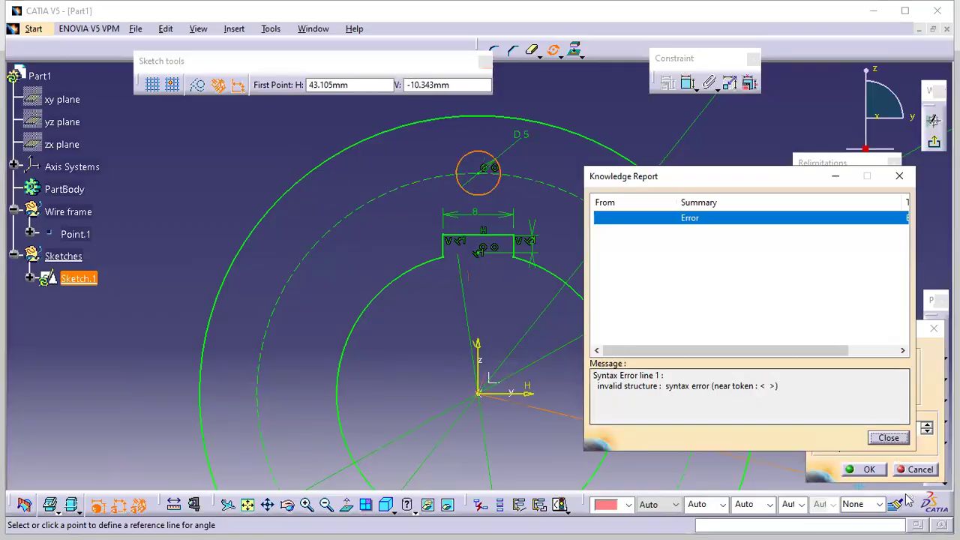
{"action": "left_click", "coordinate": [888, 438]}
{"action": "double_click", "coordinate": [844, 427]}
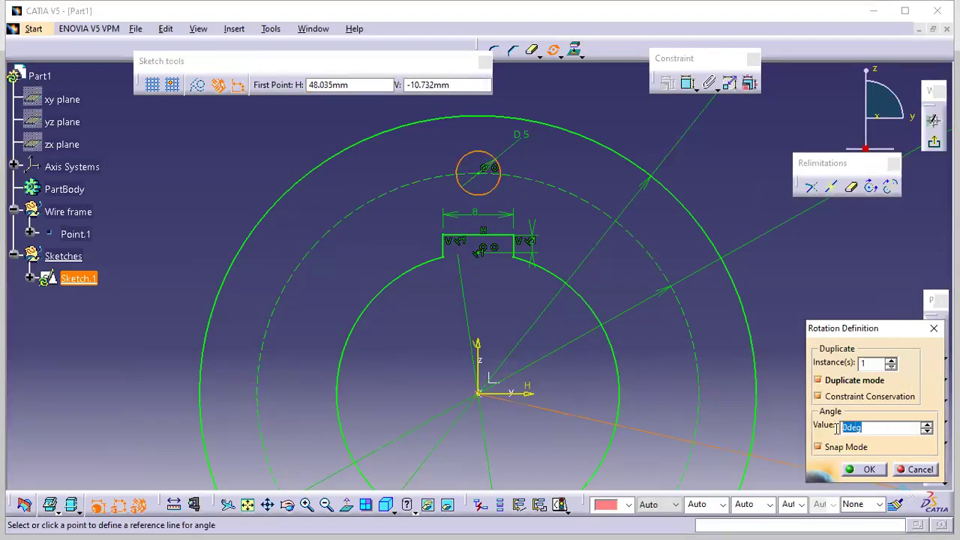
{"action": "type", "text": "360/8"}
{"action": "left_click", "coordinate": [891, 361]}
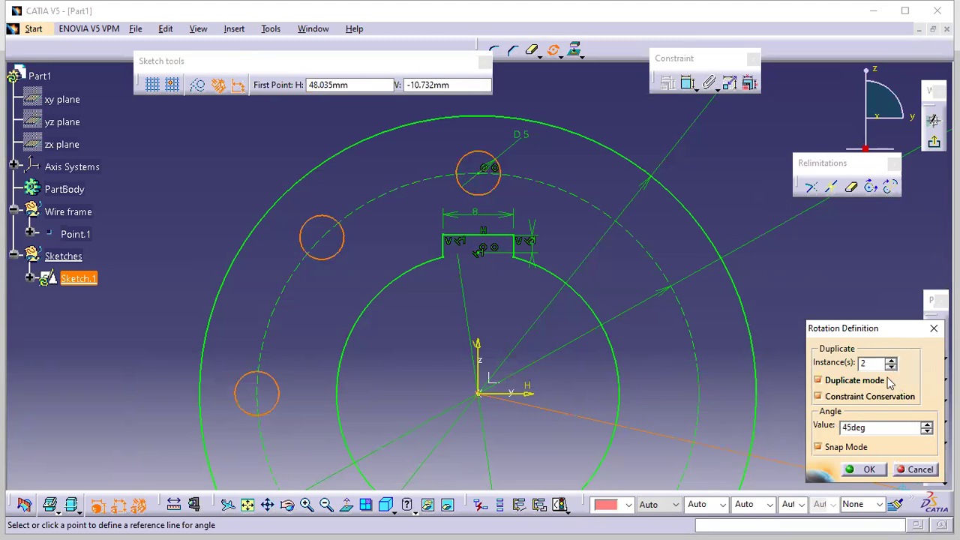
{"action": "left_click", "coordinate": [870, 470]}
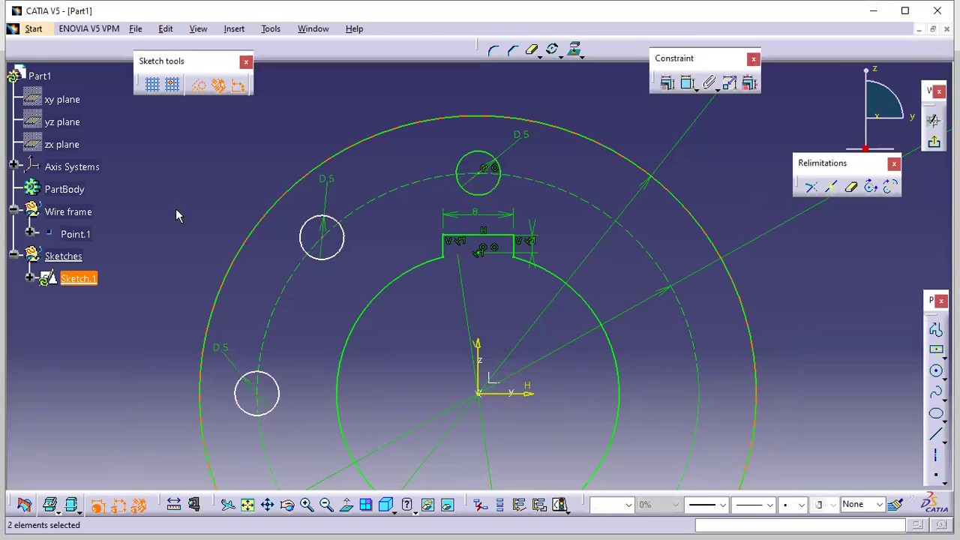
{"action": "mouse_move", "coordinate": [356, 273]}
{"action": "middle_mouse_down"}
{"action": "mouse_move", "coordinate": [510, 218]}
{"action": "mouse_move", "coordinate": [533, 193]}
{"action": "middle_mouse_up"}
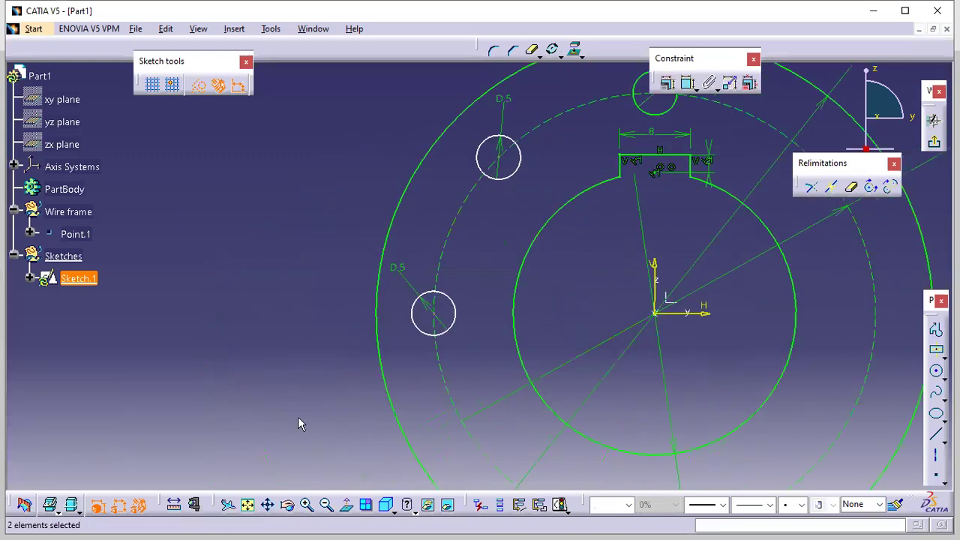
{"action": "left_click", "coordinate": [687, 85]}
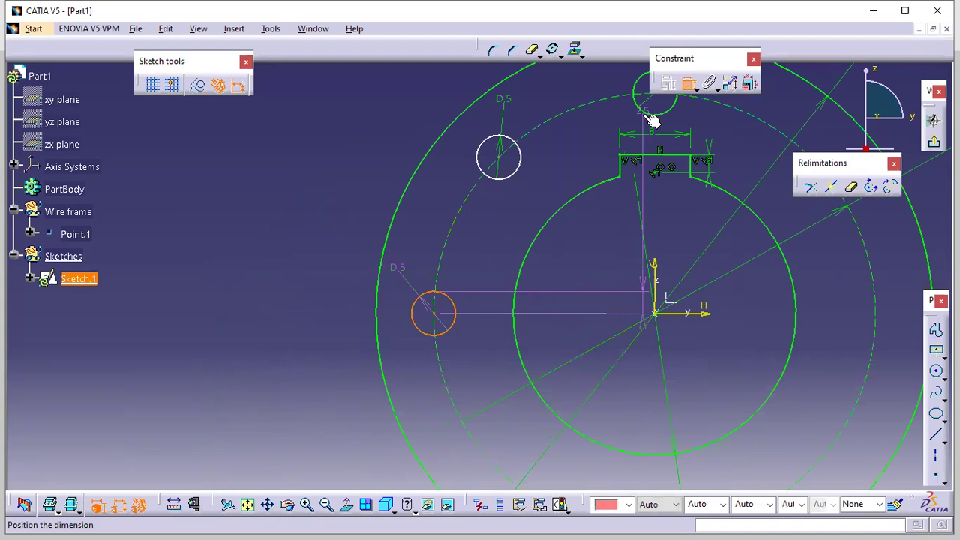
{"action": "key", "text": "Escape"}
{"action": "key", "text": "Escape"}
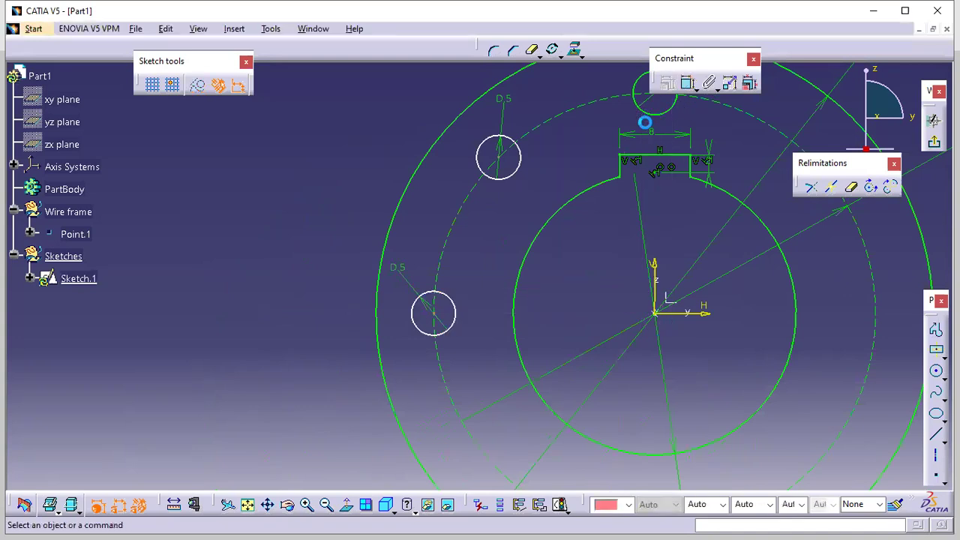
{"action": "left_click", "coordinate": [498, 157]}
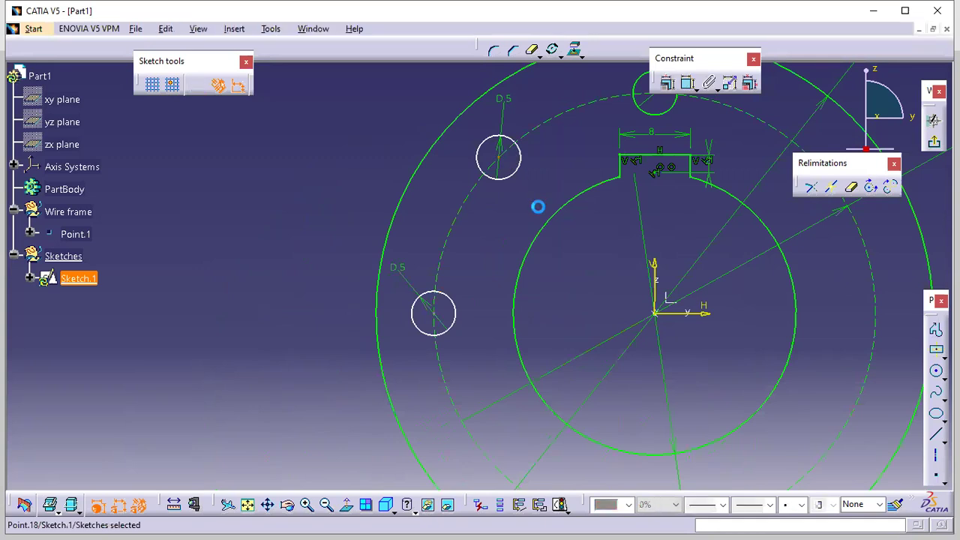
{"action": "left_click", "coordinate": [533, 135]}
{"action": "right_click", "coordinate": [533, 139]}
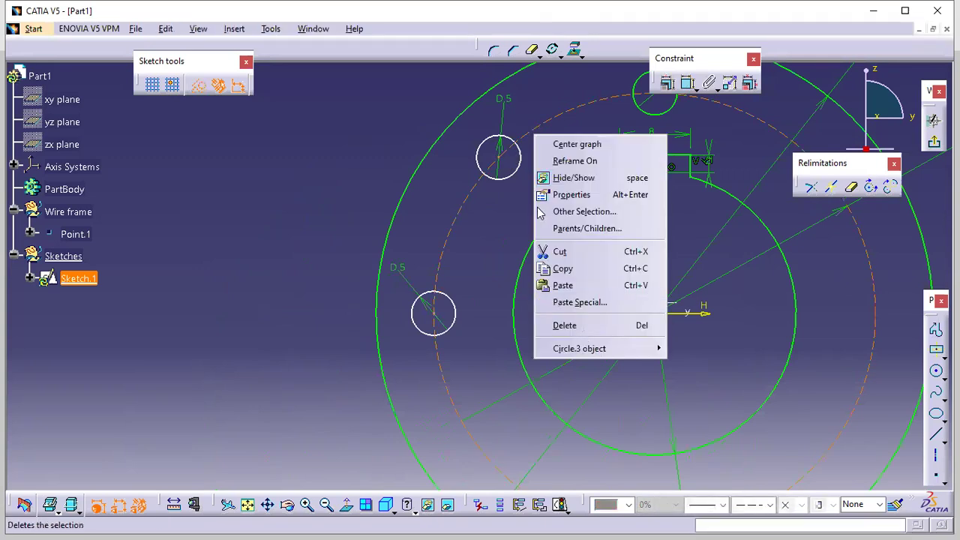
{"action": "key", "text": "Escape"}
{"action": "left_click", "coordinate": [687, 82]}
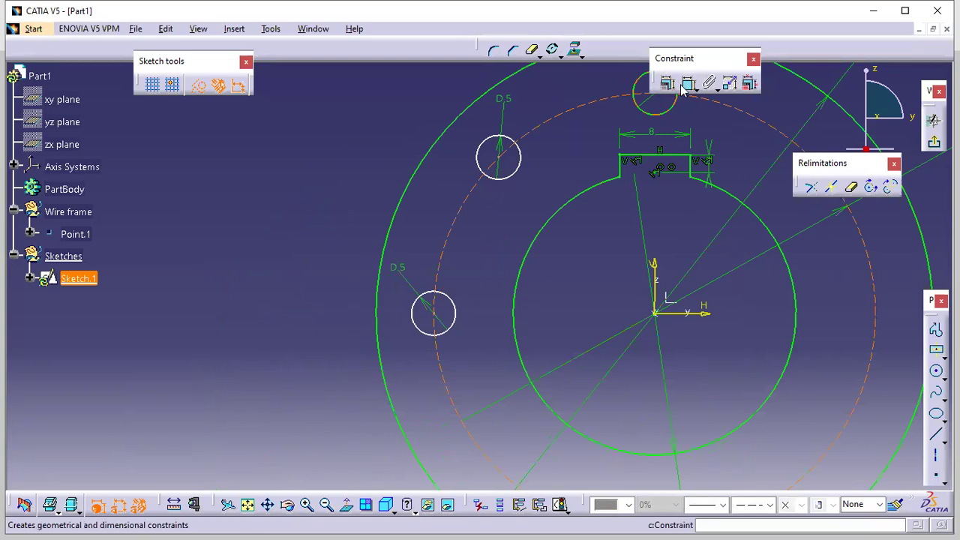
{"action": "left_click", "coordinate": [501, 155]}
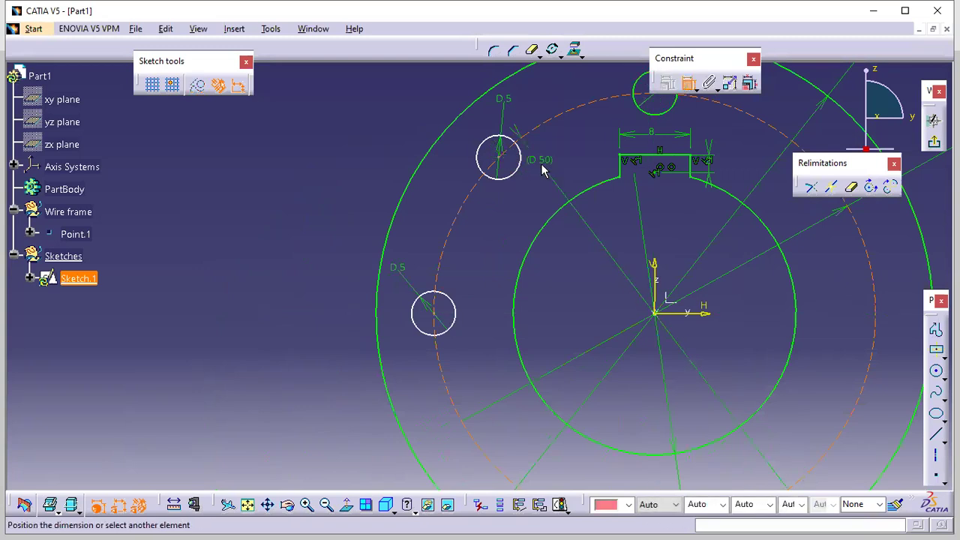
{"action": "key", "text": "Escape"}
{"action": "key", "text": "Escape"}
Step: Constrain the centre of the upper-left 5 mm circle to be coincident with the dashed bolt circle
{"action": "left_click", "coordinate": [688, 85]}
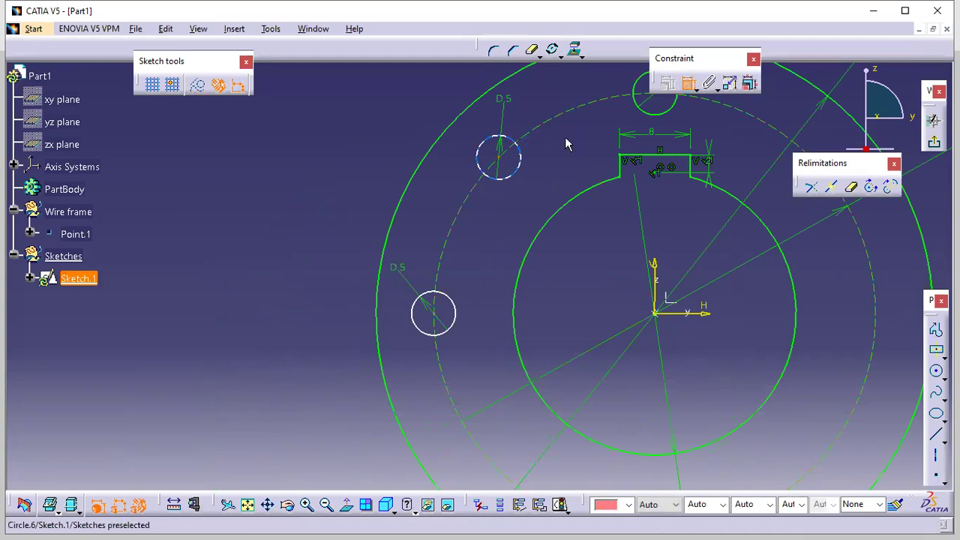
{"action": "left_click", "coordinate": [543, 134]}
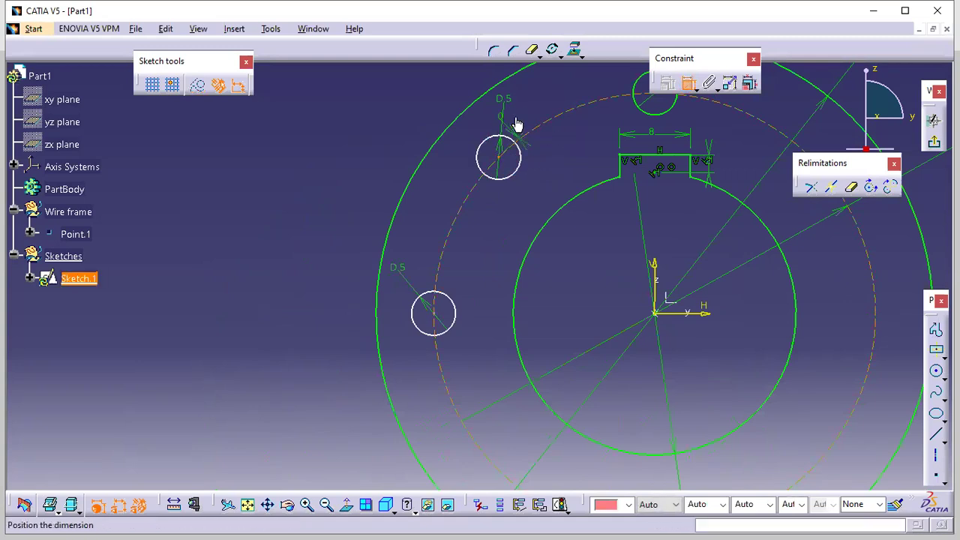
{"action": "right_click", "coordinate": [527, 118]}
{"action": "left_click", "coordinate": [568, 235]}
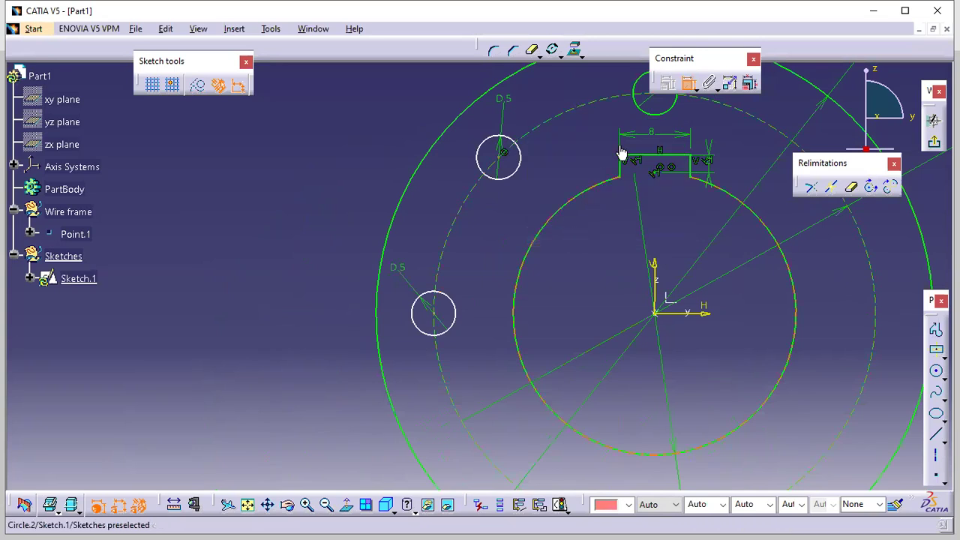
Step: Dimension the centre distance between the upper-left 5 mm circle and the circle above the keyway
{"action": "middle_click_drag", "start_coordinate": [563, 175], "coordinate": [515, 212]}
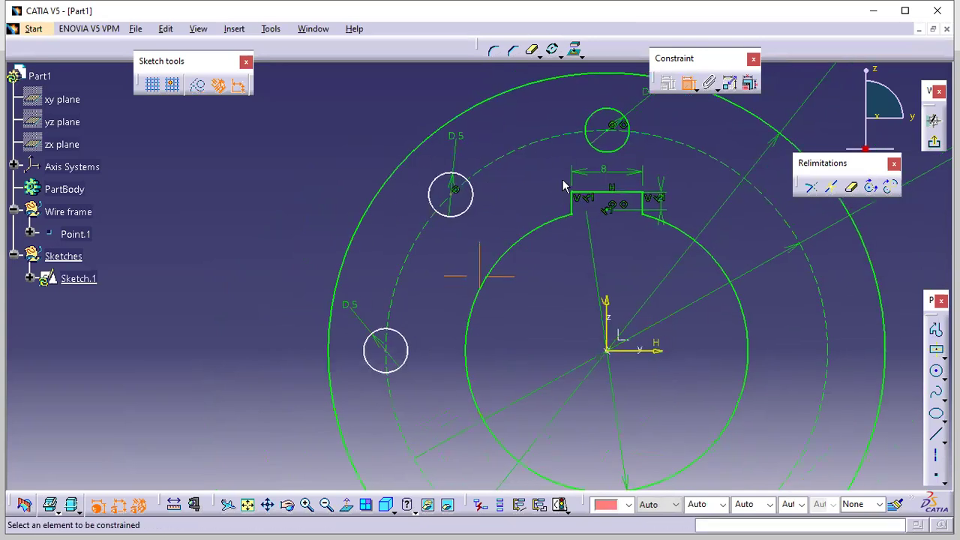
{"action": "left_click", "coordinate": [456, 193]}
{"action": "left_click", "coordinate": [479, 133]}
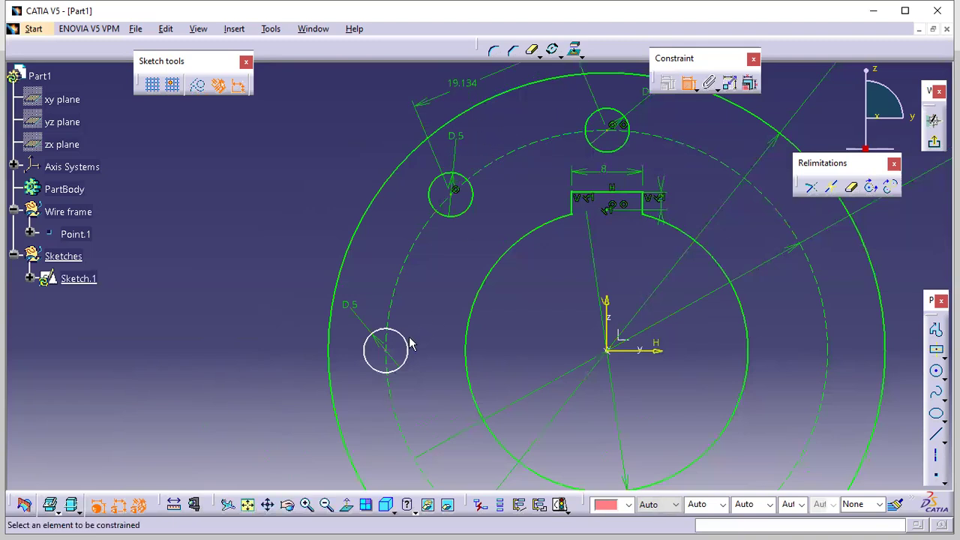
Step: Constrain the centre of the leftmost 5 mm circle to be coincident with the horizontal sketch axis
{"action": "left_click", "coordinate": [387, 349]}
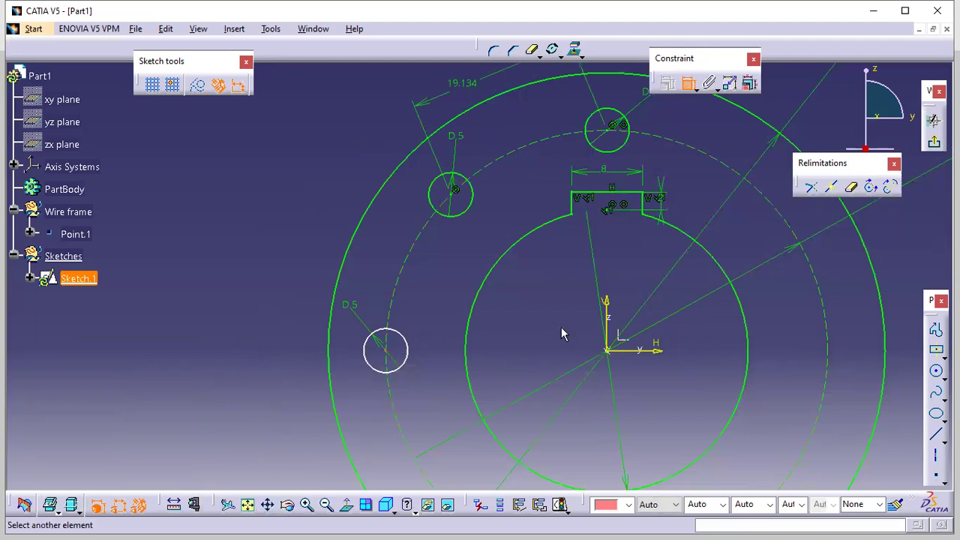
{"action": "left_click", "coordinate": [657, 357]}
{"action": "right_click", "coordinate": [503, 327]}
{"action": "left_click", "coordinate": [545, 387]}
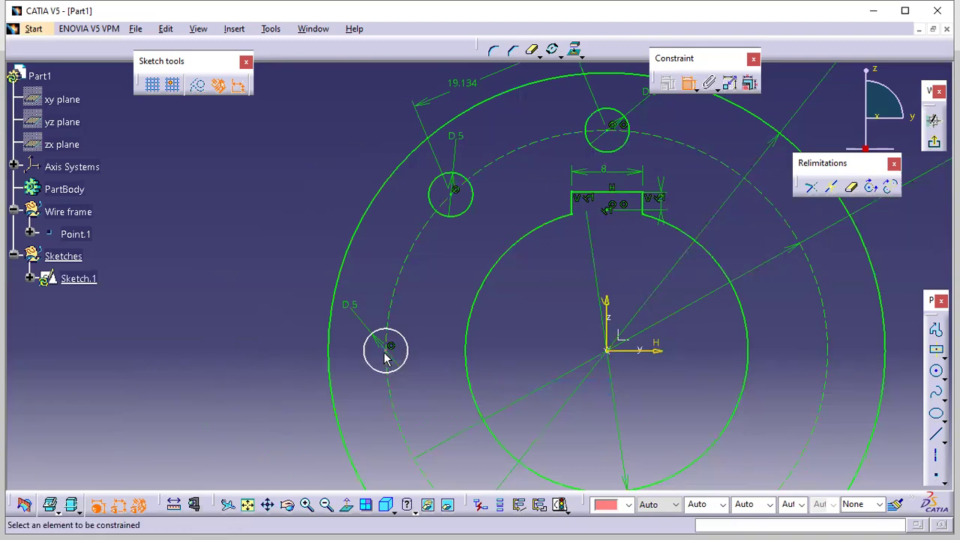
Step: Make the leftmost circle's centre coincident with the dashed bolt circle and check the sketch solving status
{"action": "left_click", "coordinate": [387, 349]}
{"action": "left_click", "coordinate": [392, 299]}
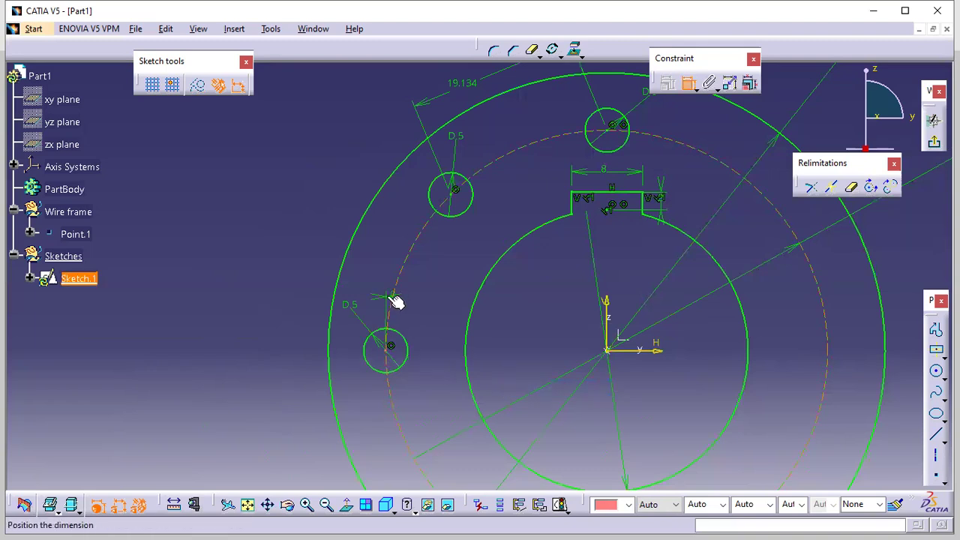
{"action": "right_click", "coordinate": [388, 299]}
{"action": "left_click", "coordinate": [447, 396]}
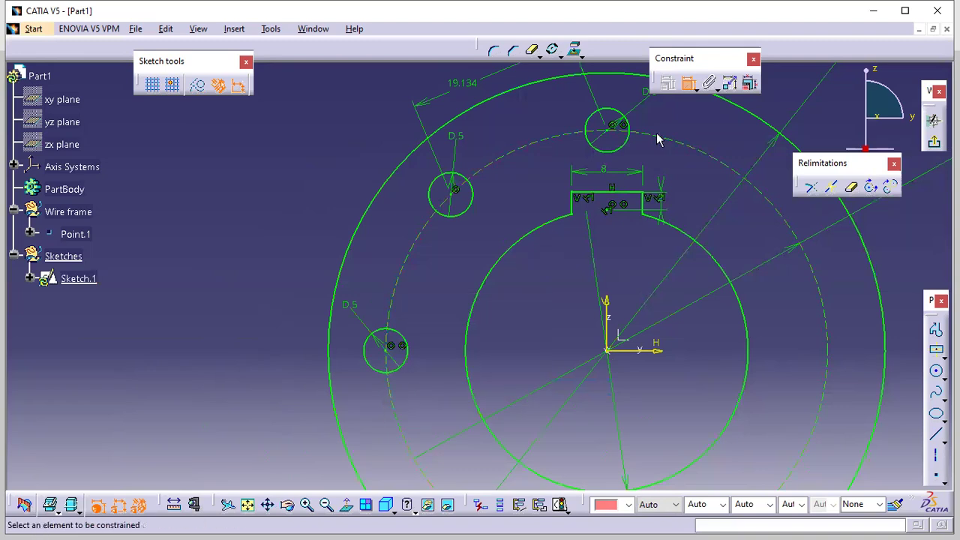
{"action": "left_click", "coordinate": [558, 504]}
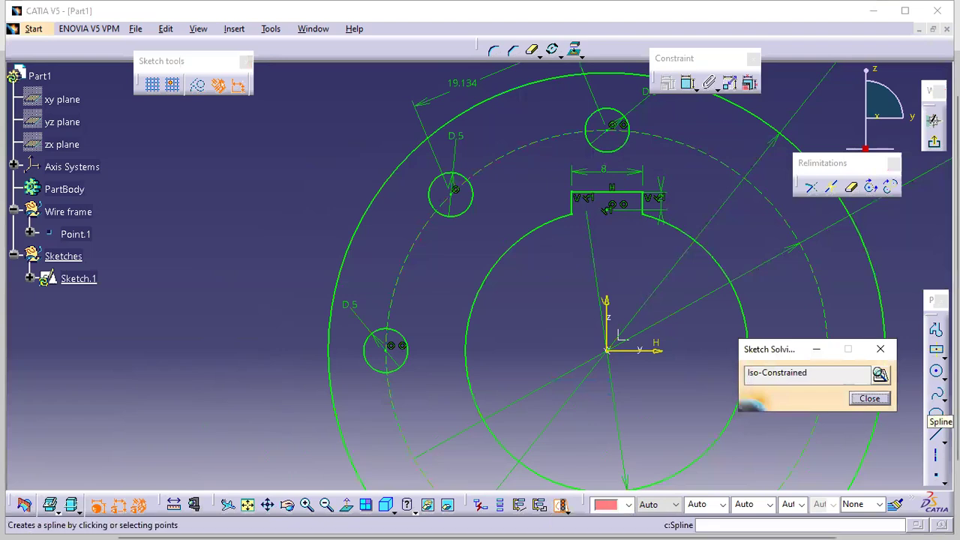
{"action": "left_click", "coordinate": [869, 398]}
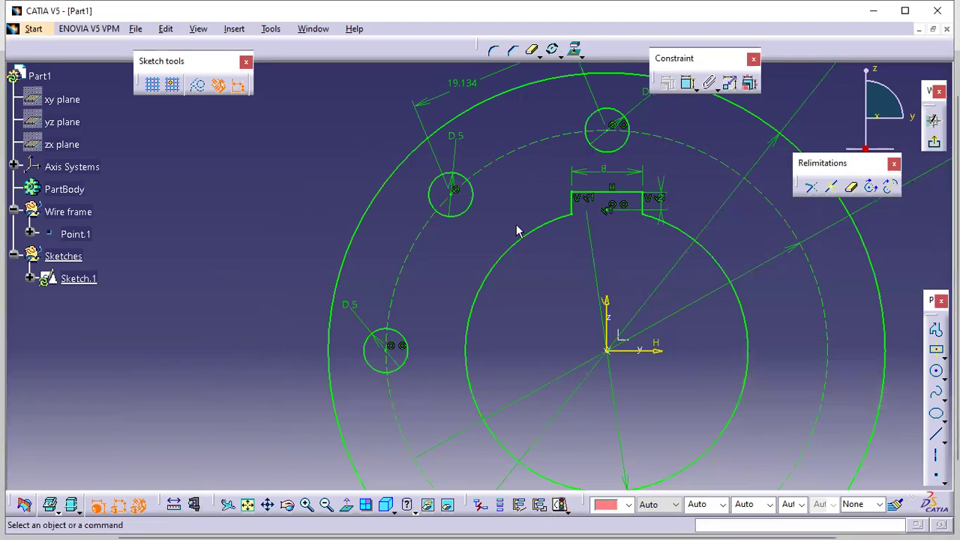
Step: Mirror the upper-left and leftmost 5 mm circles about the vertical sketch axis
{"action": "left_click", "coordinate": [468, 209]}
{"action": "left_click", "coordinate": [410, 342], "text": "ctrl"}
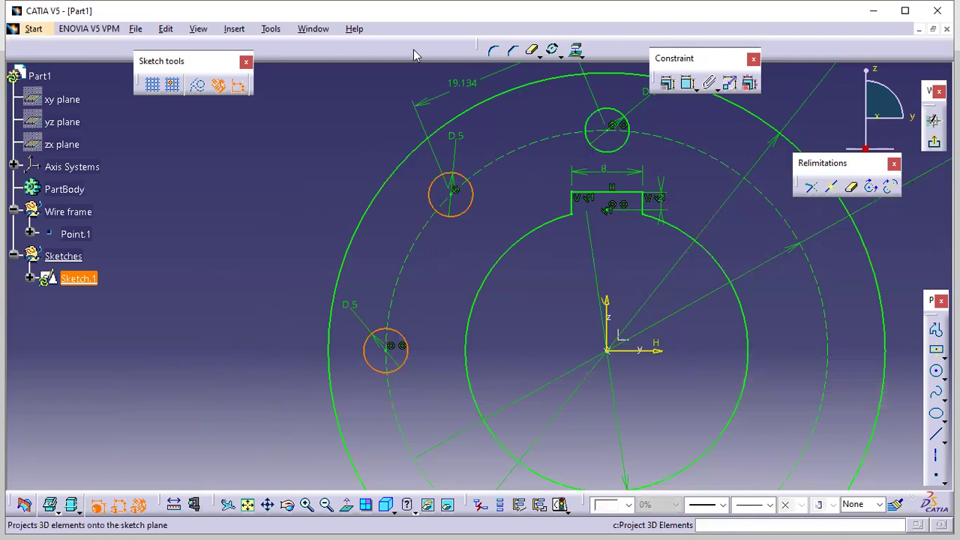
{"action": "left_click", "coordinate": [560, 55]}
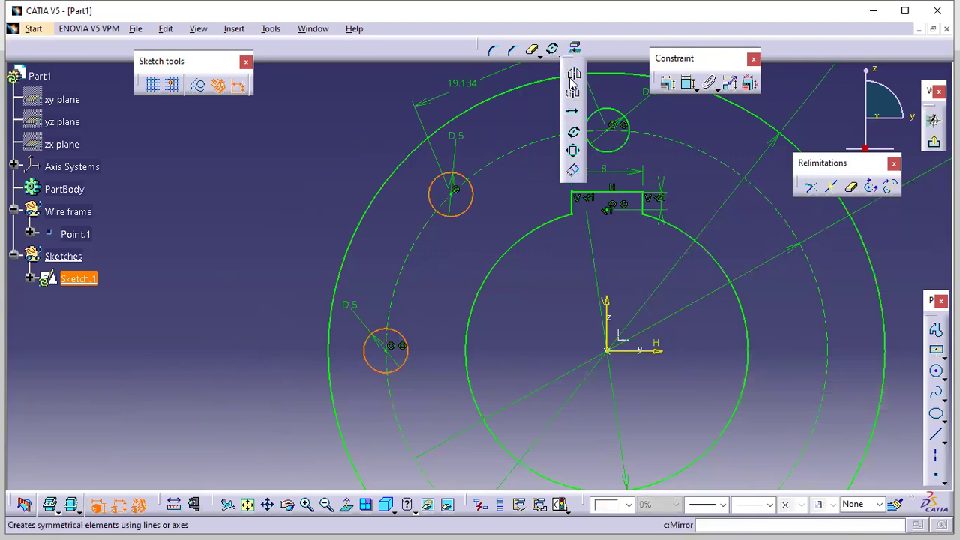
{"action": "left_click", "coordinate": [573, 72]}
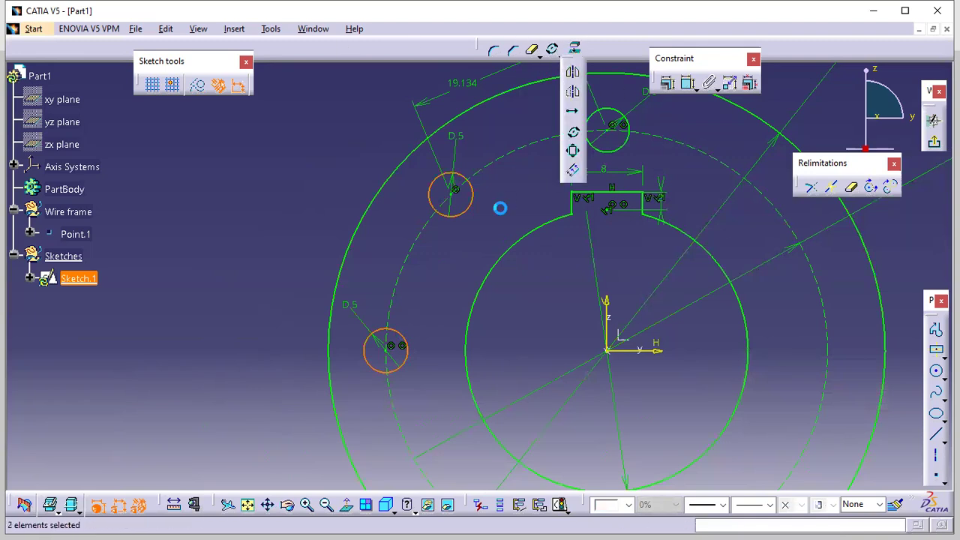
{"action": "left_click", "coordinate": [616, 308]}
{"action": "middle_click_drag", "start_coordinate": [700, 324], "coordinate": [690, 336]}
{"action": "mouse_move", "coordinate": [689, 335]}
{"action": "middle_mouse_down"}
{"action": "mouse_move", "coordinate": [634, 245]}
{"action": "mouse_move", "coordinate": [646, 261]}
{"action": "middle_mouse_up"}
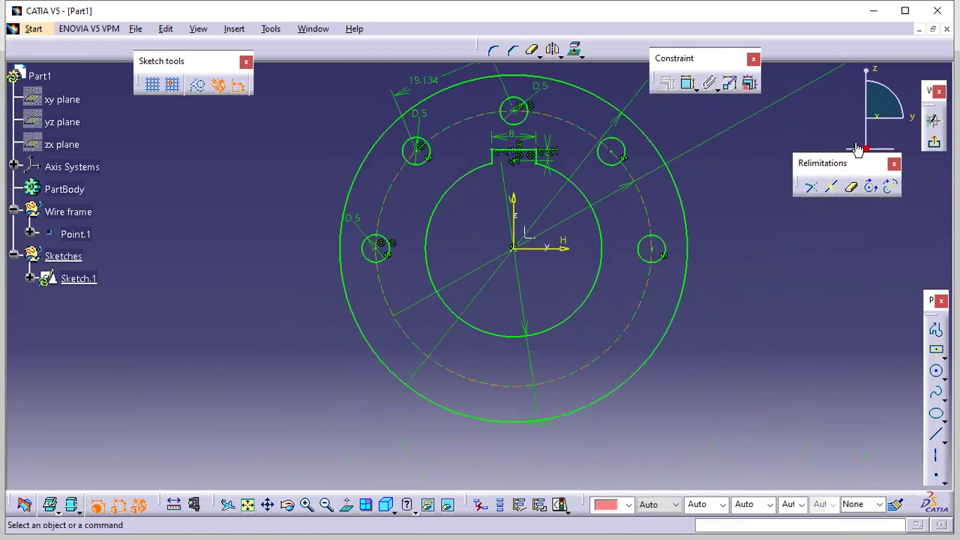
Step: Mirror the three upper 5 mm circles on the bolt circle about the horizontal sketch axis
{"action": "left_click", "coordinate": [419, 164]}
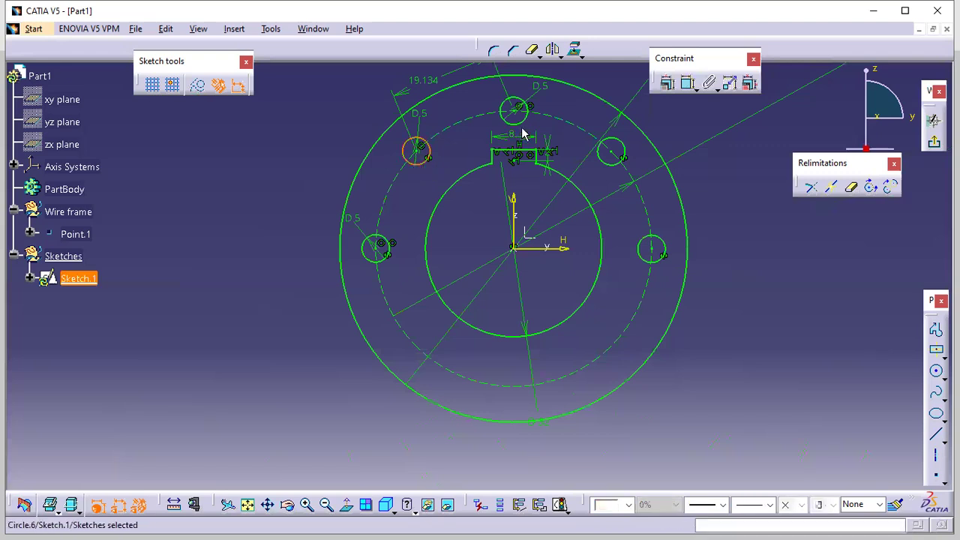
{"action": "left_click", "coordinate": [524, 123], "text": "ctrl"}
{"action": "left_click", "coordinate": [625, 149], "text": "ctrl"}
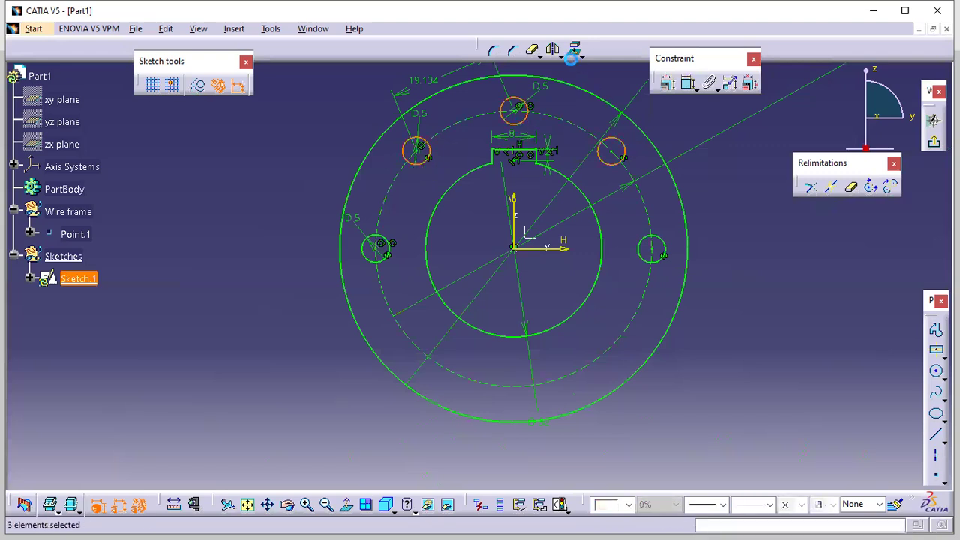
{"action": "left_click", "coordinate": [554, 49]}
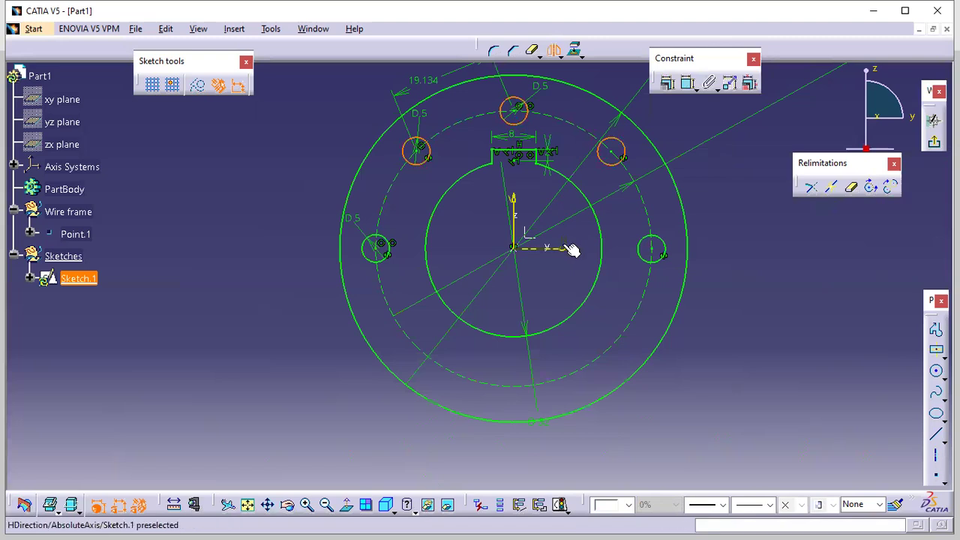
{"action": "left_click", "coordinate": [571, 250]}
{"action": "mouse_move", "coordinate": [608, 275]}
{"action": "middle_mouse_down", "text": "ctrl"}
{"action": "mouse_move", "coordinate": [603, 340]}
{"action": "mouse_move", "coordinate": [619, 315]}
{"action": "middle_mouse_up", "text": "ctrl"}
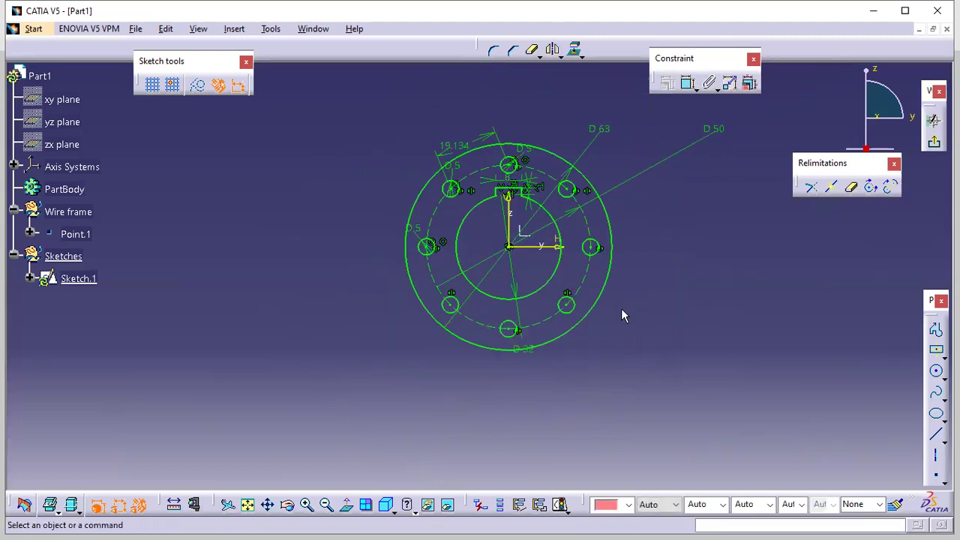
Step: Switch to the reference drawing in Snip & Sketch and erase all of its ink annotations
{"action": "key", "text": "alt+Tab"}
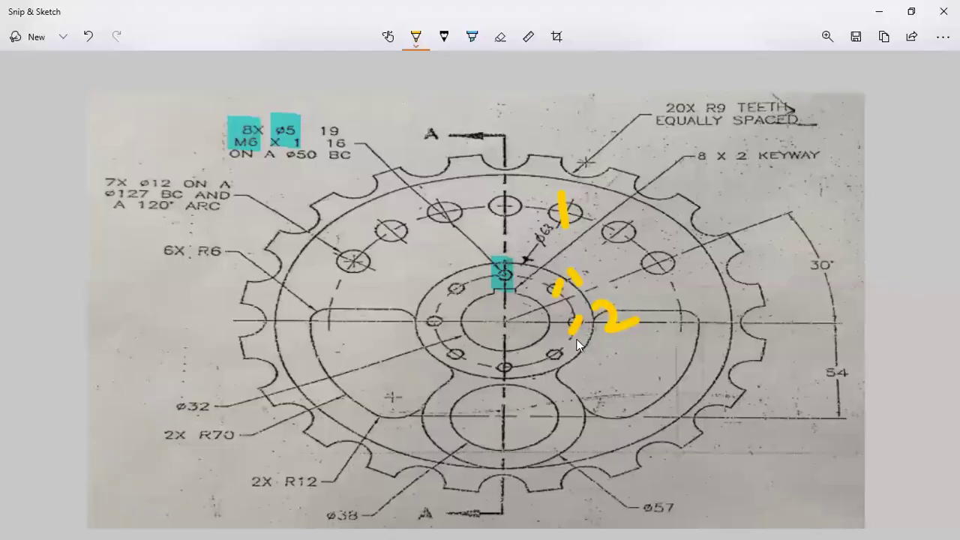
{"action": "left_click", "coordinate": [500, 36]}
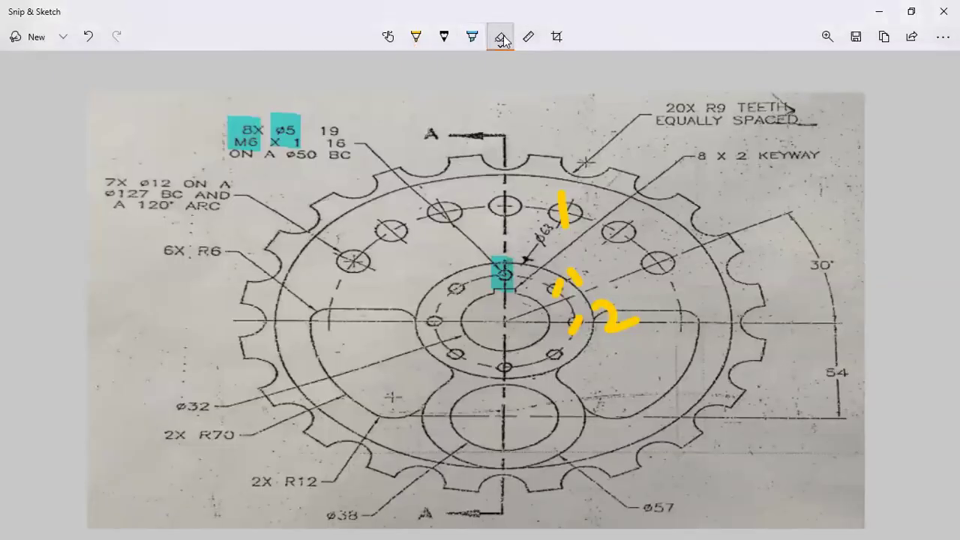
{"action": "left_click", "coordinate": [500, 36]}
{"action": "left_click", "coordinate": [500, 75]}
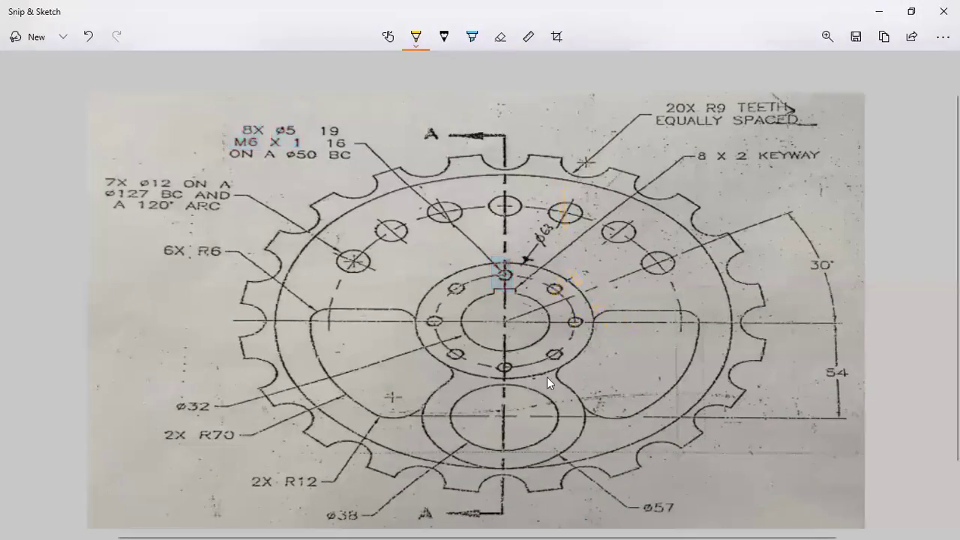
Step: Highlight the Ø38, Ø57 and 54 dimensions on the reference drawing and draw a yellow line from the hub centre to the lower boss
{"action": "left_click", "coordinate": [473, 37]}
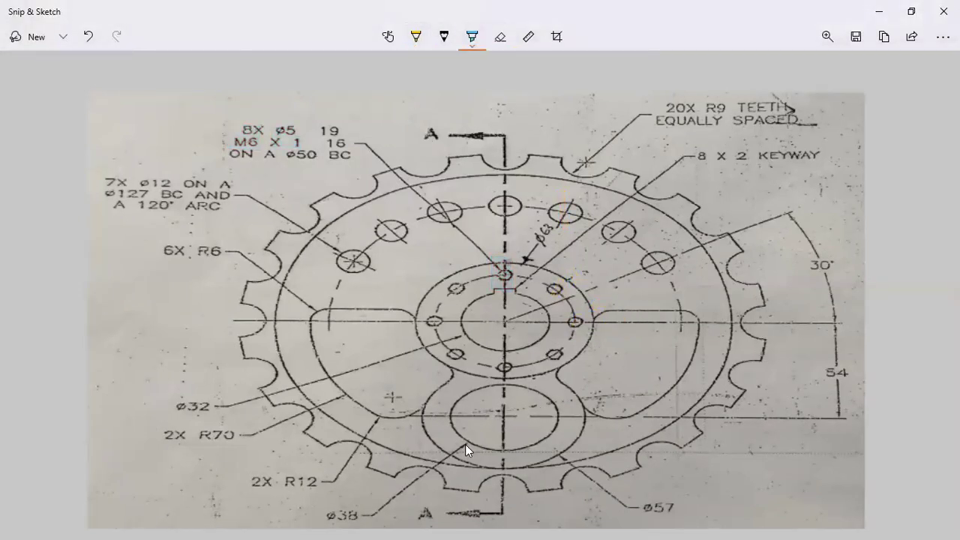
{"action": "left_click_drag", "start_coordinate": [361, 517], "coordinate": [323, 517]}
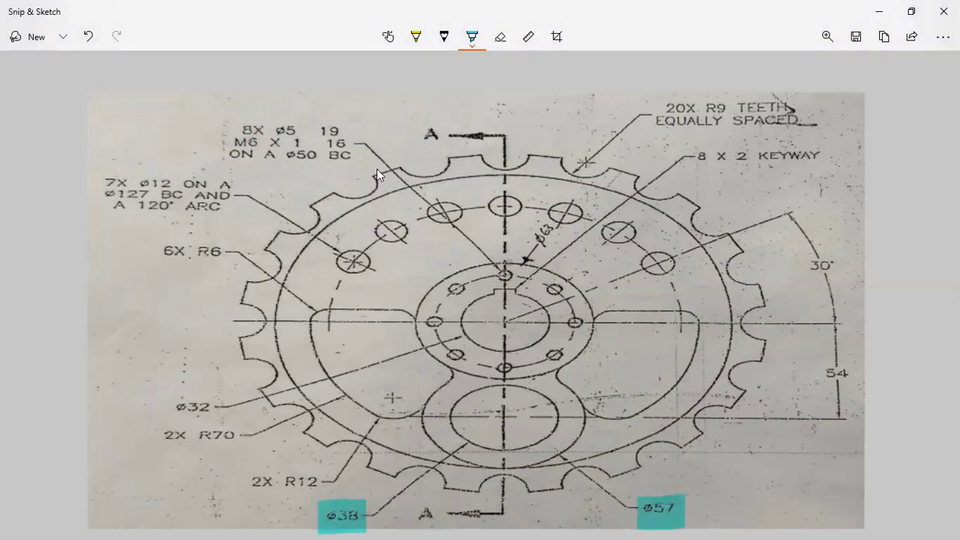
{"action": "left_click", "coordinate": [475, 40]}
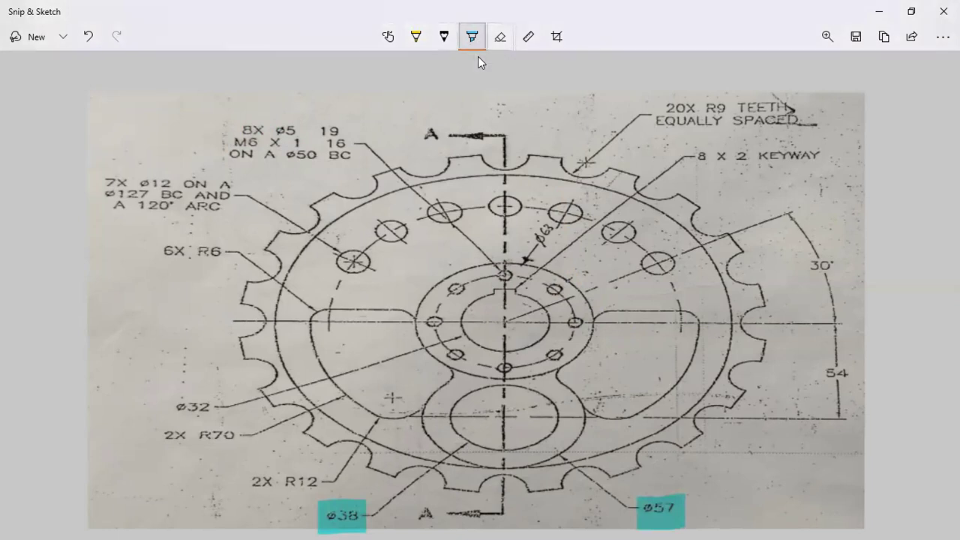
{"action": "left_click", "coordinate": [491, 99]}
{"action": "mouse_move", "coordinate": [836, 349]}
{"action": "left_mouse_down"}
{"action": "mouse_move", "coordinate": [836, 394]}
{"action": "mouse_move", "coordinate": [853, 372]}
{"action": "left_mouse_up"}
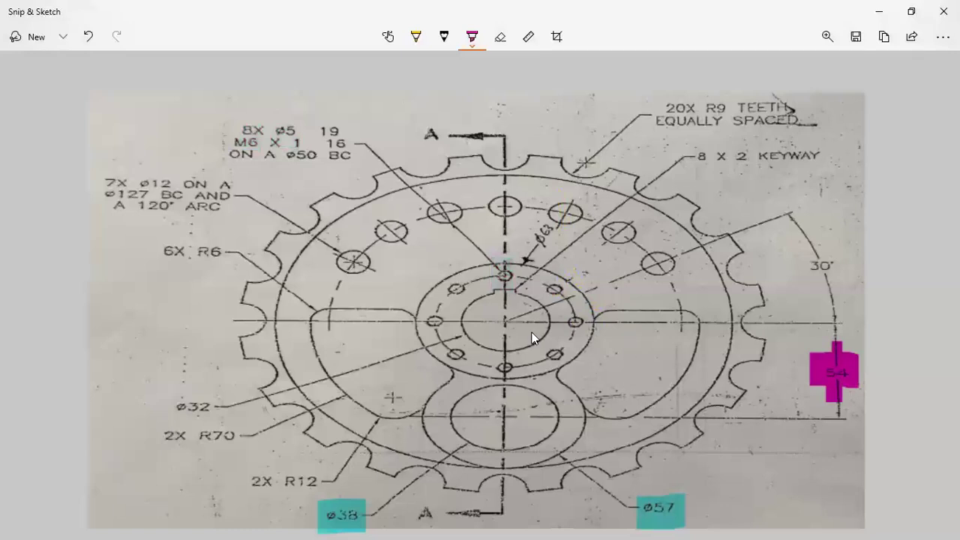
{"action": "left_click", "coordinate": [416, 36]}
{"action": "left_click_drag", "start_coordinate": [503, 321], "coordinate": [497, 449]}
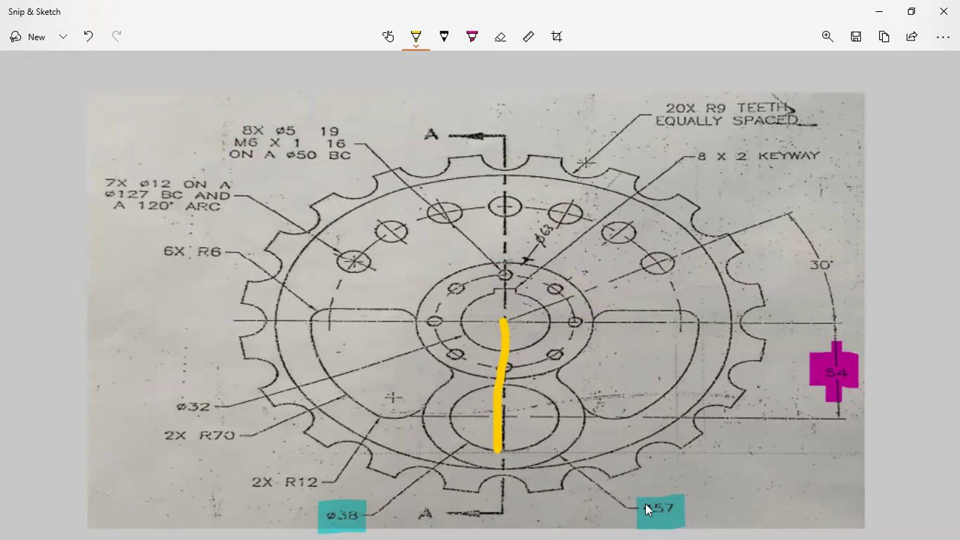
Step: In CATIA V5, sketch two concentric circles about 33 mm and 49 mm in diameter on the vertical axis below the hub
{"action": "key", "text": "alt+Tab"}
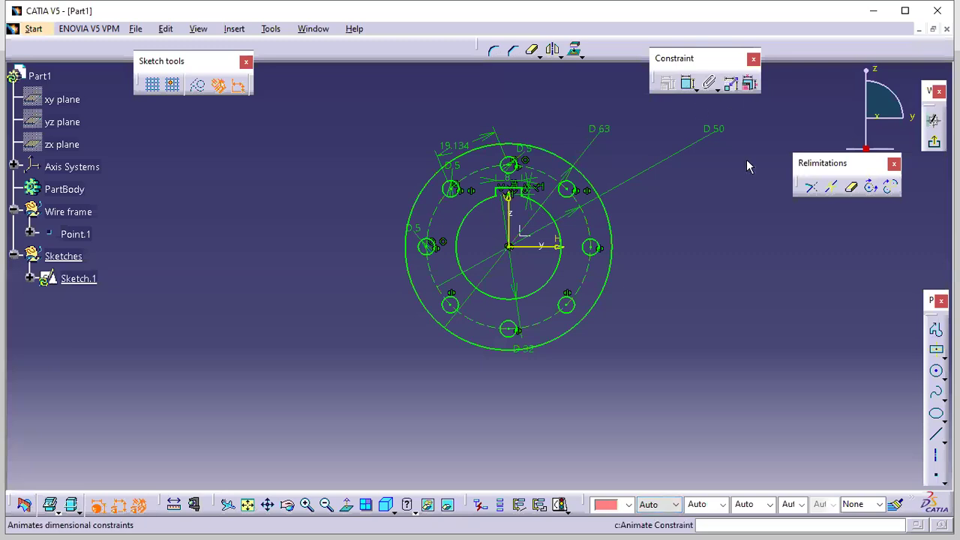
{"action": "left_click", "coordinate": [936, 372]}
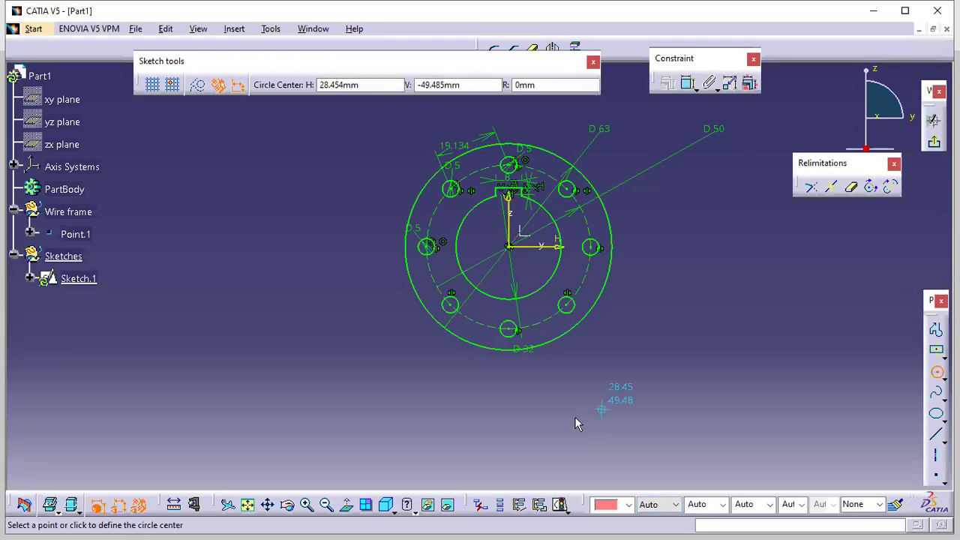
{"action": "left_click", "coordinate": [508, 455]}
{"action": "left_click", "coordinate": [513, 409]}
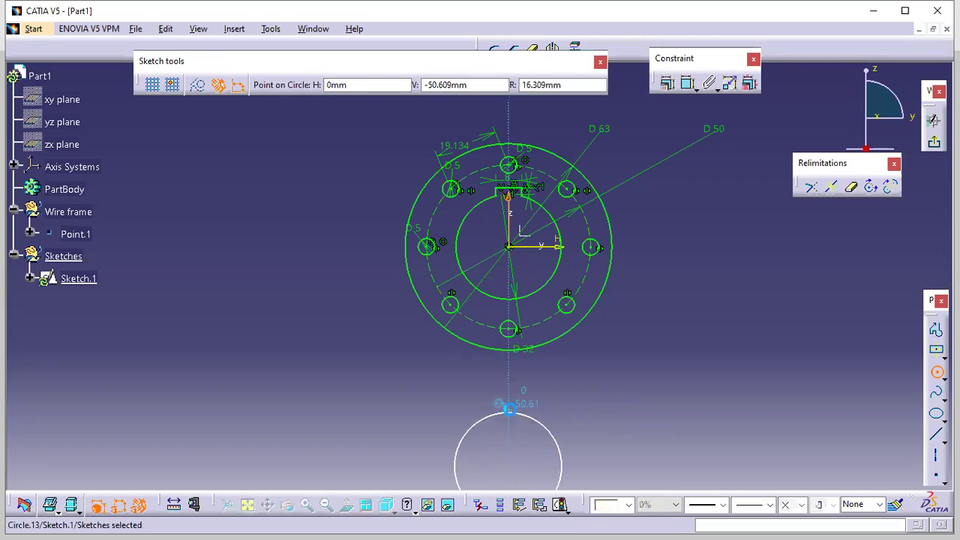
{"action": "mouse_move", "coordinate": [530, 475]}
{"action": "middle_mouse_down"}
{"action": "mouse_move", "coordinate": [557, 322]}
{"action": "mouse_move", "coordinate": [548, 359]}
{"action": "middle_mouse_up"}
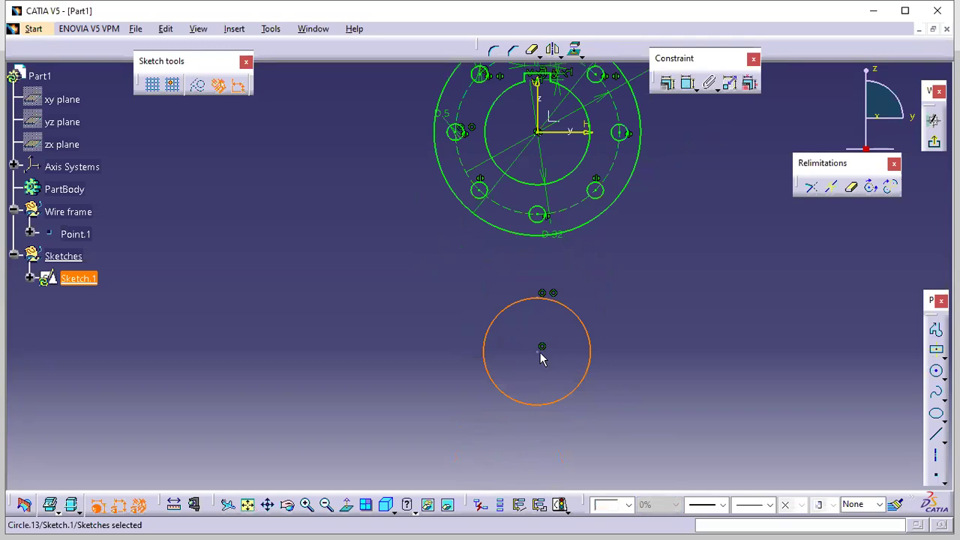
{"action": "left_click", "coordinate": [935, 371]}
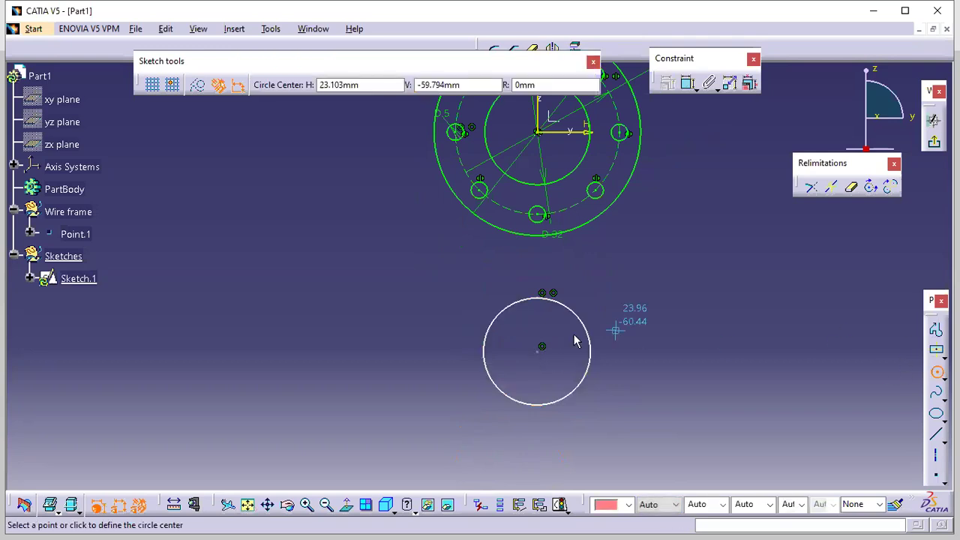
{"action": "left_click", "coordinate": [544, 356]}
{"action": "left_click", "coordinate": [564, 426]}
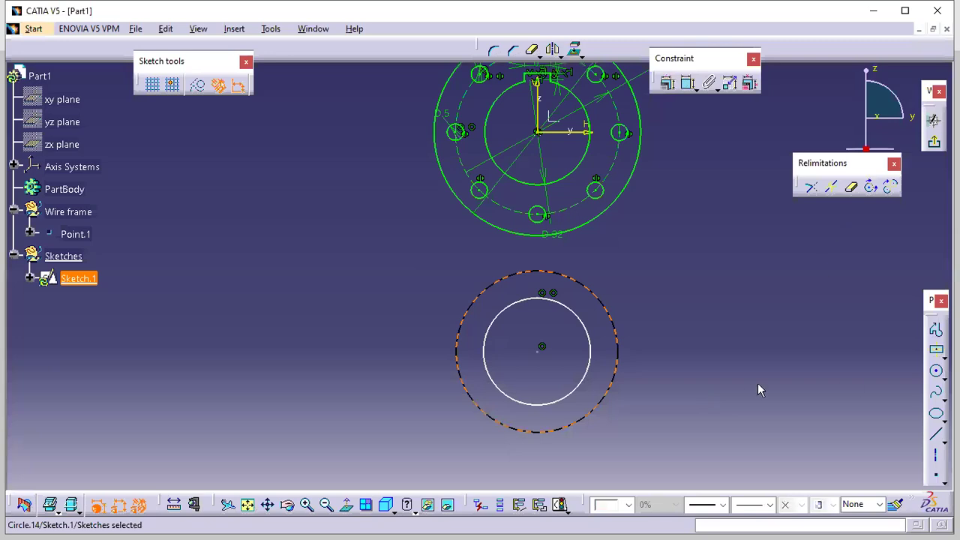
Step: Dimension the outer circle below the hub and set its diameter to 57 mm
{"action": "left_click", "coordinate": [687, 83]}
{"action": "left_click", "coordinate": [649, 391]}
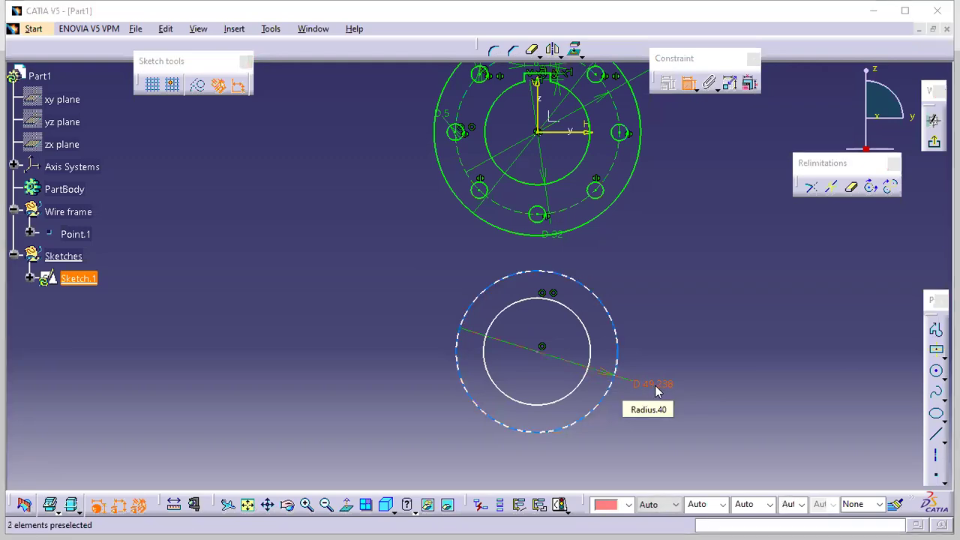
{"action": "key", "text": "alt+Tab"}
{"action": "key", "text": "alt+Tab"}
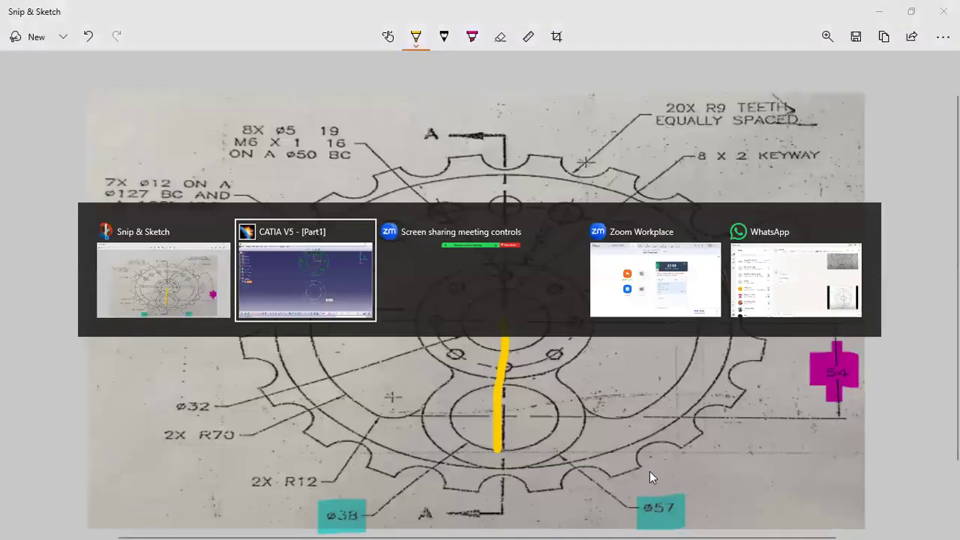
{"action": "double_click", "coordinate": [656, 382]}
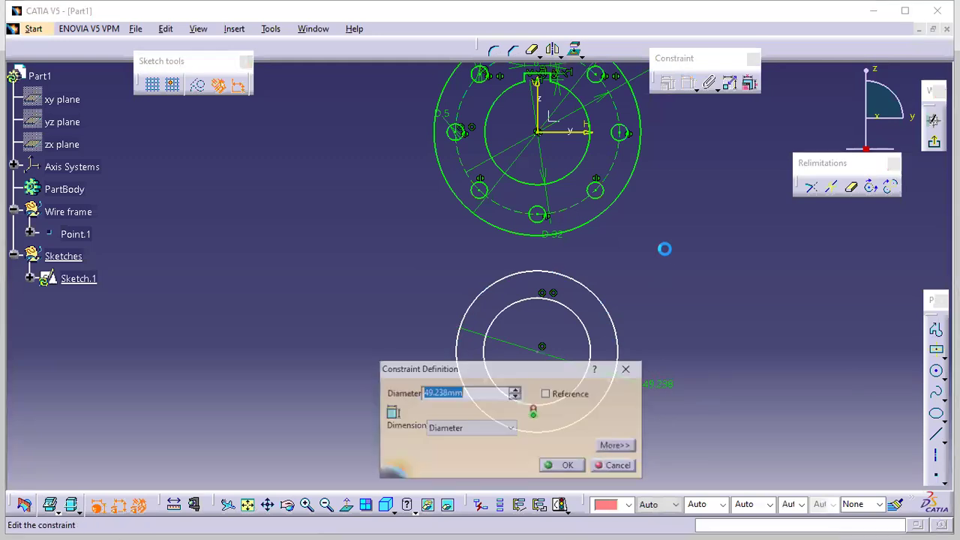
{"action": "type", "text": "57mm"}
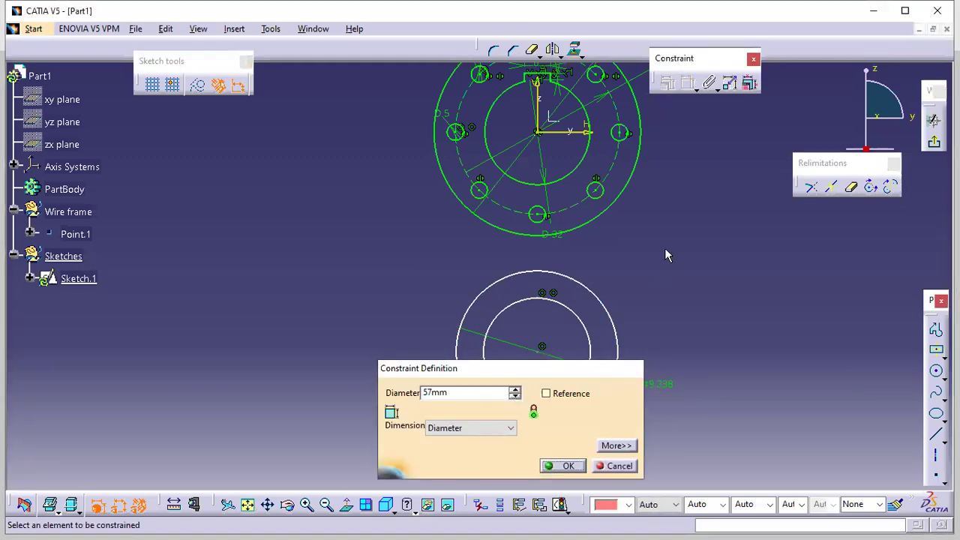
{"action": "key", "text": "Return"}
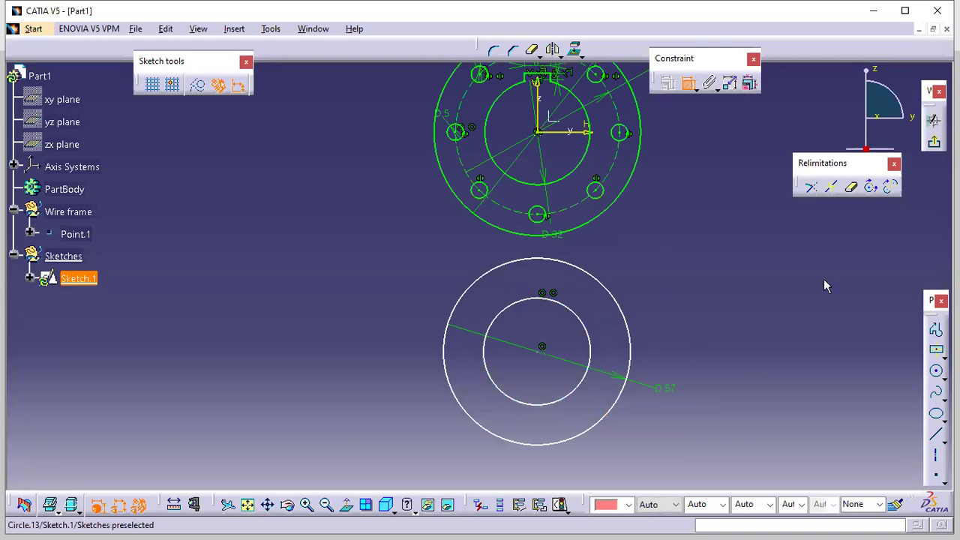
Step: Dimension the inner circle below the hub and set its diameter to 38 mm
{"action": "left_click", "coordinate": [588, 330]}
{"action": "left_click", "coordinate": [651, 285]}
{"action": "key", "text": "alt+Tab"}
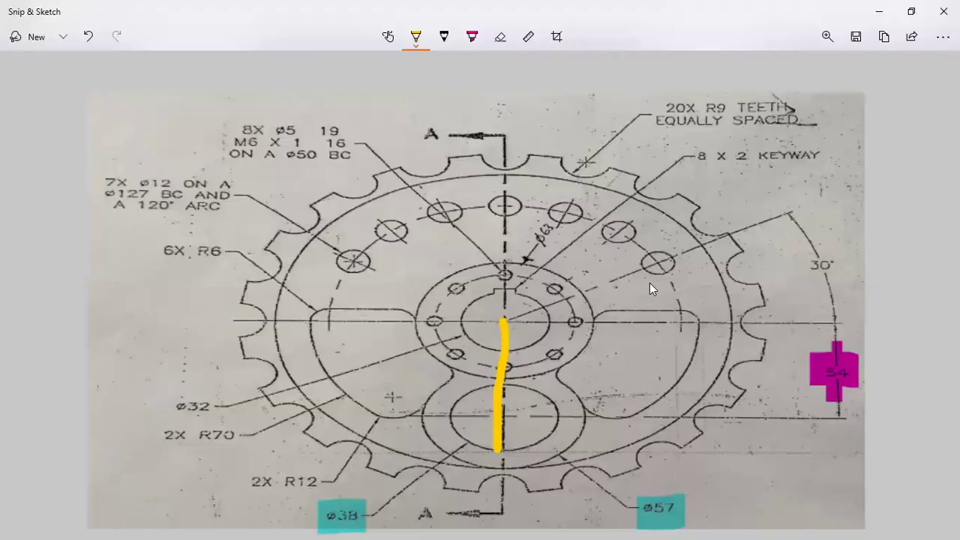
{"action": "key", "text": "alt+Tab"}
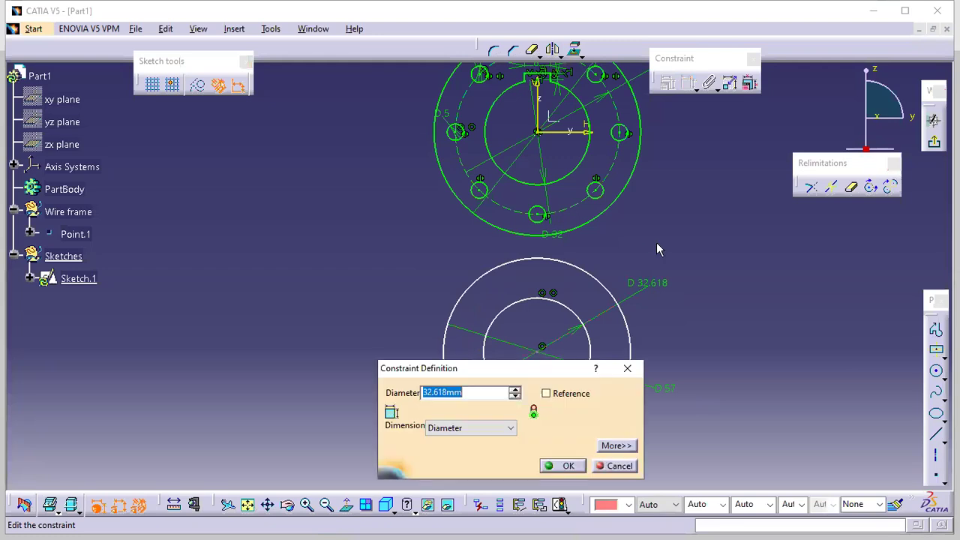
{"action": "type", "text": "38"}
{"action": "key", "text": "Return"}
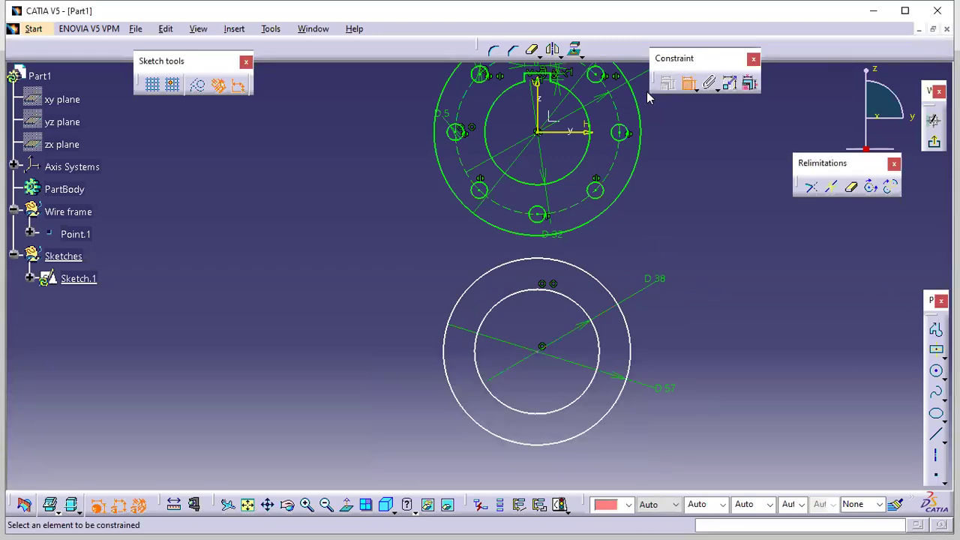
Step: Dimension the vertical distance from the horizontal sketch axis to the lower circles' centre and set it to 54 mm
{"action": "left_click", "coordinate": [540, 133]}
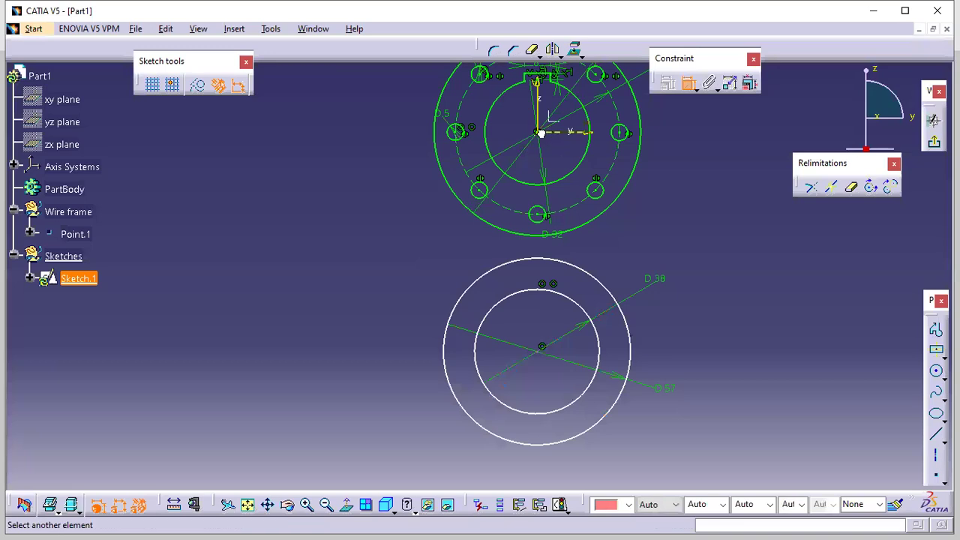
{"action": "left_click", "coordinate": [543, 357]}
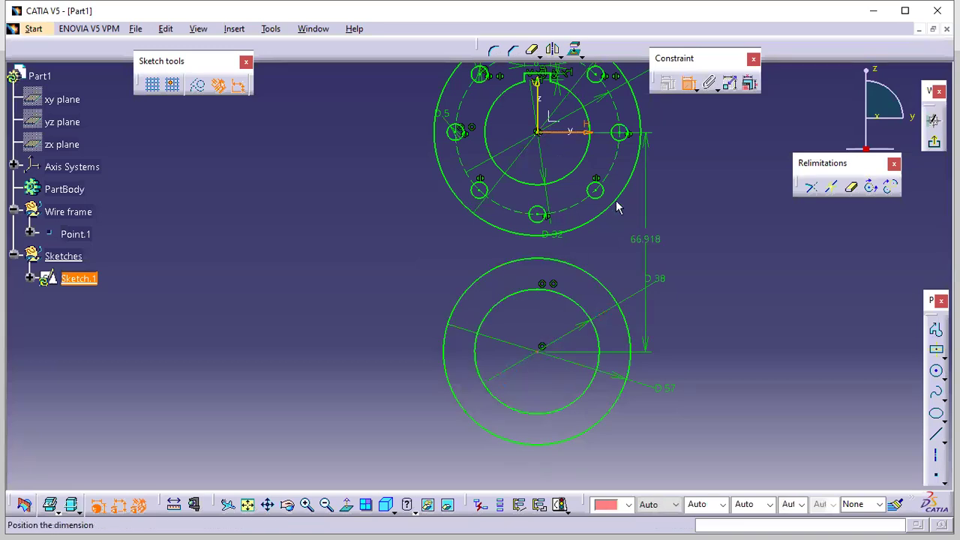
{"action": "left_click", "coordinate": [744, 258]}
{"action": "double_click", "coordinate": [744, 259]}
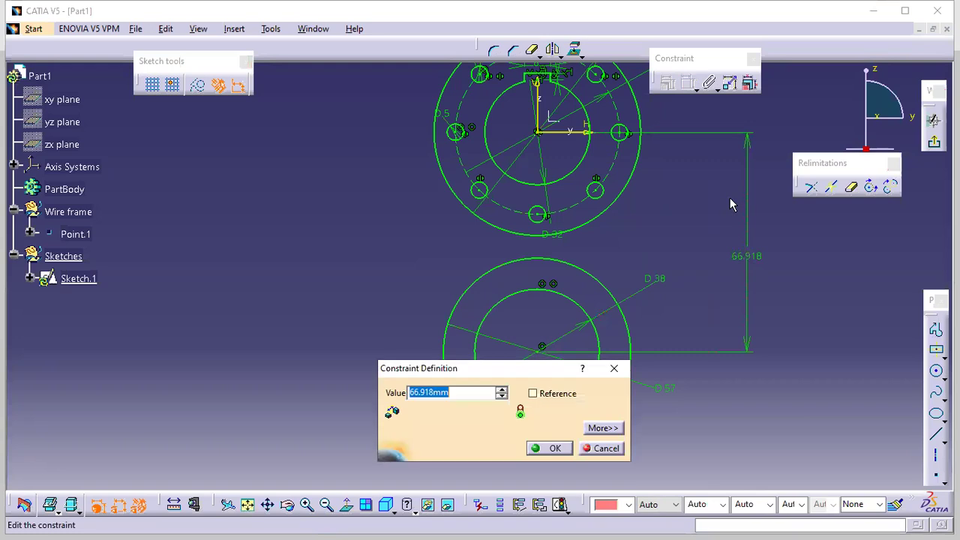
{"action": "type", "text": "54"}
{"action": "key", "text": "Return"}
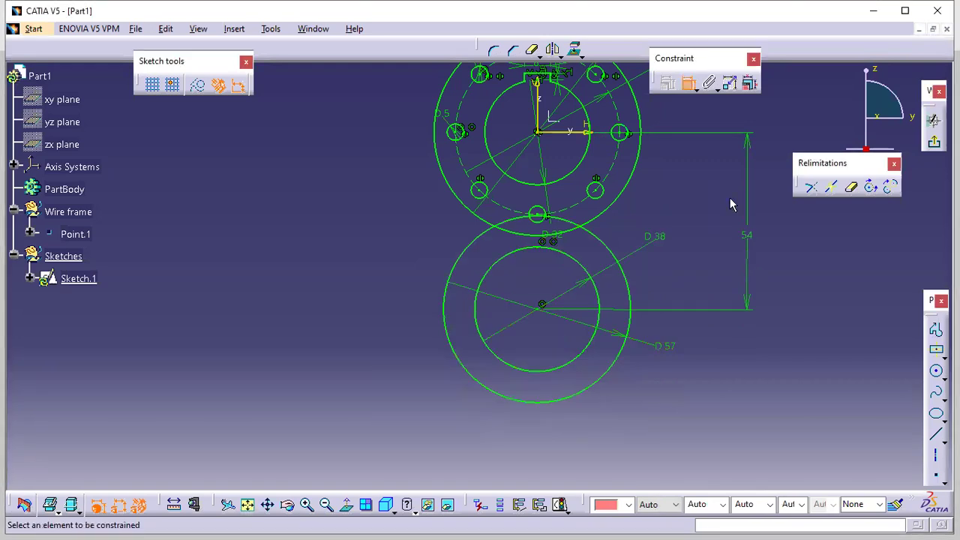
{"action": "mouse_move", "coordinate": [698, 323]}
{"action": "middle_mouse_down"}
{"action": "mouse_move", "coordinate": [691, 345]}
{"action": "mouse_move", "coordinate": [675, 327]}
{"action": "mouse_move", "coordinate": [658, 337]}
{"action": "mouse_move", "coordinate": [675, 313]}
{"action": "middle_mouse_up"}
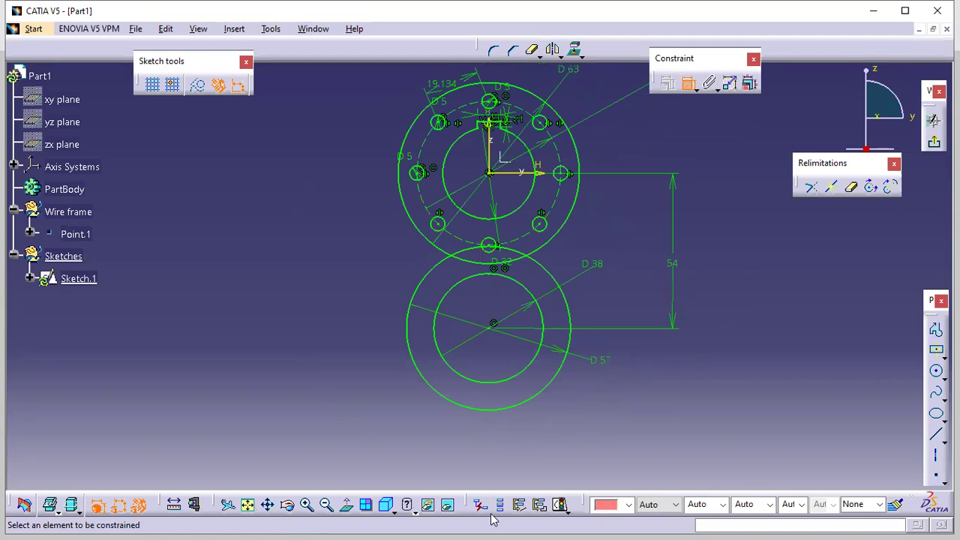
Step: Mark the 2X R70 callout, the left pocket's arc and its upper edge on the Snip & Sketch drawing, and return to CATIA V5
{"action": "key", "text": "alt+Tab"}
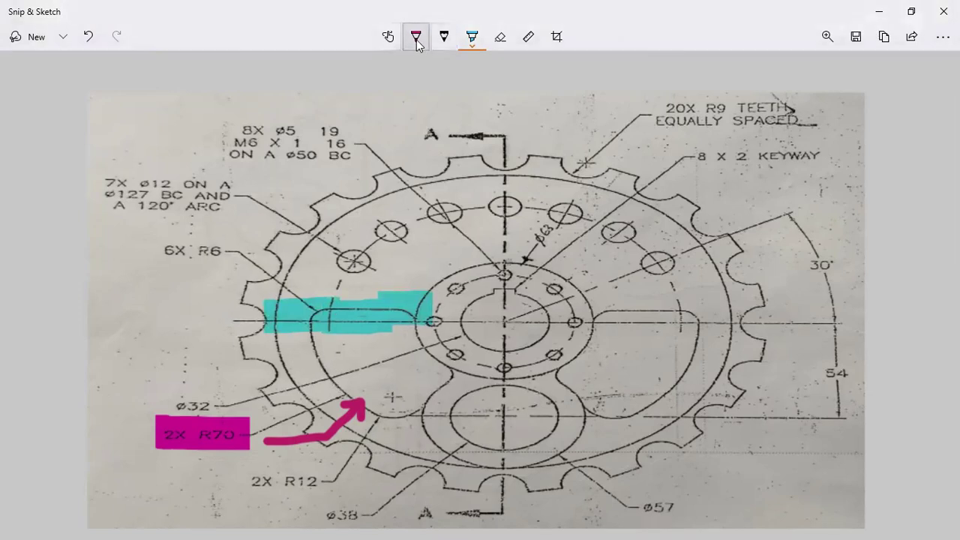
{"action": "left_click_drag", "start_coordinate": [314, 351], "coordinate": [326, 282]}
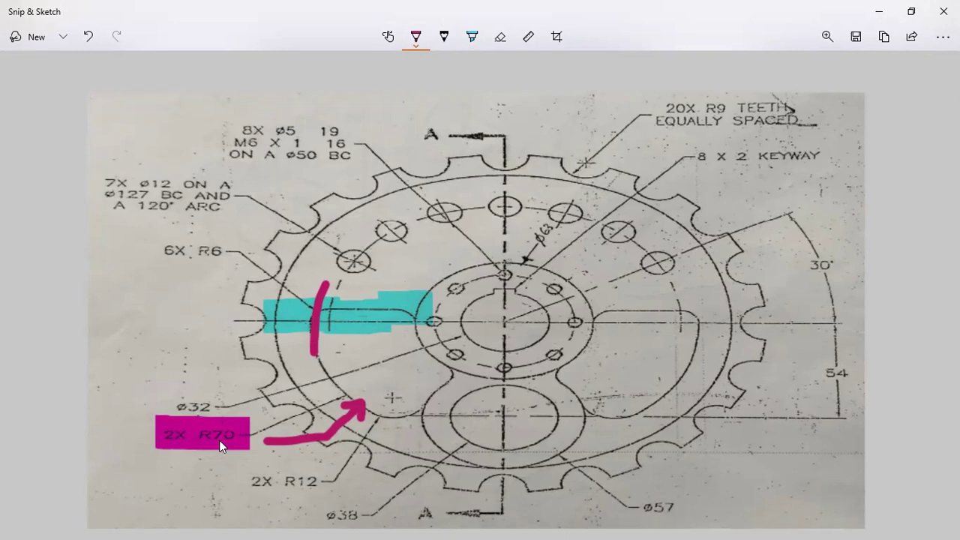
{"action": "left_click", "coordinate": [472, 39]}
{"action": "left_click_drag", "start_coordinate": [378, 349], "coordinate": [378, 351]}
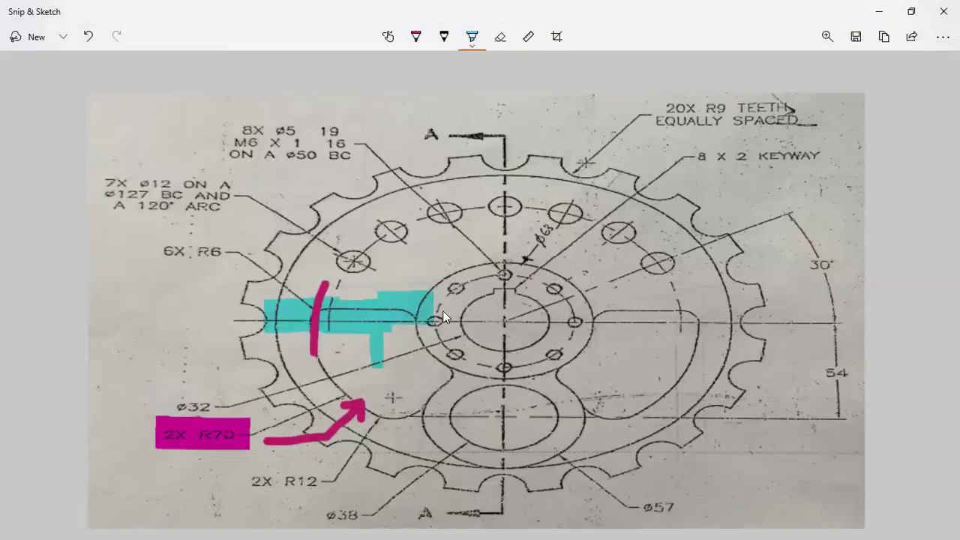
{"action": "key", "text": "alt+Tab"}
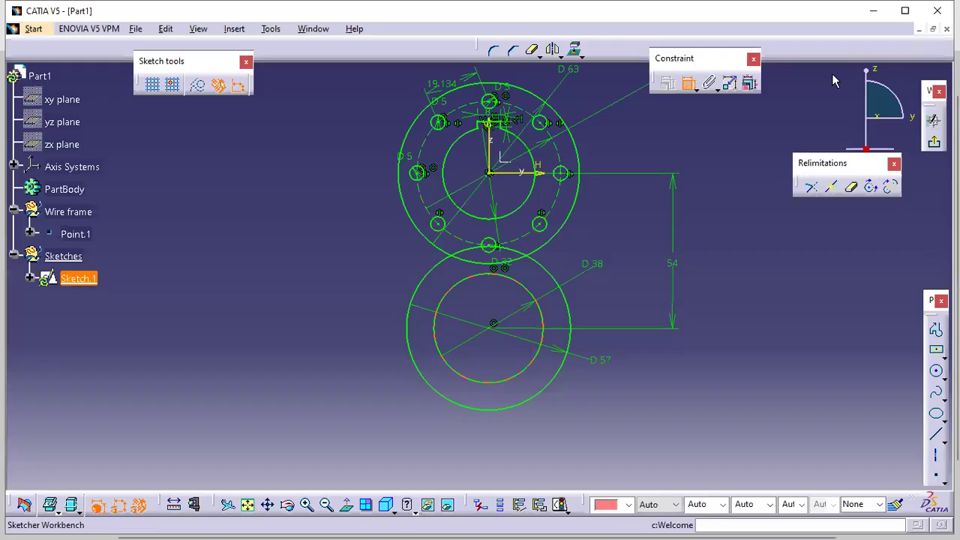
Step: Sketch a circle of 70 mm radius centred on the sketch origin, concentric with the hub
{"action": "middle_click_drag", "start_coordinate": [655, 218], "coordinate": [641, 296]}
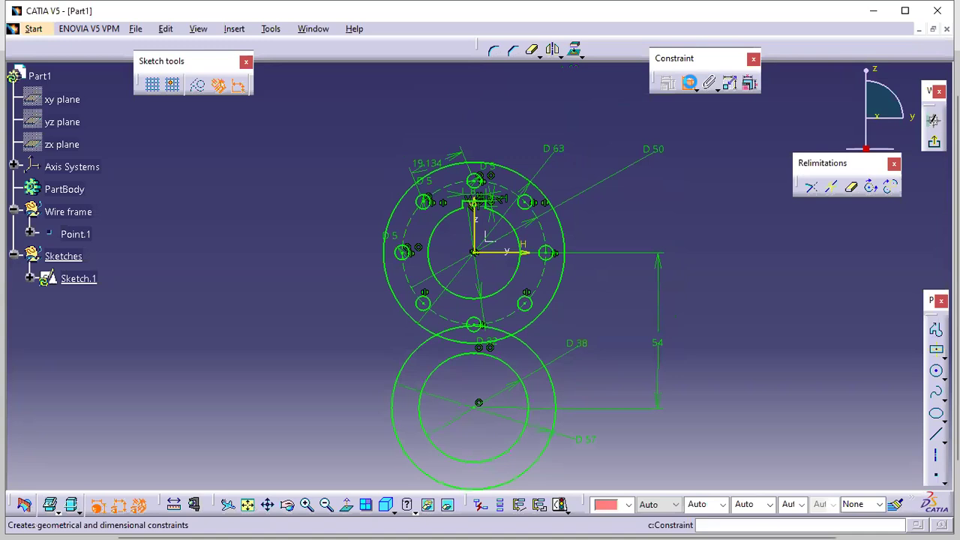
{"action": "left_click", "coordinate": [935, 371]}
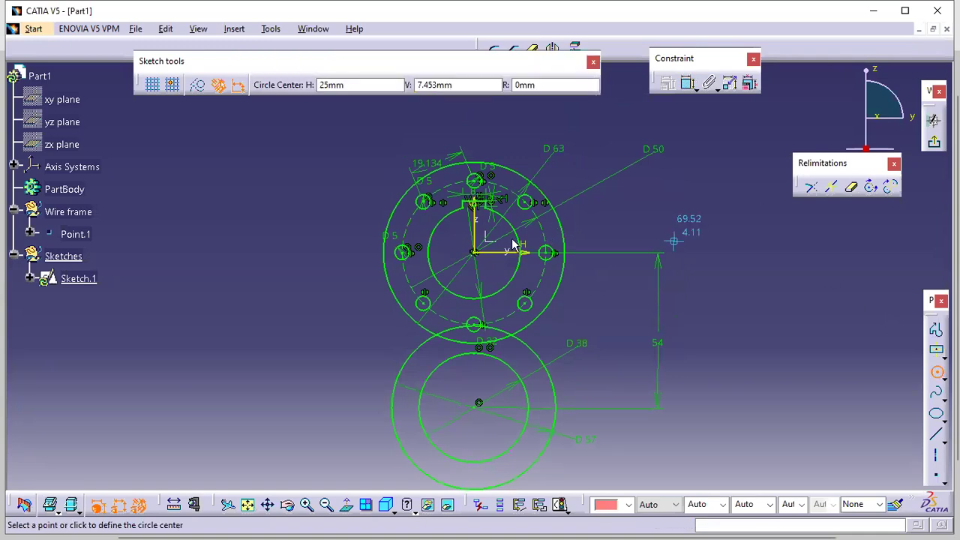
{"action": "left_click", "coordinate": [475, 253]}
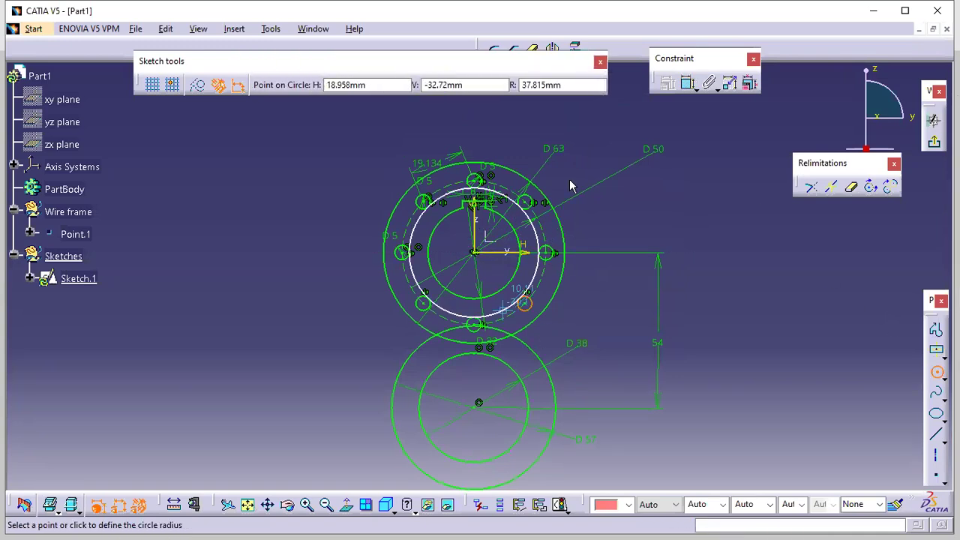
{"action": "left_click", "coordinate": [565, 84]}
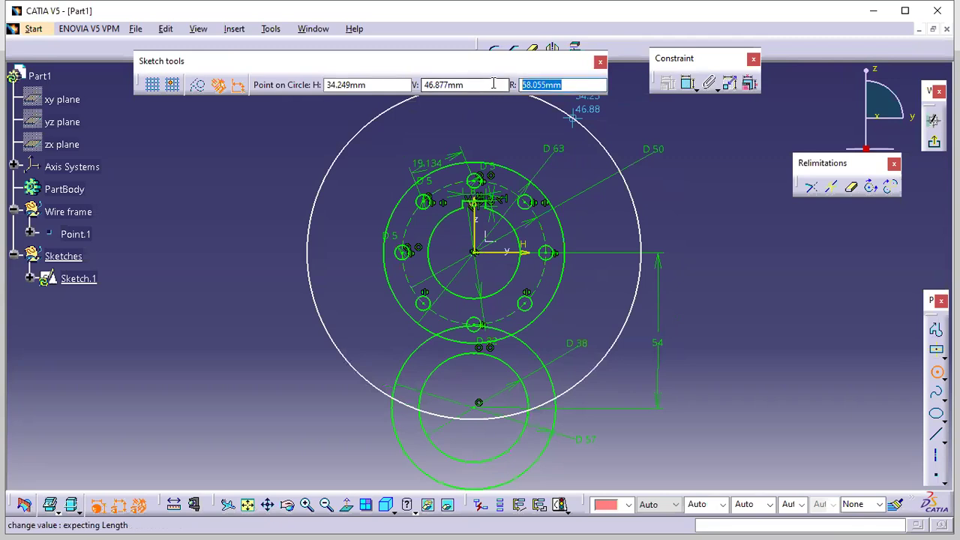
{"action": "type", "text": "70"}
{"action": "key", "text": "Return"}
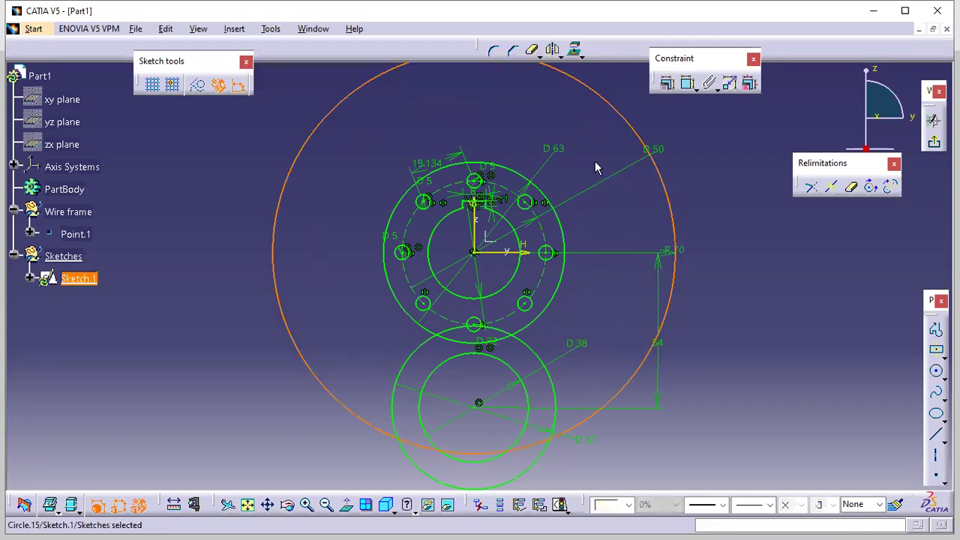
{"action": "left_click", "coordinate": [708, 195]}
{"action": "middle_click_drag", "start_coordinate": [698, 157], "coordinate": [686, 213]}
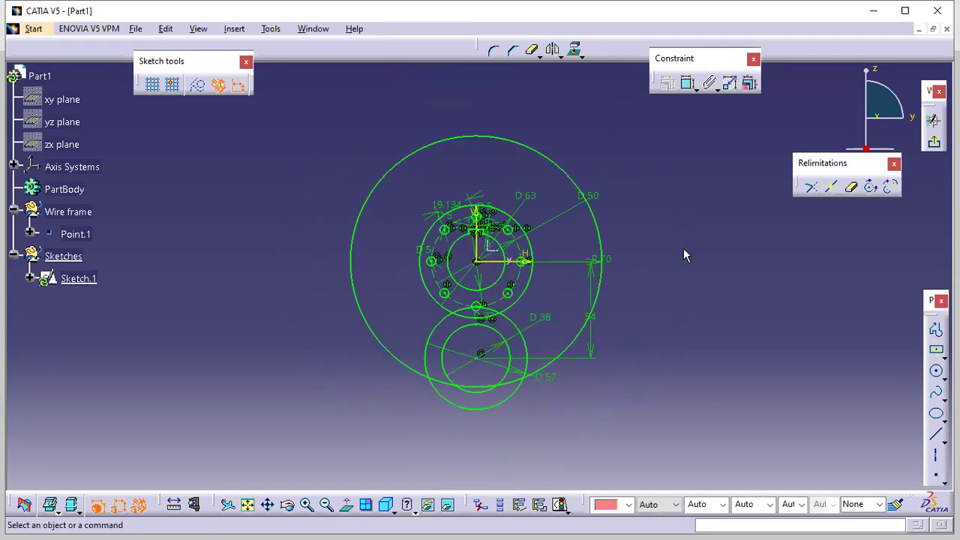
{"action": "mouse_move", "coordinate": [641, 302]}
{"action": "middle_mouse_down"}
{"action": "mouse_move", "coordinate": [638, 274]}
{"action": "mouse_move", "coordinate": [634, 309]}
{"action": "middle_mouse_up"}
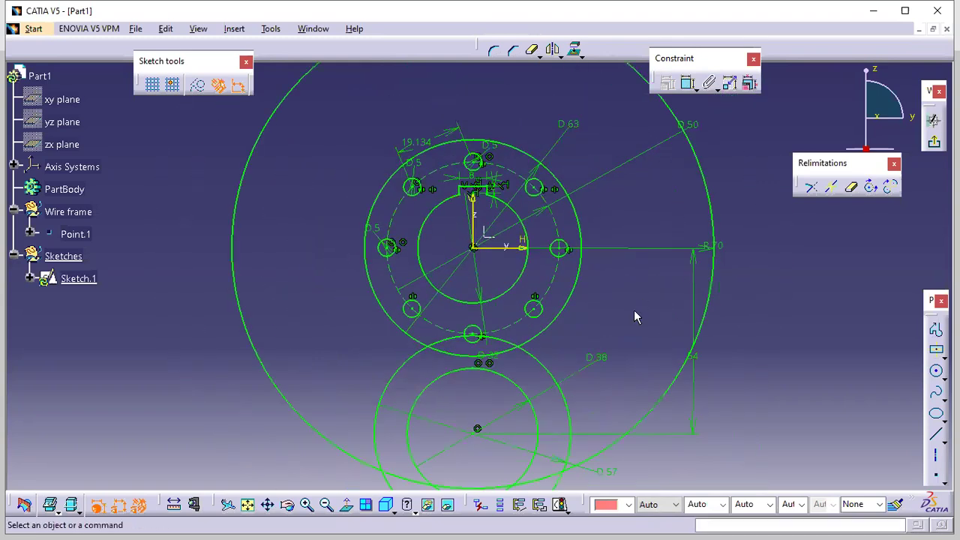
Step: Switch to the Snip & Sketch drawing, mark R6, the left pocket's upper edge, its arc and the hub circle in green, and return to CATIA V5
{"action": "key", "text": "alt+Tab"}
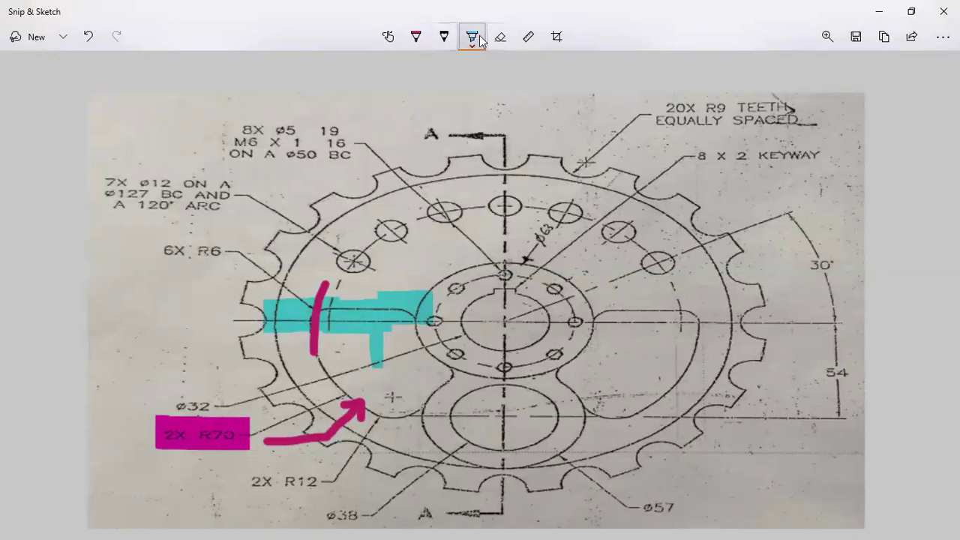
{"action": "left_click", "coordinate": [420, 39]}
{"action": "left_click", "coordinate": [415, 46]}
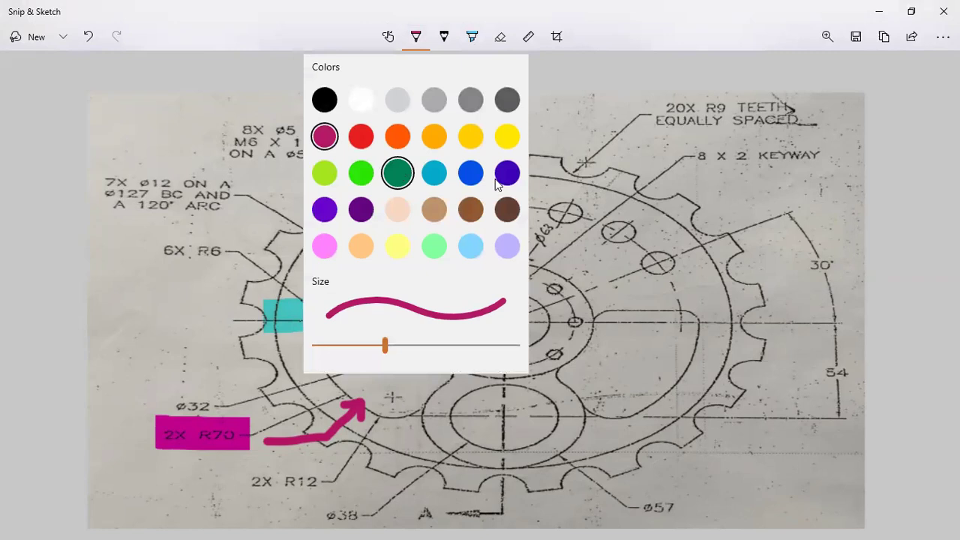
{"action": "left_click", "coordinate": [398, 173]}
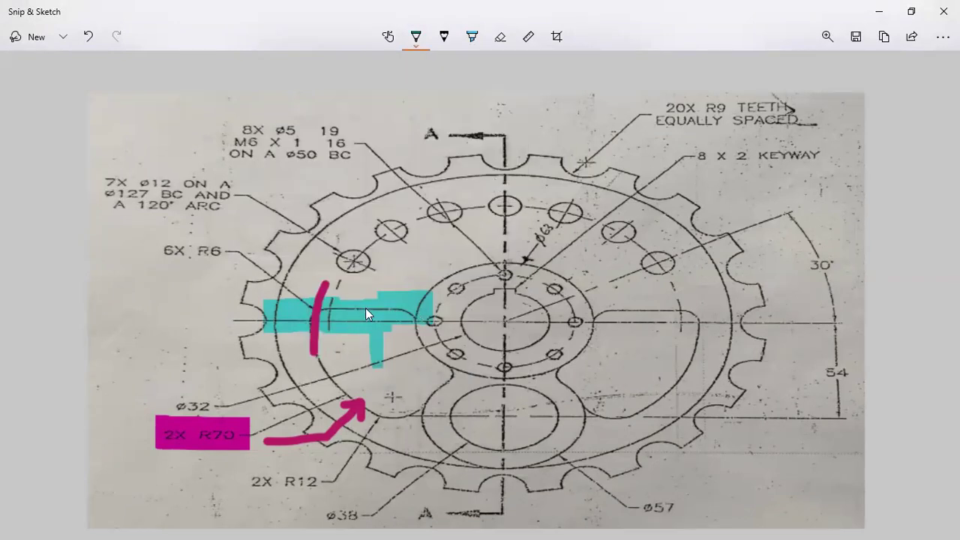
{"action": "left_click_drag", "start_coordinate": [364, 306], "coordinate": [363, 325]}
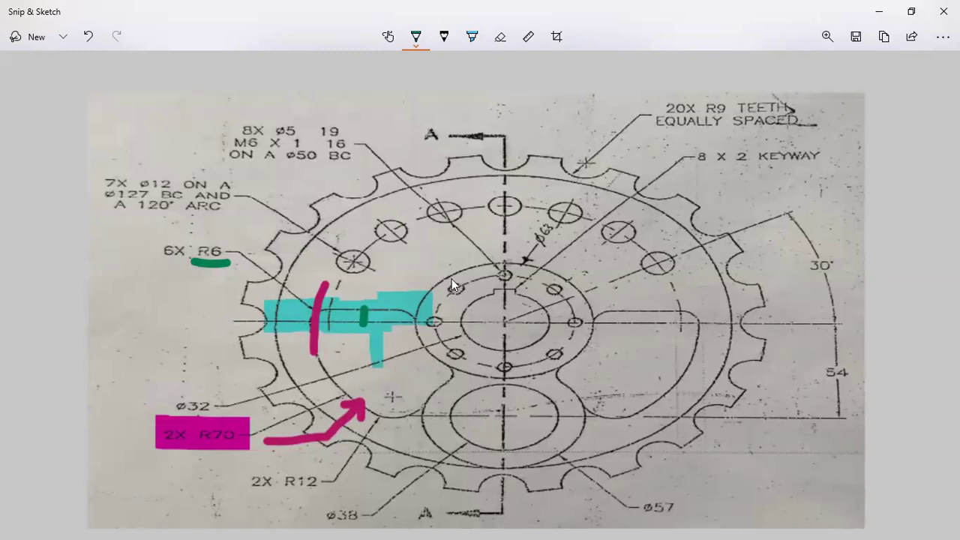
{"action": "left_click_drag", "start_coordinate": [333, 363], "coordinate": [316, 372]}
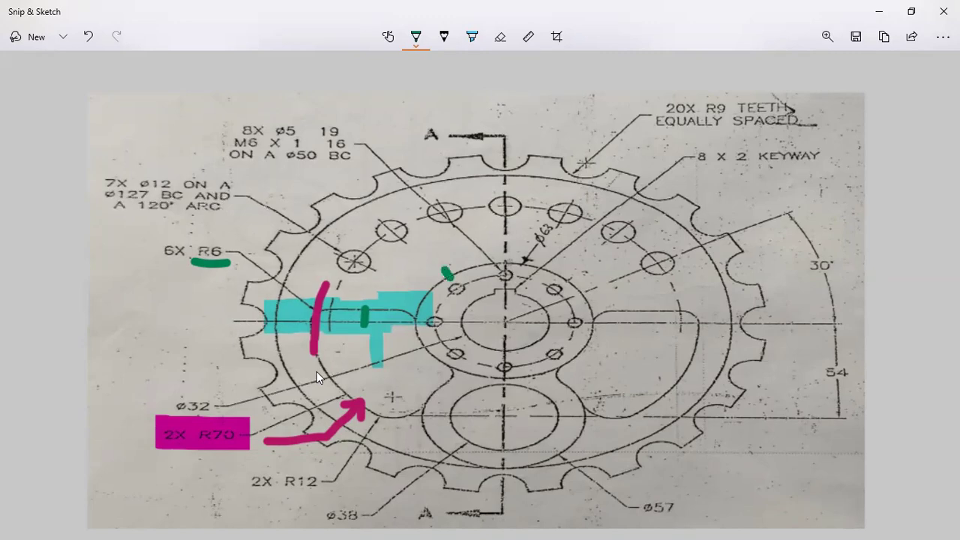
{"action": "key", "text": "alt+Tab"}
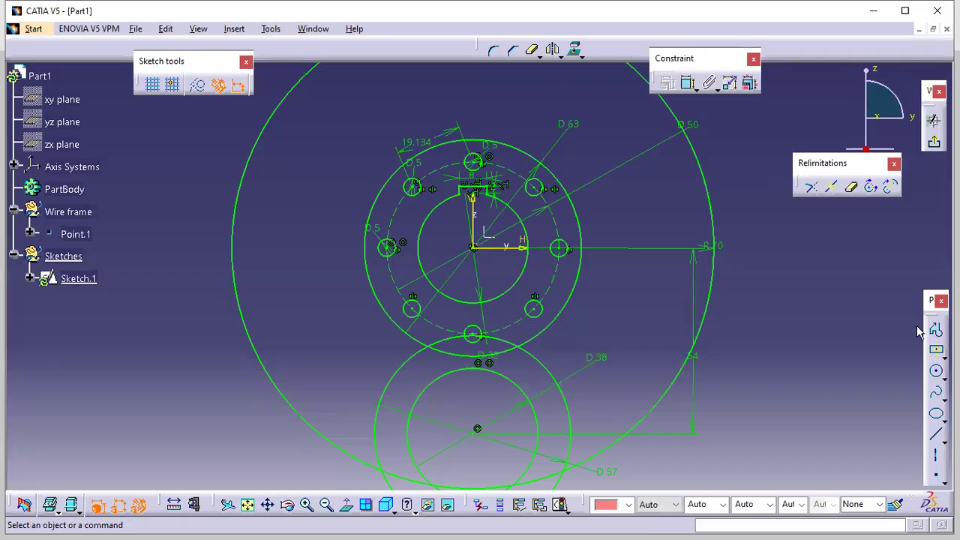
Step: Sketch a horizontal line about 72 mm long, about 4.8 mm above the horizontal axis, from inside the hub leftwards past the R70 circle
{"action": "left_click", "coordinate": [935, 435]}
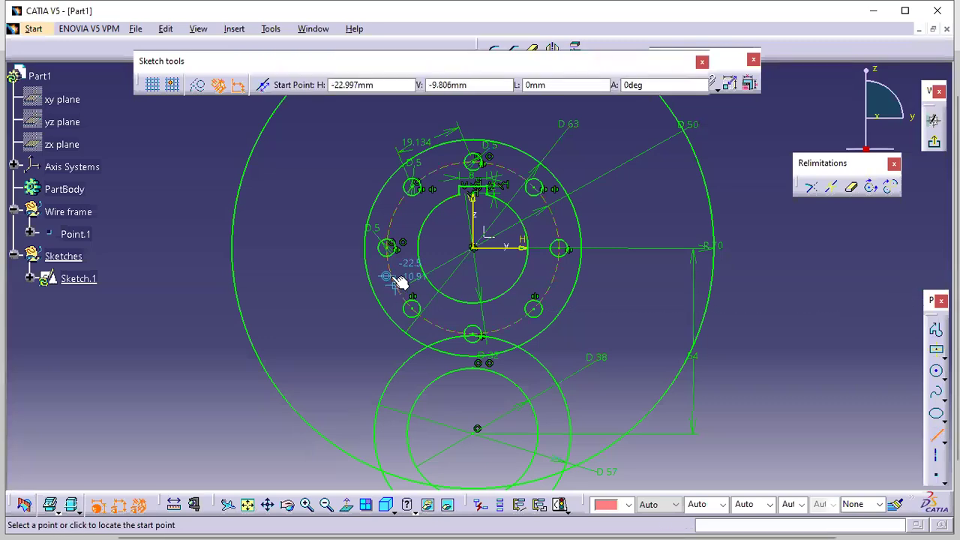
{"action": "left_click", "coordinate": [441, 231]}
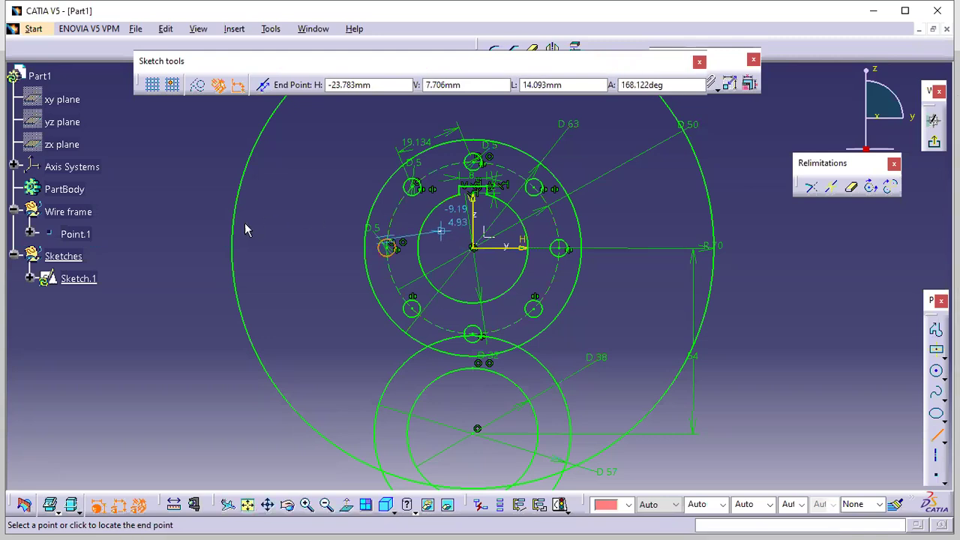
{"action": "left_click", "coordinate": [187, 229]}
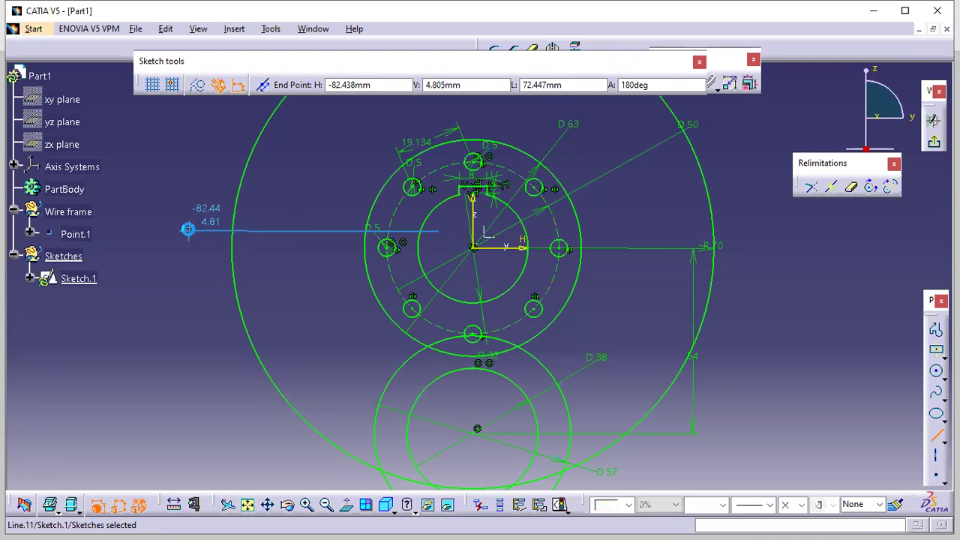
{"action": "left_click", "coordinate": [303, 175]}
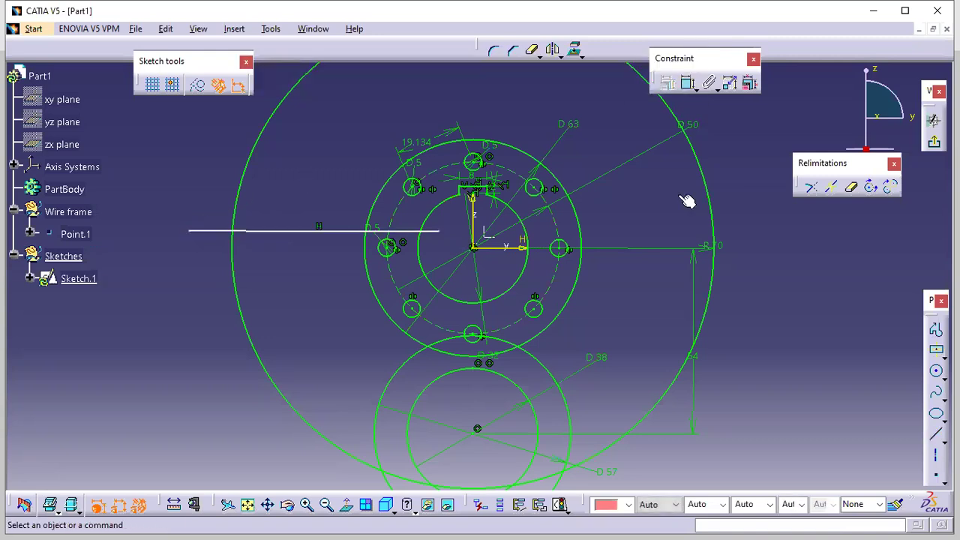
Step: Quick-trim both ends of the horizontal line so it spans only from the 63 mm hub circle to the R70 circle
{"action": "left_click", "coordinate": [852, 189]}
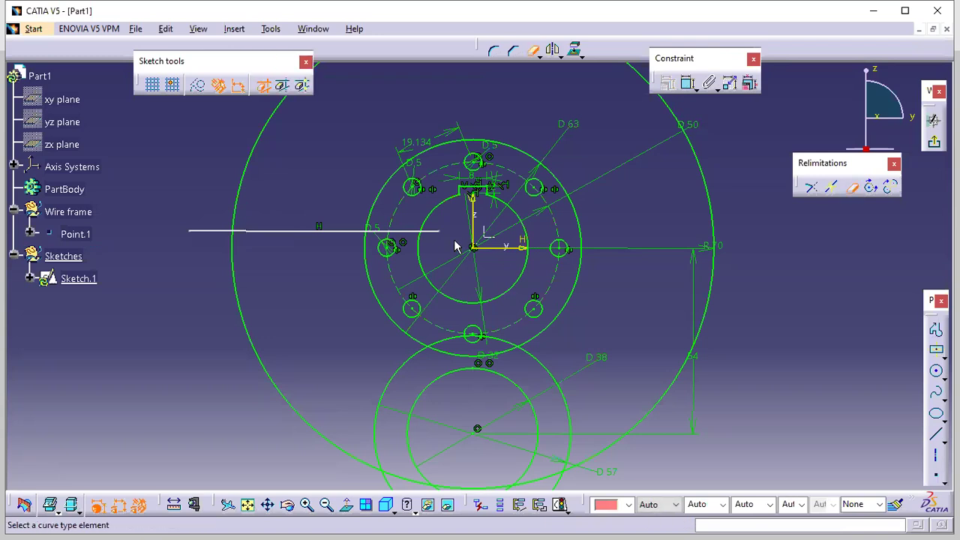
{"action": "left_click", "coordinate": [427, 230]}
{"action": "left_click", "coordinate": [410, 230]}
{"action": "left_click", "coordinate": [378, 231]}
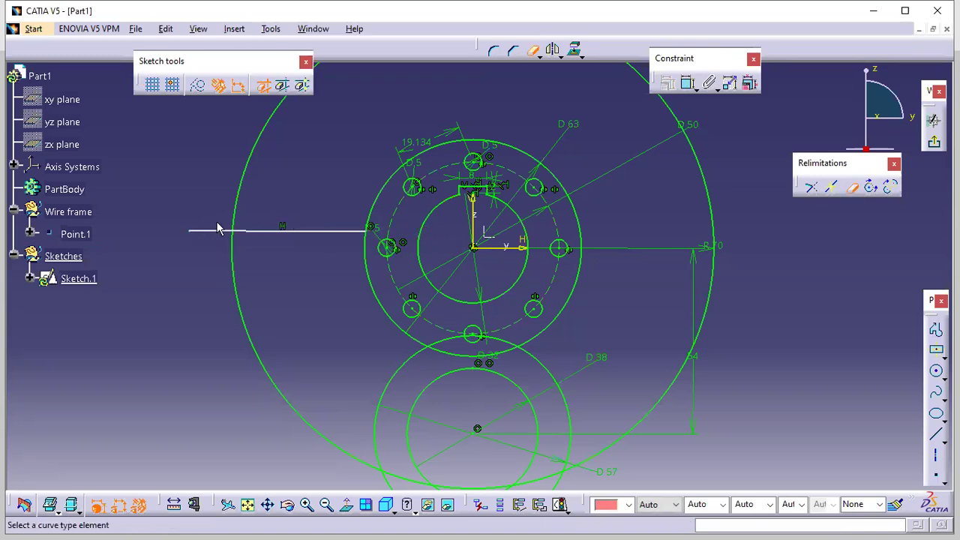
{"action": "mouse_move", "coordinate": [294, 268]}
{"action": "middle_mouse_down"}
{"action": "mouse_move", "coordinate": [306, 290]}
{"action": "mouse_move", "coordinate": [552, 261]}
{"action": "middle_mouse_up"}
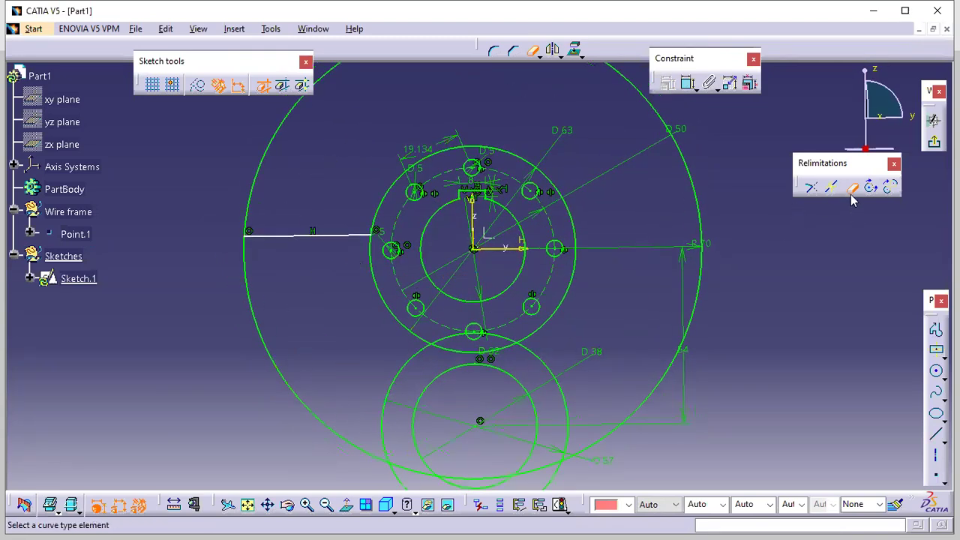
Step: Dimension the distance between the trimmed horizontal line and the horizontal sketch axis and set it to 6 mm
{"action": "left_click", "coordinate": [687, 83]}
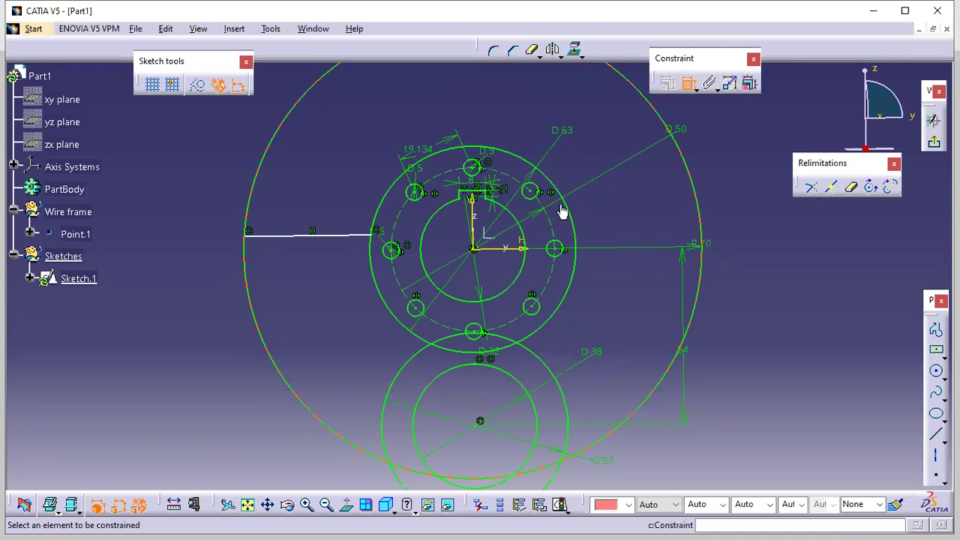
{"action": "left_click", "coordinate": [349, 234]}
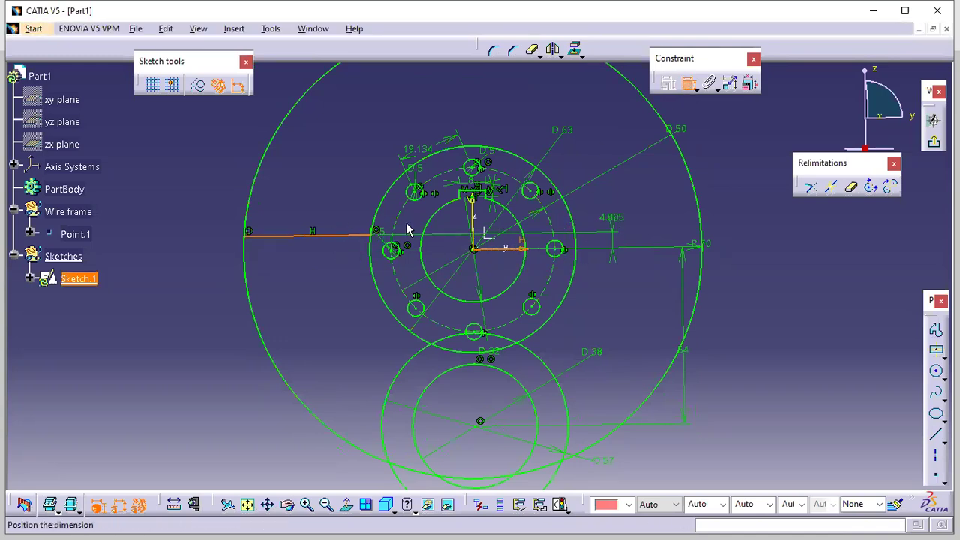
{"action": "left_click", "coordinate": [199, 226]}
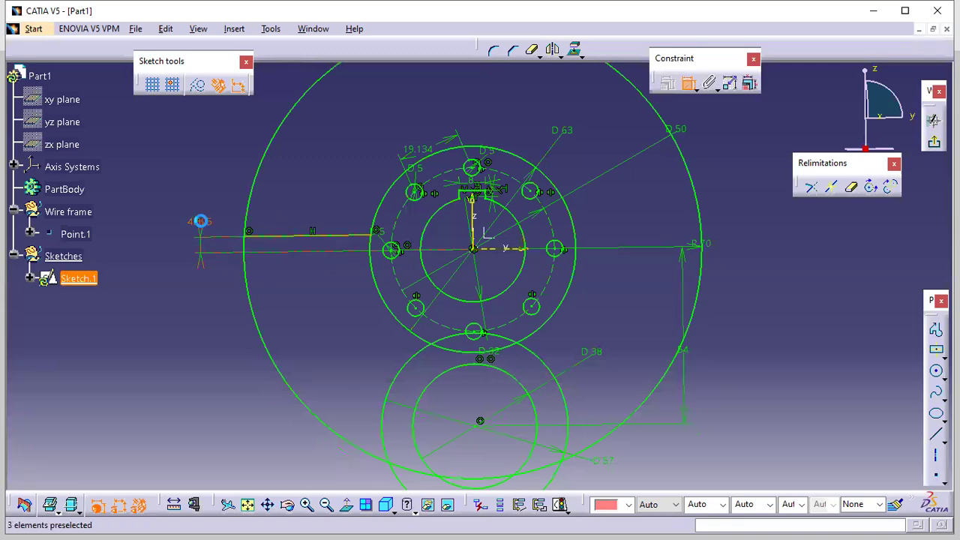
{"action": "double_click", "coordinate": [200, 222]}
{"action": "type", "text": "6"}
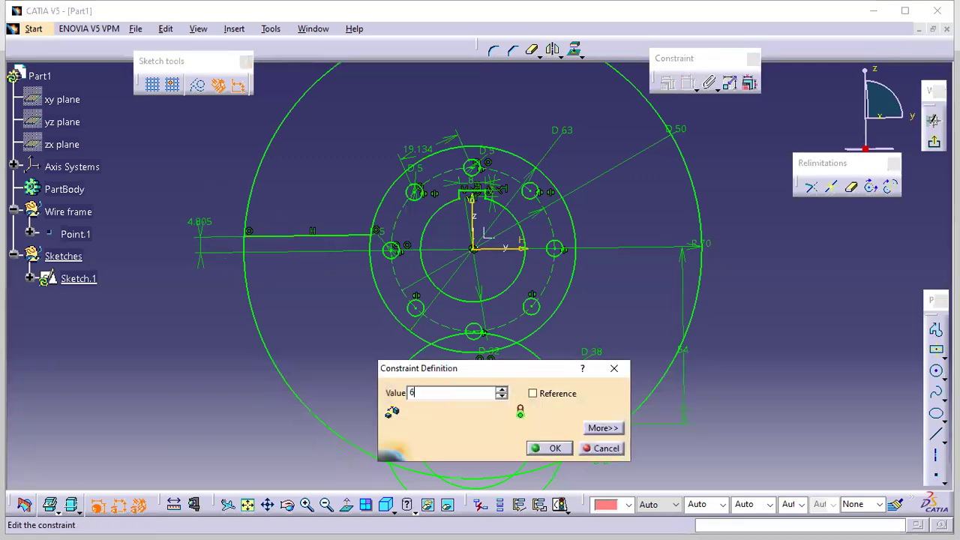
{"action": "key", "text": "Return"}
{"action": "mouse_move", "coordinate": [349, 286]}
{"action": "middle_mouse_down"}
{"action": "mouse_move", "coordinate": [265, 270]}
{"action": "mouse_move", "coordinate": [423, 330]}
{"action": "mouse_move", "coordinate": [425, 322]}
{"action": "mouse_move", "coordinate": [432, 396]}
{"action": "middle_mouse_up"}
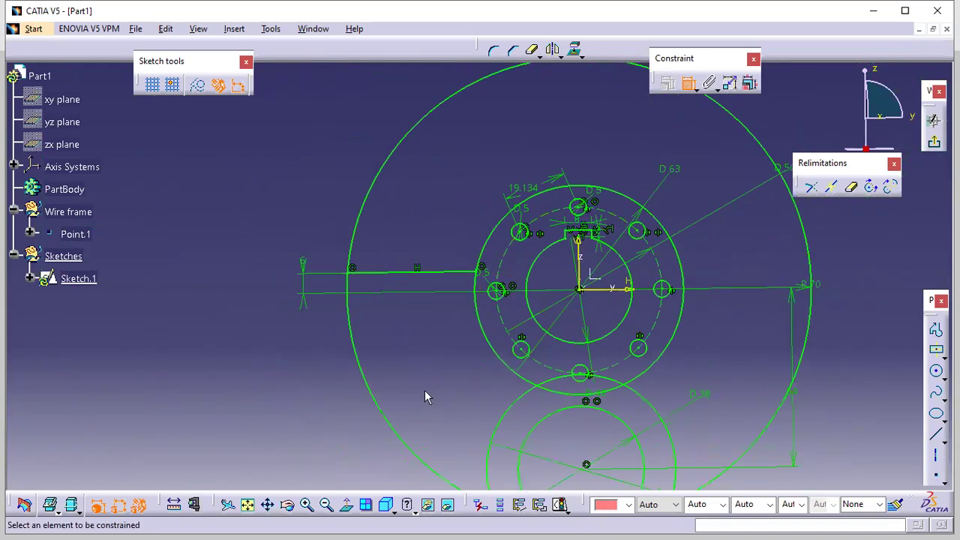
Step: Clear the ink on the Snip & Sketch drawing, highlight the R6 callout and the left pocket's R6 corners, and return to CATIA V5
{"action": "key", "text": "alt+Tab"}
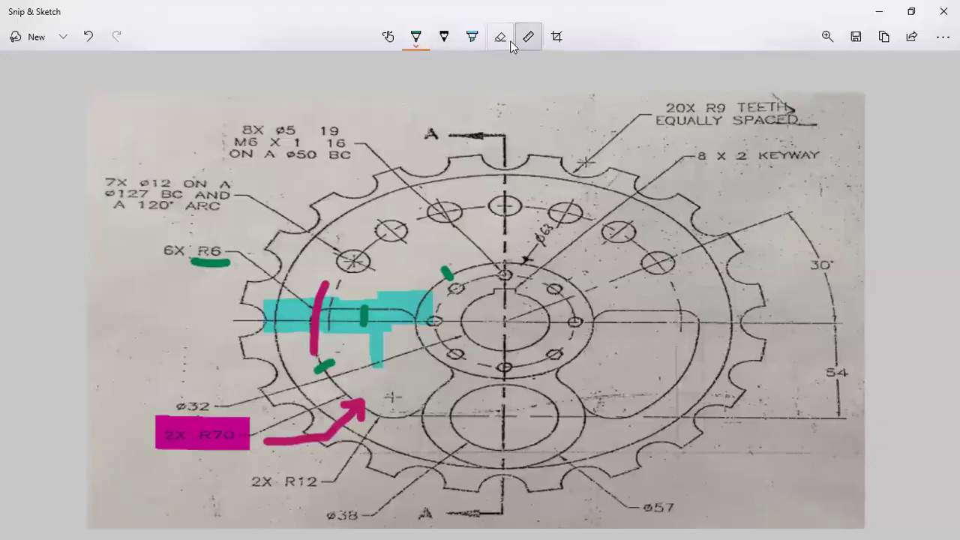
{"action": "left_click", "coordinate": [500, 48]}
{"action": "left_click", "coordinate": [504, 84]}
{"action": "left_click", "coordinate": [468, 40]}
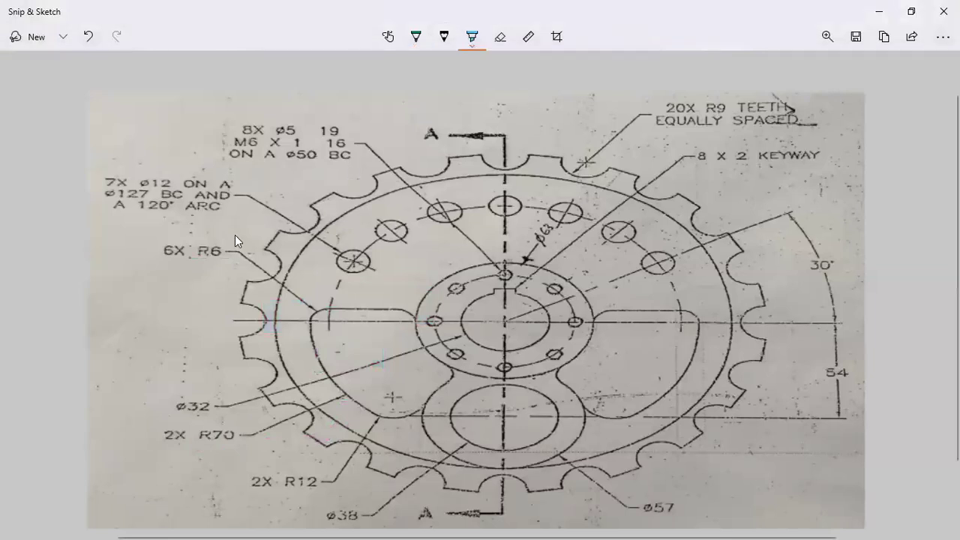
{"action": "left_click_drag", "start_coordinate": [234, 249], "coordinate": [185, 249]}
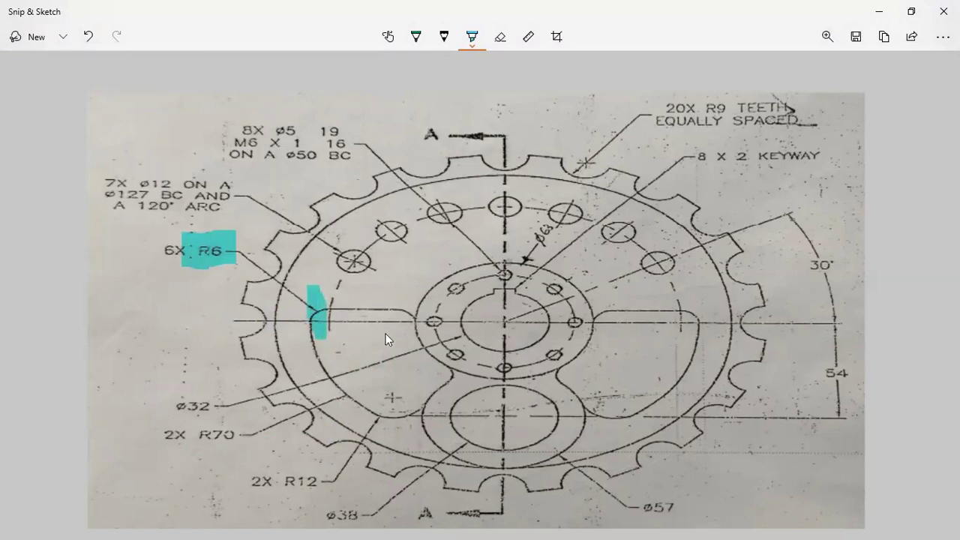
{"action": "left_click_drag", "start_coordinate": [410, 289], "coordinate": [406, 332]}
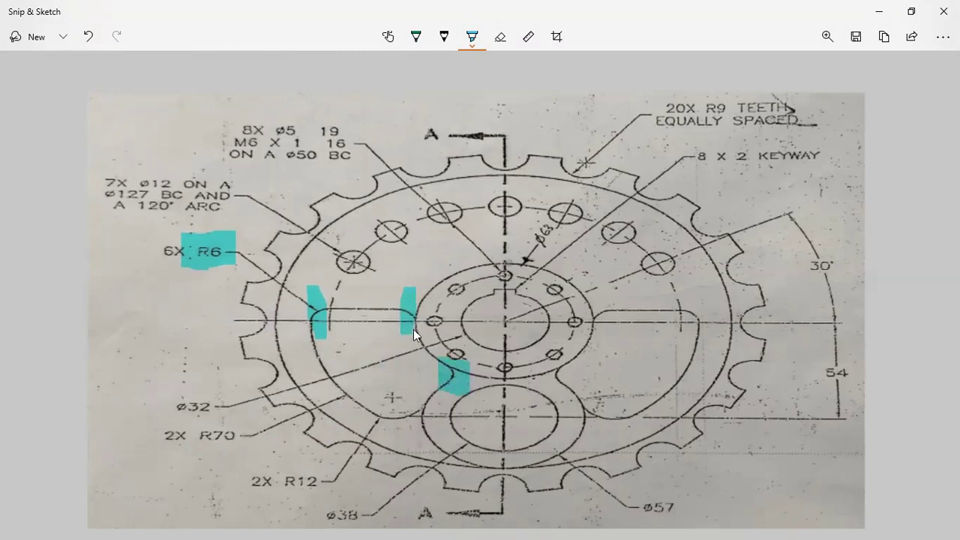
{"action": "key", "text": "alt+Tab"}
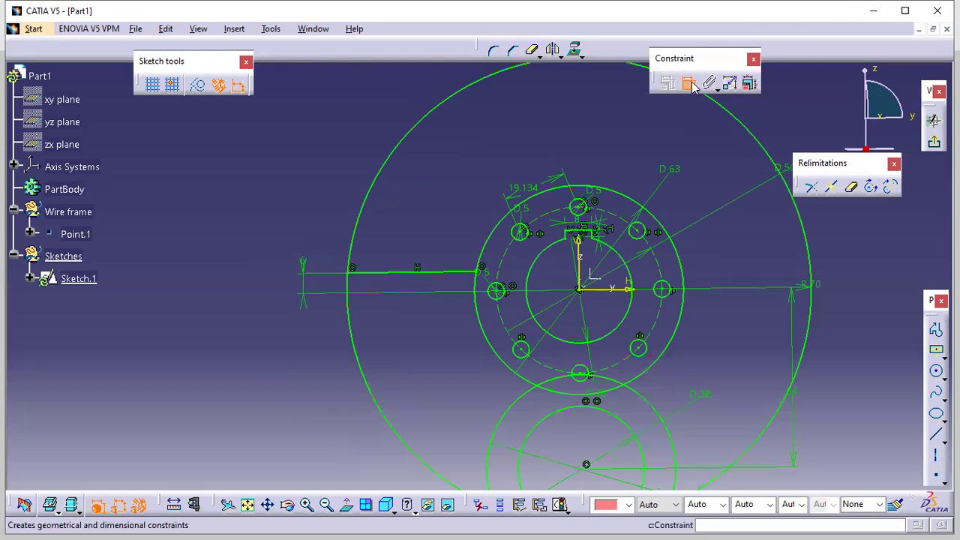
Step: Round the corner between the R70 circle and the horizontal line with a 6 mm radius, trimming both elements
{"action": "left_click", "coordinate": [691, 84]}
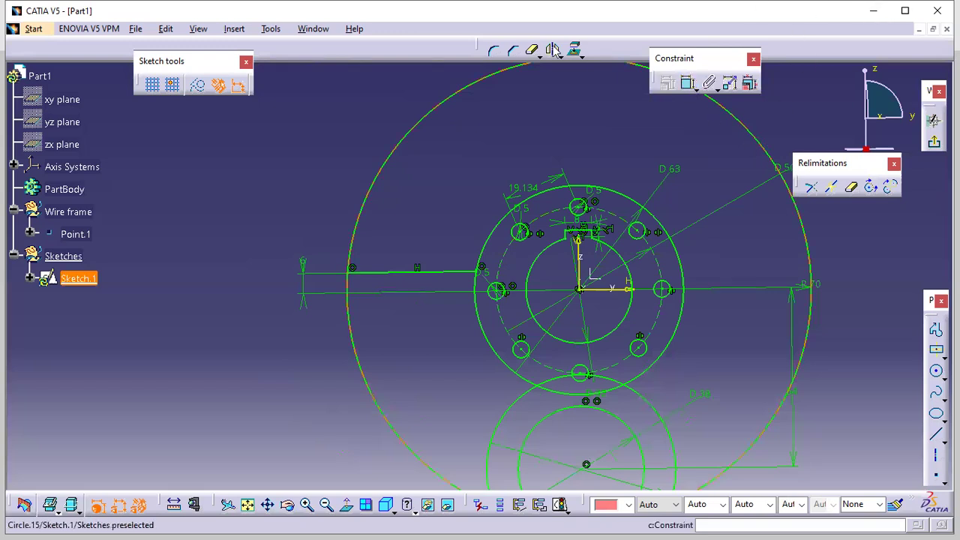
{"action": "left_click", "coordinate": [495, 51]}
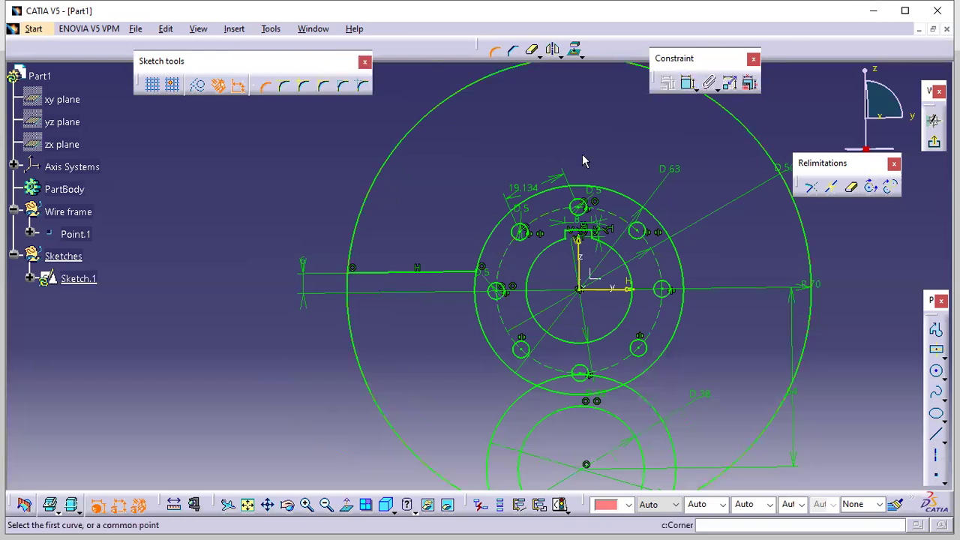
{"action": "left_click", "coordinate": [353, 253]}
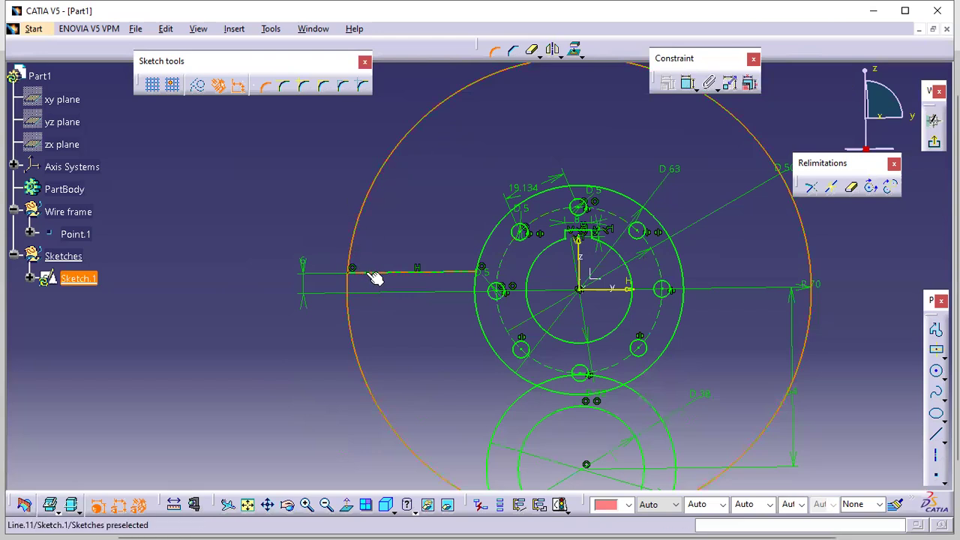
{"action": "left_click", "coordinate": [366, 274]}
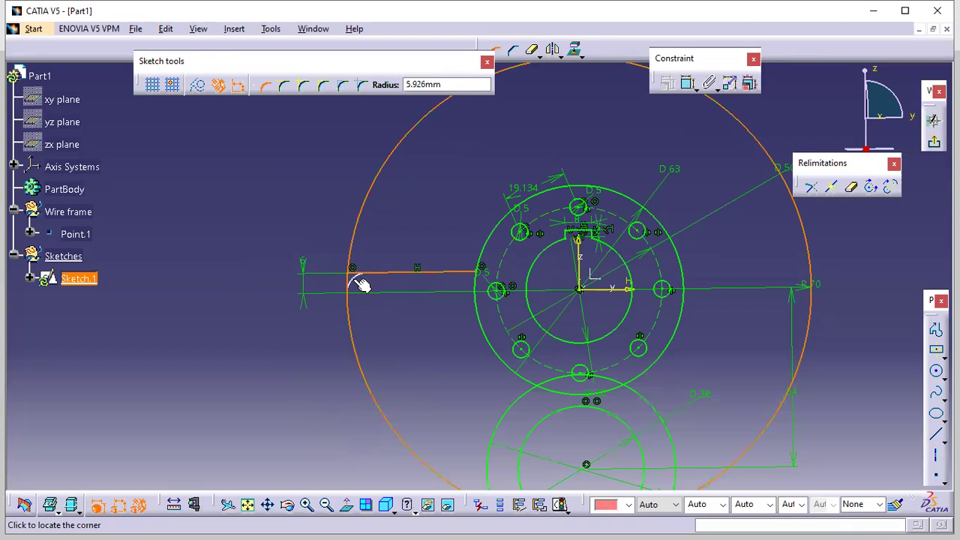
{"action": "key", "text": "Return"}
{"action": "mouse_move", "coordinate": [400, 349]}
{"action": "middle_mouse_down"}
{"action": "mouse_move", "coordinate": [401, 294]}
{"action": "mouse_move", "coordinate": [403, 315]}
{"action": "middle_mouse_up"}
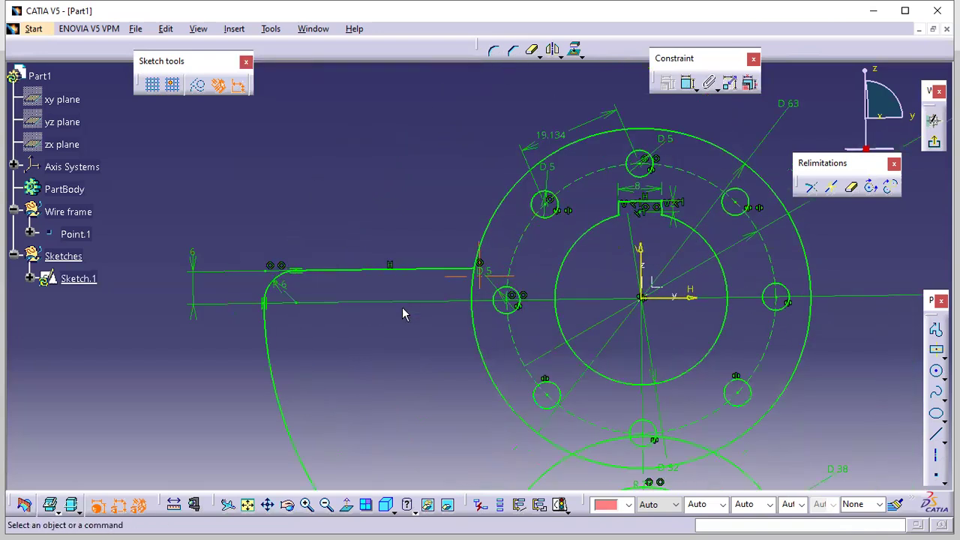
Step: Round the corner between the pocket's horizontal line and the 63 mm hub circle with a 6 mm radius, without trimming either element
{"action": "left_click", "coordinate": [455, 275]}
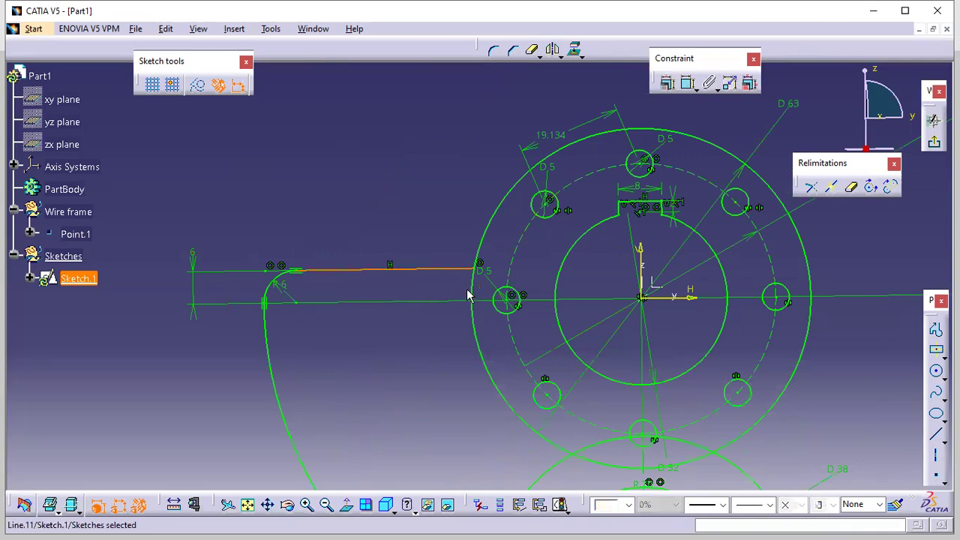
{"action": "left_click", "coordinate": [472, 299]}
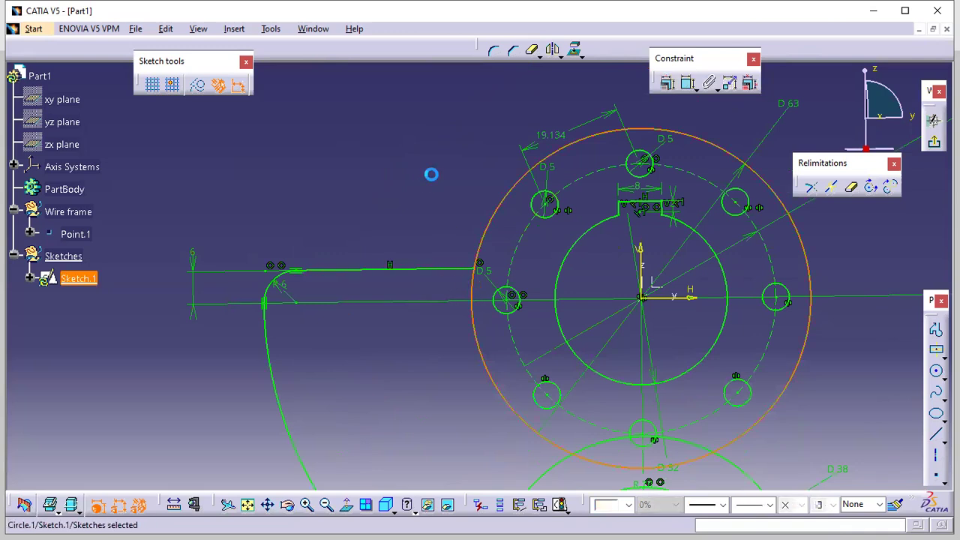
{"action": "left_click", "coordinate": [493, 49]}
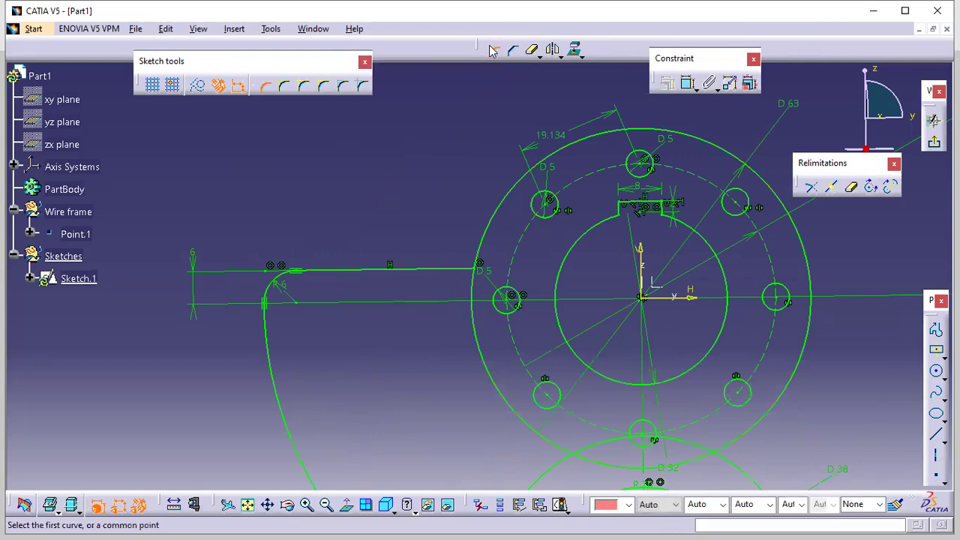
{"action": "left_click", "coordinate": [307, 86]}
{"action": "left_click", "coordinate": [456, 269]}
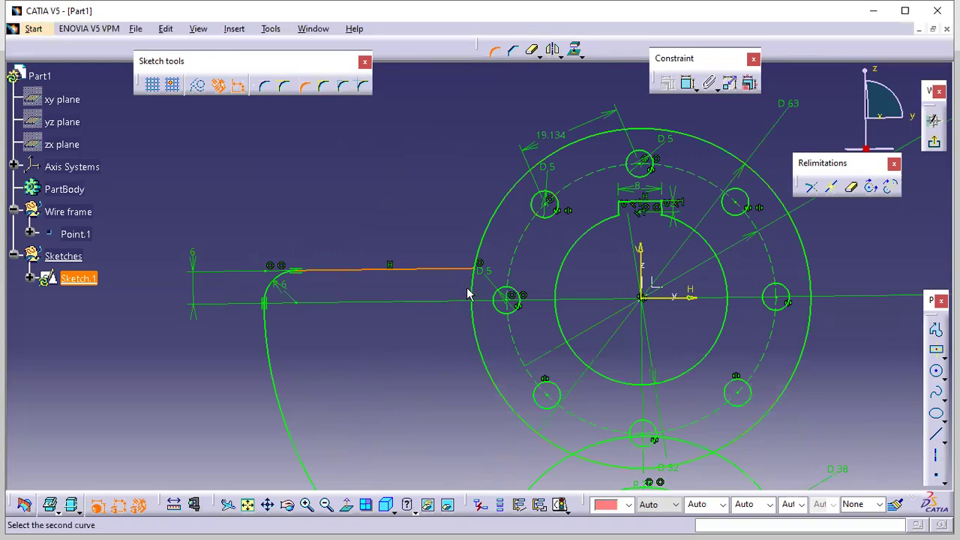
{"action": "left_click", "coordinate": [473, 282]}
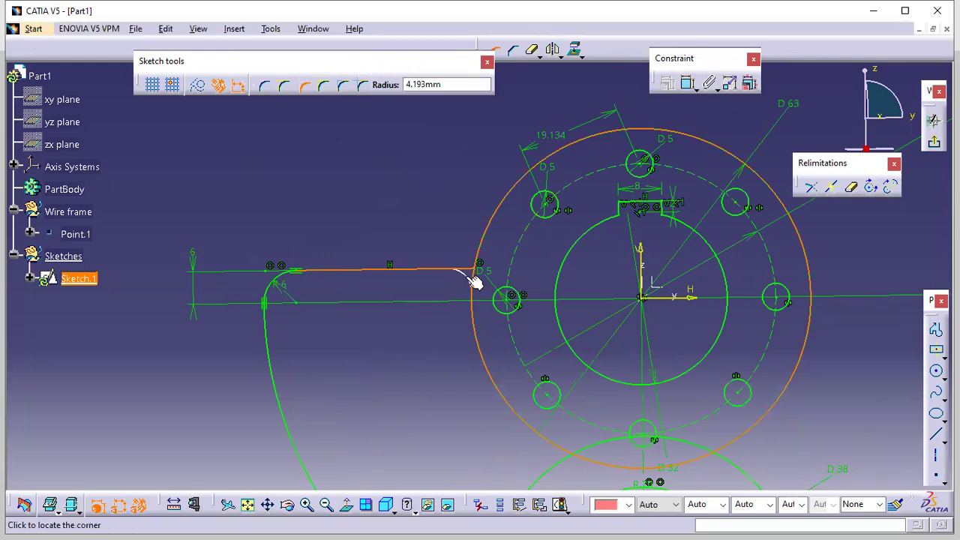
{"action": "left_click", "coordinate": [474, 282]}
Step: Add an untrimmed 6 mm corner on the left between the 63 mm hub circle and the 57 mm circle
{"action": "mouse_move", "coordinate": [422, 246]}
{"action": "middle_mouse_down", "text": "ctrl"}
{"action": "mouse_move", "coordinate": [427, 232]}
{"action": "mouse_move", "coordinate": [396, 193]}
{"action": "mouse_move", "coordinate": [398, 157]}
{"action": "mouse_move", "coordinate": [462, 277]}
{"action": "middle_mouse_up", "text": "ctrl"}
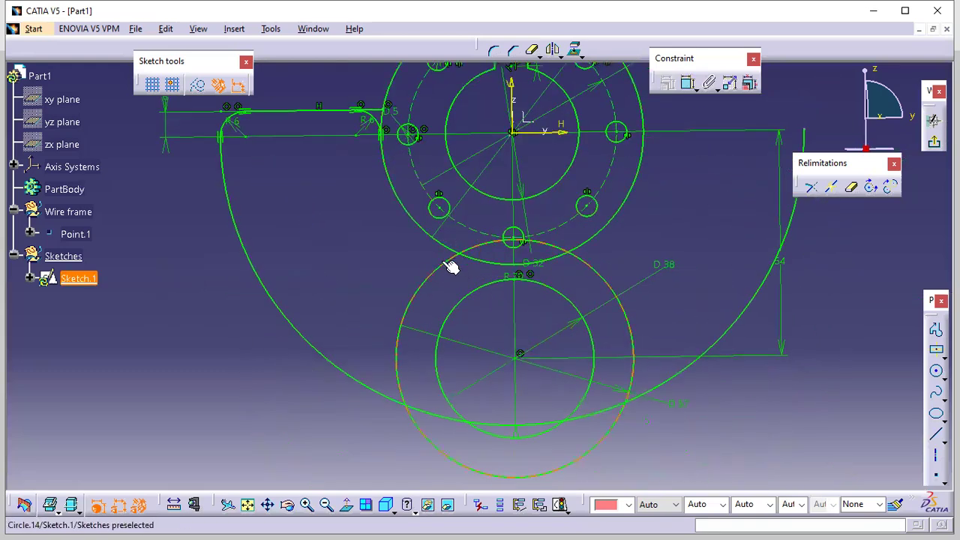
{"action": "left_click", "coordinate": [446, 263]}
{"action": "left_click", "coordinate": [435, 239]}
{"action": "left_click", "coordinate": [492, 50]}
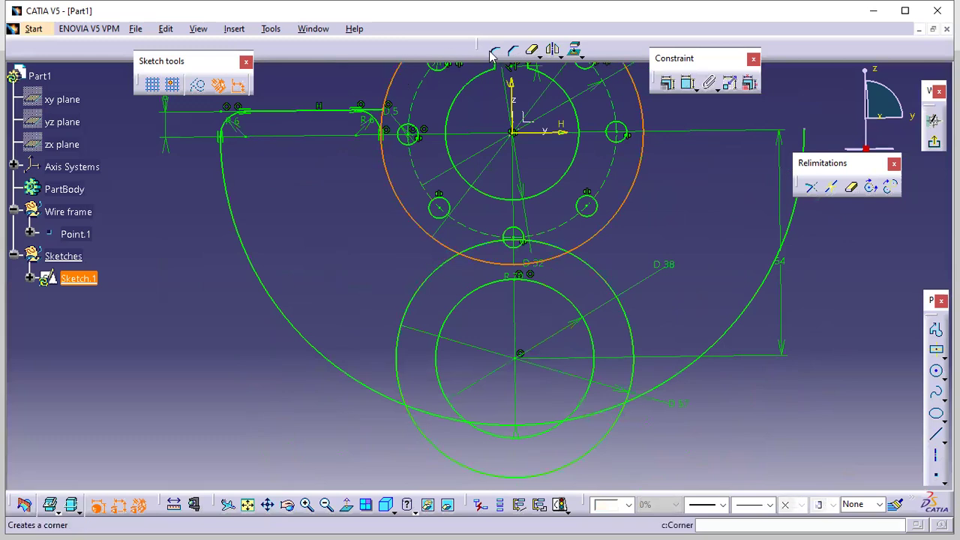
{"action": "left_click", "coordinate": [442, 272]}
{"action": "left_click", "coordinate": [439, 263]}
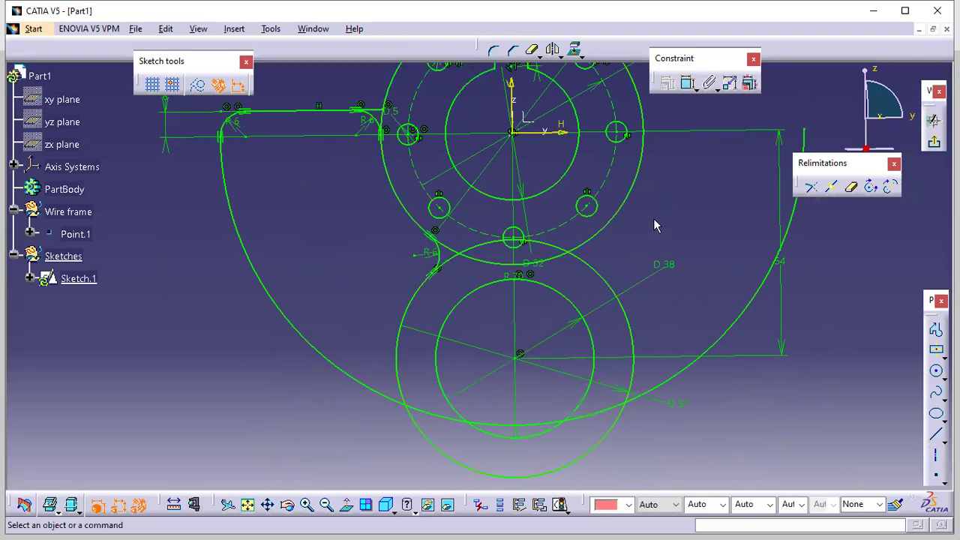
Step: Quick-trim the leftover stub of the pocket's horizontal line between the 6 mm corner and the hub circle
{"action": "middle_click_drag", "start_coordinate": [486, 289], "coordinate": [523, 425]}
{"action": "middle_click_drag", "start_coordinate": [524, 426], "coordinate": [498, 241], "text": "ctrl"}
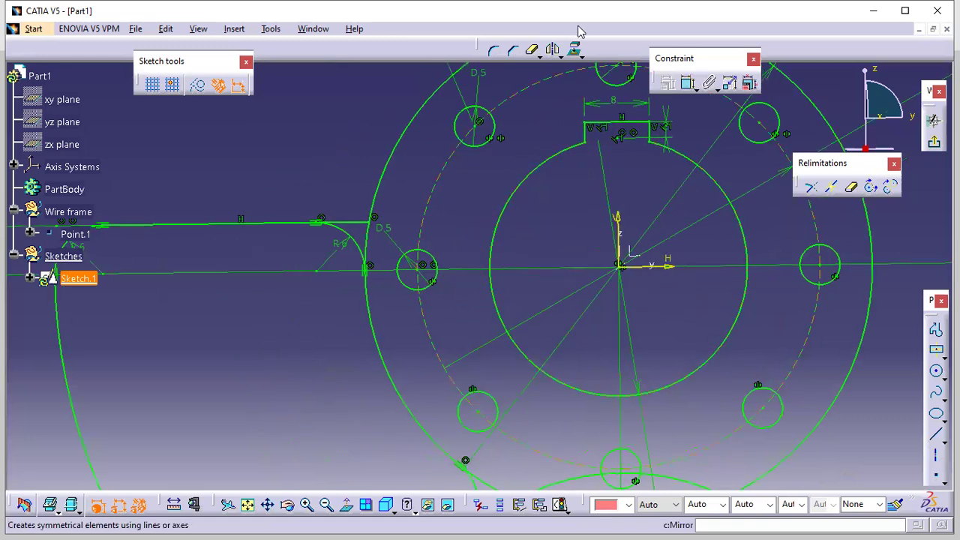
{"action": "left_click", "coordinate": [529, 49]}
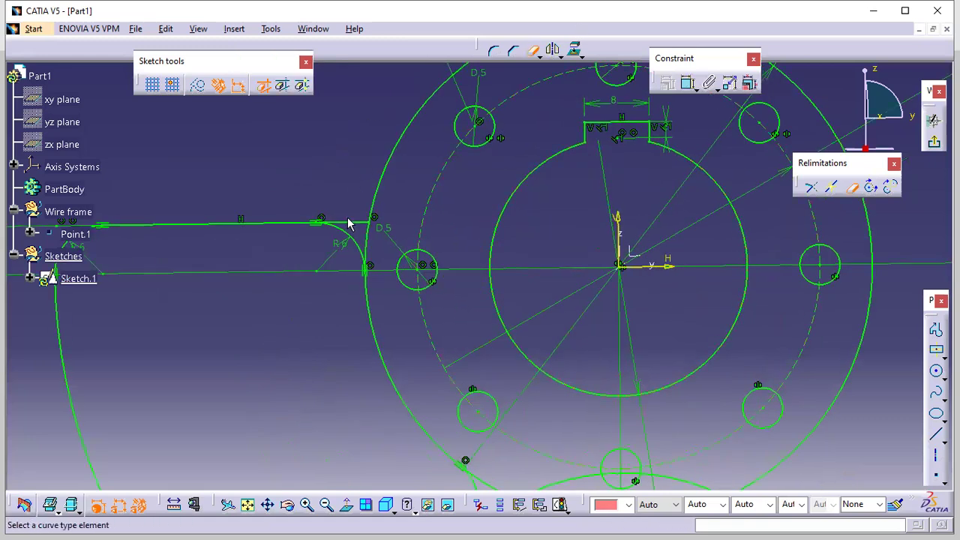
{"action": "mouse_move", "coordinate": [422, 188]}
{"action": "middle_mouse_down", "text": "ctrl"}
{"action": "mouse_move", "coordinate": [437, 220]}
{"action": "mouse_move", "coordinate": [439, 107]}
{"action": "middle_mouse_up", "text": "ctrl"}
{"action": "middle_click_drag", "start_coordinate": [439, 106], "coordinate": [441, 81], "text": "ctrl"}
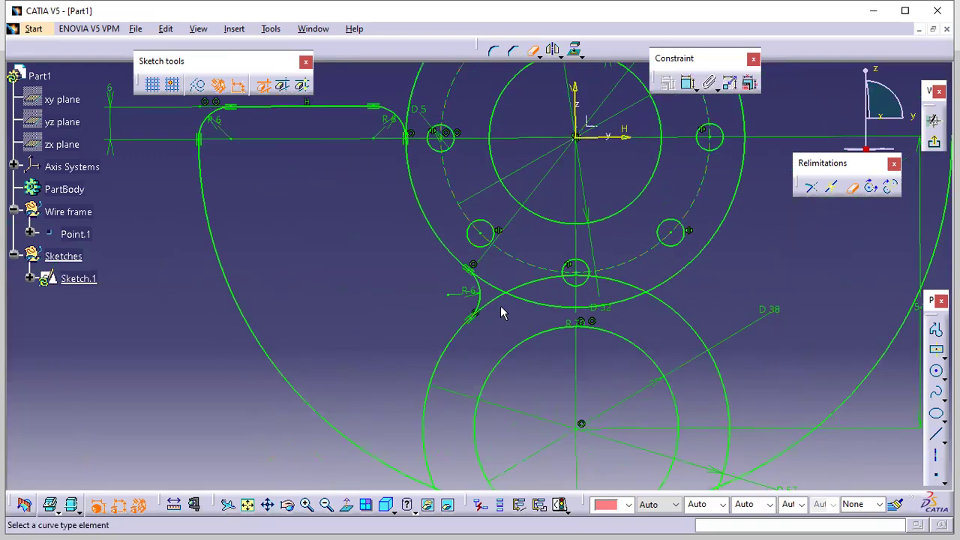
Step: Quick-trim the 57 mm circle from the left 6 mm corner across the hub circle to their right intersection
{"action": "left_click", "coordinate": [497, 299]}
{"action": "left_click", "coordinate": [527, 284]}
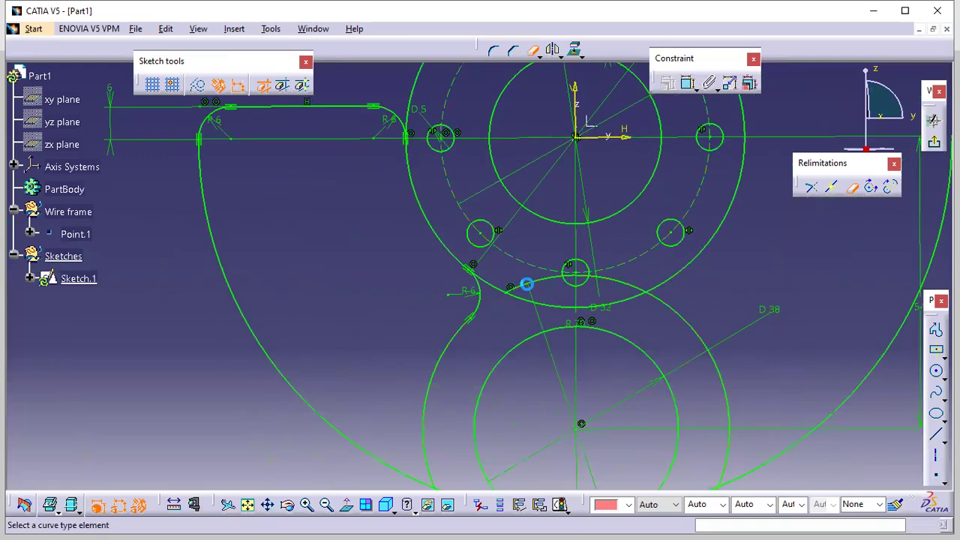
{"action": "left_click", "coordinate": [582, 278]}
{"action": "left_click", "coordinate": [620, 285]}
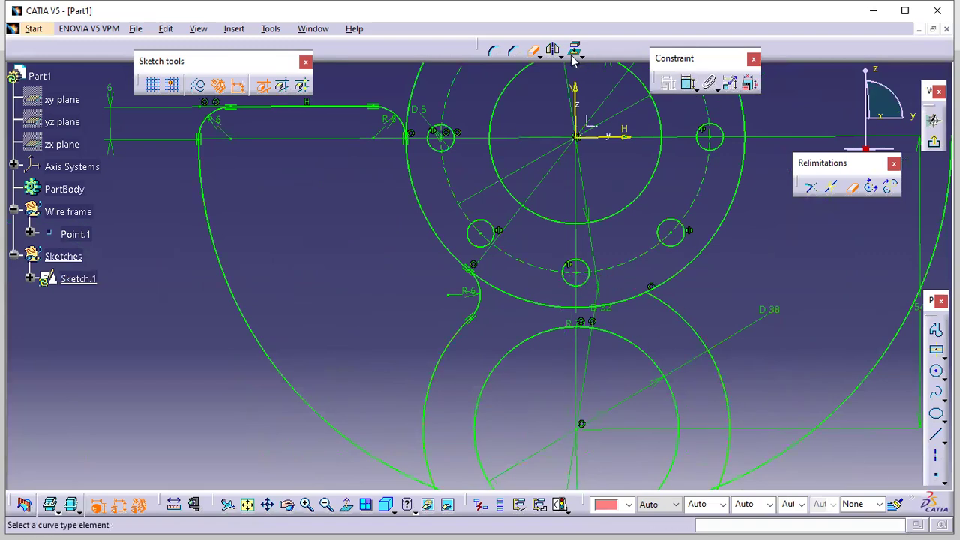
{"action": "left_click", "coordinate": [532, 50]}
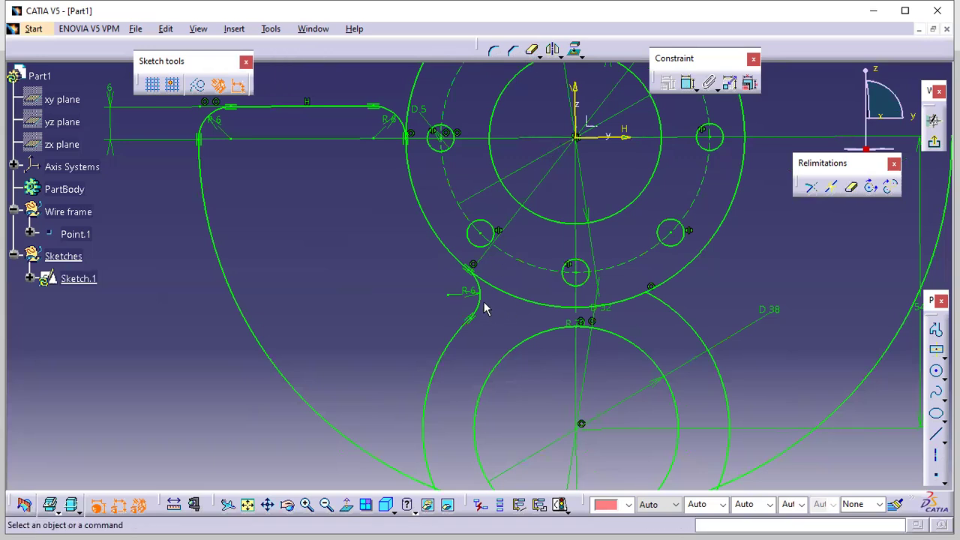
Step: Switch to Snip & Sketch, erase all ink, highlight the R12 callout and both R12 pocket corners in pink, and return to CATIA V5
{"action": "mouse_move", "coordinate": [386, 230]}
{"action": "middle_mouse_down"}
{"action": "mouse_move", "coordinate": [390, 280]}
{"action": "mouse_move", "coordinate": [404, 193]}
{"action": "middle_mouse_up"}
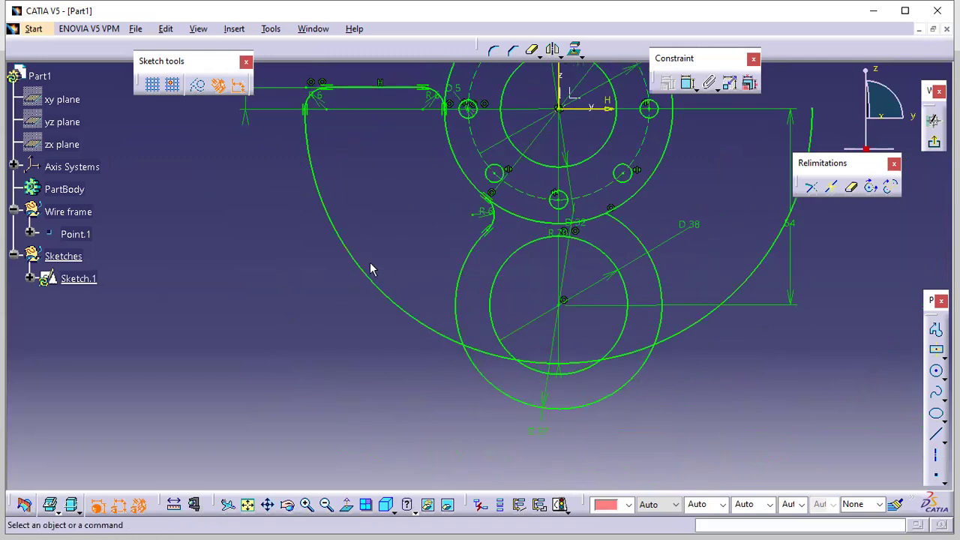
{"action": "key", "text": "alt+Tab"}
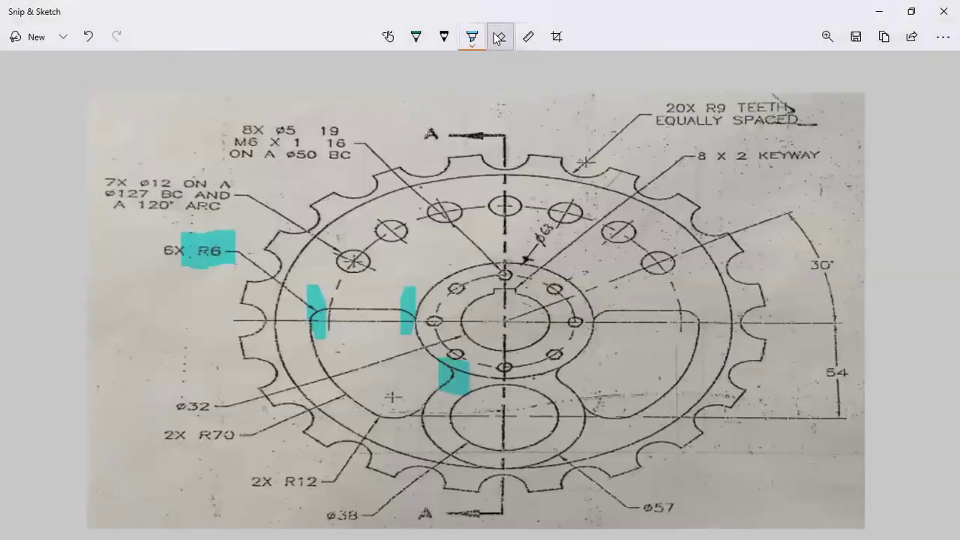
{"action": "left_click", "coordinate": [497, 44]}
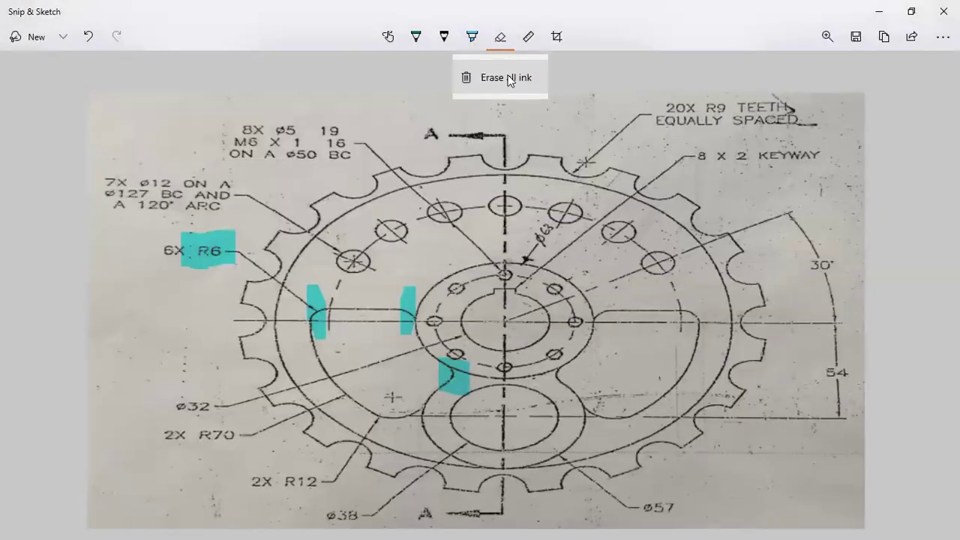
{"action": "left_click", "coordinate": [503, 79]}
{"action": "left_click", "coordinate": [471, 42]}
{"action": "left_click", "coordinate": [473, 46]}
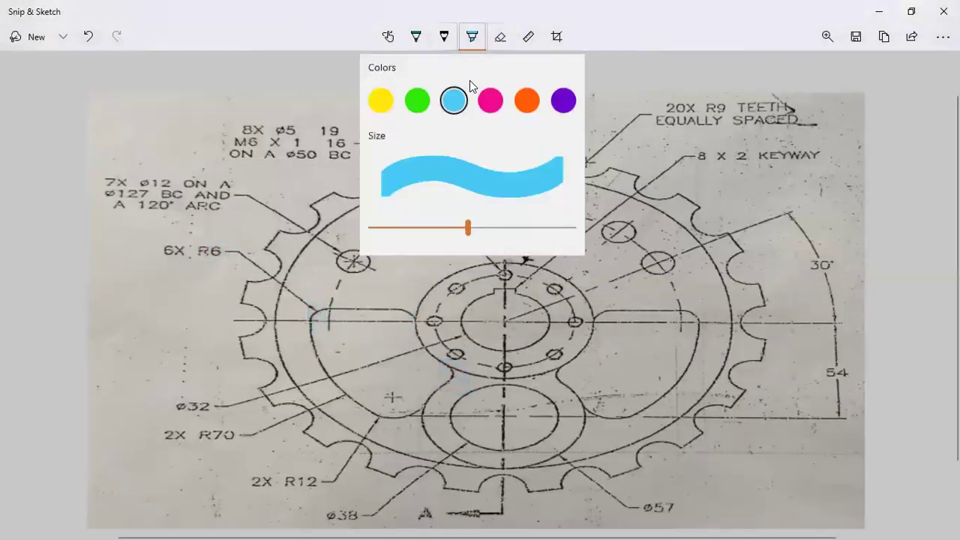
{"action": "left_click", "coordinate": [488, 98]}
{"action": "mouse_move", "coordinate": [421, 393]}
{"action": "left_mouse_down"}
{"action": "mouse_move", "coordinate": [421, 421]}
{"action": "mouse_move", "coordinate": [373, 417]}
{"action": "left_mouse_up"}
{"action": "left_click_drag", "start_coordinate": [324, 480], "coordinate": [248, 478]}
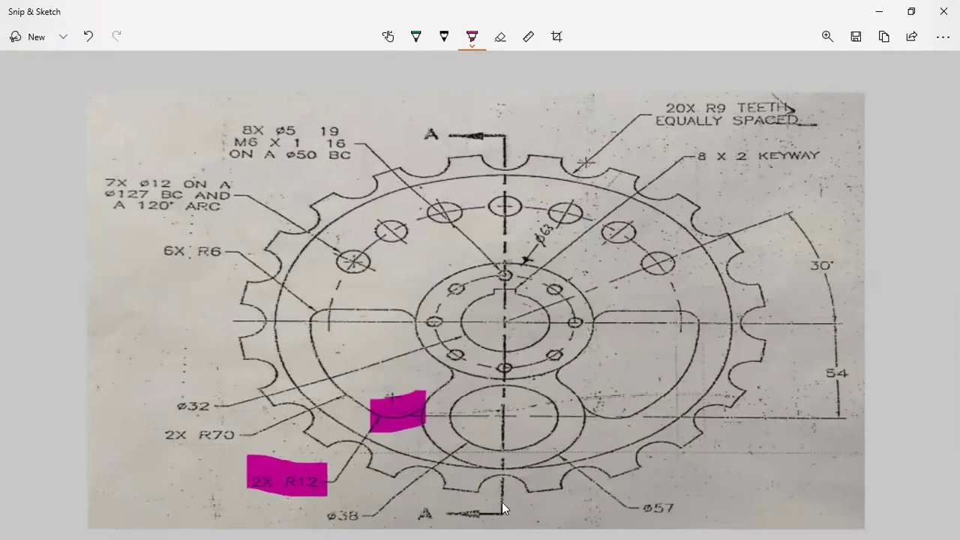
{"action": "left_click_drag", "start_coordinate": [587, 409], "coordinate": [634, 419]}
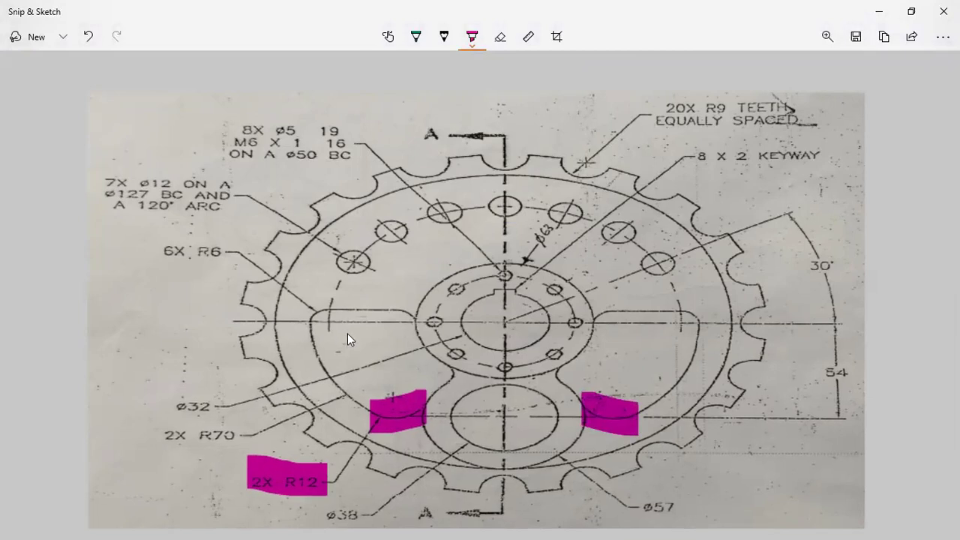
{"action": "key", "text": "alt+Tab"}
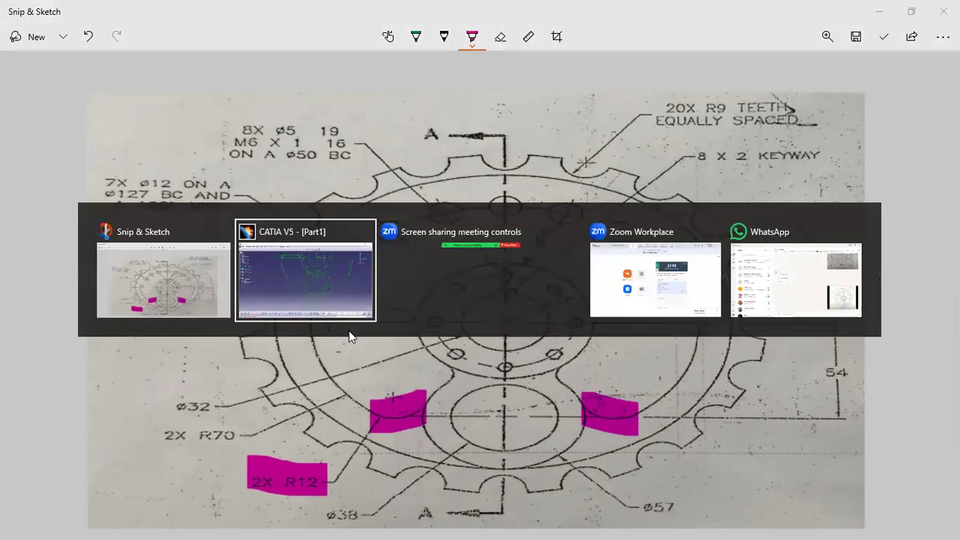
Step: Round the left corner between the R70 arc and the 57 mm circle with a 12 mm radius, without trimming either element
{"action": "left_click", "coordinate": [492, 51]}
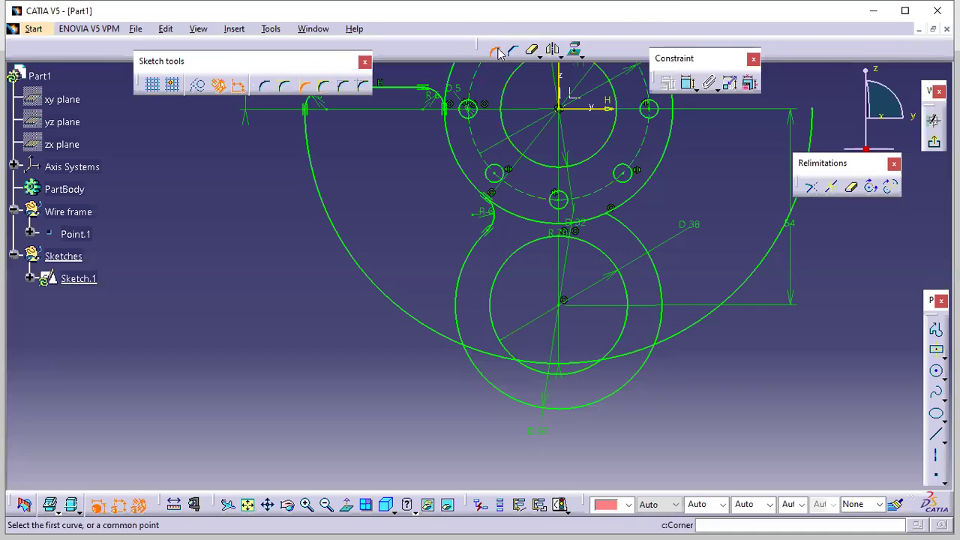
{"action": "left_click", "coordinate": [426, 326]}
{"action": "left_click", "coordinate": [455, 322]}
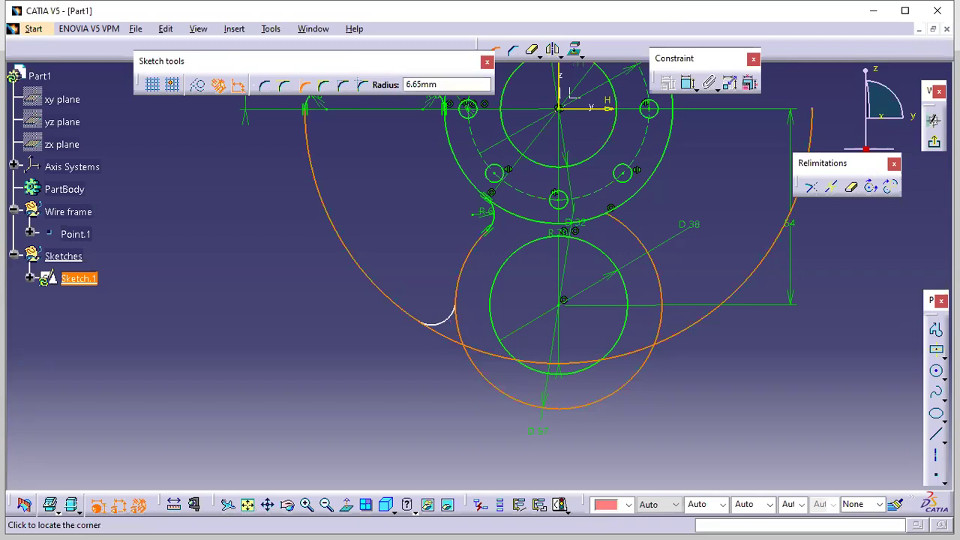
{"action": "left_click", "coordinate": [444, 318]}
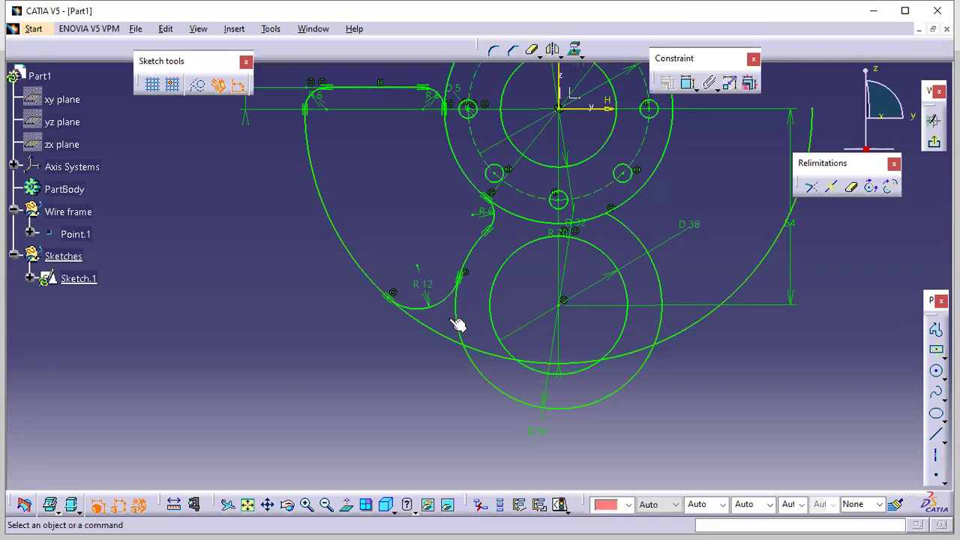
{"action": "left_click", "coordinate": [454, 328]}
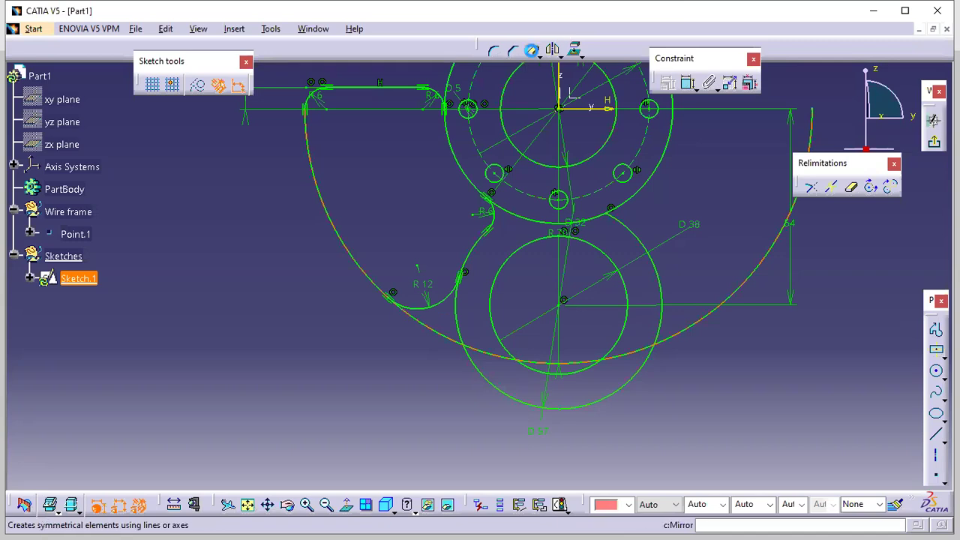
{"action": "key", "text": "Escape"}
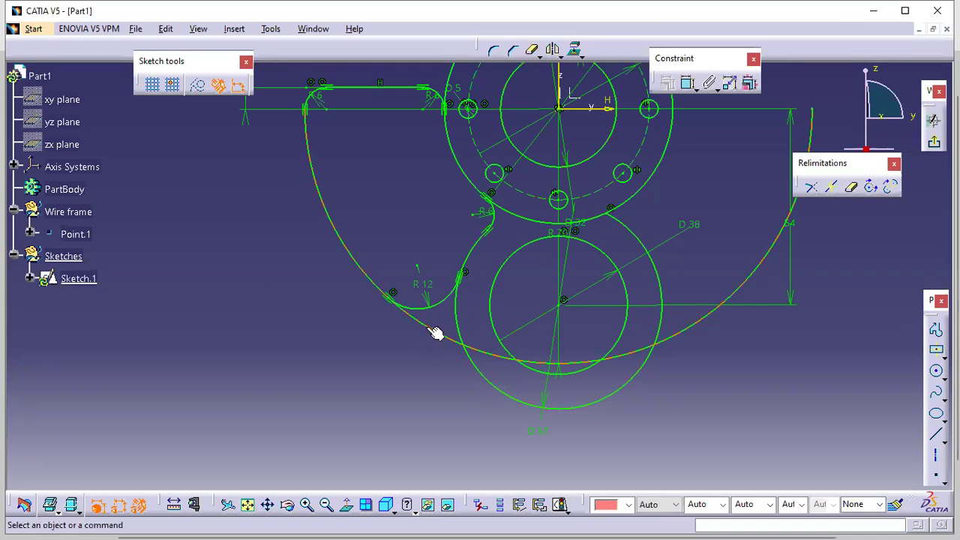
Step: Quick-trim the rest of the R70 arc beyond the 12 mm corner, removing it across the lower circles and the right side
{"action": "left_click", "coordinate": [439, 332]}
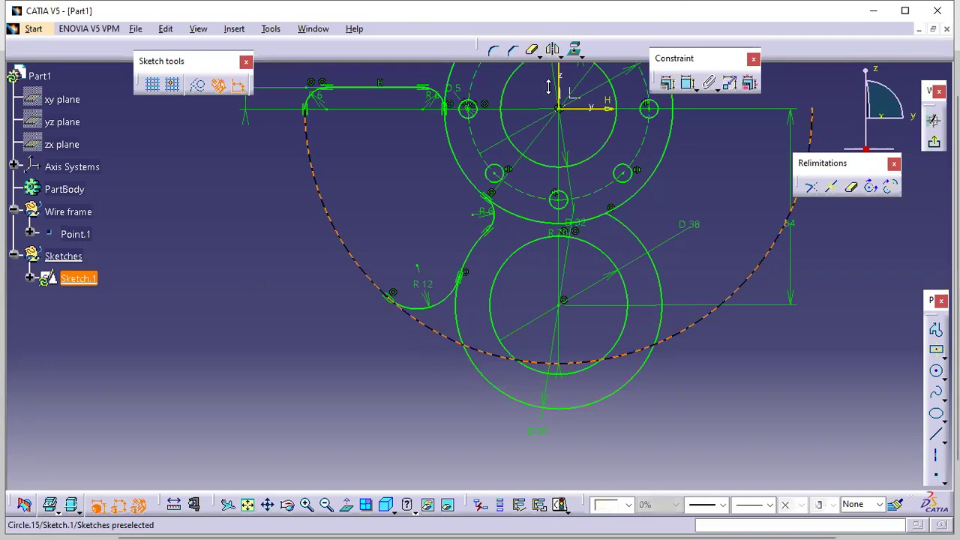
{"action": "left_click", "coordinate": [533, 51]}
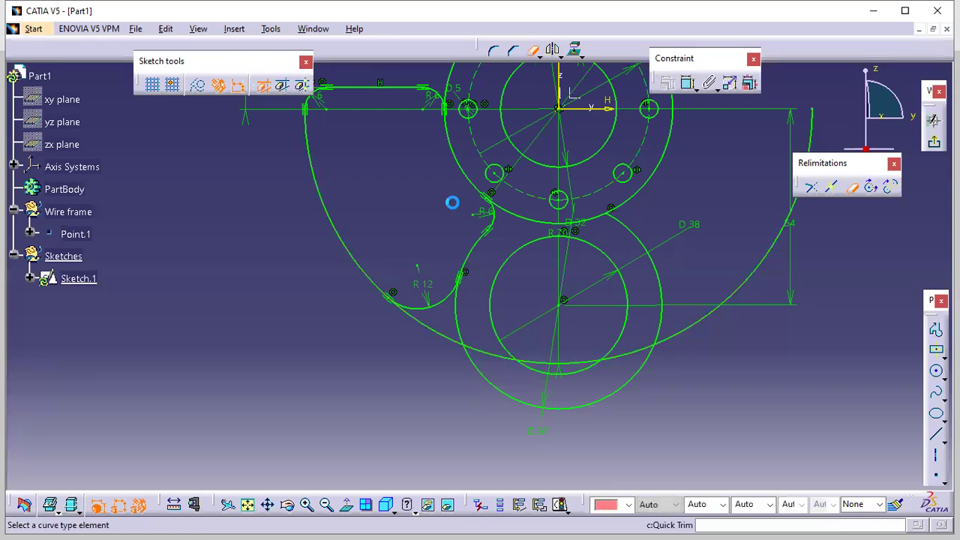
{"action": "left_click", "coordinate": [431, 328]}
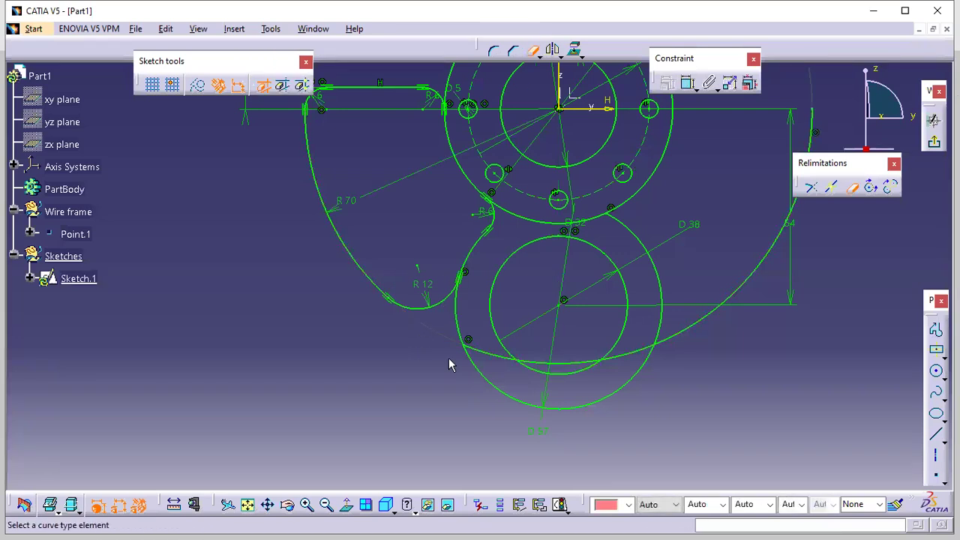
{"action": "left_click", "coordinate": [493, 358]}
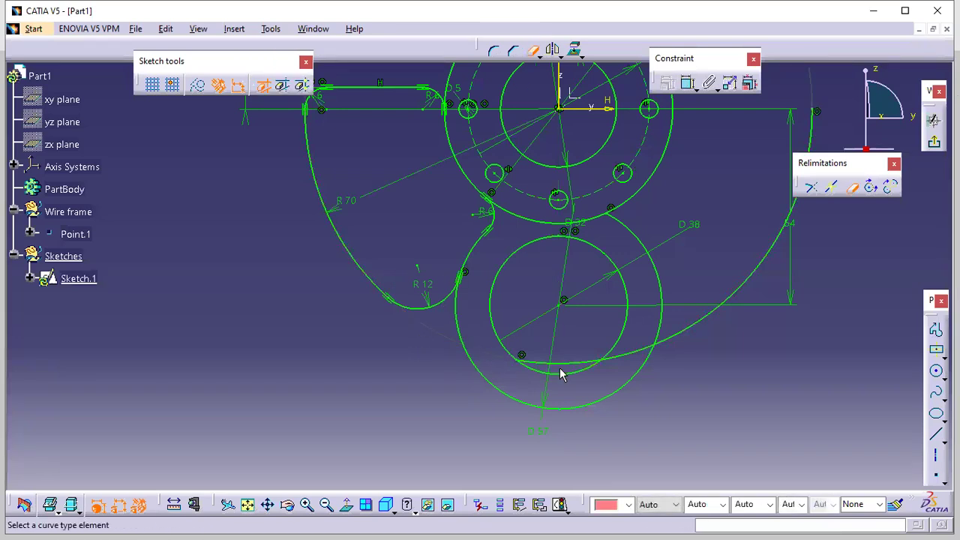
{"action": "left_click", "coordinate": [635, 353]}
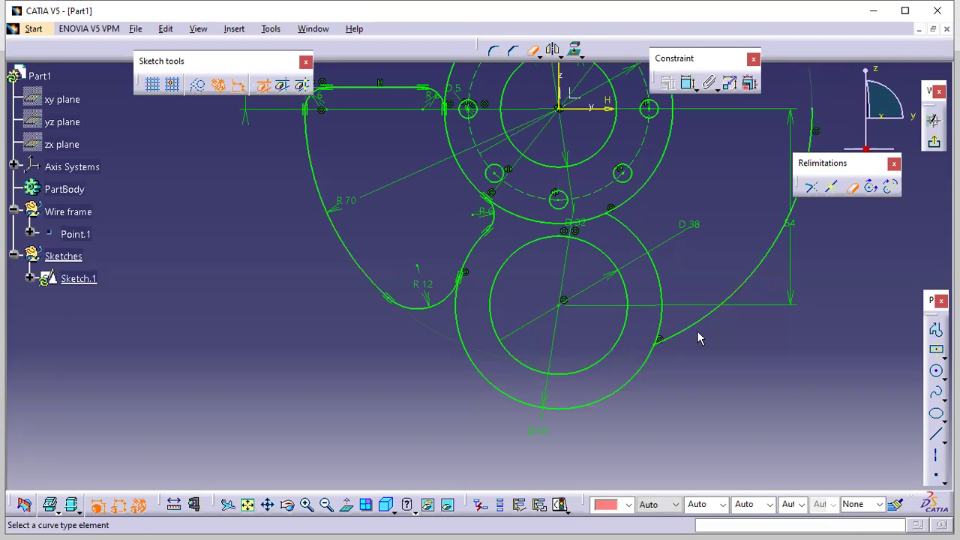
{"action": "left_click", "coordinate": [758, 282]}
{"action": "middle_click_drag", "start_coordinate": [668, 177], "coordinate": [673, 220]}
{"action": "mouse_move", "coordinate": [641, 261]}
{"action": "middle_mouse_down"}
{"action": "mouse_move", "coordinate": [636, 280]}
{"action": "mouse_move", "coordinate": [633, 262]}
{"action": "middle_mouse_up"}
{"action": "left_click", "coordinate": [532, 54]}
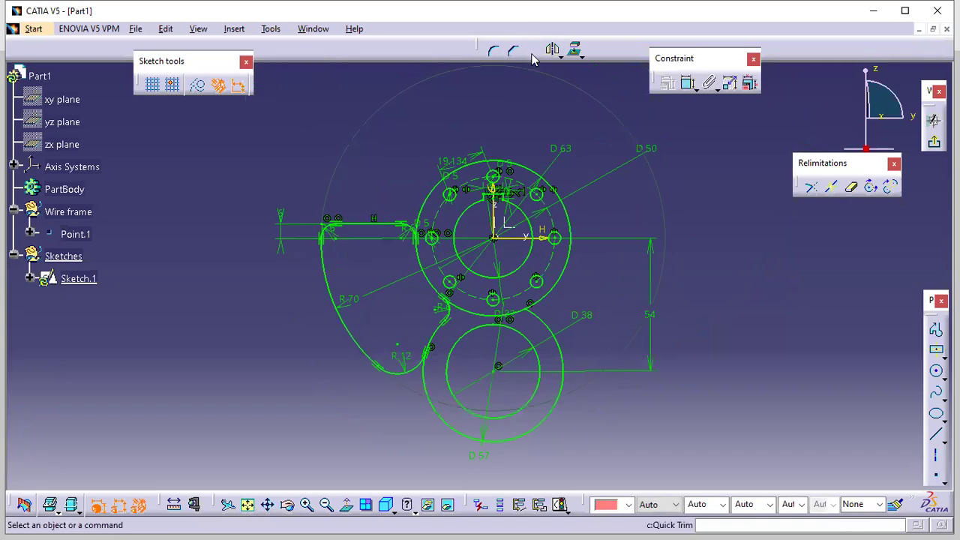
Step: Mirror the left pocket outline, including its R70, R12 and R6 arcs and the 57 mm arc, about the vertical sketch axis
{"action": "mouse_move", "coordinate": [355, 201]}
{"action": "middle_mouse_down"}
{"action": "mouse_move", "coordinate": [355, 179]}
{"action": "mouse_move", "coordinate": [377, 143]}
{"action": "middle_mouse_up"}
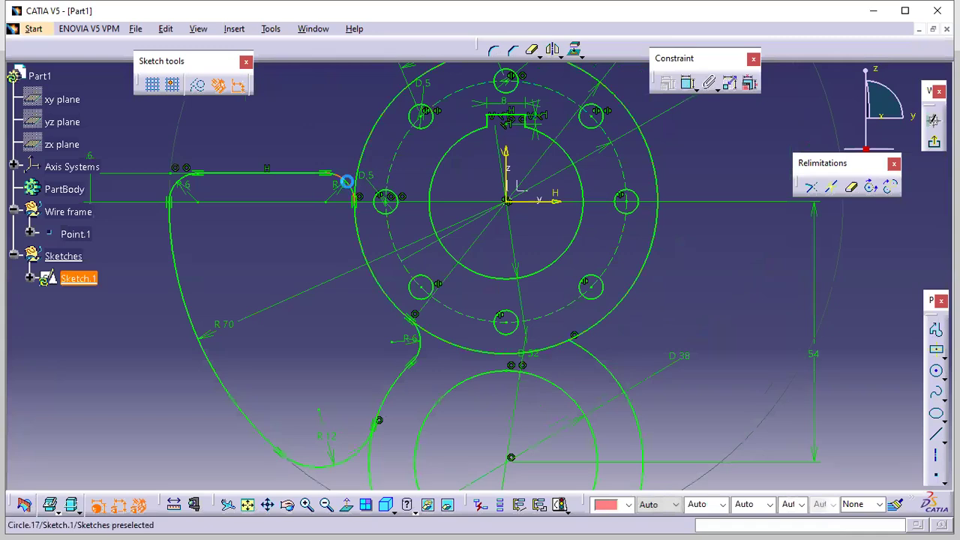
{"action": "left_click", "coordinate": [350, 181]}
{"action": "left_click", "coordinate": [289, 174], "text": "ctrl"}
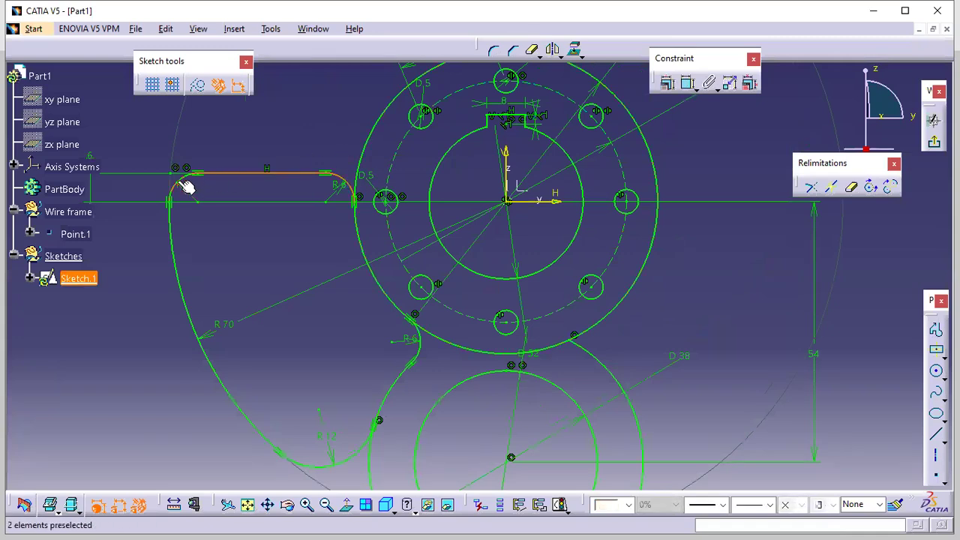
{"action": "left_click", "coordinate": [177, 183], "text": "ctrl"}
{"action": "left_click", "coordinate": [175, 257], "text": "ctrl"}
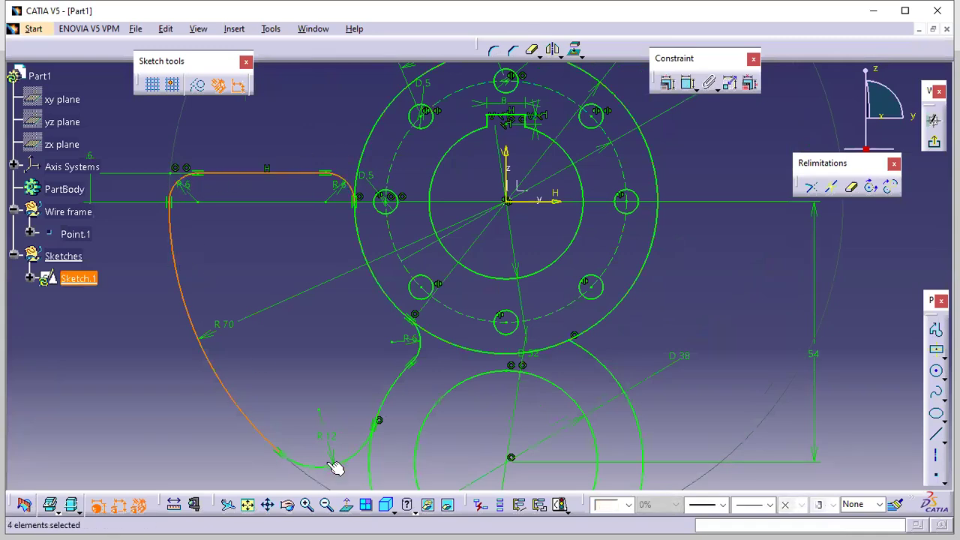
{"action": "left_click", "coordinate": [332, 470], "text": "ctrl"}
{"action": "left_click", "coordinate": [396, 398], "text": "ctrl"}
{"action": "left_click", "coordinate": [434, 340], "text": "ctrl"}
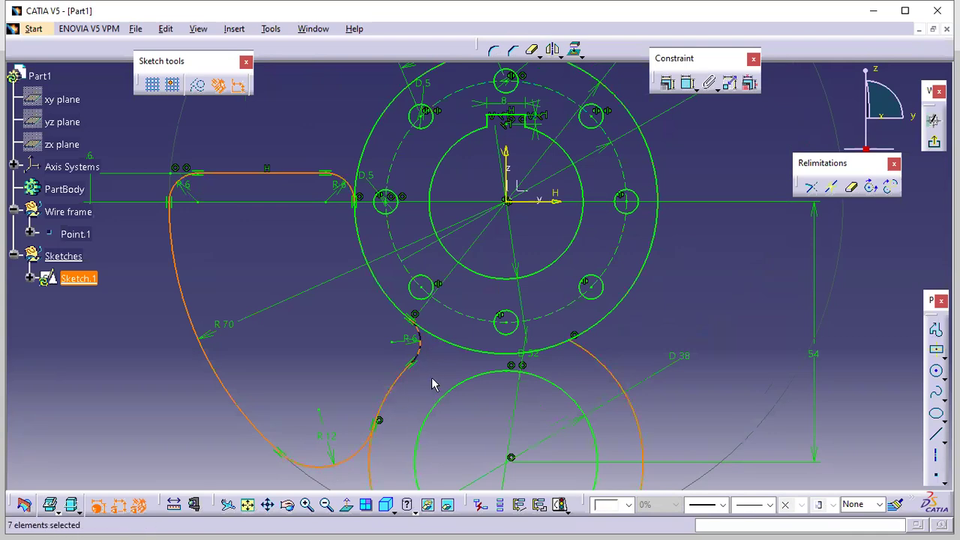
{"action": "left_click", "coordinate": [555, 48]}
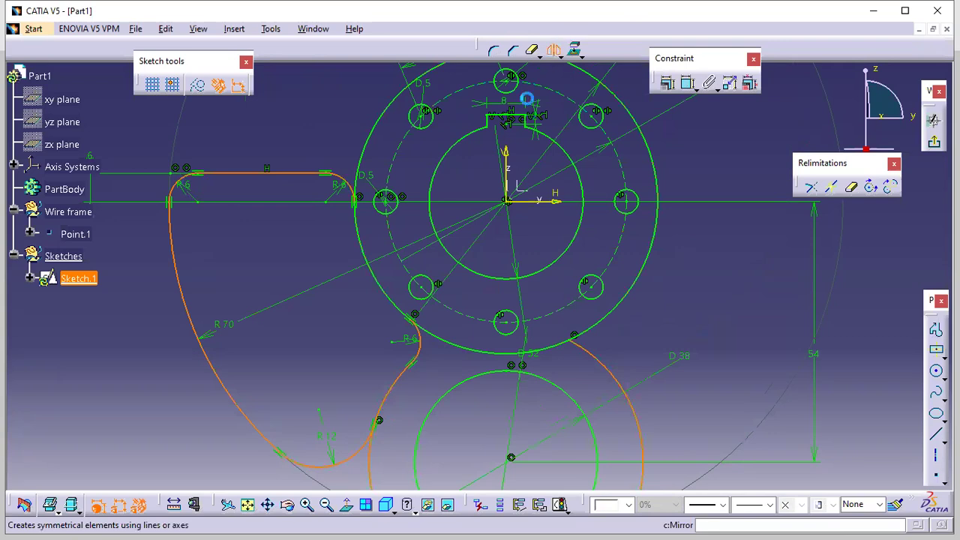
{"action": "left_click", "coordinate": [506, 150]}
Step: Check the solving status of the whole sketch and close the report
{"action": "mouse_move", "coordinate": [597, 245]}
{"action": "middle_mouse_down"}
{"action": "mouse_move", "coordinate": [606, 355]}
{"action": "mouse_move", "coordinate": [685, 345]}
{"action": "middle_mouse_up"}
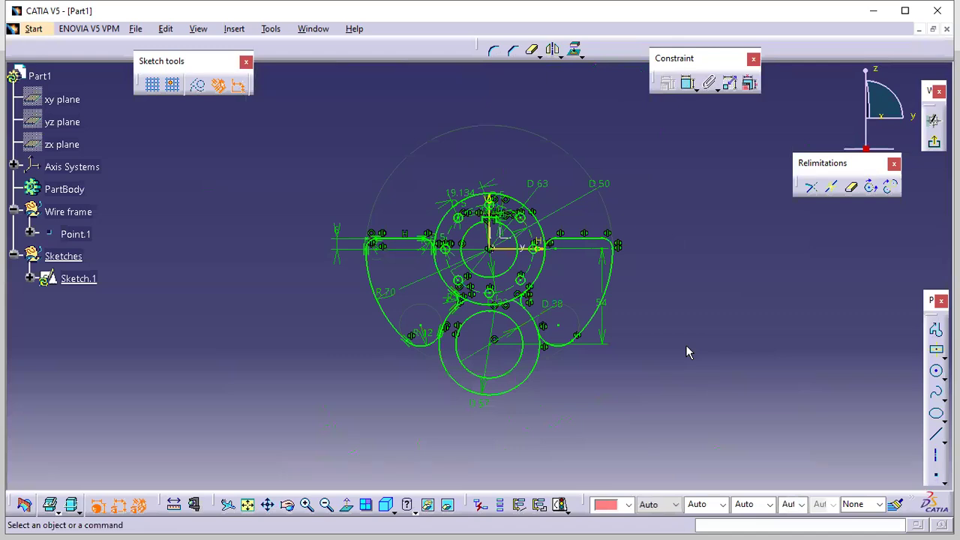
{"action": "left_click", "coordinate": [559, 504]}
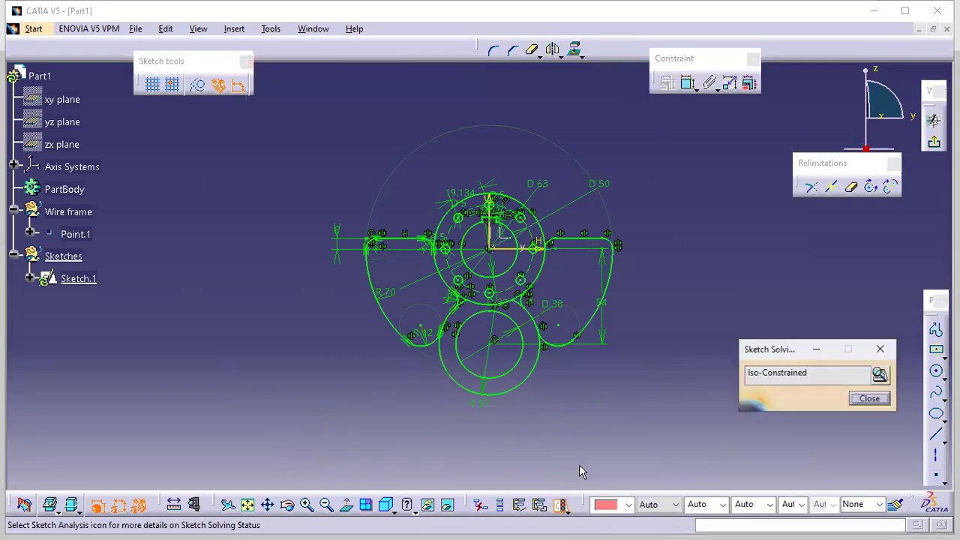
{"action": "left_click", "coordinate": [860, 403]}
{"action": "mouse_move", "coordinate": [642, 366]}
{"action": "middle_mouse_down"}
{"action": "mouse_move", "coordinate": [642, 330]}
{"action": "mouse_move", "coordinate": [654, 347]}
{"action": "middle_mouse_up"}
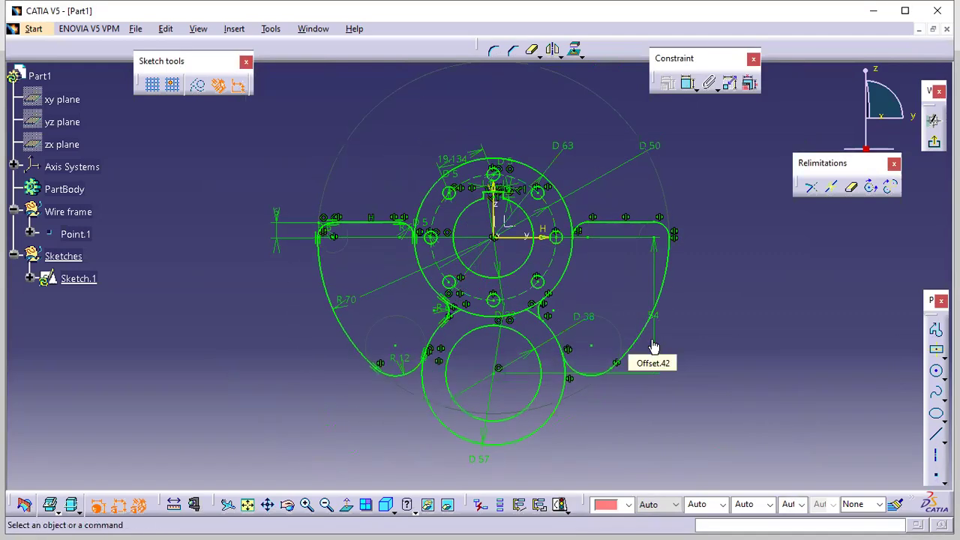
Step: Switch to Snip & Sketch and erase the pink highlights from both R12 pocket corners and the R12 callout
{"action": "key", "text": "alt+Tab"}
{"action": "left_click", "coordinate": [500, 36]}
{"action": "left_click", "coordinate": [604, 405]}
{"action": "left_click", "coordinate": [419, 403]}
{"action": "left_click", "coordinate": [284, 488]}
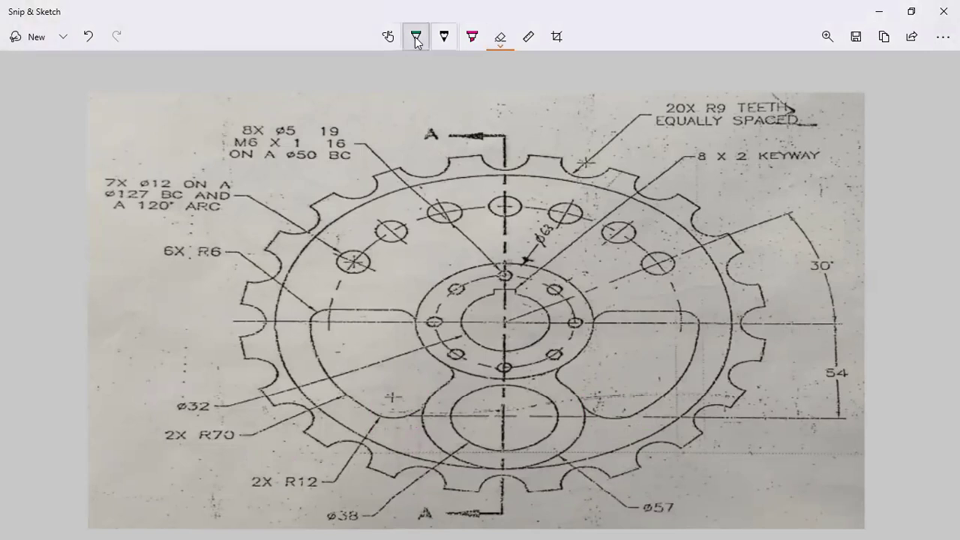
Step: Highlight in pink the lower-right rim of the sprocket, the Ø57 callout and the bottom edge of the Ø57 circle
{"action": "left_click", "coordinate": [471, 38]}
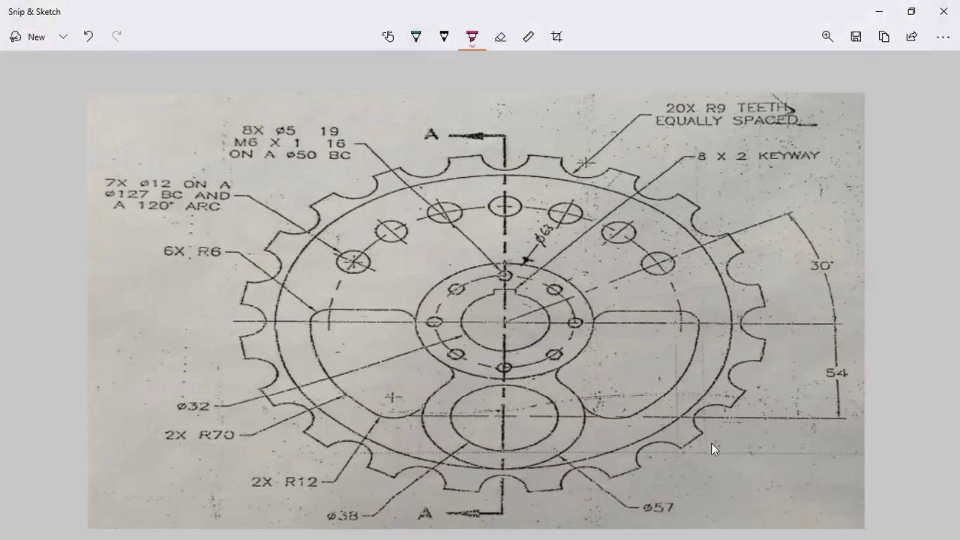
{"action": "mouse_move", "coordinate": [615, 449]}
{"action": "left_mouse_down"}
{"action": "mouse_move", "coordinate": [680, 478]}
{"action": "mouse_move", "coordinate": [721, 479]}
{"action": "left_mouse_up"}
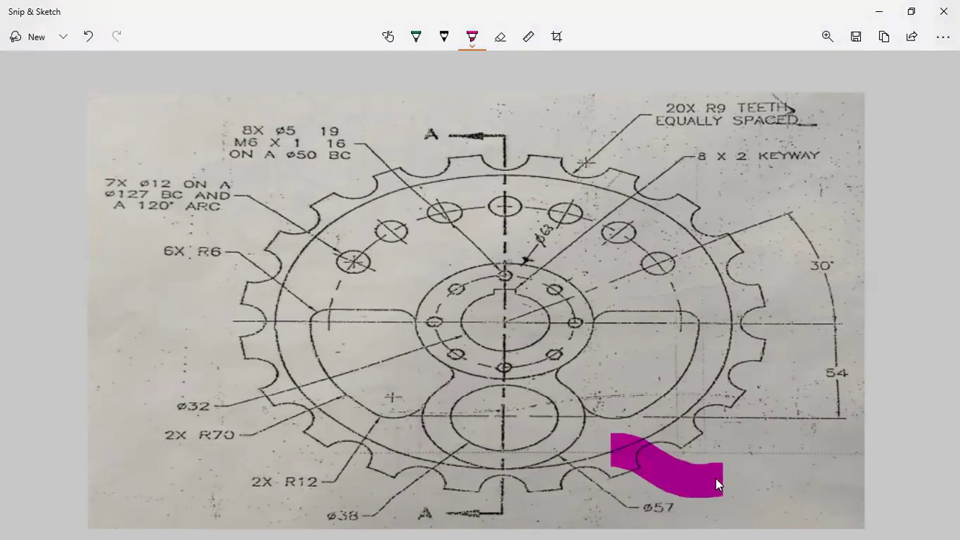
{"action": "left_click_drag", "start_coordinate": [671, 509], "coordinate": [638, 509]}
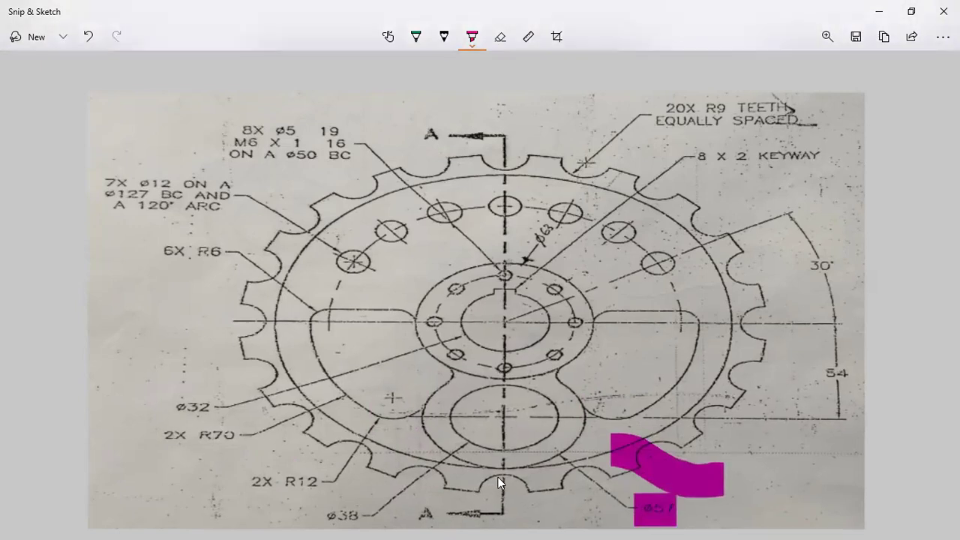
{"action": "left_click_drag", "start_coordinate": [482, 466], "coordinate": [533, 467]}
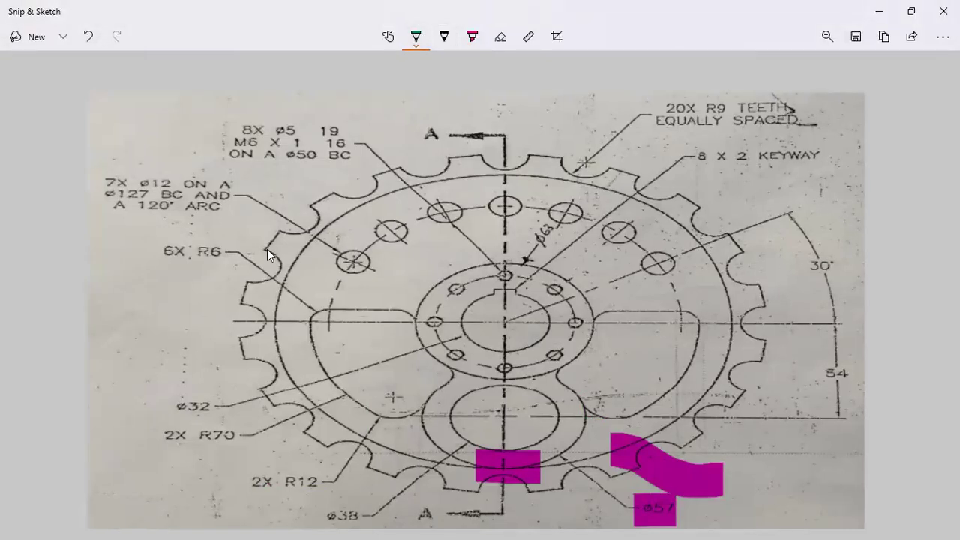
Step: Mark the upper-left tooth tip and the top tooth root with green pen strokes, and highlight the R9 tooth gap in pink
{"action": "mouse_move", "coordinate": [271, 241]}
{"action": "left_mouse_down"}
{"action": "mouse_move", "coordinate": [229, 229]}
{"action": "mouse_move", "coordinate": [240, 219]}
{"action": "left_mouse_up"}
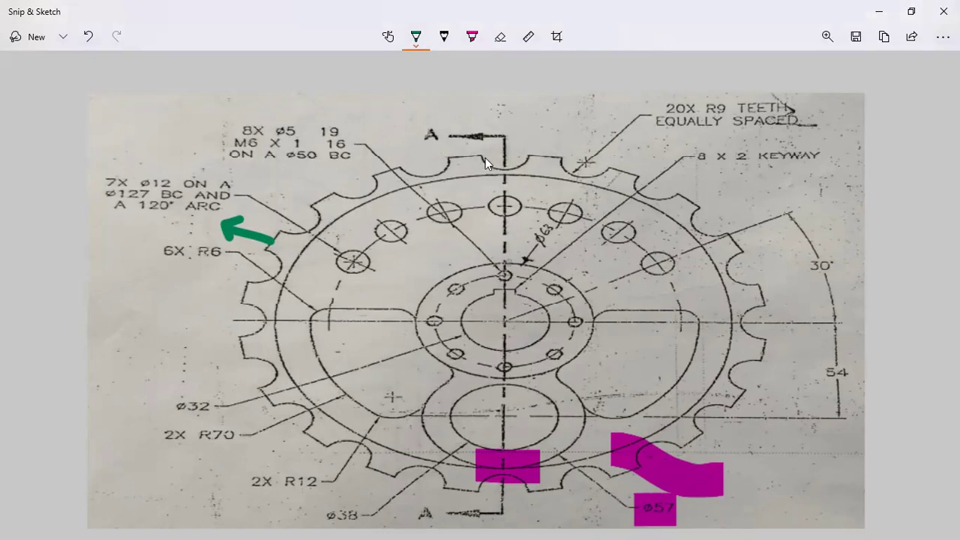
{"action": "left_click_drag", "start_coordinate": [515, 138], "coordinate": [565, 119]}
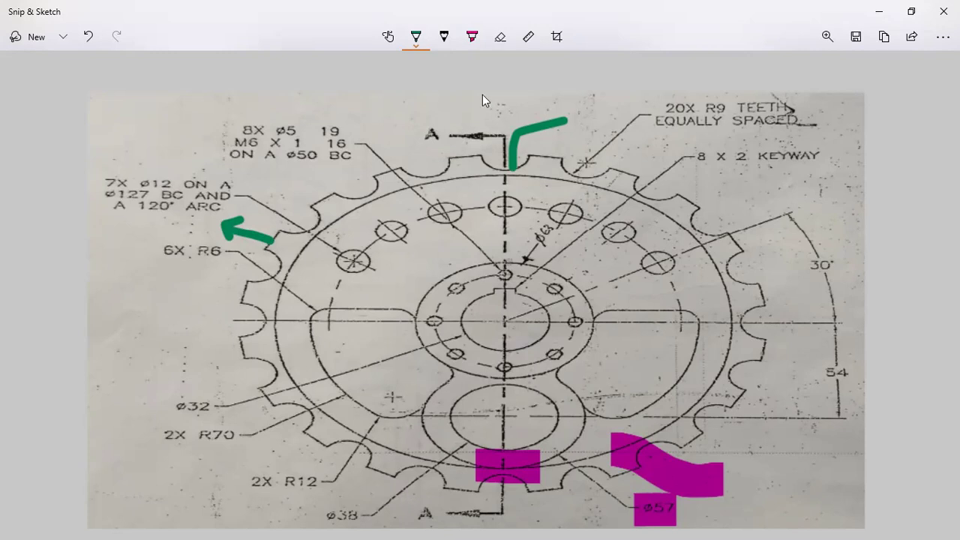
{"action": "left_click", "coordinate": [471, 36]}
{"action": "left_click_drag", "start_coordinate": [553, 160], "coordinate": [611, 174]}
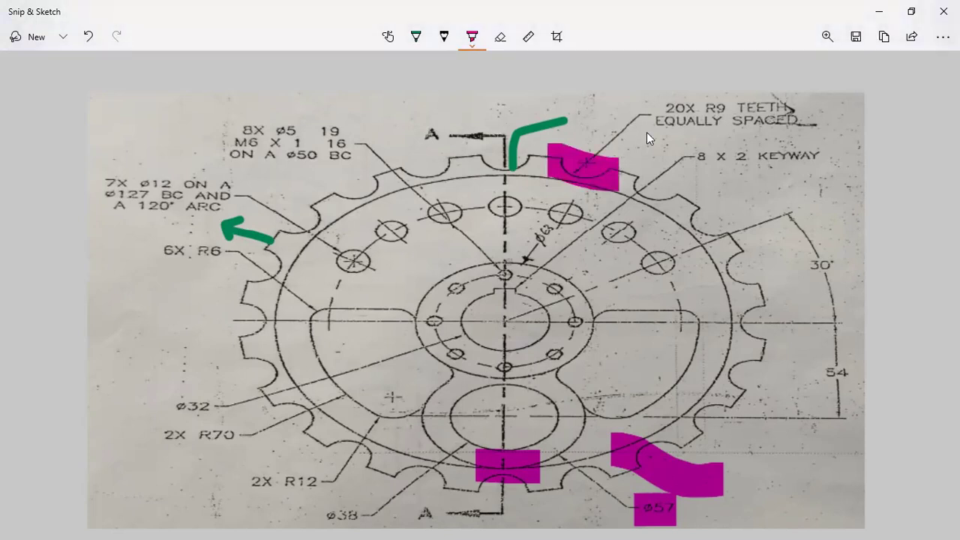
Step: Highlight the 20X R9 teeth note in pink and draw green arrows numbered 1 and 2 from the inner rim circle and tooth root
{"action": "left_click_drag", "start_coordinate": [657, 100], "coordinate": [820, 114]}
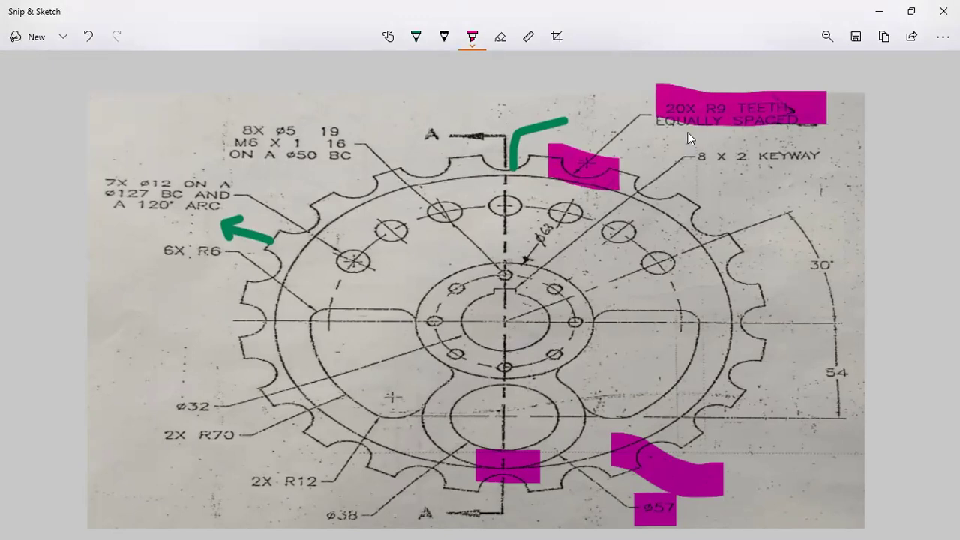
{"action": "left_click_drag", "start_coordinate": [697, 129], "coordinate": [819, 124]}
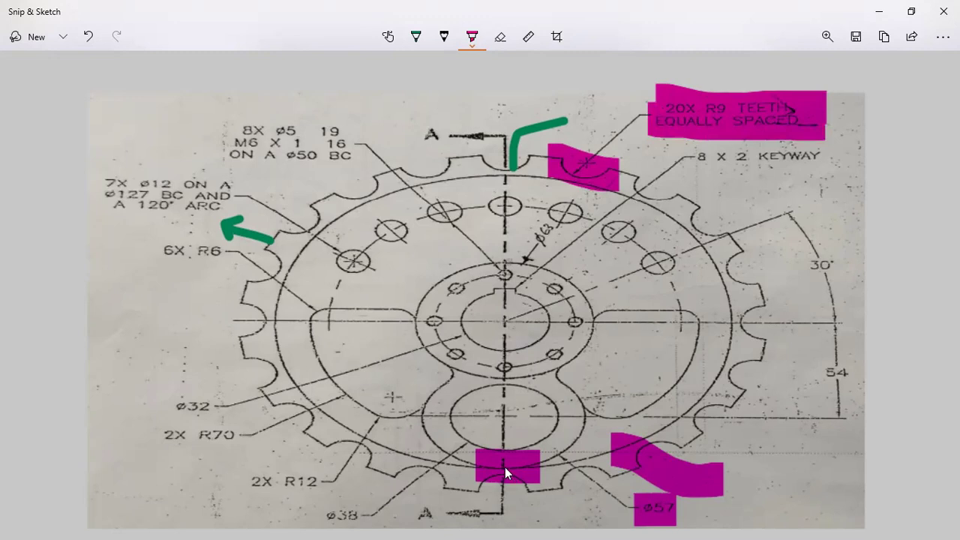
{"action": "left_click", "coordinate": [415, 36]}
{"action": "mouse_move", "coordinate": [383, 197]}
{"action": "left_mouse_down"}
{"action": "mouse_move", "coordinate": [383, 125]}
{"action": "mouse_move", "coordinate": [374, 137]}
{"action": "mouse_move", "coordinate": [383, 121]}
{"action": "mouse_move", "coordinate": [410, 114]}
{"action": "left_mouse_up"}
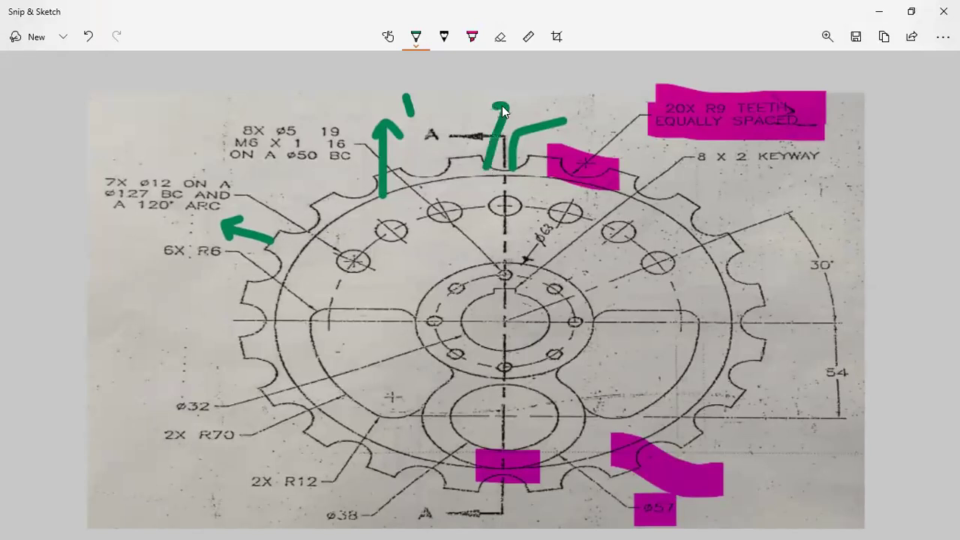
{"action": "left_click_drag", "start_coordinate": [515, 88], "coordinate": [526, 88]}
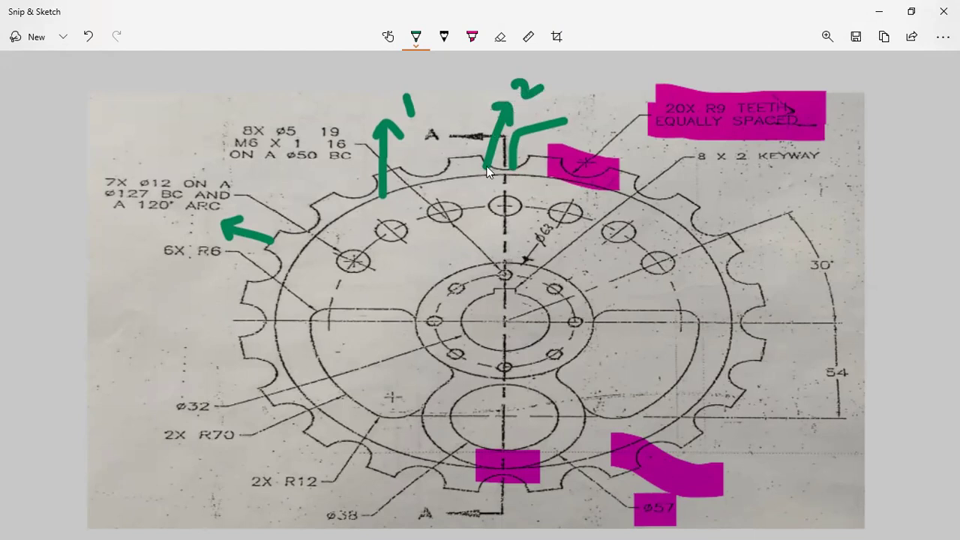
{"action": "left_click_drag", "start_coordinate": [482, 167], "coordinate": [517, 166]}
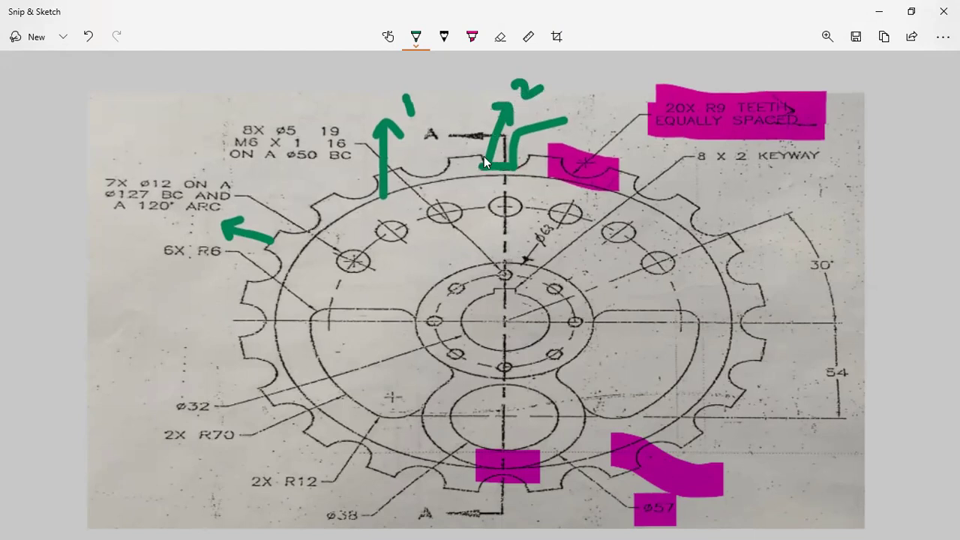
{"action": "left_click_drag", "start_coordinate": [437, 156], "coordinate": [478, 156]}
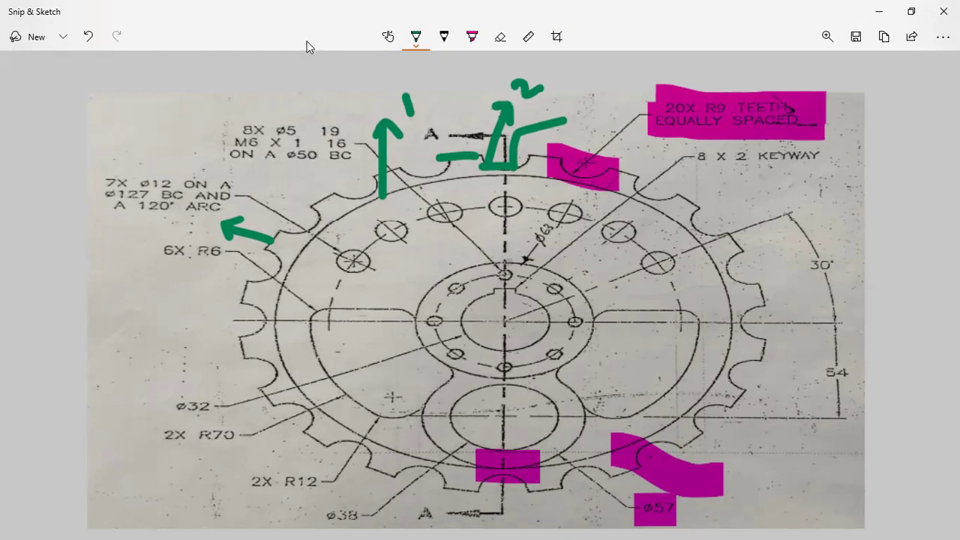
Step: Erase all ink annotations from the gear drawing
{"action": "left_click", "coordinate": [499, 37]}
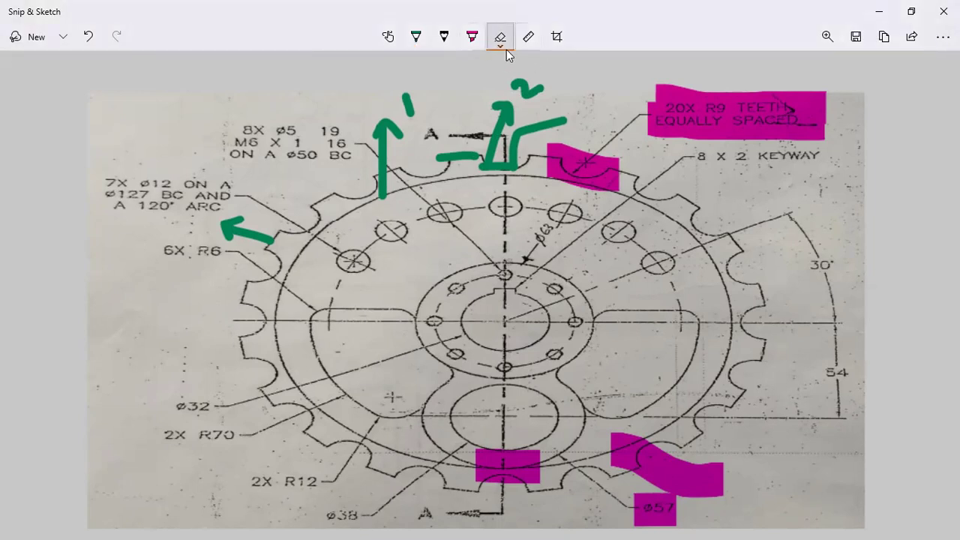
{"action": "left_click", "coordinate": [504, 42]}
{"action": "left_click", "coordinate": [508, 81]}
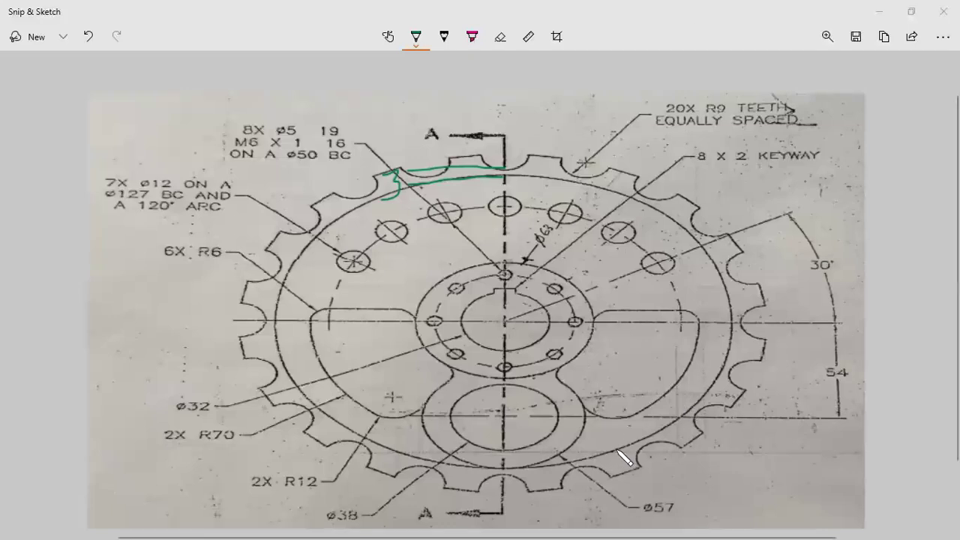
Step: Thicken the green pen and mark the lower-right rim area and the ends of the rim circle and tooth-root lines at the drawing's top
{"action": "left_click", "coordinate": [416, 47]}
{"action": "left_click_drag", "start_coordinate": [396, 346], "coordinate": [460, 346]}
{"action": "left_click", "coordinate": [632, 480]}
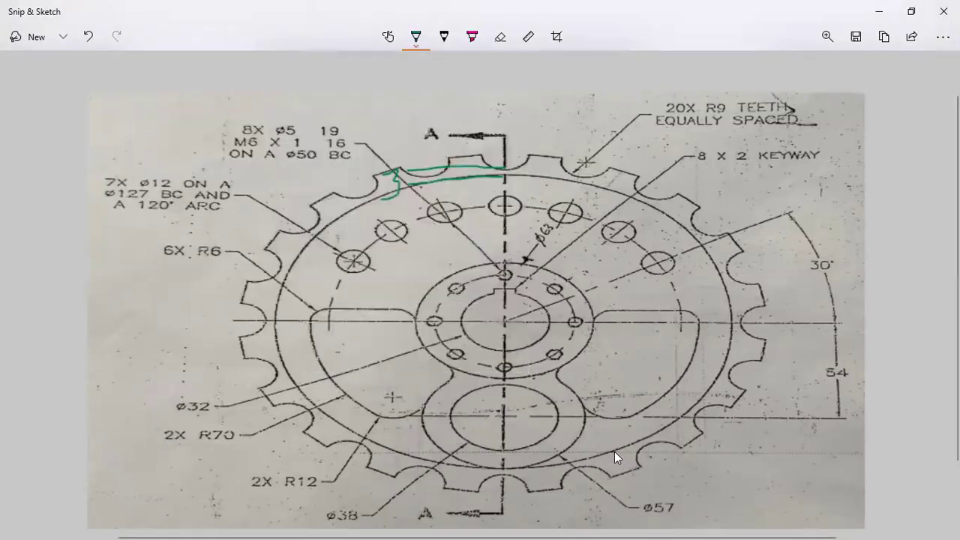
{"action": "left_click_drag", "start_coordinate": [613, 450], "coordinate": [689, 488]}
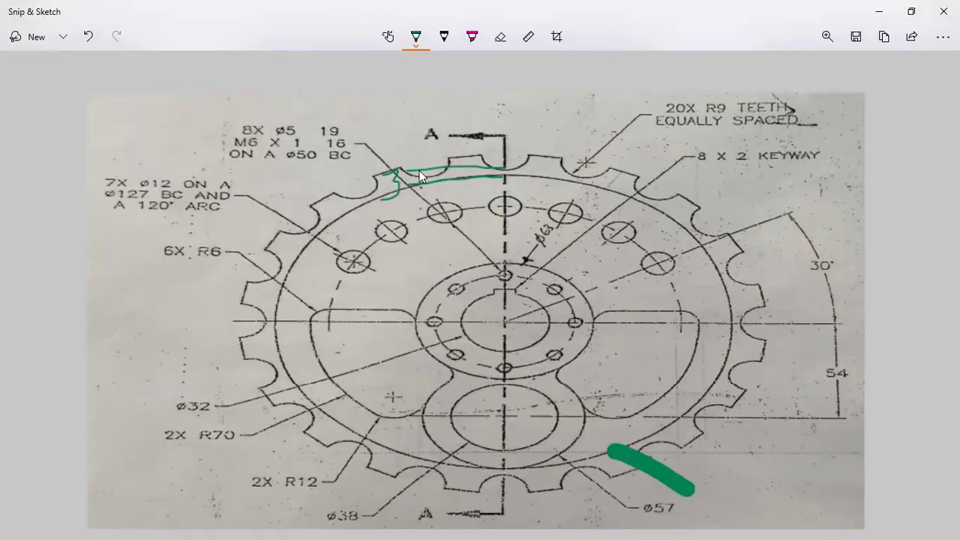
{"action": "left_click", "coordinate": [505, 177]}
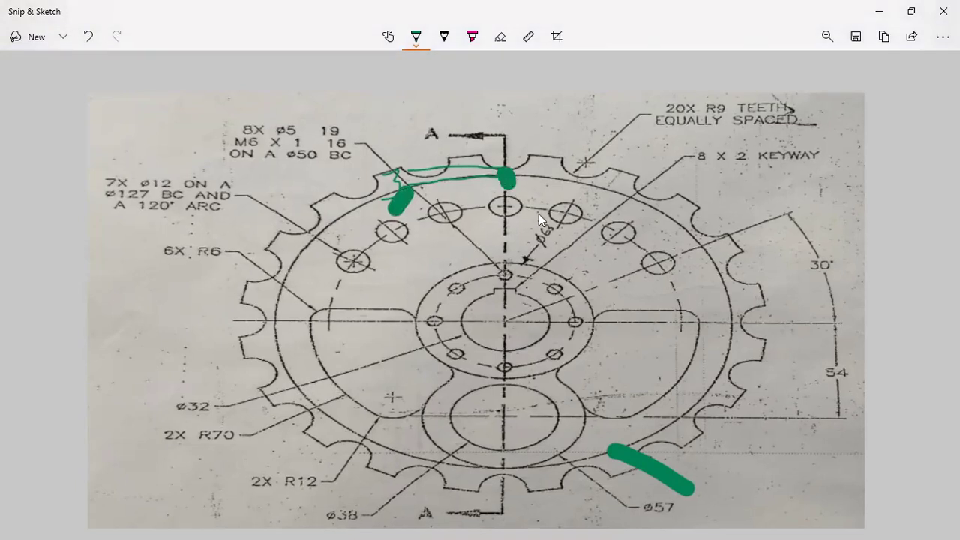
Step: Switch to CATIA V5 and sketch a circle of 82.5 mm radius centred on the origin, passing through the lowest point of the 57 mm circle
{"action": "key", "text": "alt+Tab"}
{"action": "key", "text": "alt+Tab"}
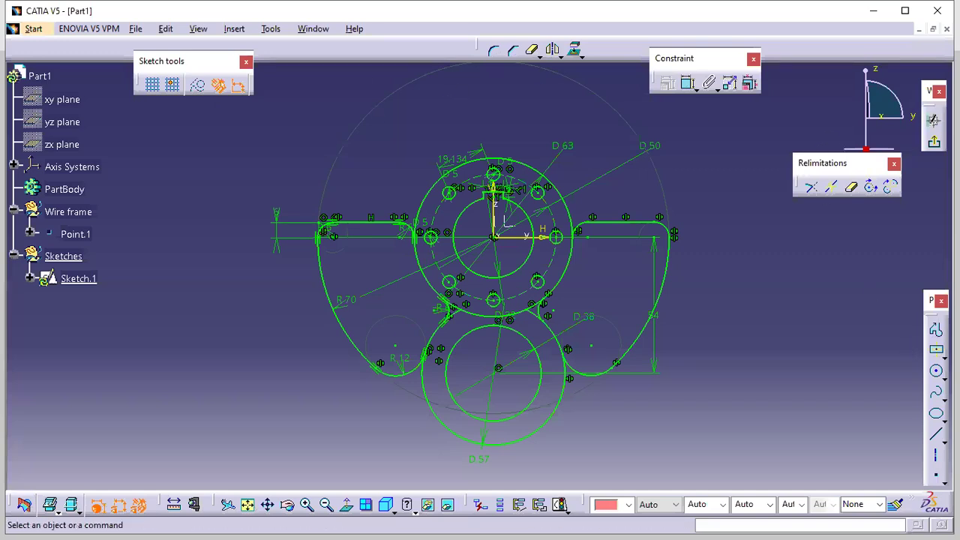
{"action": "left_click", "coordinate": [936, 371]}
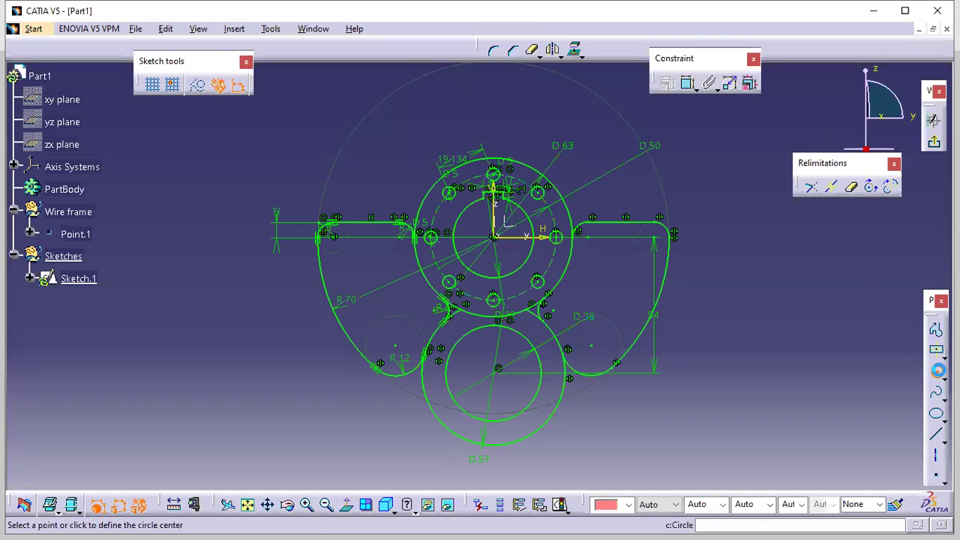
{"action": "left_click", "coordinate": [494, 237]}
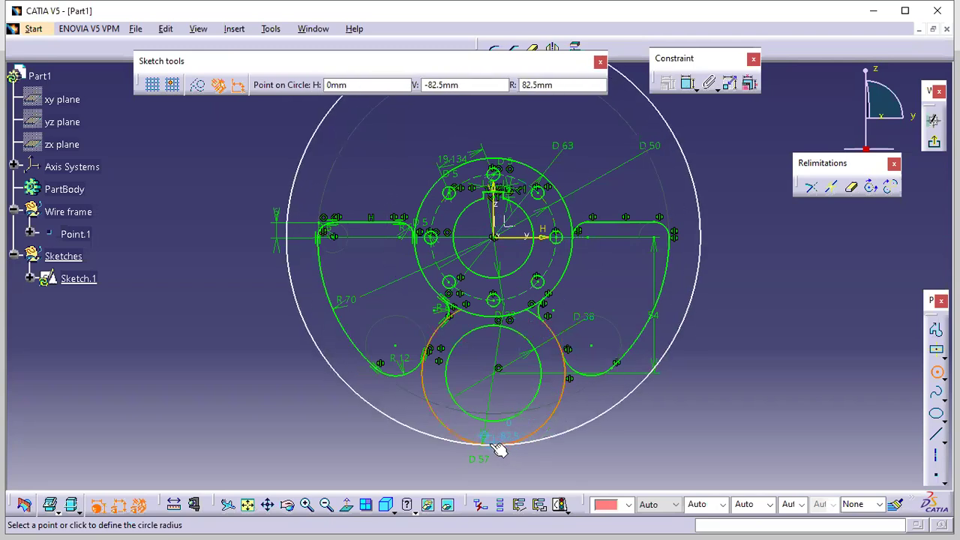
{"action": "left_click", "coordinate": [494, 444]}
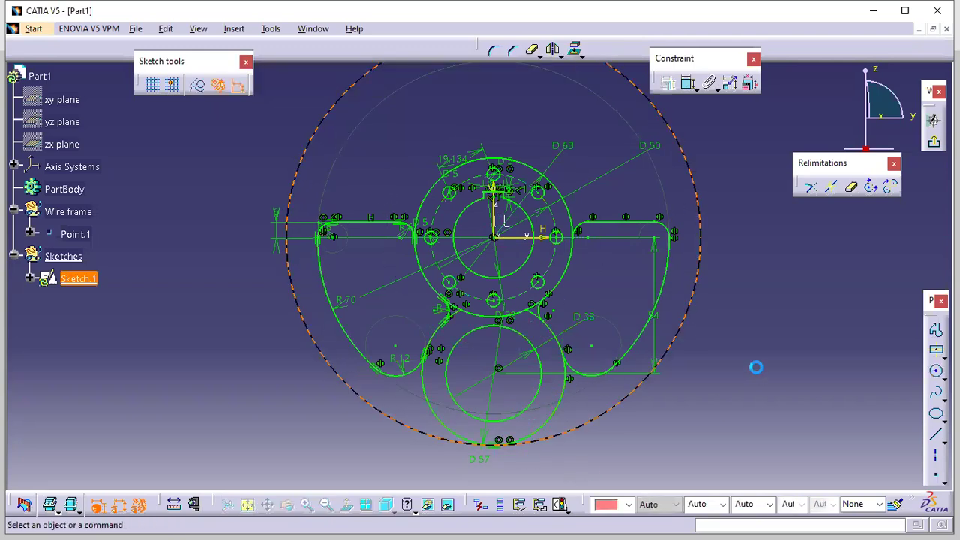
Step: Sketch a 9 mm radius circle below the large rim circle, with its centre about 110 mm beneath the origin
{"action": "mouse_move", "coordinate": [720, 279]}
{"action": "middle_mouse_down", "text": "ctrl"}
{"action": "mouse_move", "coordinate": [728, 283]}
{"action": "mouse_move", "coordinate": [713, 307]}
{"action": "middle_mouse_up", "text": "ctrl"}
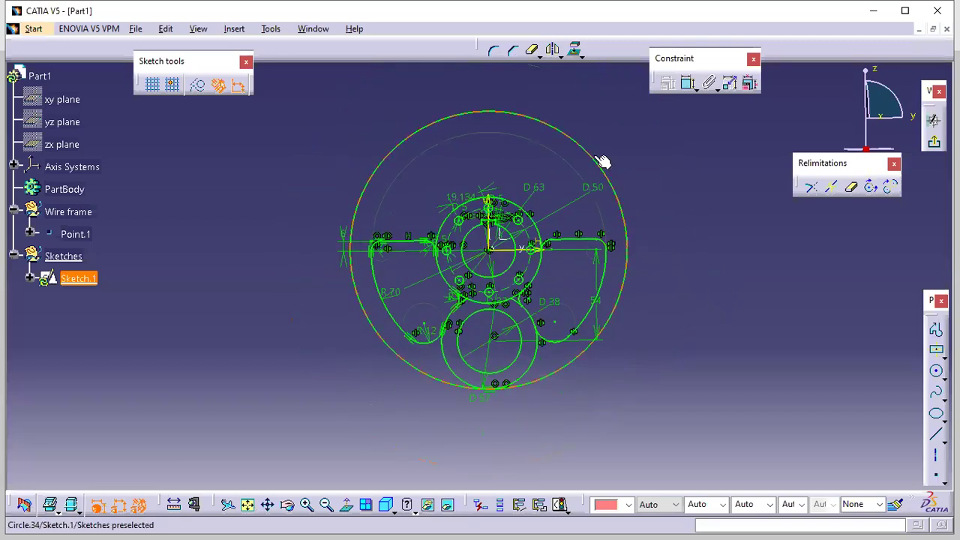
{"action": "left_click", "coordinate": [936, 371]}
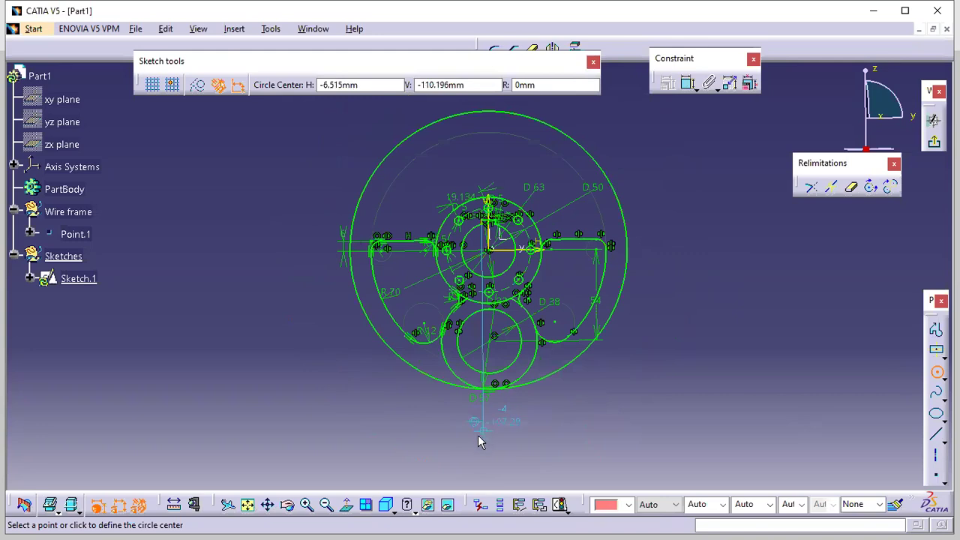
{"action": "left_click", "coordinate": [484, 436]}
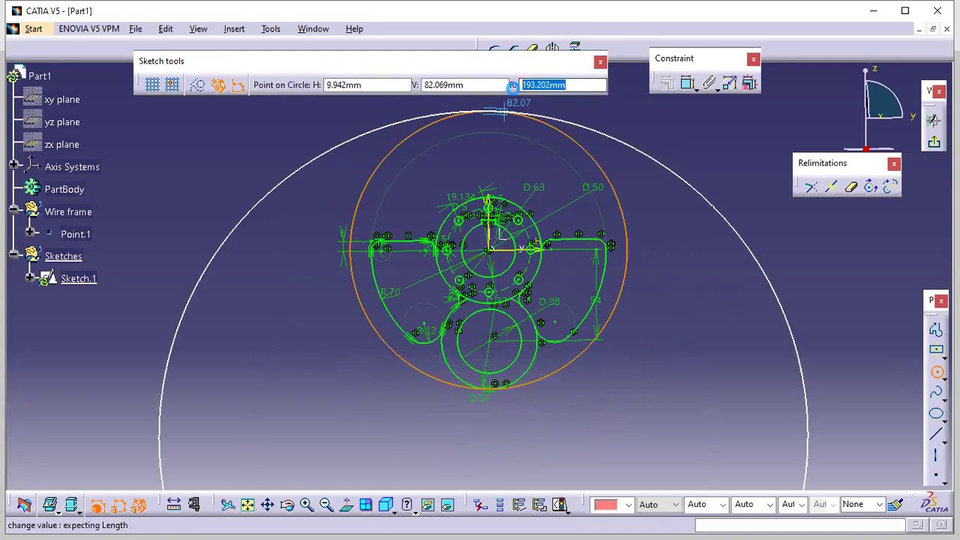
{"action": "type", "text": "9"}
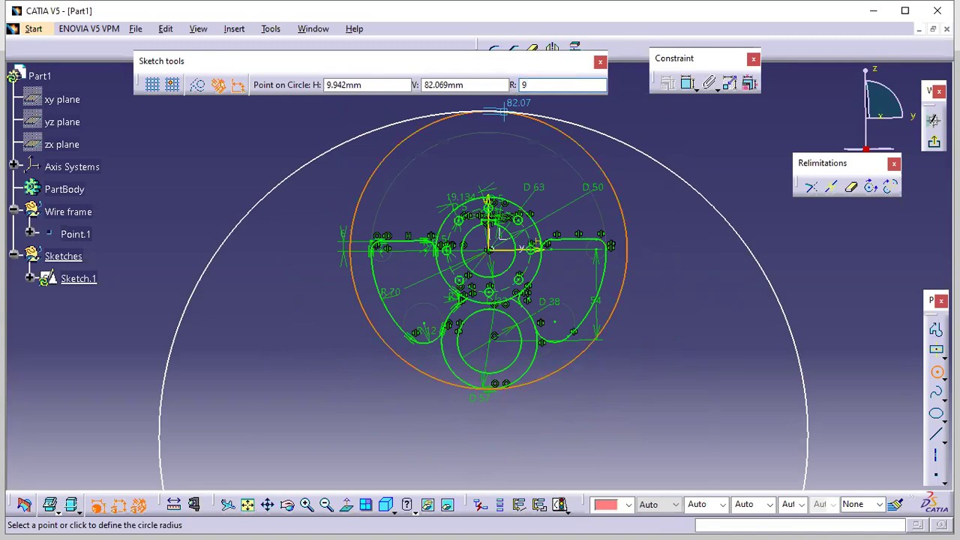
{"action": "key", "text": "Return"}
{"action": "left_click", "coordinate": [562, 404]}
Step: Dimension the gap between the 9 mm radius circle and the large rim circle, and set it to 3 mm
{"action": "middle_click_drag", "start_coordinate": [562, 404], "coordinate": [551, 294]}
{"action": "left_click", "coordinate": [687, 83]}
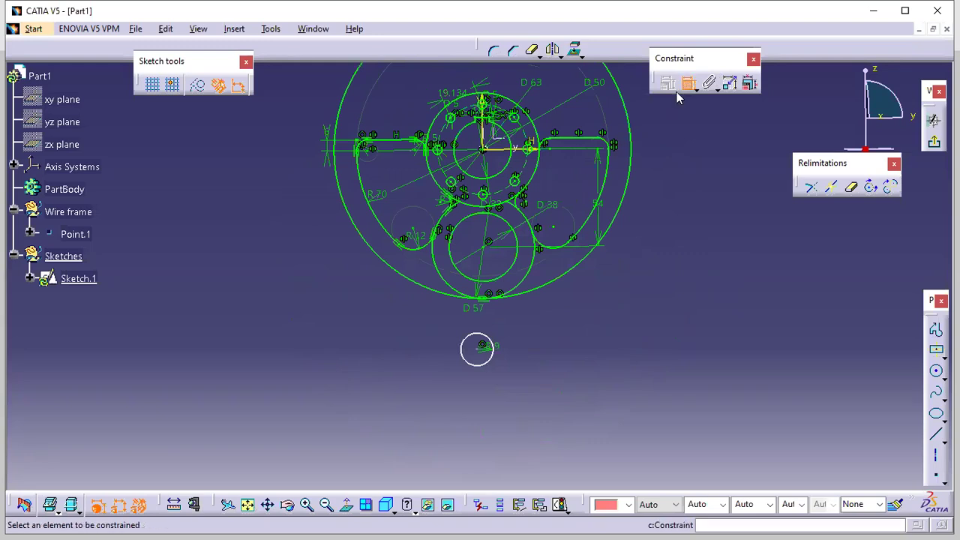
{"action": "left_click", "coordinate": [482, 333]}
{"action": "left_click", "coordinate": [501, 296]}
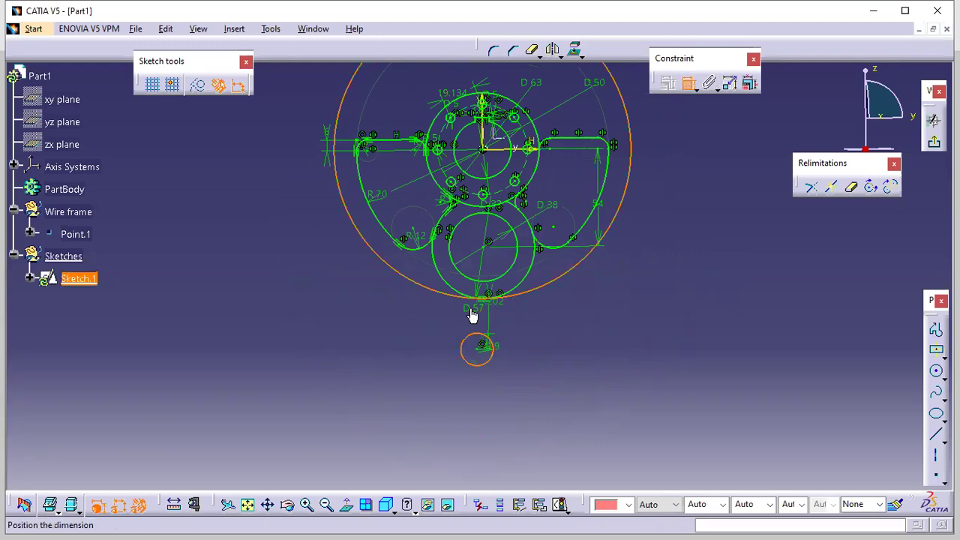
{"action": "left_click", "coordinate": [599, 312]}
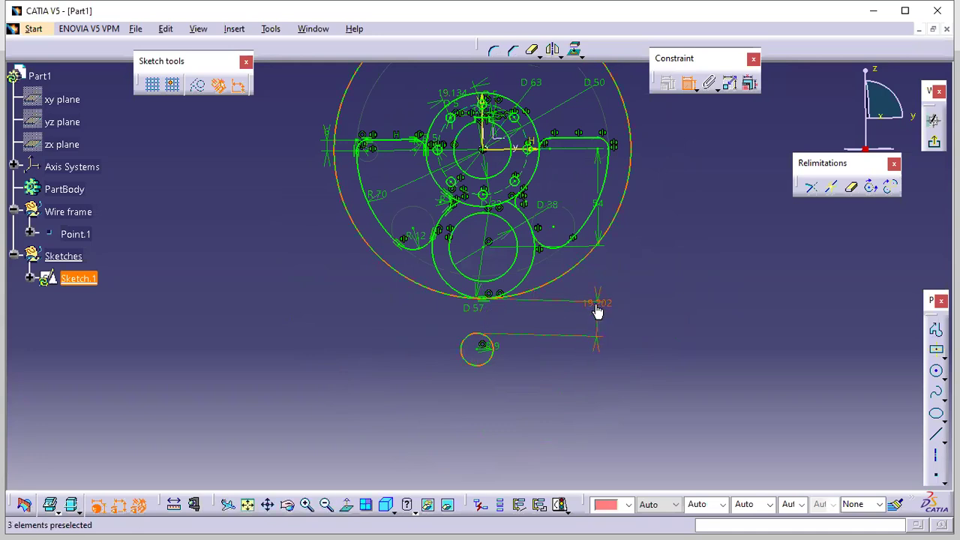
{"action": "double_click", "coordinate": [597, 307]}
{"action": "type", "text": "8"}
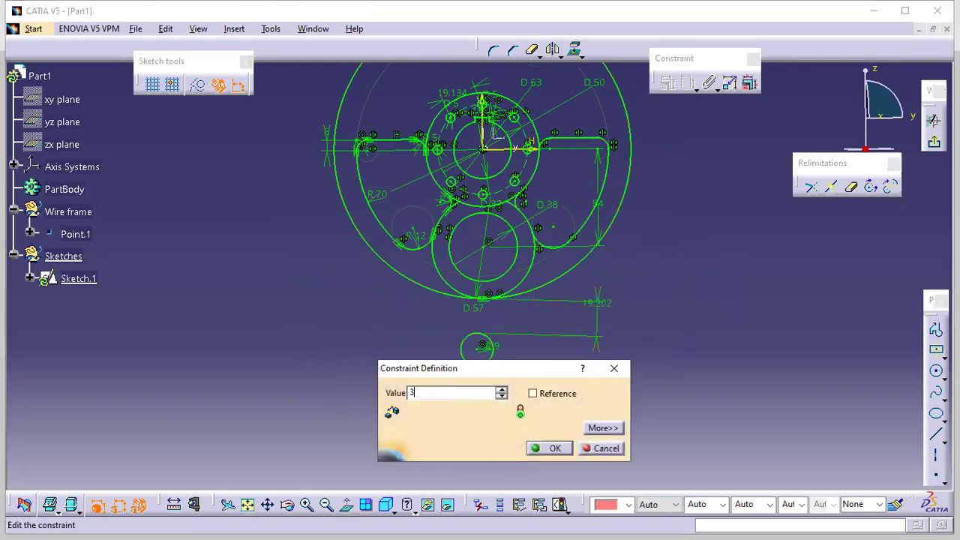
{"action": "key", "text": "Return"}
{"action": "middle_click_drag", "start_coordinate": [510, 373], "coordinate": [514, 307]}
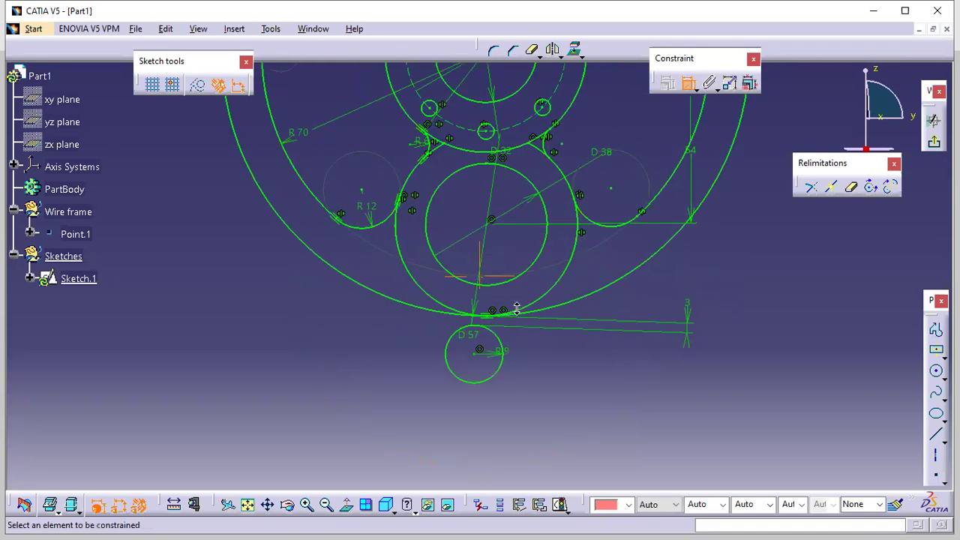
{"action": "middle_click_drag", "start_coordinate": [603, 175], "coordinate": [604, 207]}
{"action": "left_click", "coordinate": [686, 88]}
Step: Start the Circle command, switch to Snip & Sketch and mark an upper-left tooth in pink and the tooth tips on the right side in green
{"action": "left_click", "coordinate": [930, 372]}
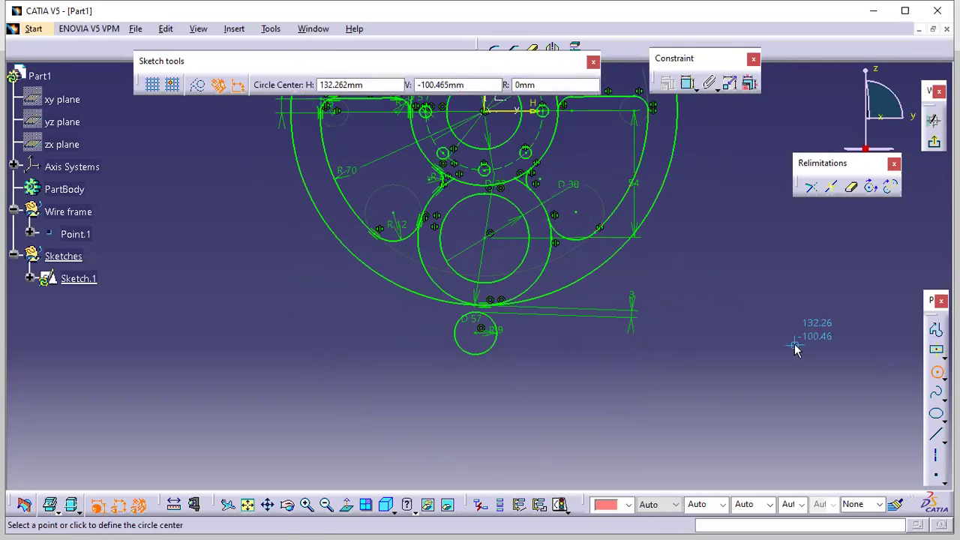
{"action": "key", "text": "alt+Tab"}
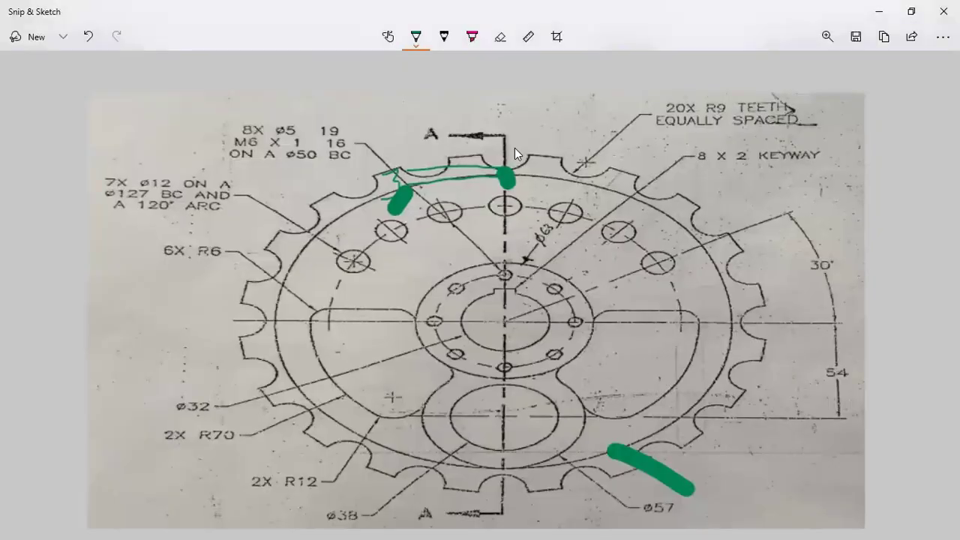
{"action": "left_click", "coordinate": [471, 36]}
{"action": "left_click", "coordinate": [415, 36]}
{"action": "mouse_move", "coordinate": [533, 154]}
{"action": "left_mouse_down"}
{"action": "mouse_move", "coordinate": [646, 179]}
{"action": "mouse_move", "coordinate": [723, 220]}
{"action": "left_mouse_up"}
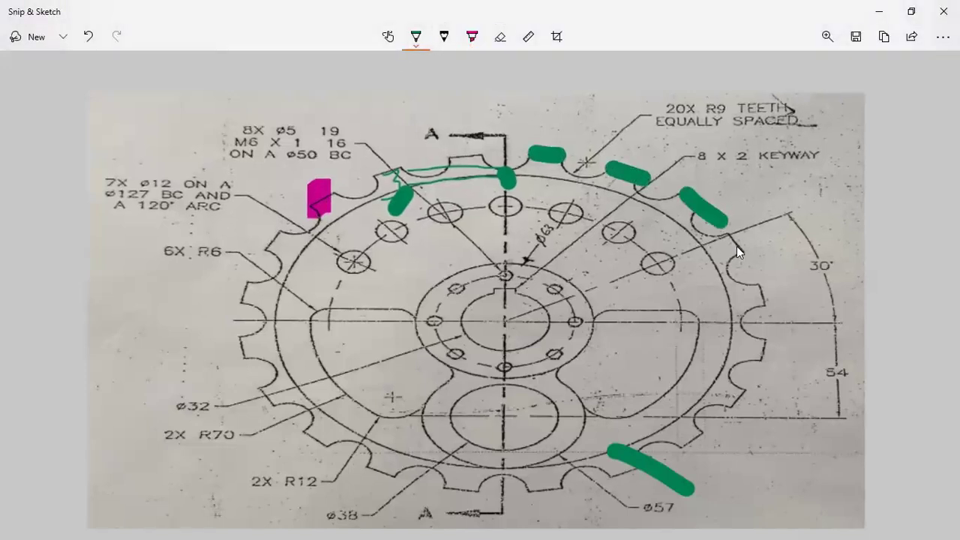
{"action": "left_click_drag", "start_coordinate": [754, 287], "coordinate": [767, 318]}
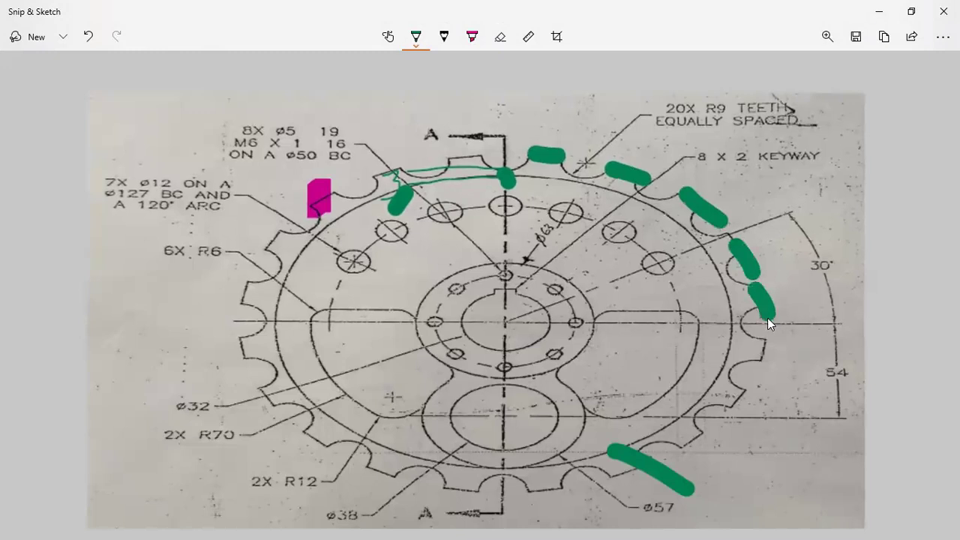
{"action": "left_click", "coordinate": [751, 376]}
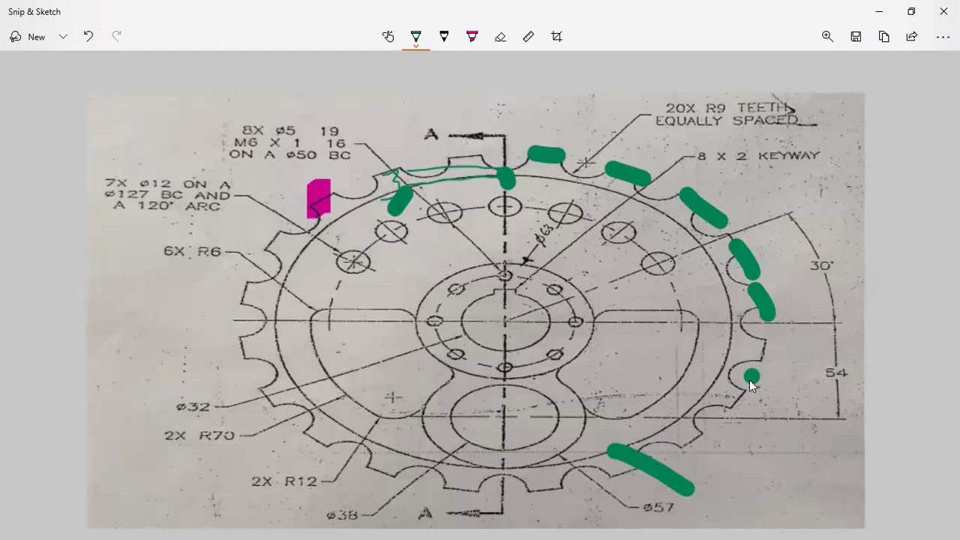
Step: Return to CATIA V5 and sketch an outer circle centred on the origin, passing through the centre of the 9 mm radius circle
{"action": "key", "text": "alt+Tab"}
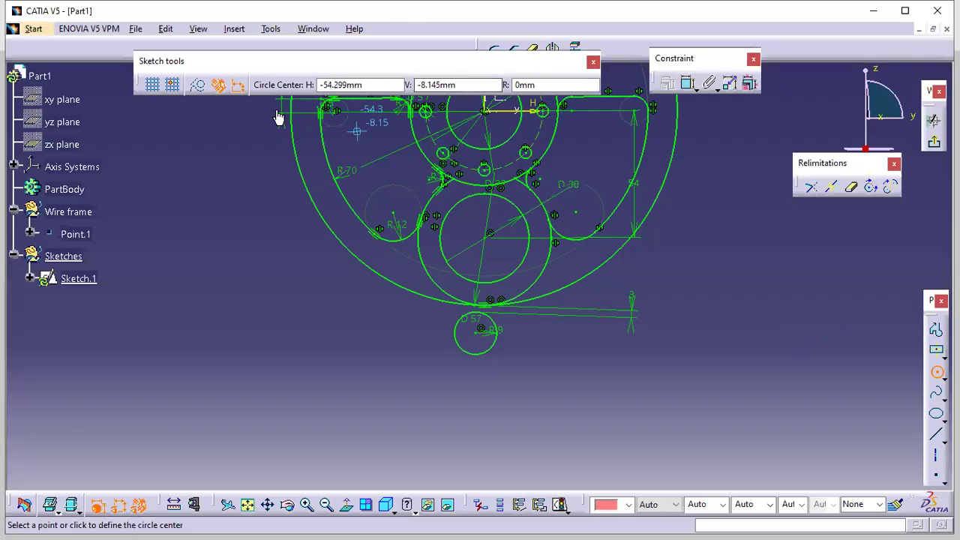
{"action": "mouse_move", "coordinate": [567, 208]}
{"action": "middle_mouse_down"}
{"action": "mouse_move", "coordinate": [570, 315]}
{"action": "mouse_move", "coordinate": [560, 311]}
{"action": "middle_mouse_up"}
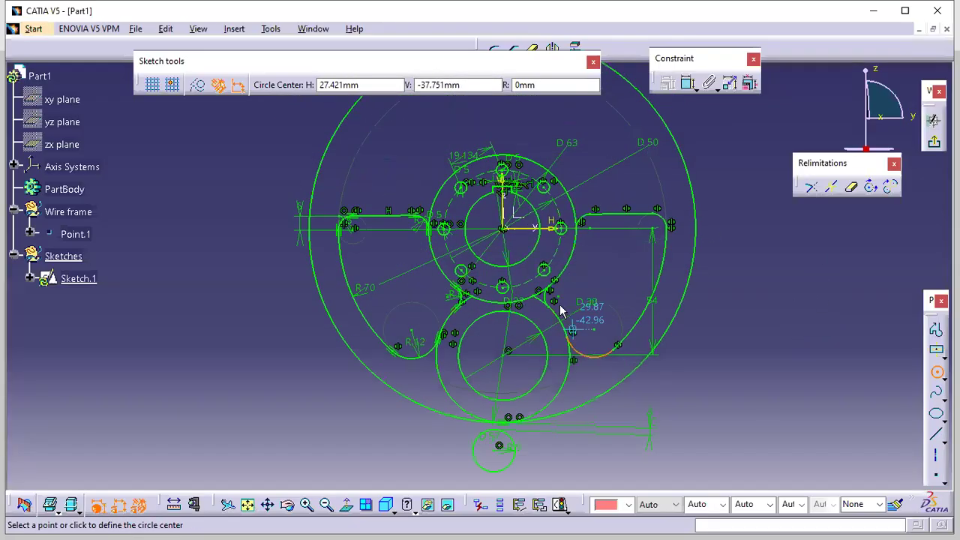
{"action": "left_click", "coordinate": [504, 230]}
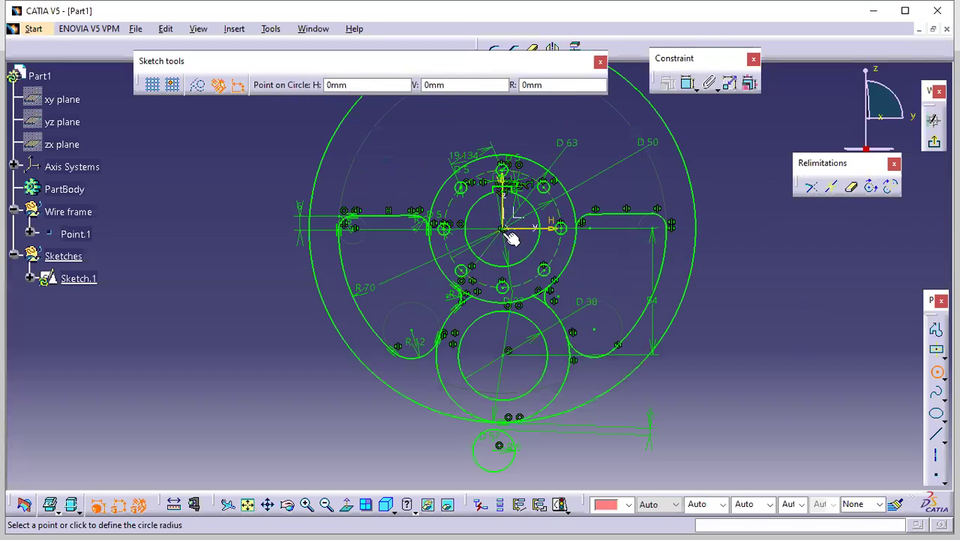
{"action": "left_click", "coordinate": [503, 457]}
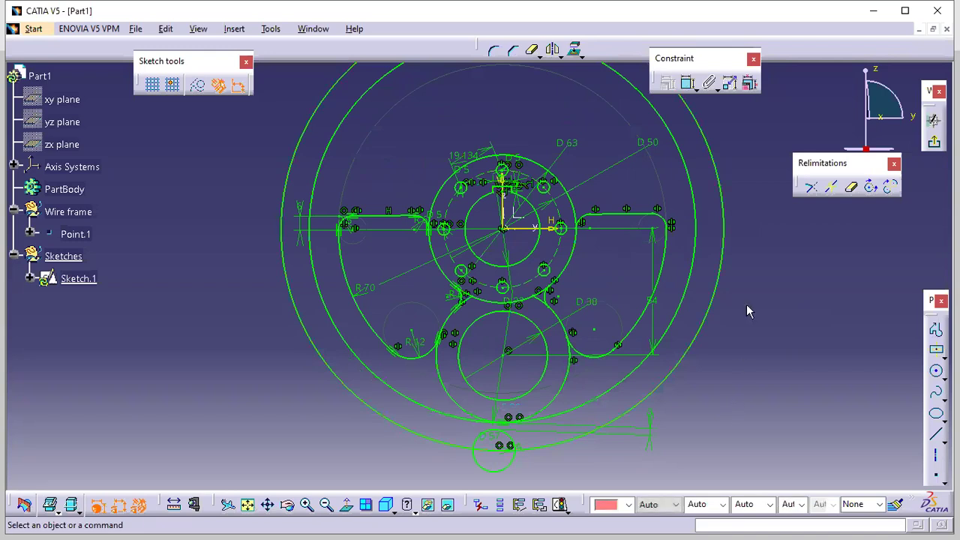
Step: Trim away the outer half of the 9 mm radius circle and the outer circle's segment between its two intersections
{"action": "mouse_move", "coordinate": [743, 327]}
{"action": "middle_mouse_down"}
{"action": "mouse_move", "coordinate": [733, 328]}
{"action": "mouse_move", "coordinate": [741, 304]}
{"action": "middle_mouse_up"}
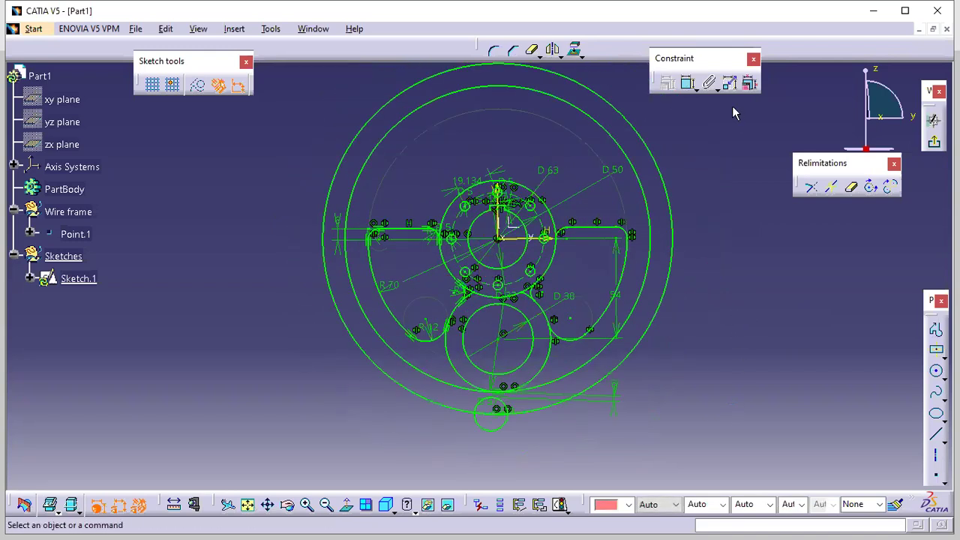
{"action": "left_click", "coordinate": [851, 186]}
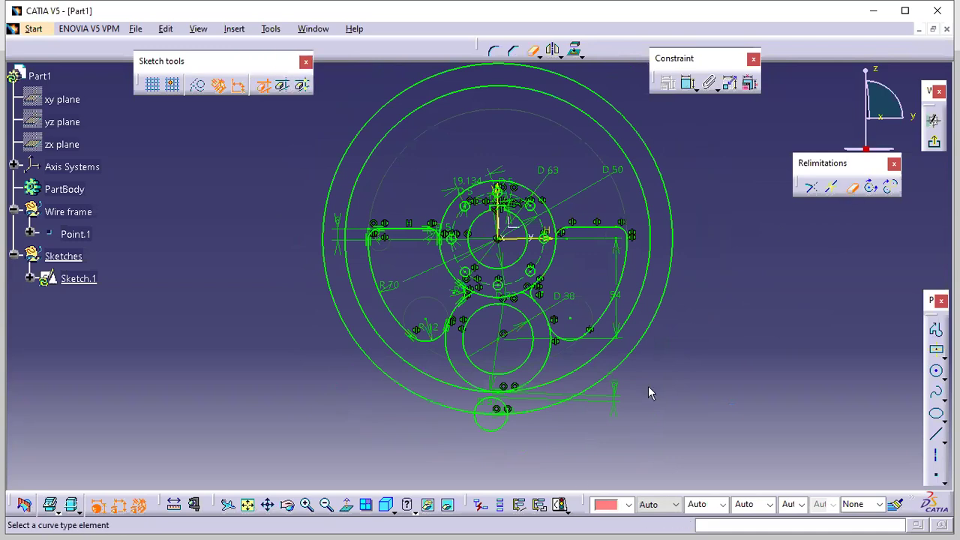
{"action": "mouse_move", "coordinate": [608, 412]}
{"action": "middle_mouse_down"}
{"action": "mouse_move", "coordinate": [641, 266]}
{"action": "mouse_move", "coordinate": [540, 424]}
{"action": "mouse_move", "coordinate": [469, 349]}
{"action": "middle_mouse_up"}
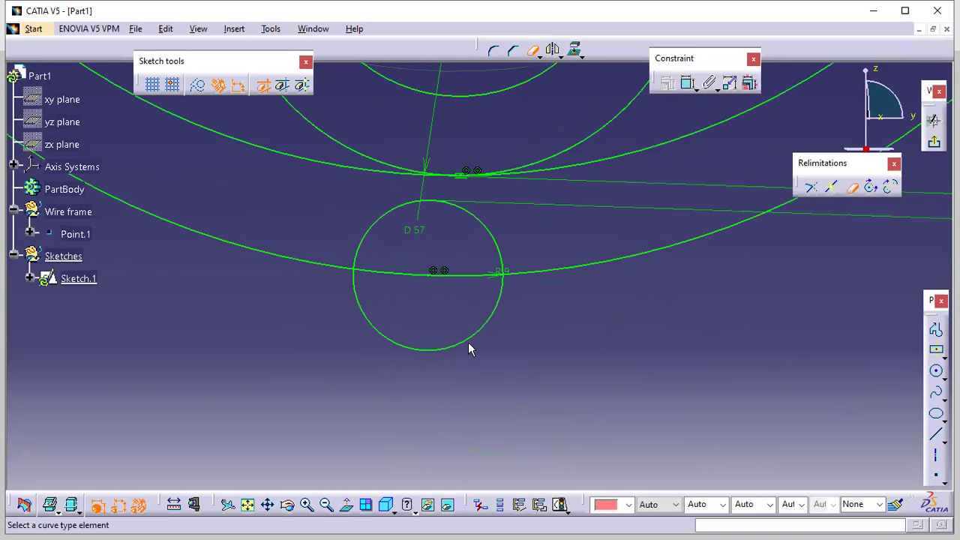
{"action": "left_click", "coordinate": [473, 347]}
{"action": "left_click", "coordinate": [454, 276]}
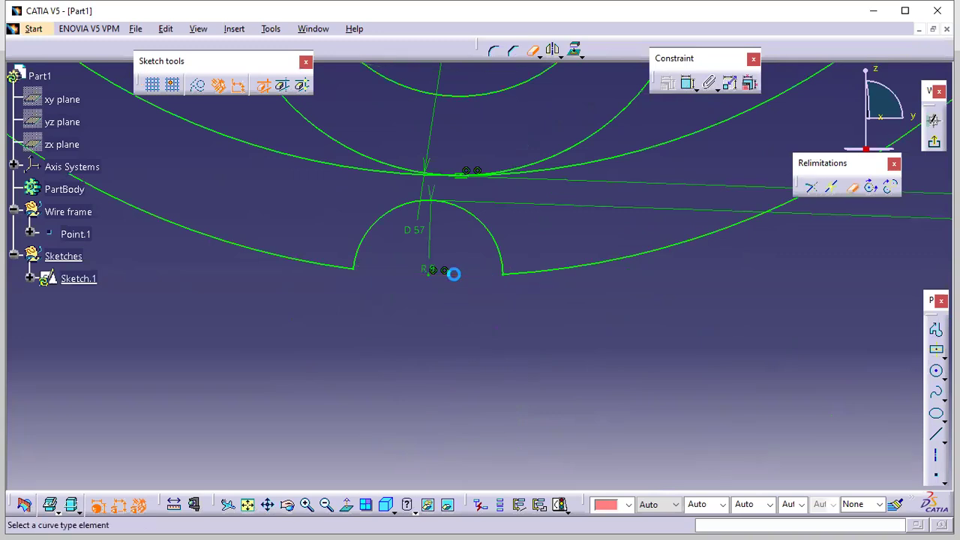
{"action": "mouse_move", "coordinate": [505, 223]}
{"action": "middle_mouse_down"}
{"action": "mouse_move", "coordinate": [516, 299]}
{"action": "mouse_move", "coordinate": [510, 328]}
{"action": "mouse_move", "coordinate": [531, 401]}
{"action": "mouse_move", "coordinate": [491, 443]}
{"action": "mouse_move", "coordinate": [497, 452]}
{"action": "mouse_move", "coordinate": [410, 437]}
{"action": "middle_mouse_up"}
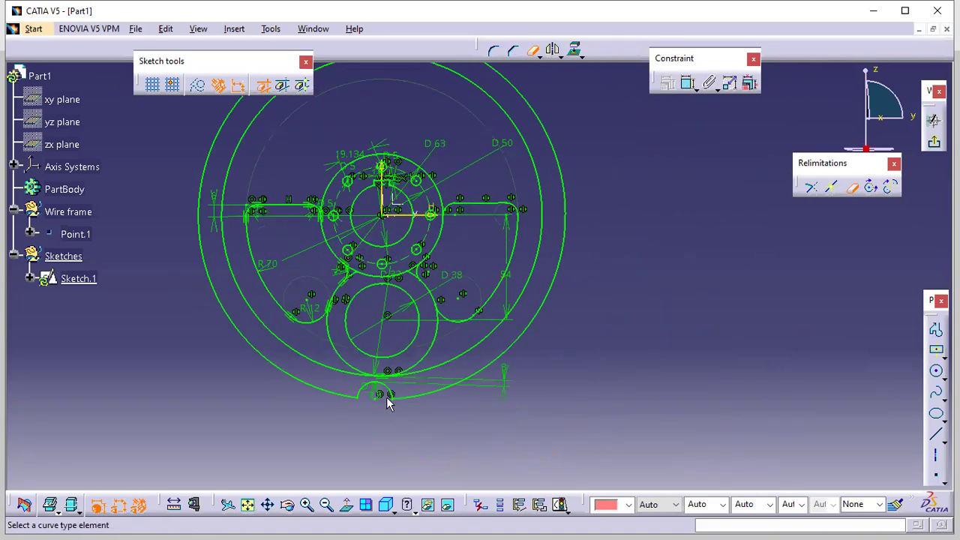
{"action": "left_click", "coordinate": [364, 386]}
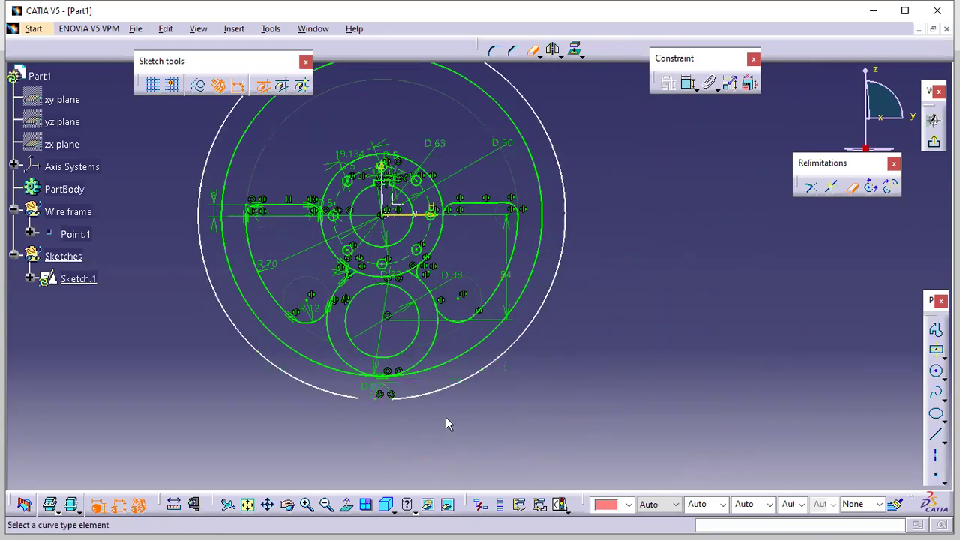
{"action": "left_click", "coordinate": [851, 189]}
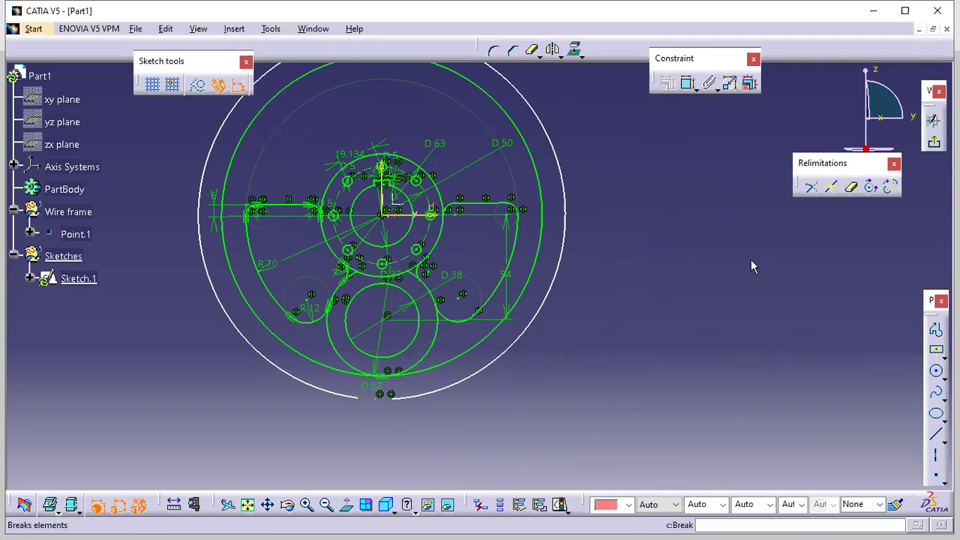
{"action": "left_click", "coordinate": [752, 262]}
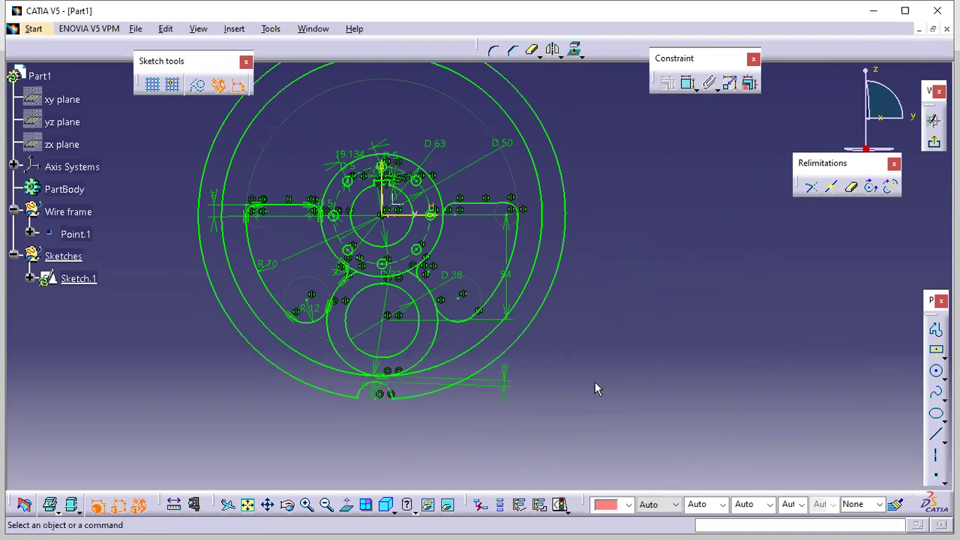
Step: Switch to Snip & Sketch, erase all ink from the reference drawing and highlight the 20X tooth quantity in pink
{"action": "key", "text": "alt+Tab"}
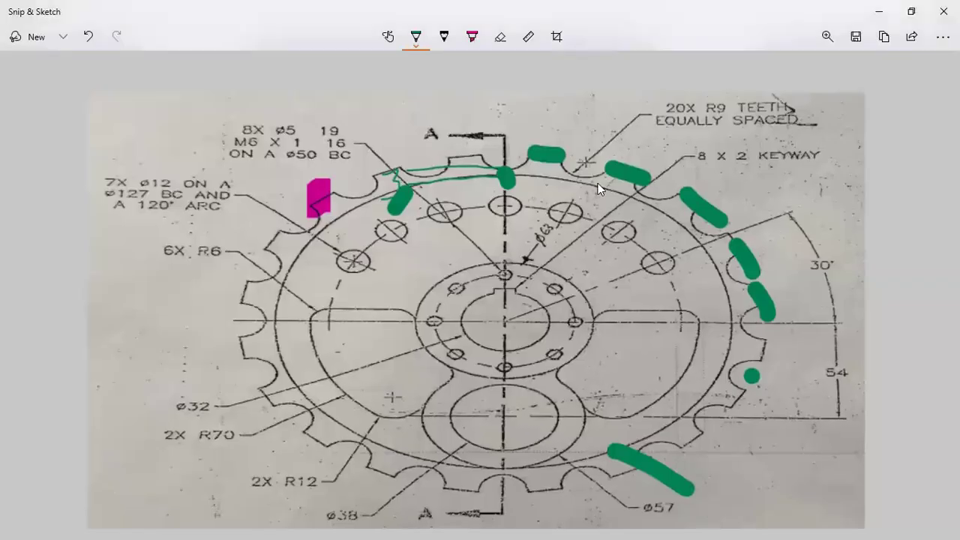
{"action": "left_click", "coordinate": [506, 45]}
{"action": "left_click", "coordinate": [509, 81]}
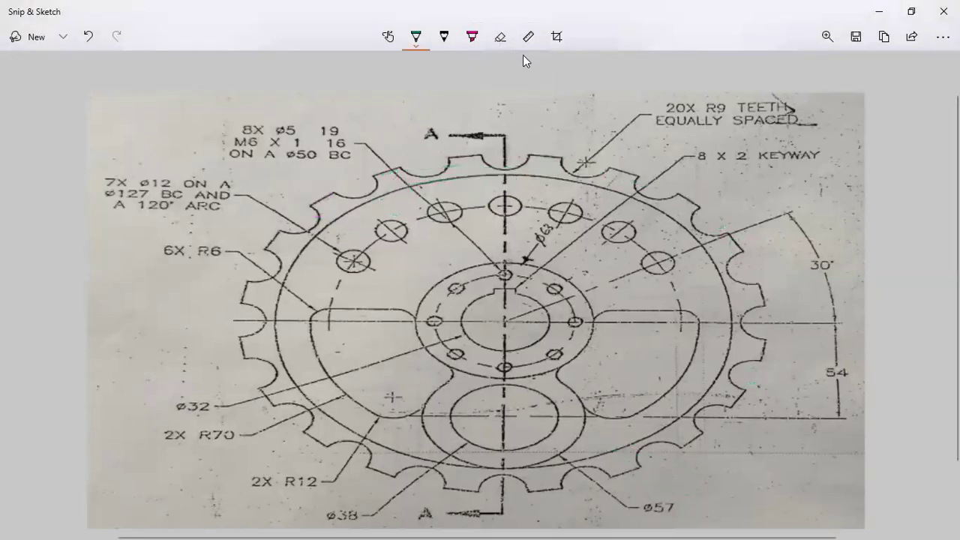
{"action": "left_click", "coordinate": [474, 43]}
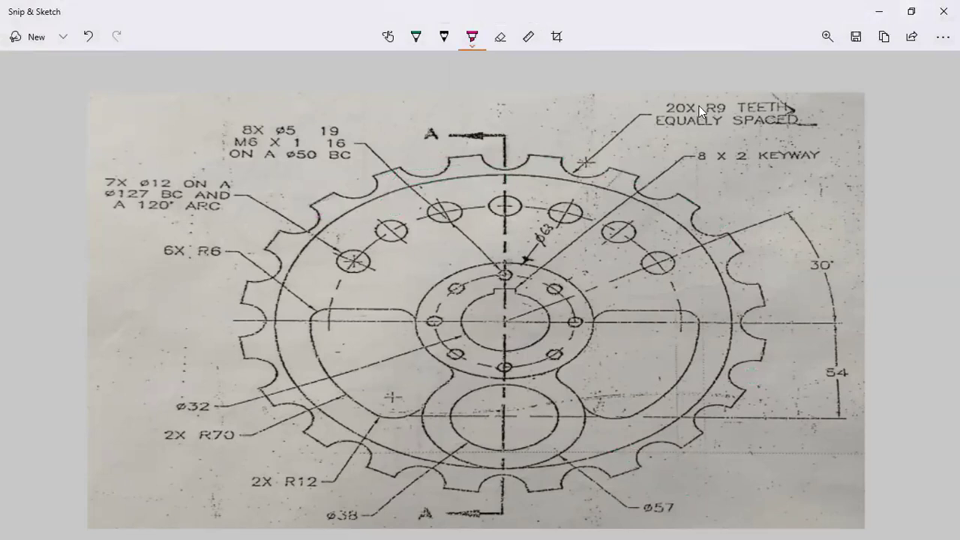
{"action": "left_click_drag", "start_coordinate": [701, 106], "coordinate": [668, 107]}
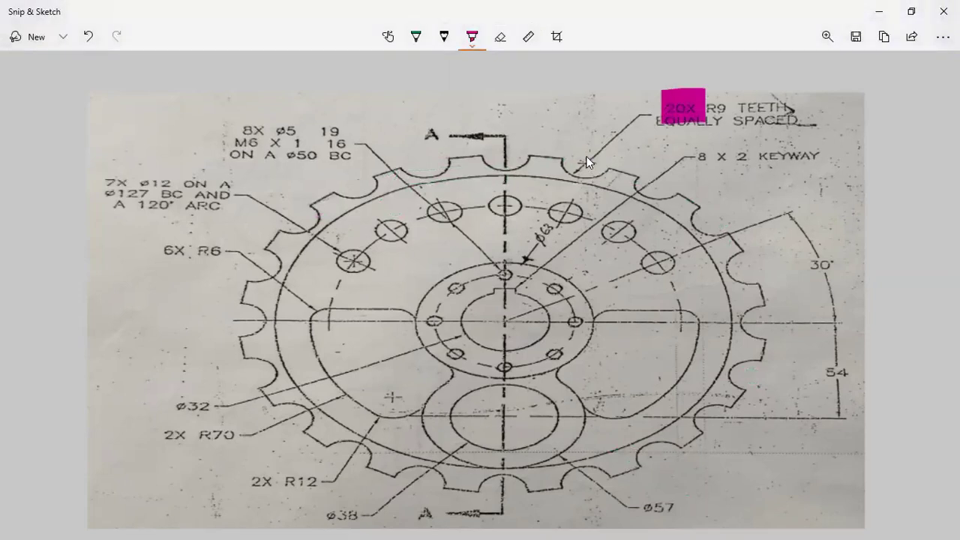
Step: Mark the tooth recesses around the lower-right part of the sprocket rim in pink
{"action": "left_click_drag", "start_coordinate": [586, 488], "coordinate": [566, 398]}
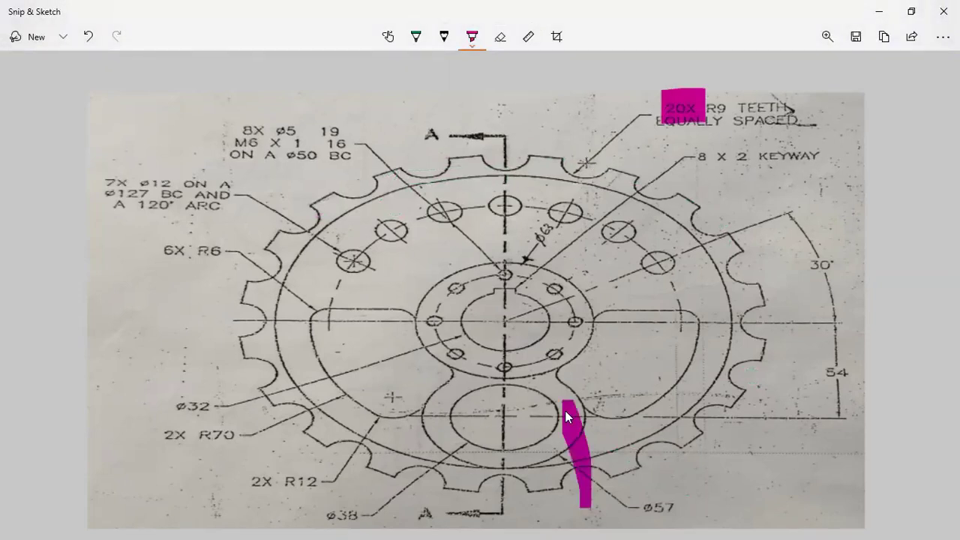
{"action": "left_click_drag", "start_coordinate": [636, 406], "coordinate": [660, 461]}
{"action": "left_click_drag", "start_coordinate": [711, 412], "coordinate": [665, 395]}
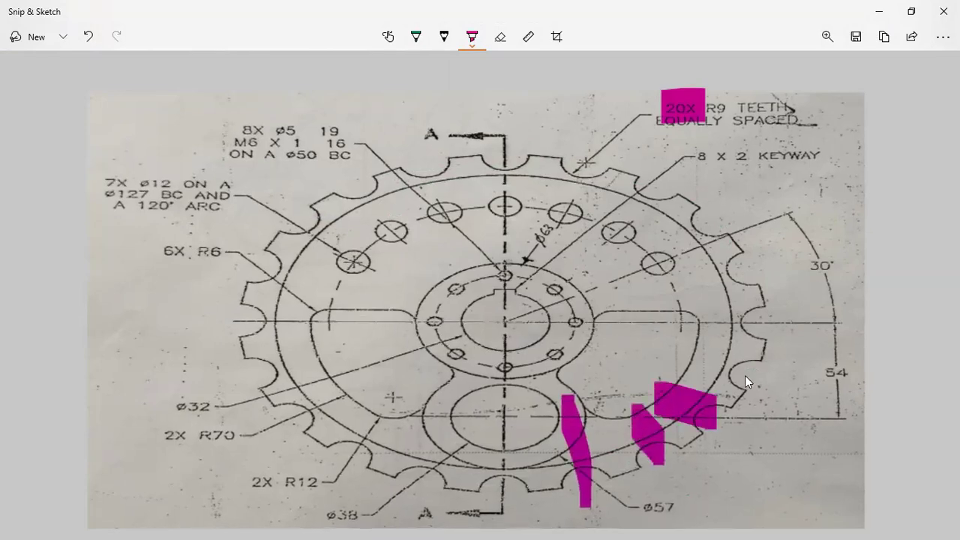
{"action": "left_click_drag", "start_coordinate": [727, 366], "coordinate": [725, 366]}
{"action": "left_click_drag", "start_coordinate": [726, 318], "coordinate": [729, 317]}
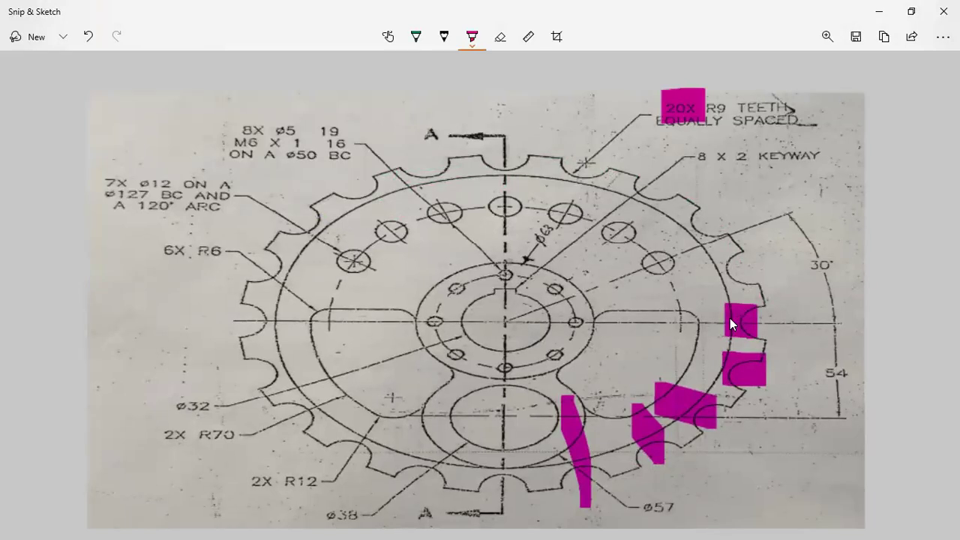
Step: Return to CATIA V5 and rotate-copy the trimmed R9 arc about the origin with 5 instances at an angle of 360/20
{"action": "key", "text": "alt+Tab"}
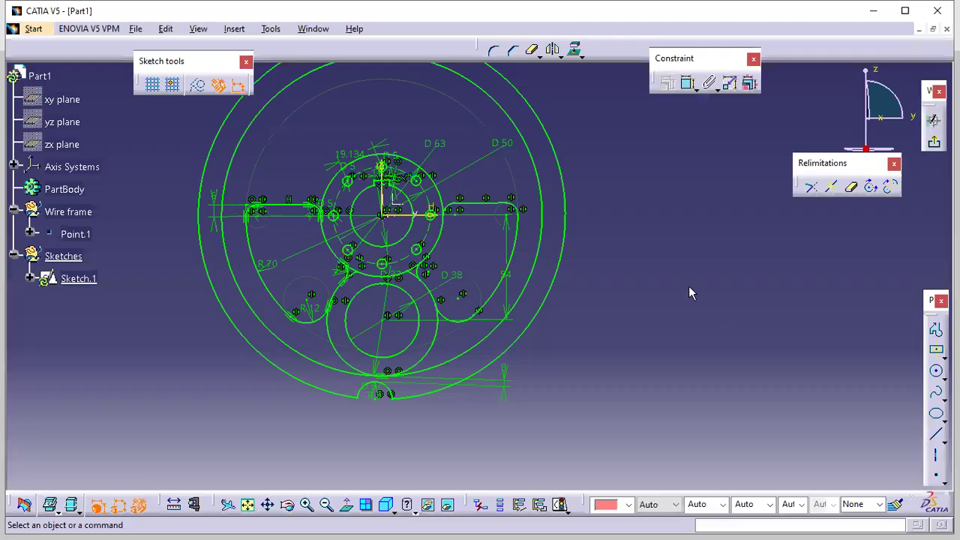
{"action": "left_click", "coordinate": [561, 59]}
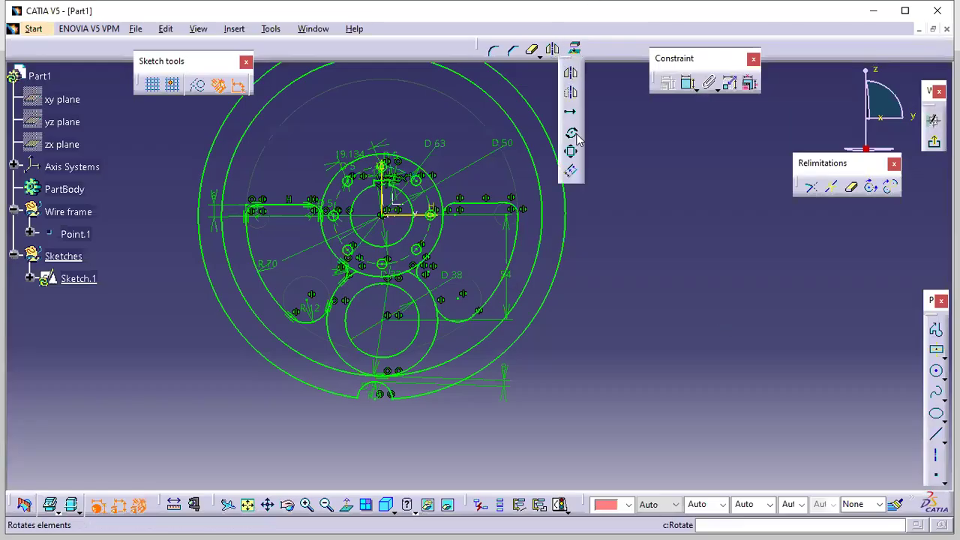
{"action": "left_click", "coordinate": [571, 135]}
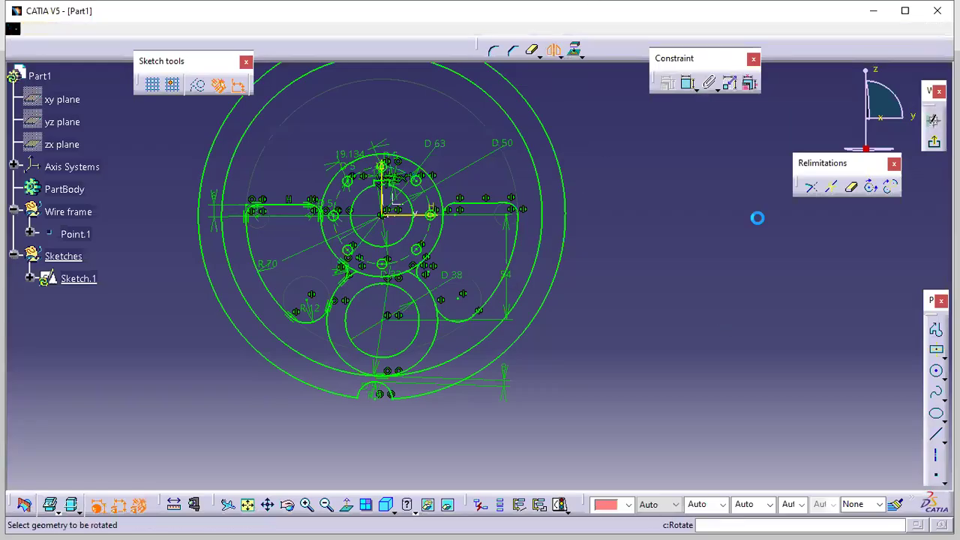
{"action": "left_click", "coordinate": [372, 395]}
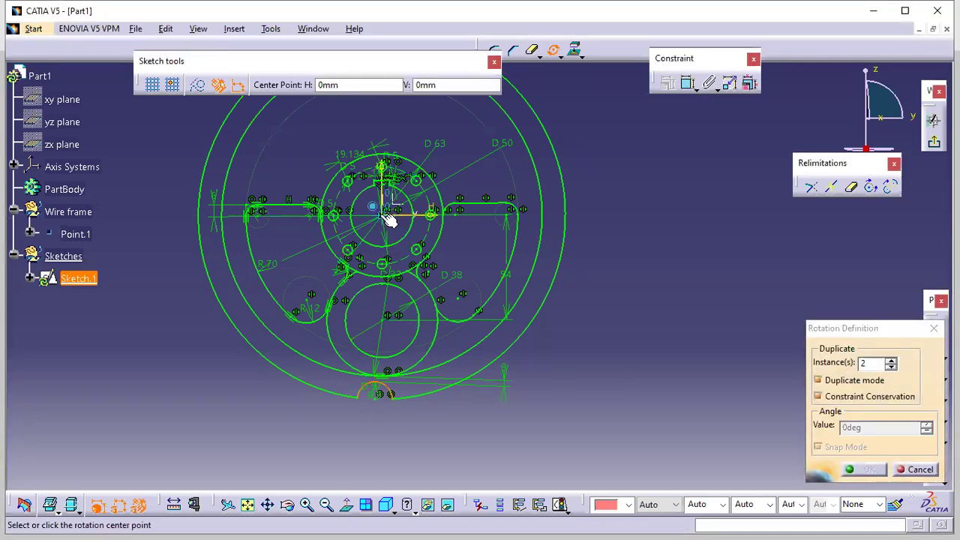
{"action": "left_click", "coordinate": [381, 215]}
{"action": "left_click_drag", "start_coordinate": [874, 364], "coordinate": [824, 359]}
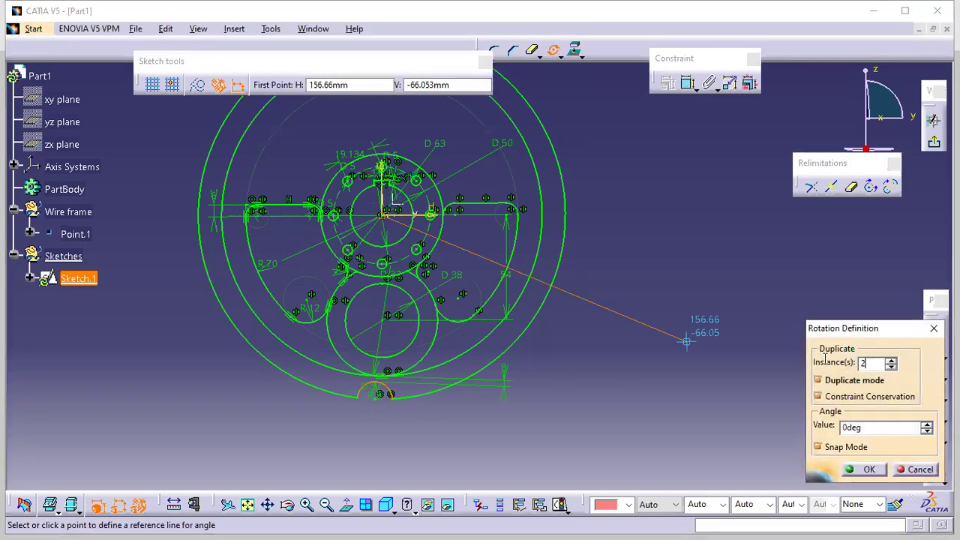
{"action": "type", "text": "5"}
{"action": "left_click_drag", "start_coordinate": [861, 428], "coordinate": [794, 438]}
{"action": "type", "text": "360/20"}
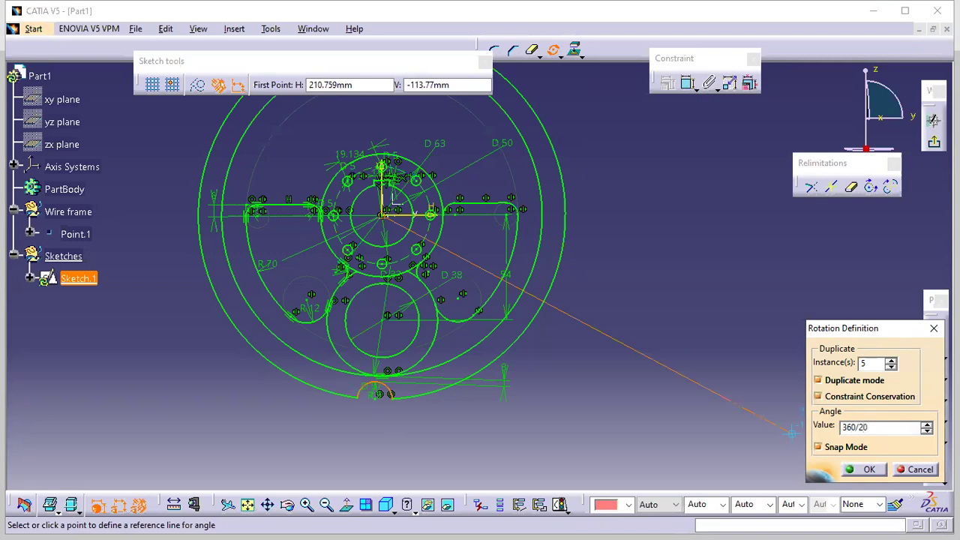
{"action": "key", "text": "Return"}
{"action": "left_click", "coordinate": [698, 366]}
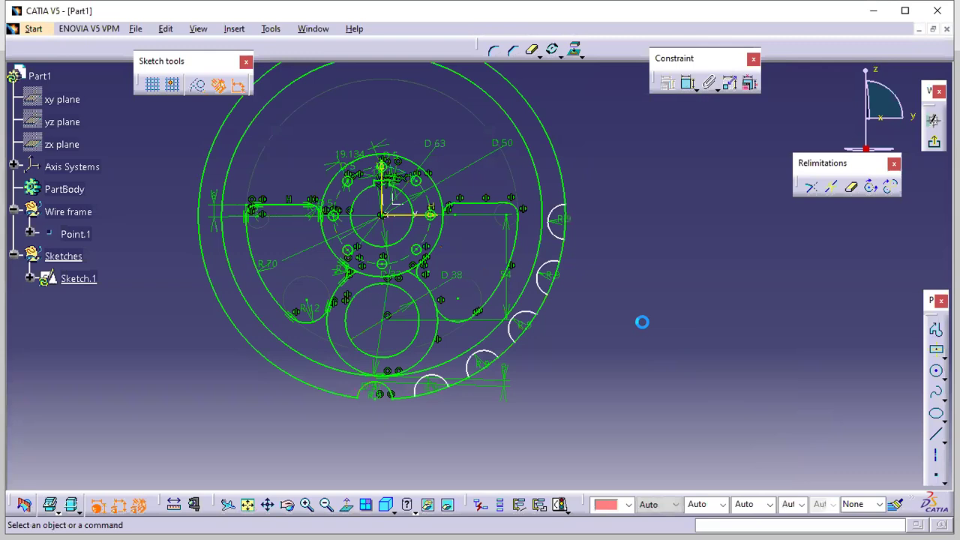
Step: Make the centre of the first copied R9 arc coincident with the outer circle
{"action": "mouse_move", "coordinate": [594, 367]}
{"action": "middle_mouse_down"}
{"action": "mouse_move", "coordinate": [649, 281]}
{"action": "mouse_move", "coordinate": [663, 127]}
{"action": "middle_mouse_up"}
{"action": "left_click", "coordinate": [660, 253]}
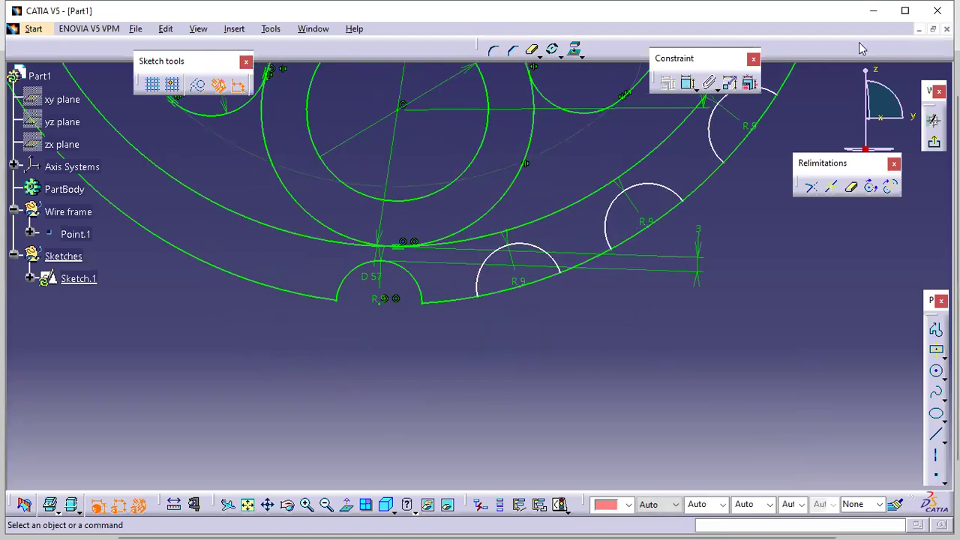
{"action": "left_click", "coordinate": [687, 82]}
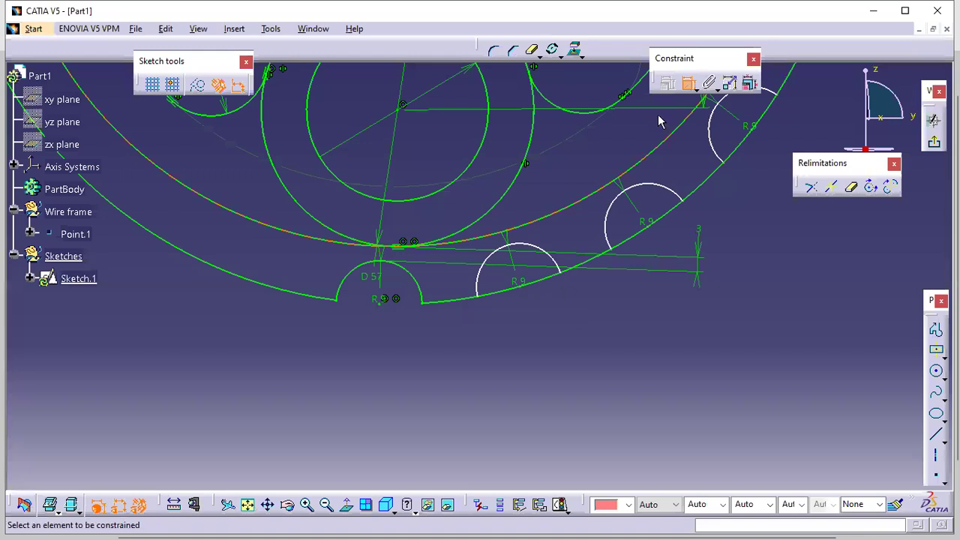
{"action": "left_click", "coordinate": [531, 314]}
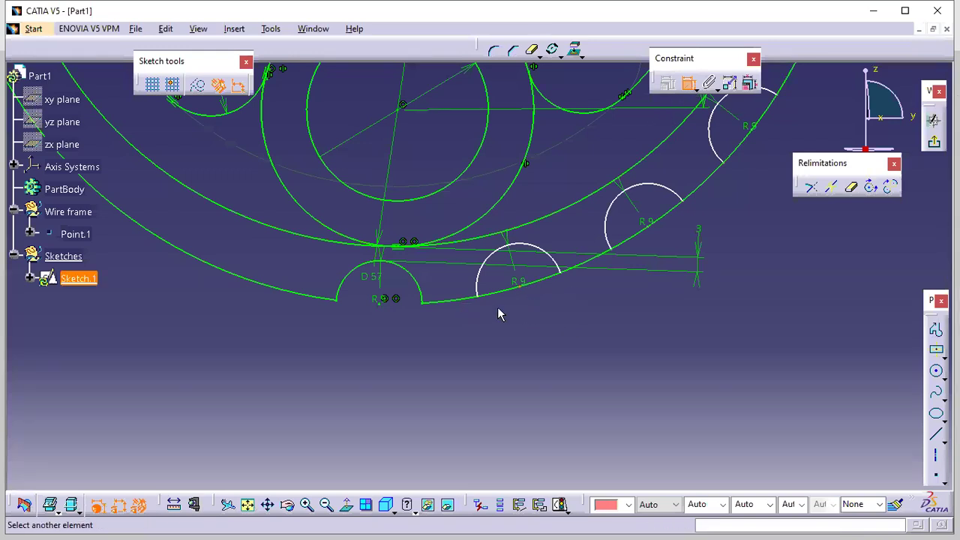
{"action": "left_click", "coordinate": [456, 304]}
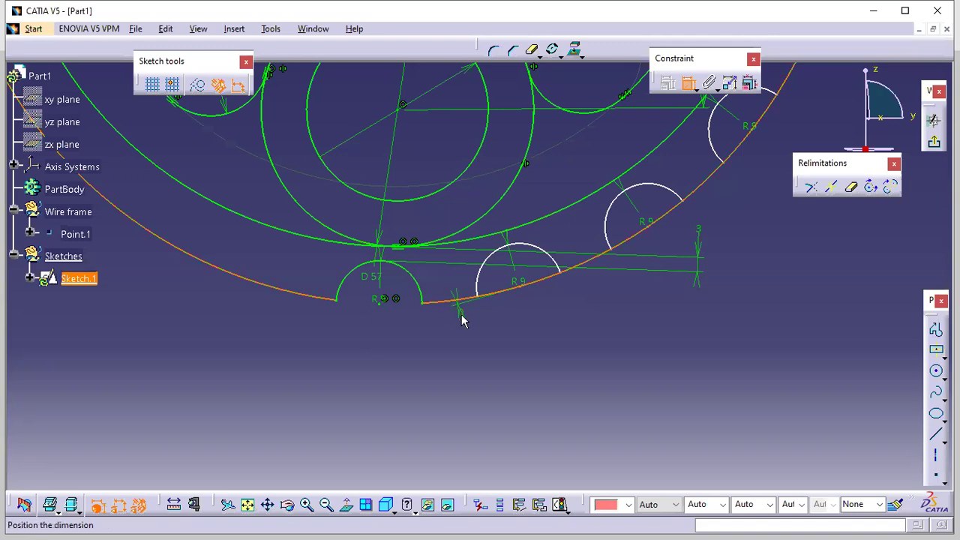
{"action": "right_click", "coordinate": [462, 446]}
{"action": "left_click", "coordinate": [502, 435]}
Step: Dimension the distance between the centres of the original R9 arc and the first copied arc
{"action": "mouse_move", "coordinate": [549, 351]}
{"action": "middle_mouse_down"}
{"action": "mouse_move", "coordinate": [539, 375]}
{"action": "mouse_move", "coordinate": [542, 321]}
{"action": "middle_mouse_up"}
{"action": "left_click", "coordinate": [540, 377]}
{"action": "left_click", "coordinate": [524, 318]}
{"action": "left_click", "coordinate": [350, 349]}
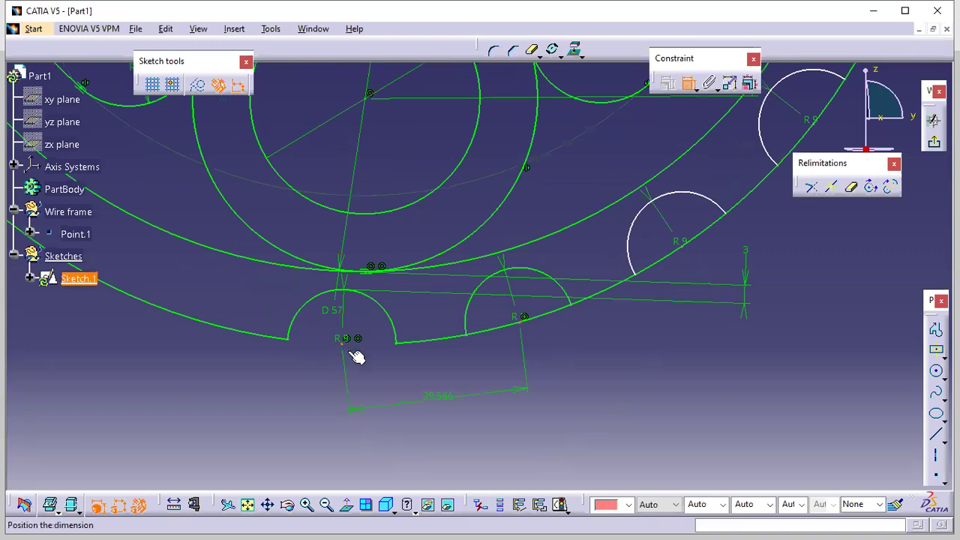
{"action": "left_click", "coordinate": [429, 407]}
Step: Make the second copied arc's centre coincident with the outer circle and dimension its distance to the first copied arc's centre
{"action": "left_click", "coordinate": [685, 247]}
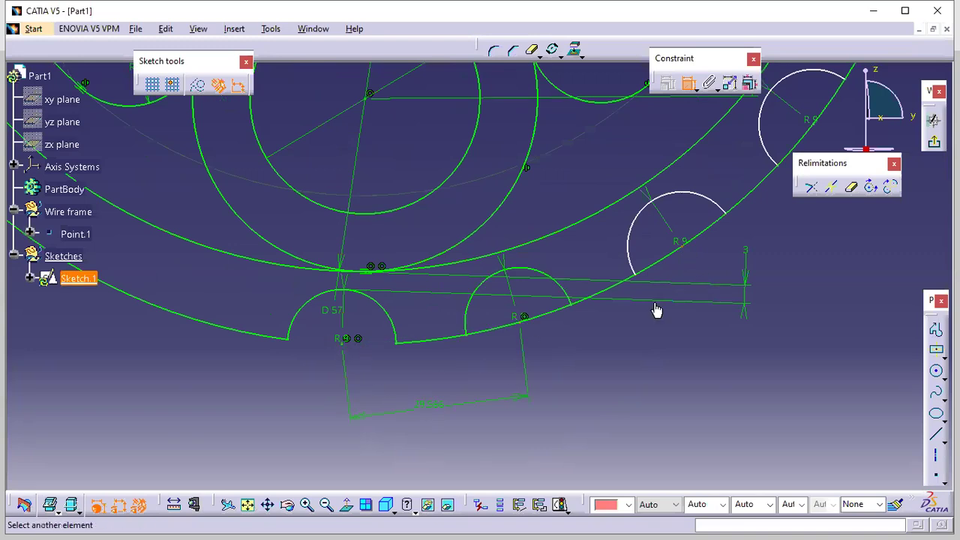
{"action": "left_click", "coordinate": [616, 289]}
{"action": "right_click", "coordinate": [659, 311]}
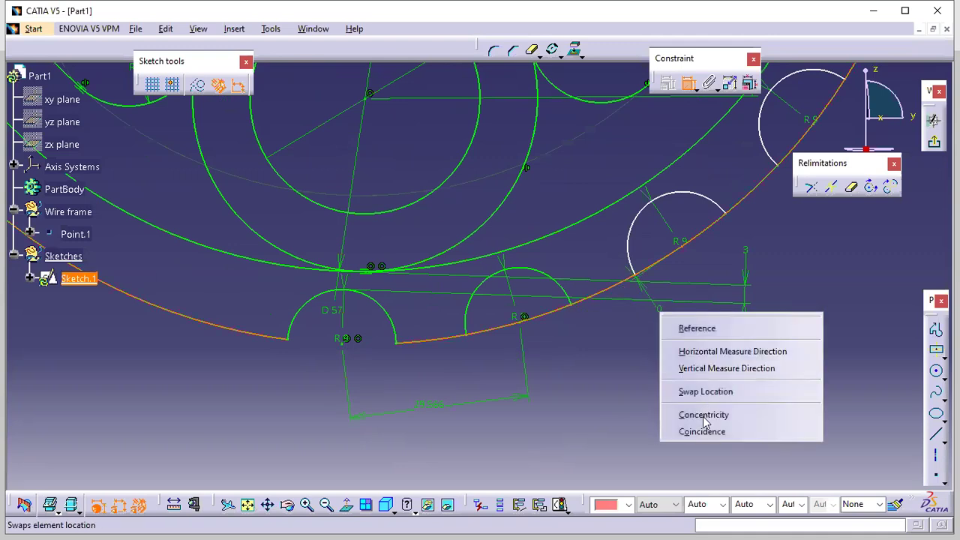
{"action": "left_click", "coordinate": [701, 432]}
{"action": "left_click", "coordinate": [679, 251]}
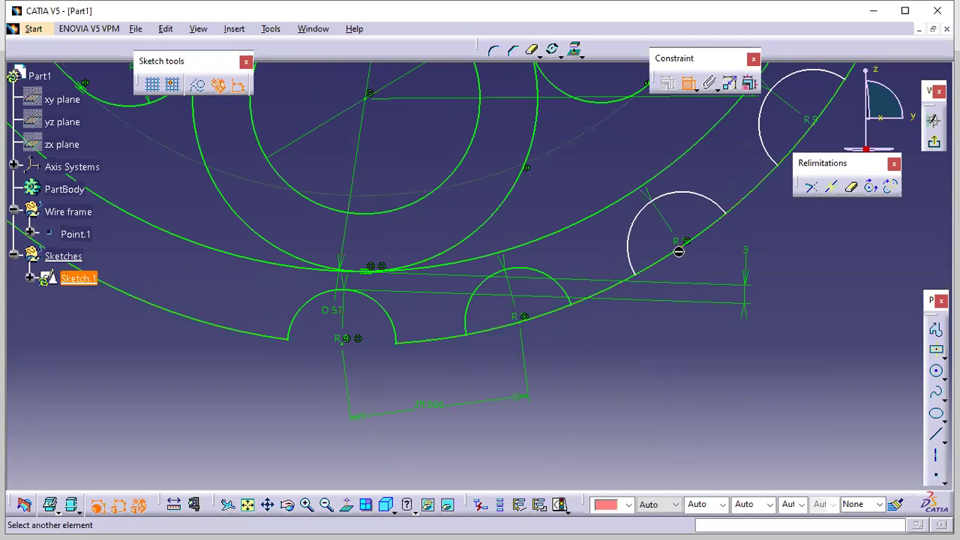
{"action": "left_click", "coordinate": [527, 321]}
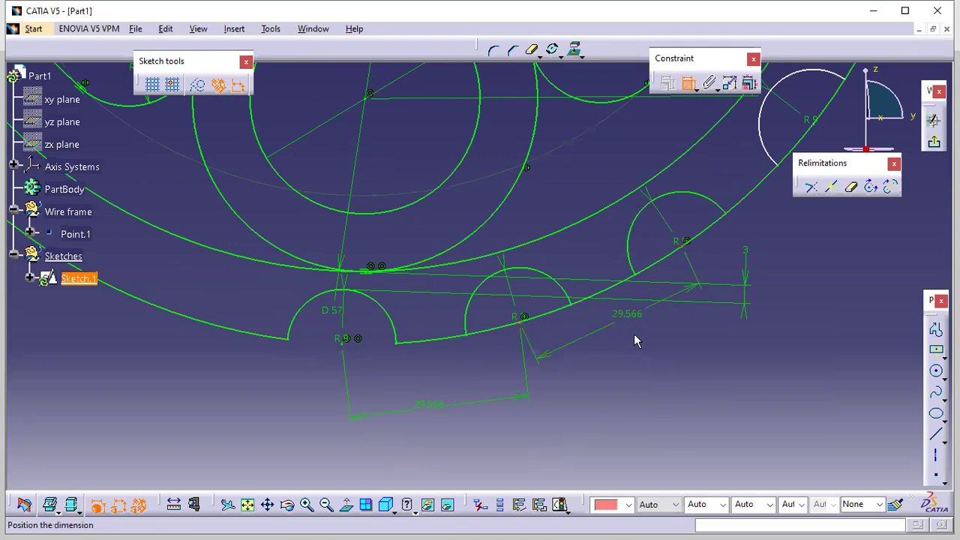
{"action": "left_click", "coordinate": [777, 238]}
Step: Make the third copied R9 arc's centre coincident with the outer circle and dimension its distance to the second copied arc's centre
{"action": "middle_click_drag", "start_coordinate": [777, 238], "coordinate": [633, 337]}
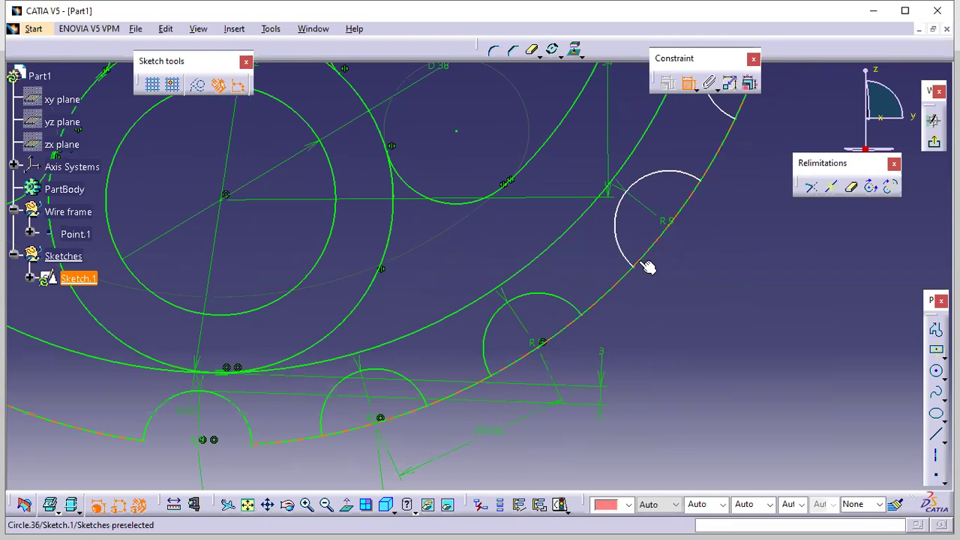
{"action": "left_click", "coordinate": [625, 278]}
{"action": "right_click", "coordinate": [638, 294]}
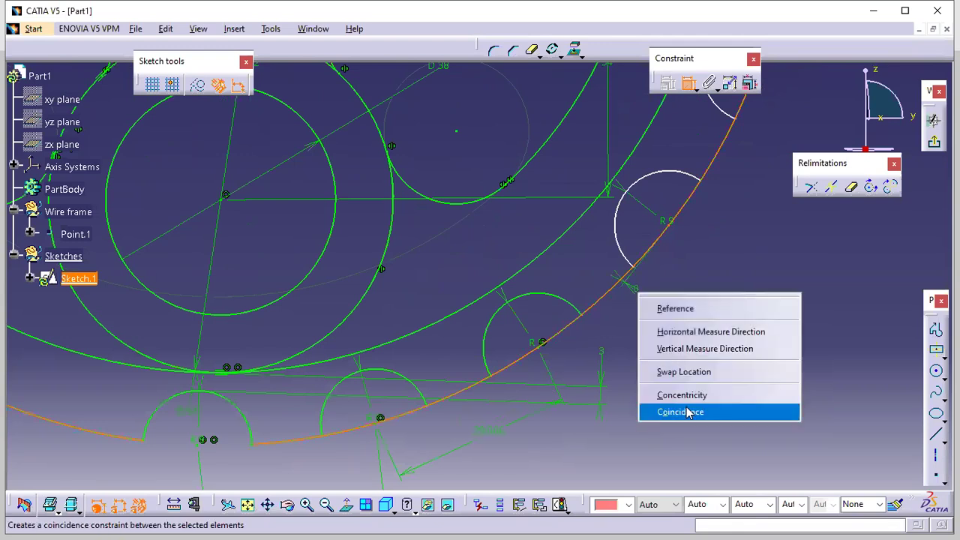
{"action": "left_click", "coordinate": [679, 411]}
{"action": "mouse_move", "coordinate": [722, 197]}
{"action": "middle_mouse_down"}
{"action": "mouse_move", "coordinate": [715, 232]}
{"action": "mouse_move", "coordinate": [668, 290]}
{"action": "mouse_move", "coordinate": [504, 404]}
{"action": "middle_mouse_up"}
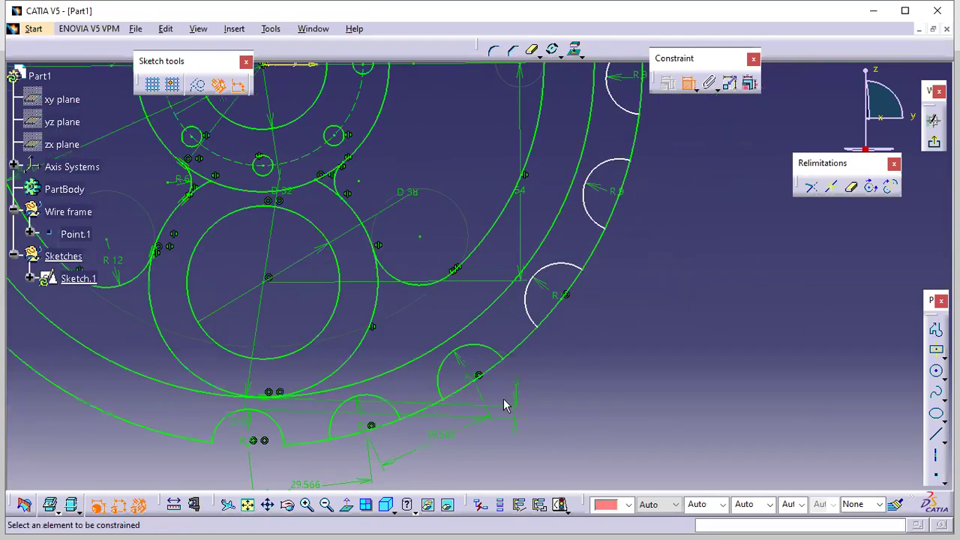
{"action": "left_click", "coordinate": [483, 386]}
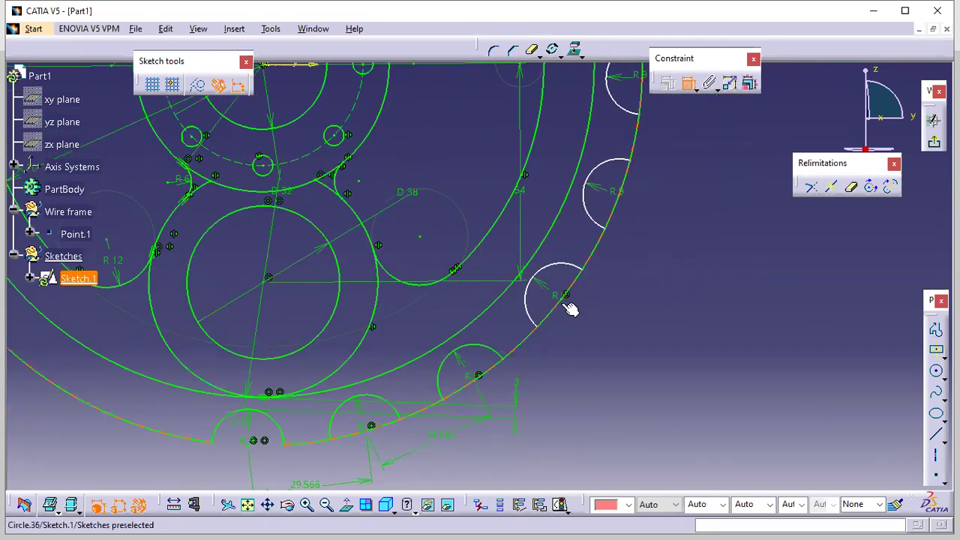
{"action": "left_click", "coordinate": [571, 300]}
{"action": "left_click", "coordinate": [585, 346]}
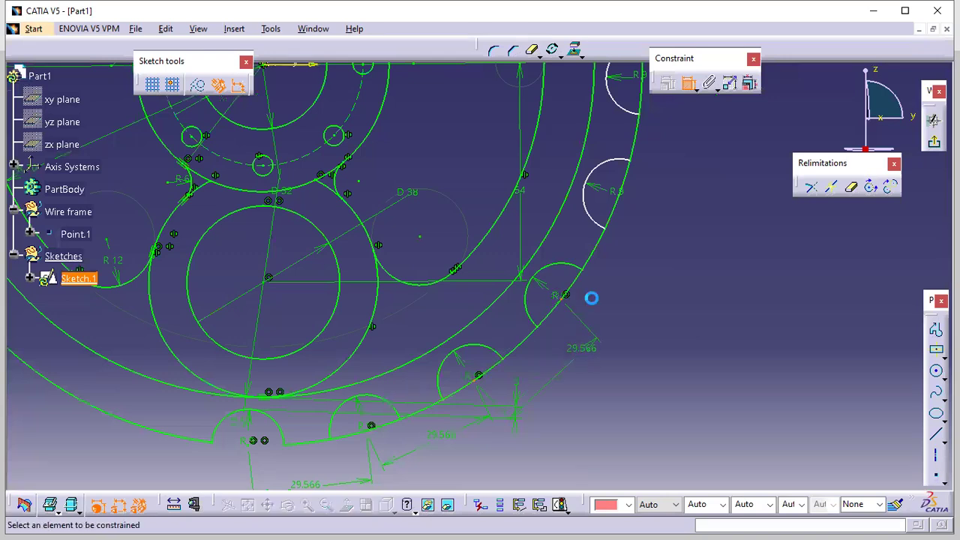
Step: Make the fourth copied R9 arc's centre coincident with the outer circle and dimension its distance to the third copied arc's centre
{"action": "left_click", "coordinate": [621, 196]}
{"action": "left_click", "coordinate": [614, 208]}
{"action": "right_click", "coordinate": [647, 211]}
{"action": "left_click", "coordinate": [679, 330]}
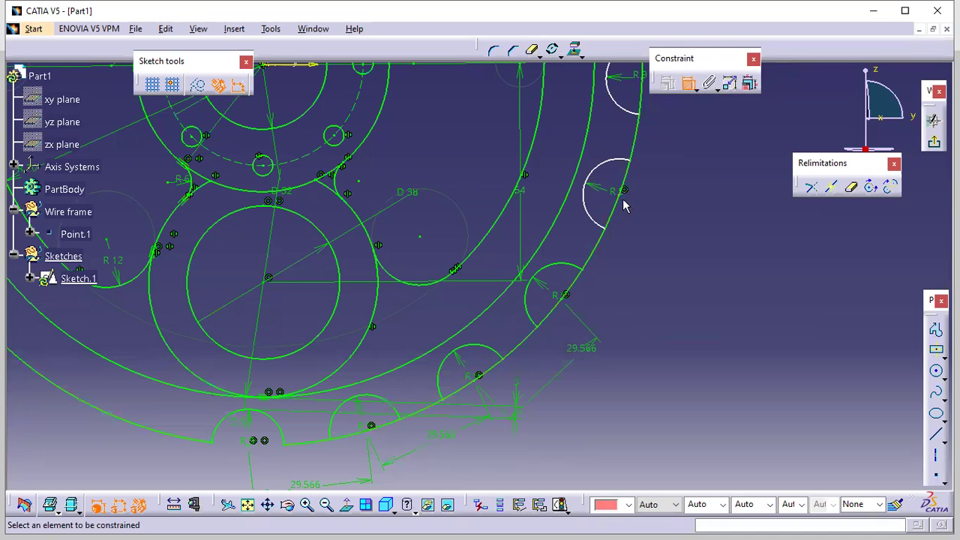
{"action": "left_click", "coordinate": [561, 301]}
{"action": "left_click", "coordinate": [647, 268]}
Step: Make the fifth copied R9 arc's centre coincident with the outer circle
{"action": "mouse_move", "coordinate": [691, 161]}
{"action": "middle_mouse_down"}
{"action": "mouse_move", "coordinate": [645, 325]}
{"action": "mouse_move", "coordinate": [620, 265]}
{"action": "middle_mouse_up"}
{"action": "left_click", "coordinate": [601, 246]}
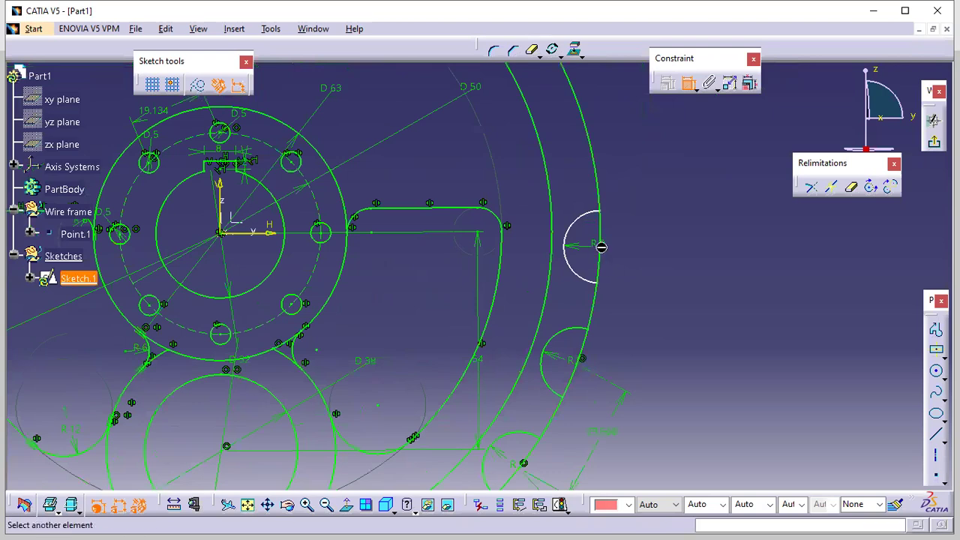
{"action": "left_click", "coordinate": [606, 184]}
{"action": "right_click", "coordinate": [646, 166]}
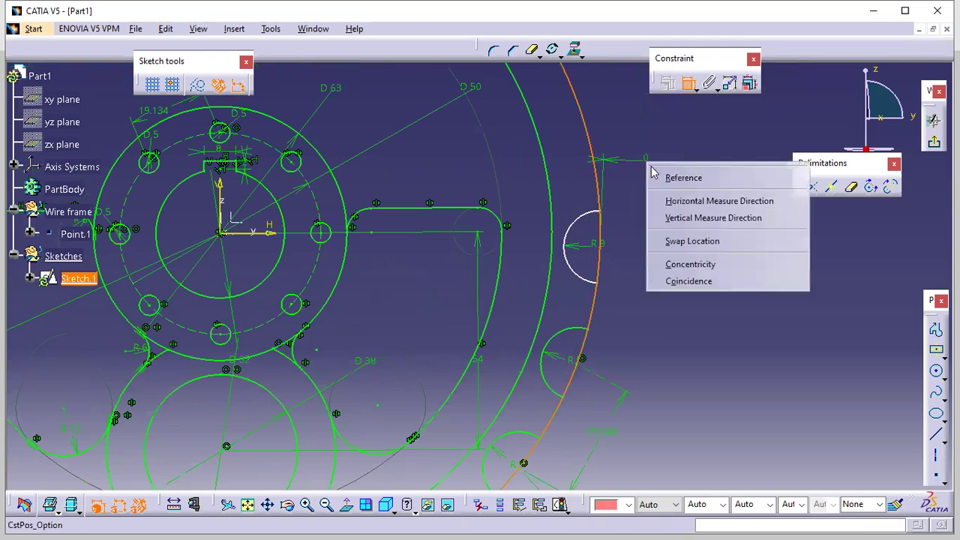
{"action": "left_click", "coordinate": [690, 280]}
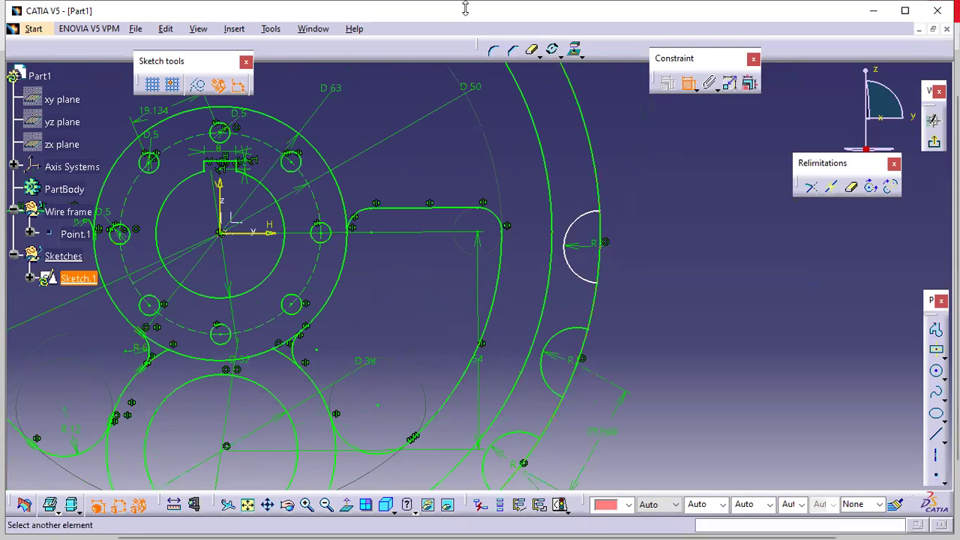
Step: Make the fifth copied R9 arc's centre coincident with the sketch's horizontal axis
{"action": "left_click", "coordinate": [267, 233]}
{"action": "right_click", "coordinate": [684, 212]}
{"action": "left_click", "coordinate": [726, 277]}
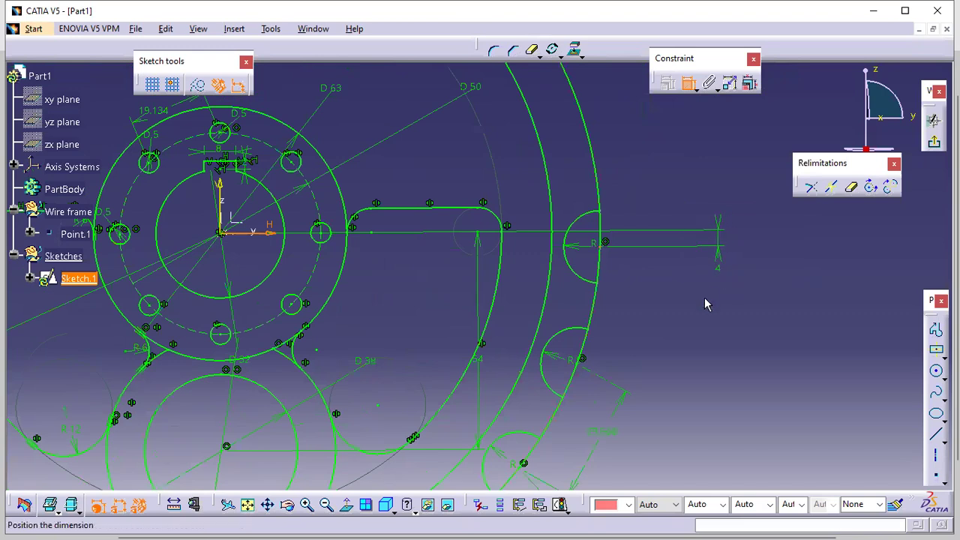
{"action": "right_click", "coordinate": [698, 274]}
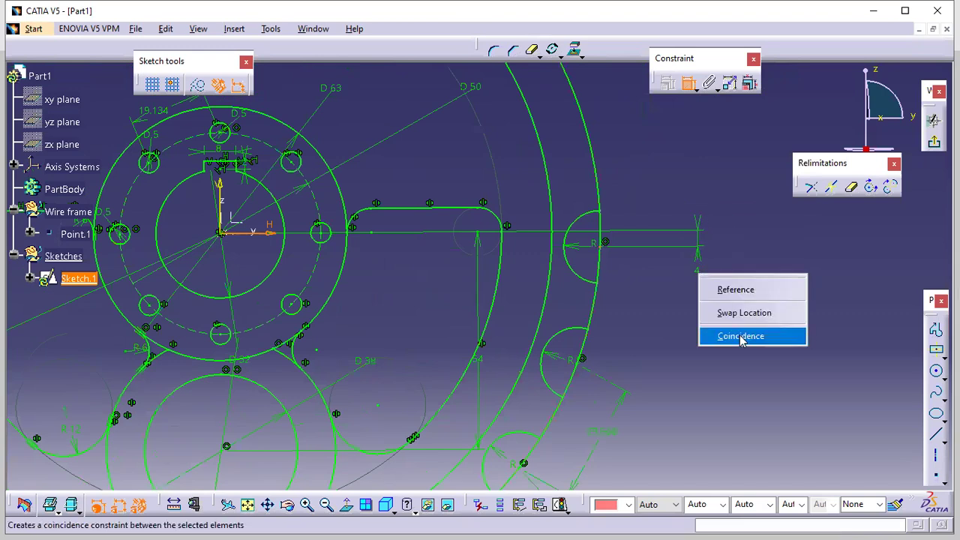
{"action": "left_click", "coordinate": [741, 337]}
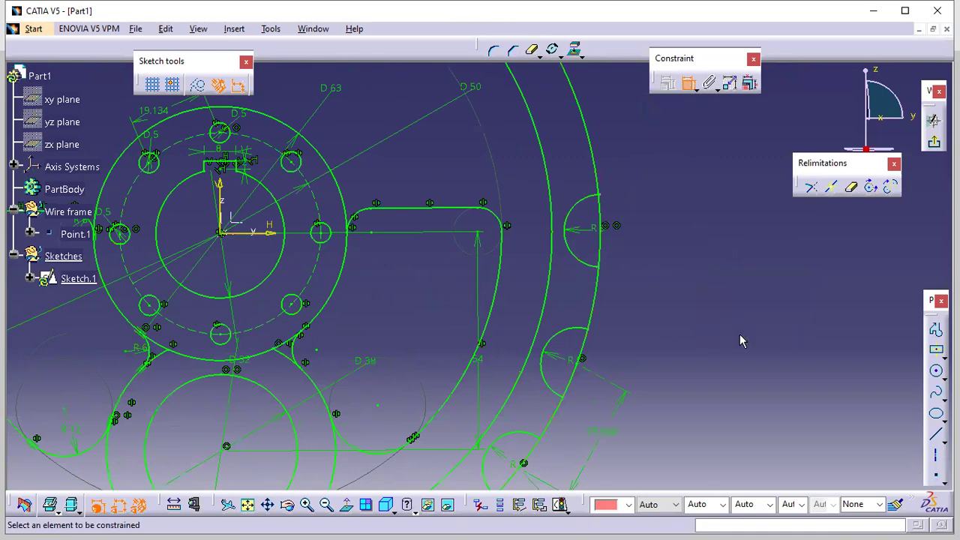
Step: Try to quick-trim the outer circle segments lying inside the copied R9 arcs, starting from the fifth copy
{"action": "mouse_move", "coordinate": [677, 281]}
{"action": "middle_mouse_down"}
{"action": "mouse_move", "coordinate": [696, 327]}
{"action": "mouse_move", "coordinate": [690, 317]}
{"action": "mouse_move", "coordinate": [728, 288]}
{"action": "middle_mouse_up"}
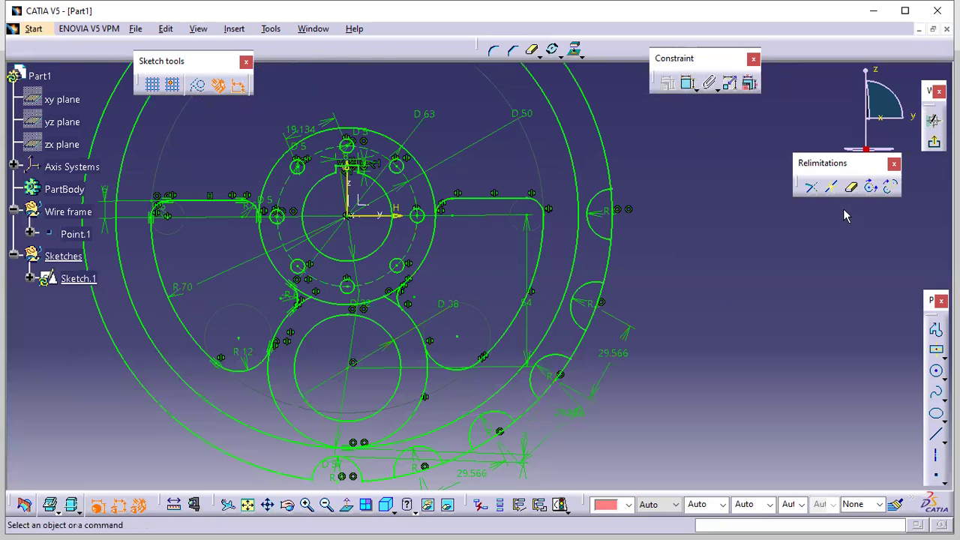
{"action": "left_click", "coordinate": [851, 186]}
{"action": "left_click", "coordinate": [618, 218]}
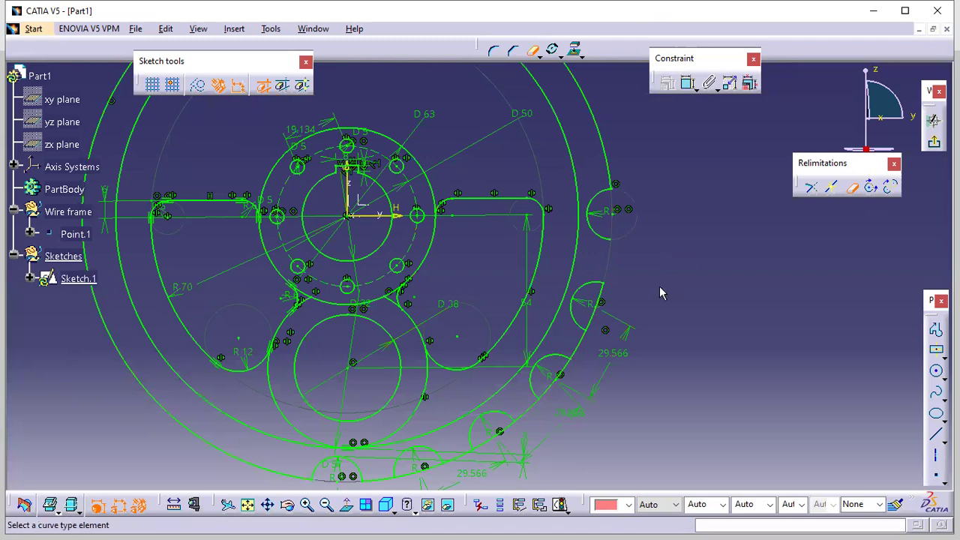
{"action": "left_click", "coordinate": [568, 373]}
{"action": "middle_click_drag", "start_coordinate": [683, 279], "coordinate": [732, 158]}
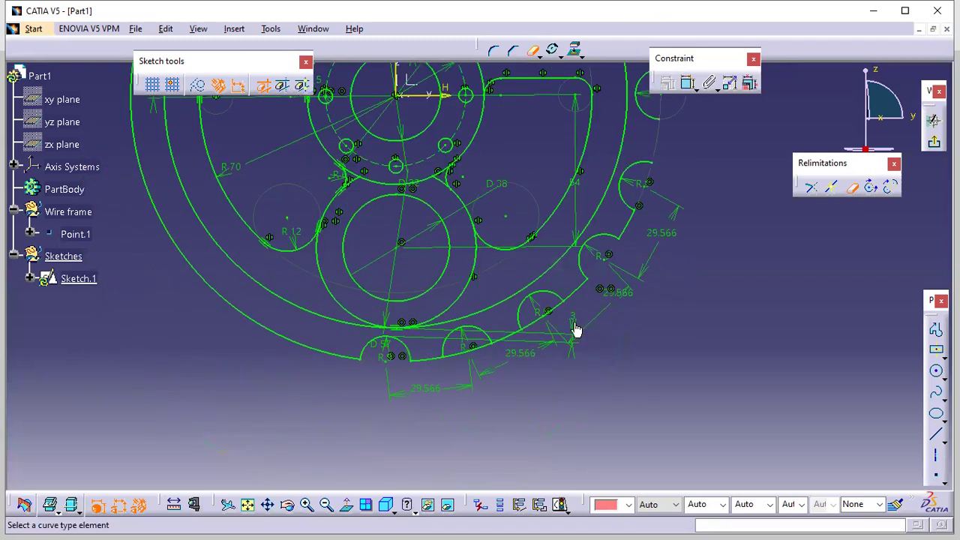
{"action": "left_click", "coordinate": [542, 329]}
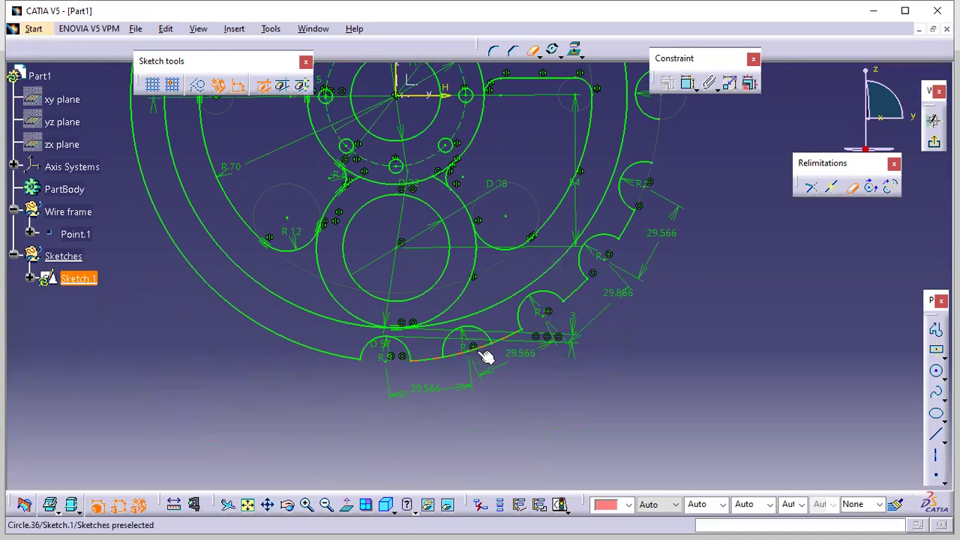
{"action": "left_click", "coordinate": [477, 350]}
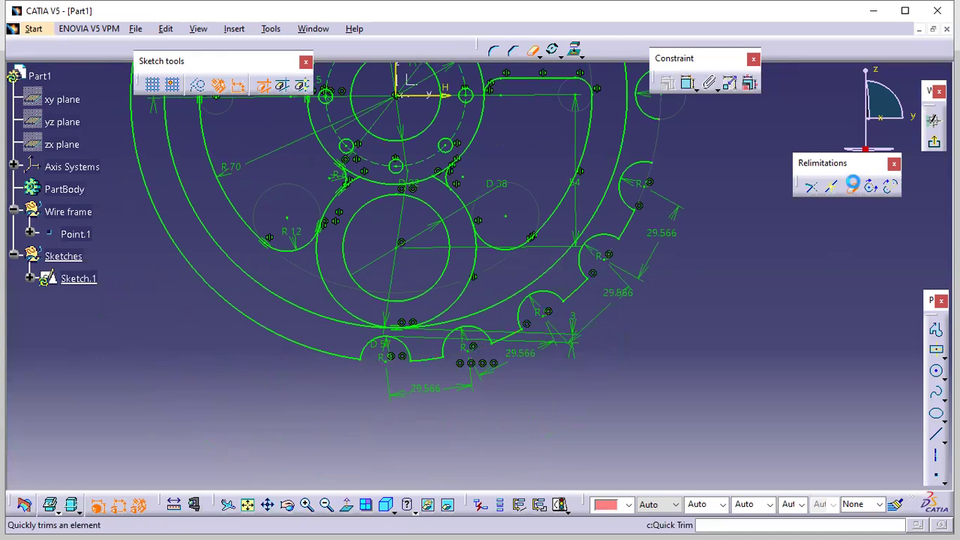
{"action": "left_click", "coordinate": [852, 183]}
Step: Check the sketch's solving status and undo the outer circle trims
{"action": "left_click", "coordinate": [553, 502]}
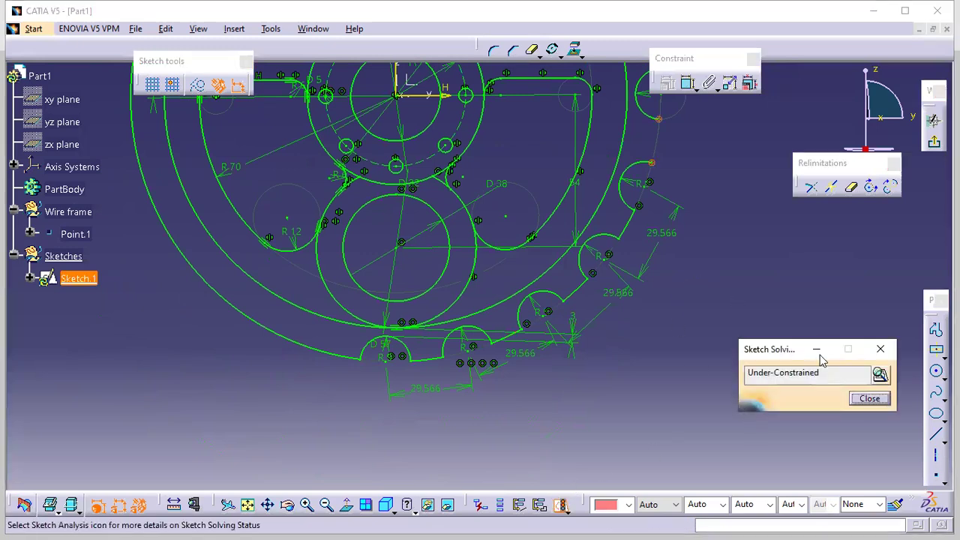
{"action": "left_click", "coordinate": [869, 398]}
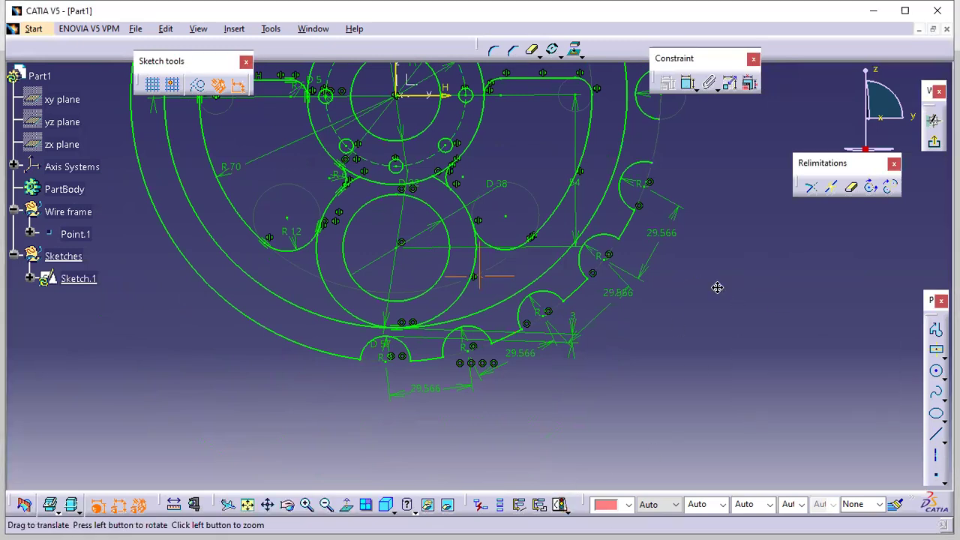
{"action": "middle_click_drag", "start_coordinate": [717, 288], "coordinate": [696, 330]}
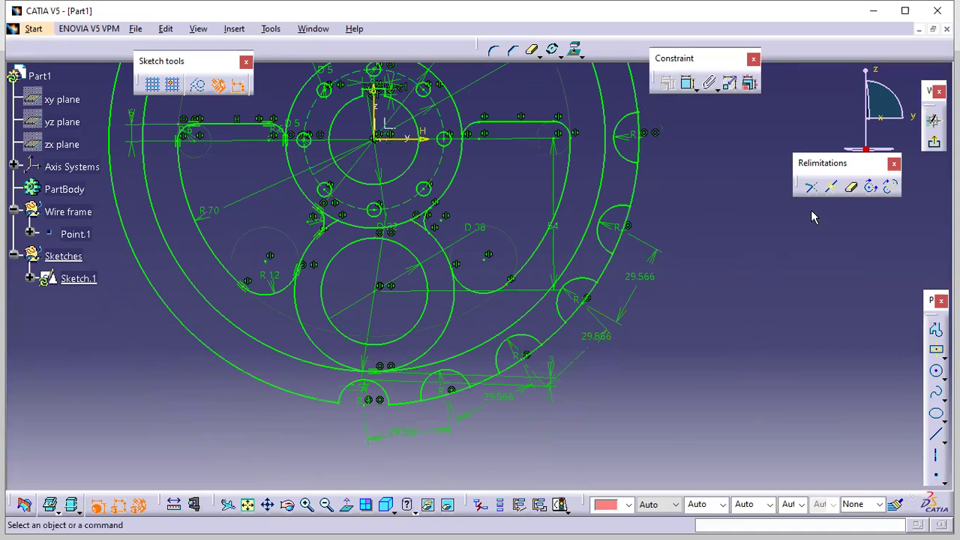
Step: Try to quick-trim the outer circle at the fifth copied R9 arc on the horizontal axis, and undo that trim
{"action": "left_click", "coordinate": [853, 188]}
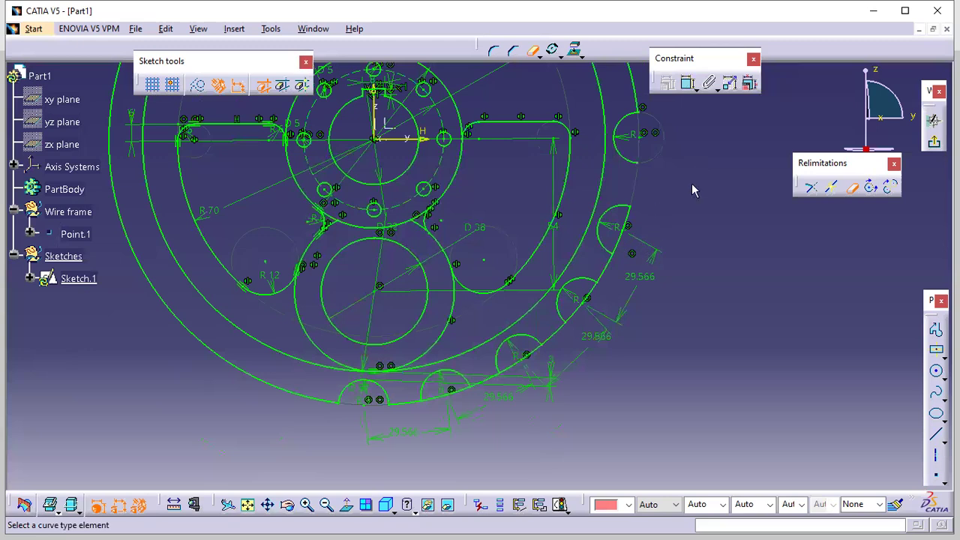
{"action": "left_click", "coordinate": [853, 189]}
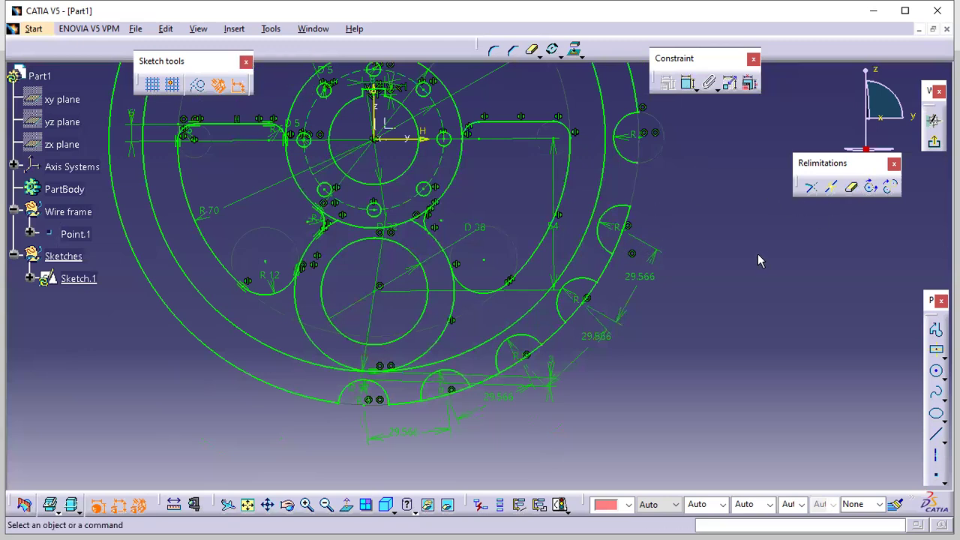
{"action": "key", "text": "ctrl+z"}
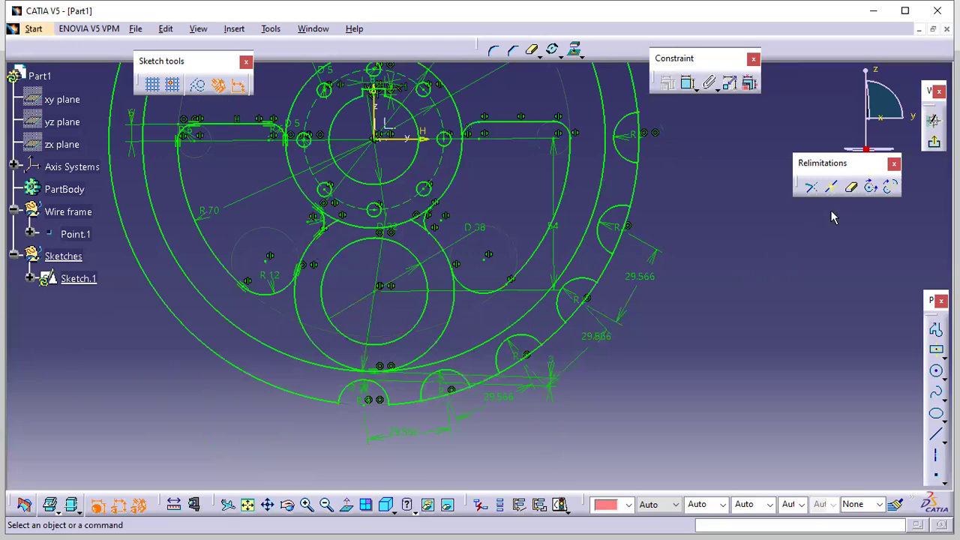
{"action": "left_click", "coordinate": [852, 187]}
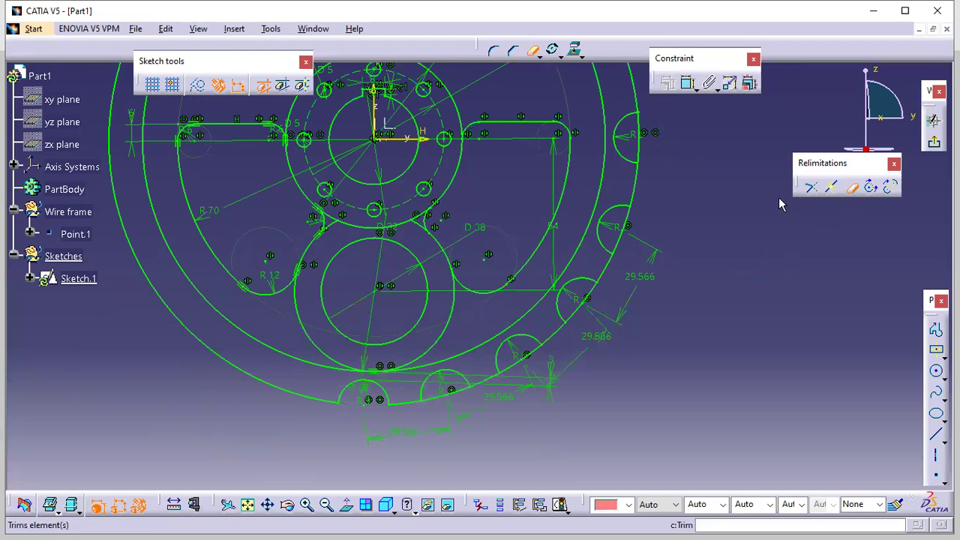
{"action": "left_click", "coordinate": [853, 187]}
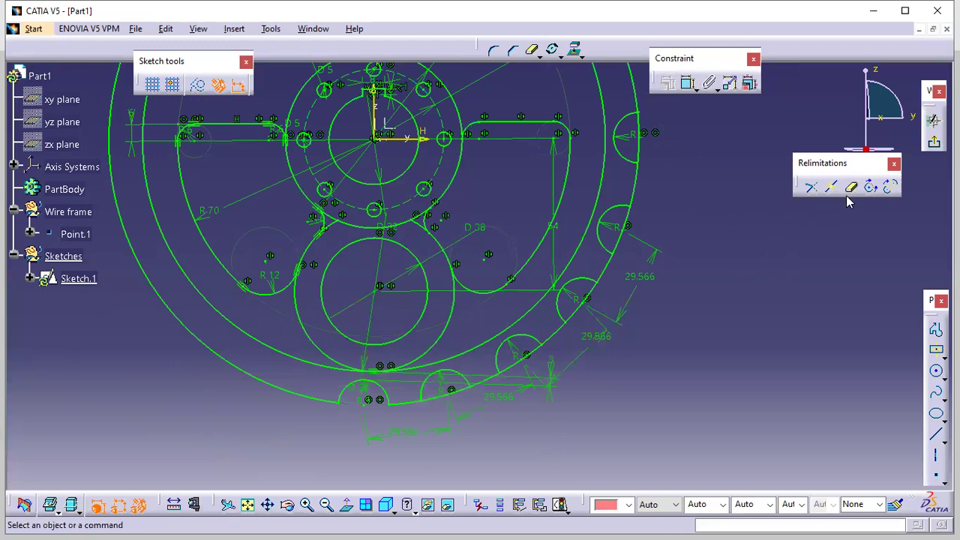
Step: Quick-trim the outer circle segments inside the first four copied R9 arcs, leaving the one at the fifth arc
{"action": "left_click", "coordinate": [851, 188]}
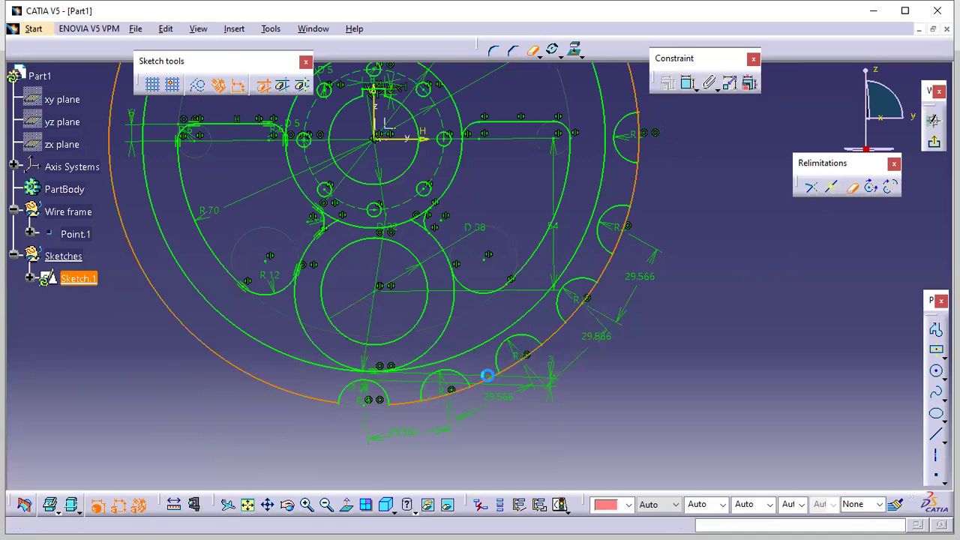
{"action": "left_click", "coordinate": [520, 370]}
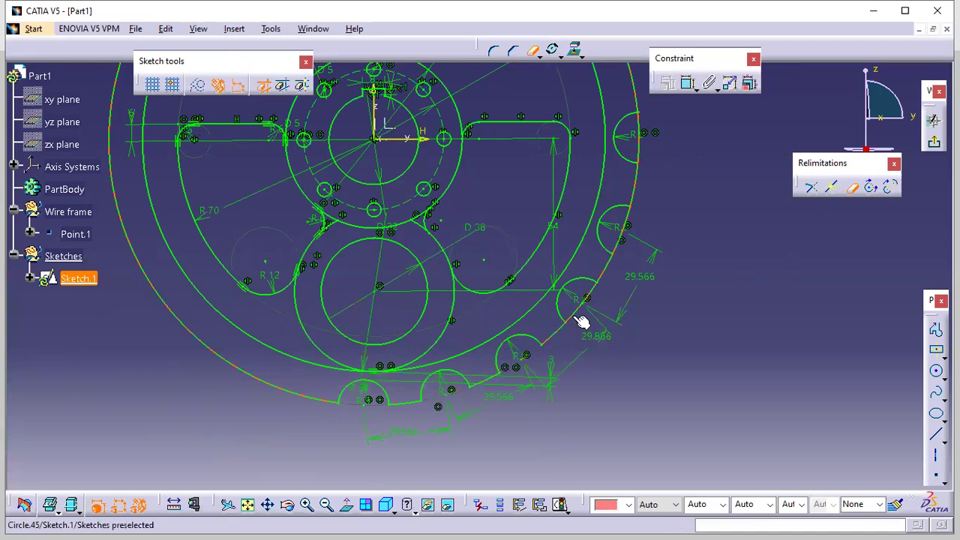
{"action": "left_click", "coordinate": [592, 296]}
{"action": "left_click", "coordinate": [615, 239]}
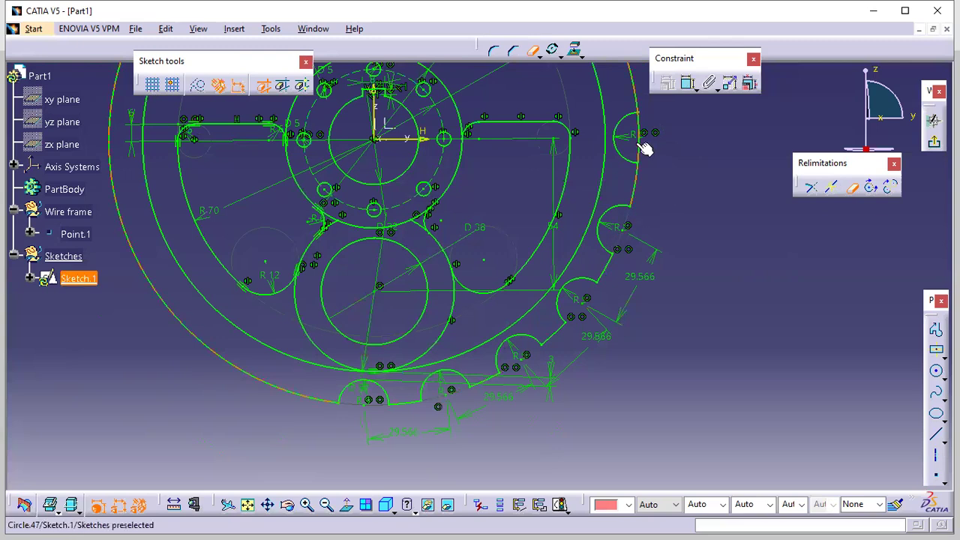
{"action": "left_click", "coordinate": [852, 191]}
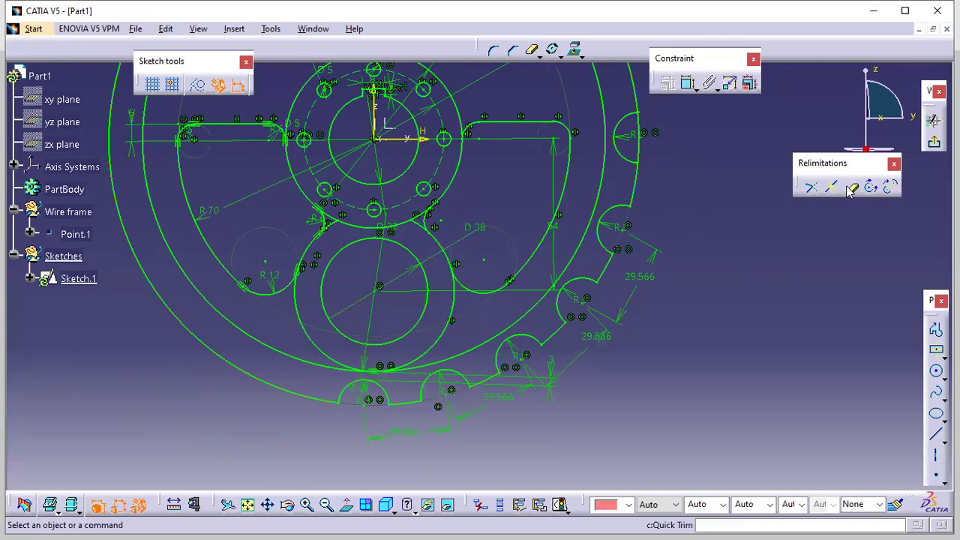
Step: Mirror the five copied R9 arcs about the sketch's vertical axis
{"action": "middle_click_drag", "start_coordinate": [725, 237], "coordinate": [666, 307]}
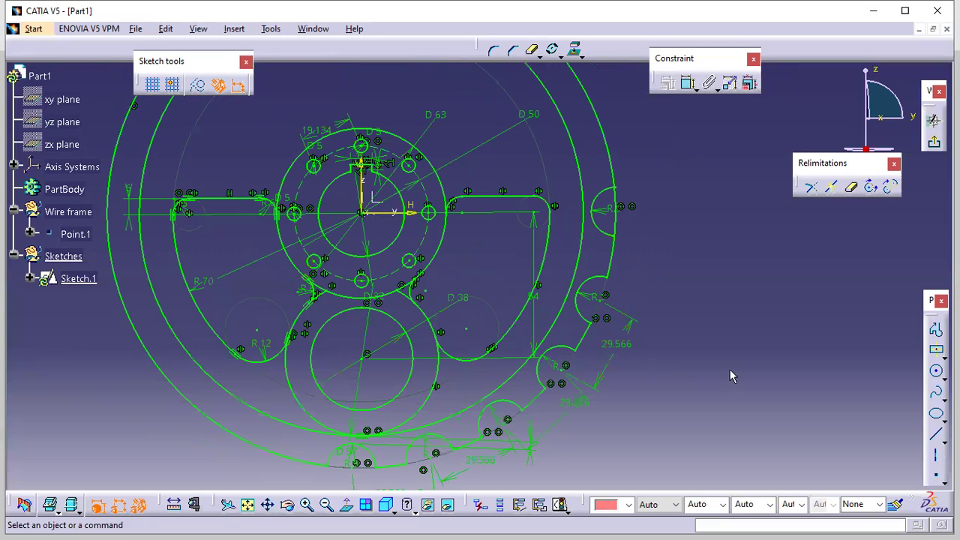
{"action": "left_click", "coordinate": [443, 442]}
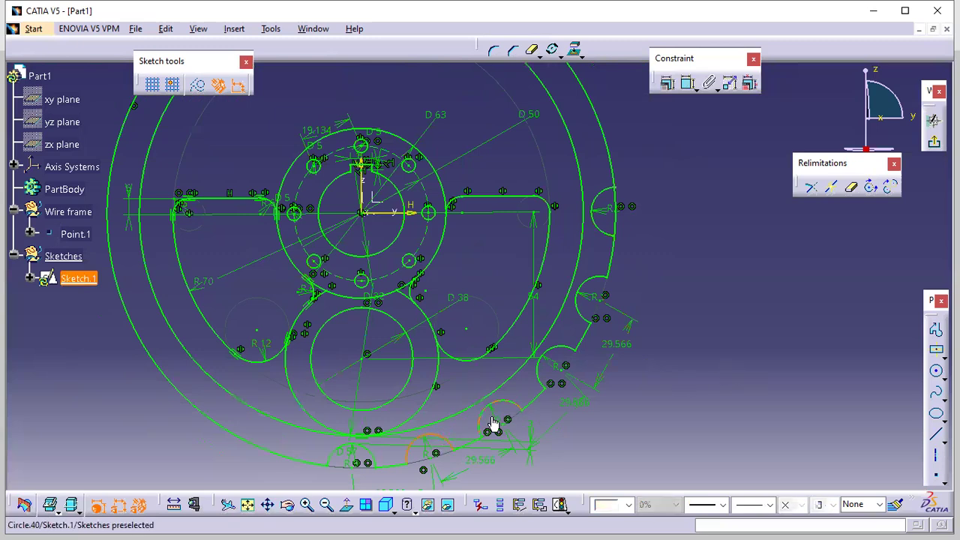
{"action": "left_click", "coordinate": [564, 355], "text": "ctrl"}
{"action": "left_click", "coordinate": [593, 279], "text": "ctrl"}
{"action": "left_click", "coordinate": [604, 213], "text": "ctrl"}
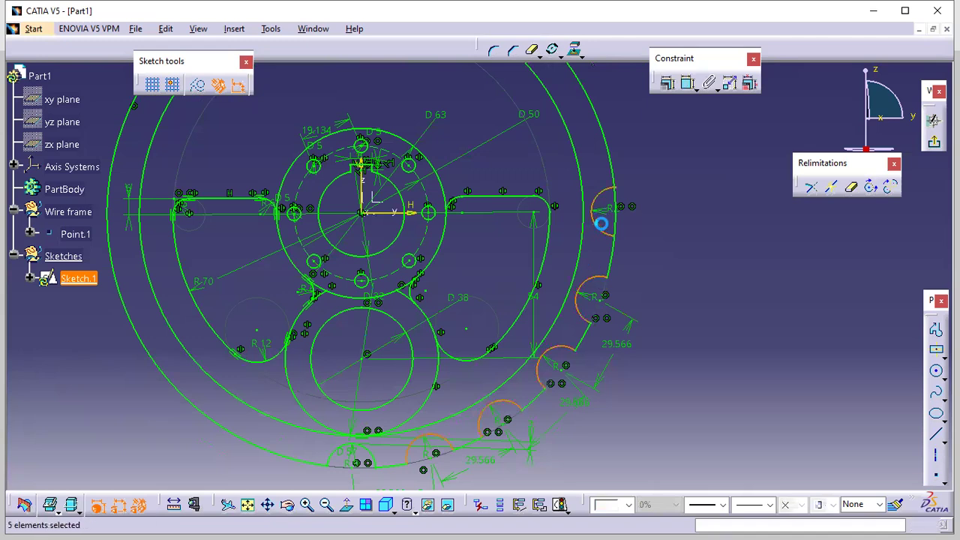
{"action": "left_click", "coordinate": [536, 57]}
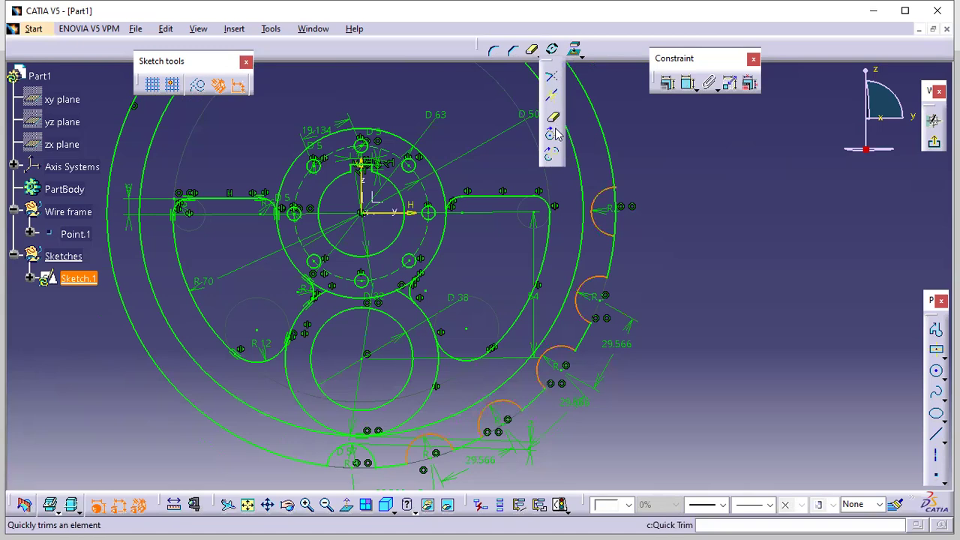
{"action": "left_click", "coordinate": [575, 51]}
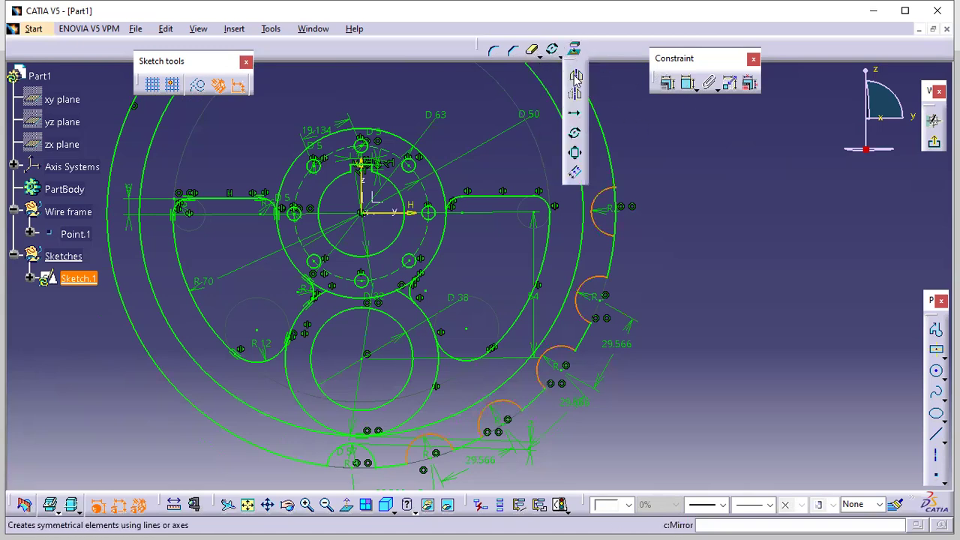
{"action": "left_click", "coordinate": [576, 82]}
{"action": "left_click", "coordinate": [365, 182]}
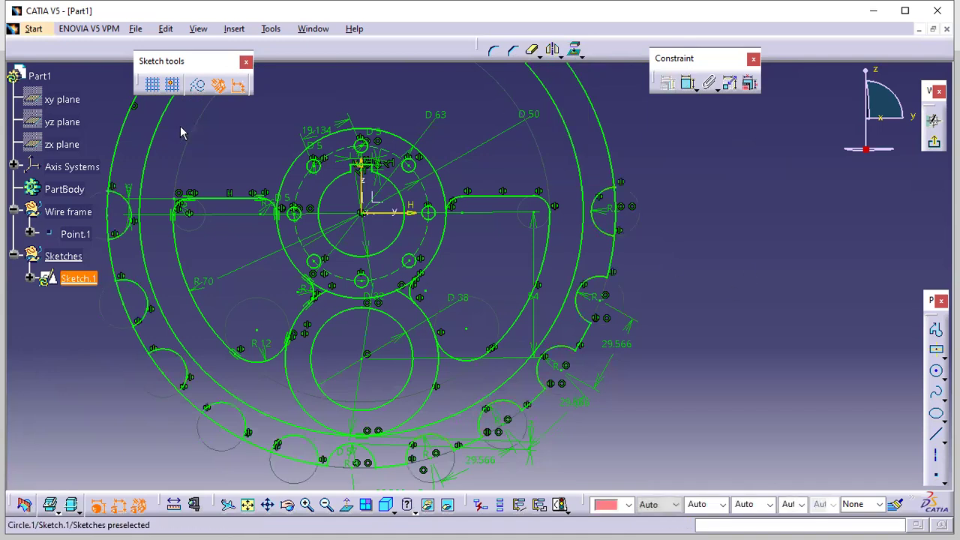
Step: Mirror the nine lower R9 tooth arcs about the sketch's horizontal axis
{"action": "left_click", "coordinate": [130, 279]}
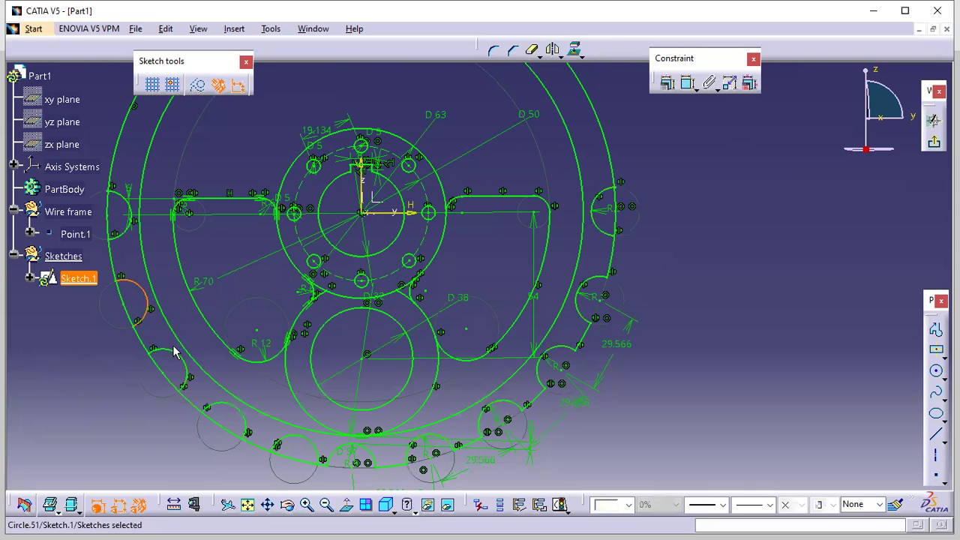
{"action": "left_click", "coordinate": [166, 349], "text": "ctrl"}
{"action": "left_click", "coordinate": [222, 411], "text": "ctrl"}
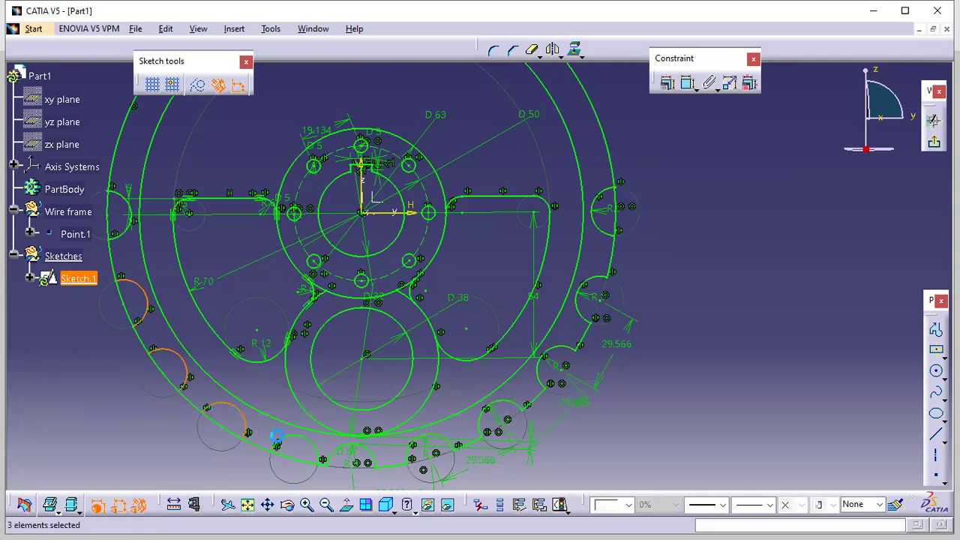
{"action": "left_click", "coordinate": [303, 439], "text": "ctrl"}
{"action": "left_click", "coordinate": [348, 454], "text": "ctrl"}
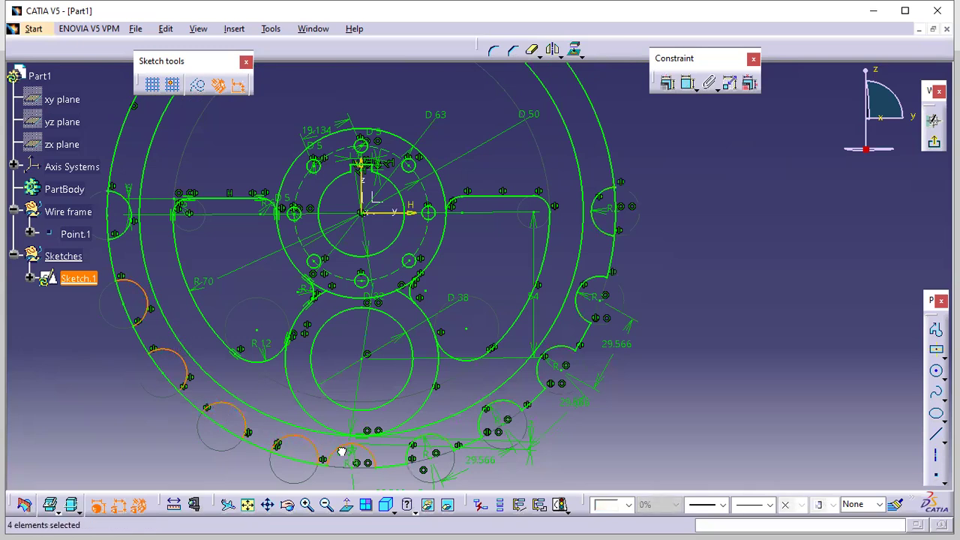
{"action": "left_click", "coordinate": [450, 443], "text": "ctrl"}
{"action": "left_click", "coordinate": [519, 408], "text": "ctrl"}
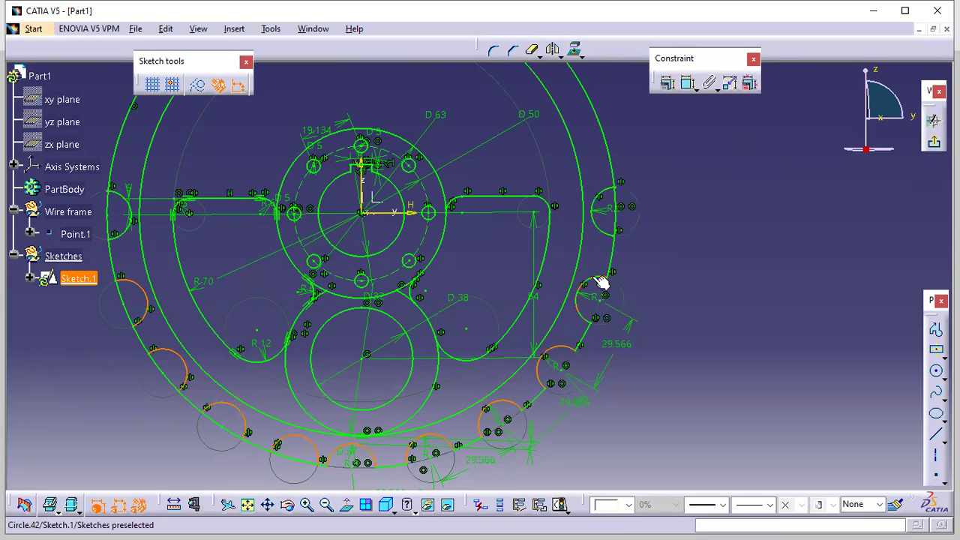
{"action": "left_click", "coordinate": [552, 49]}
{"action": "left_click", "coordinate": [424, 211]}
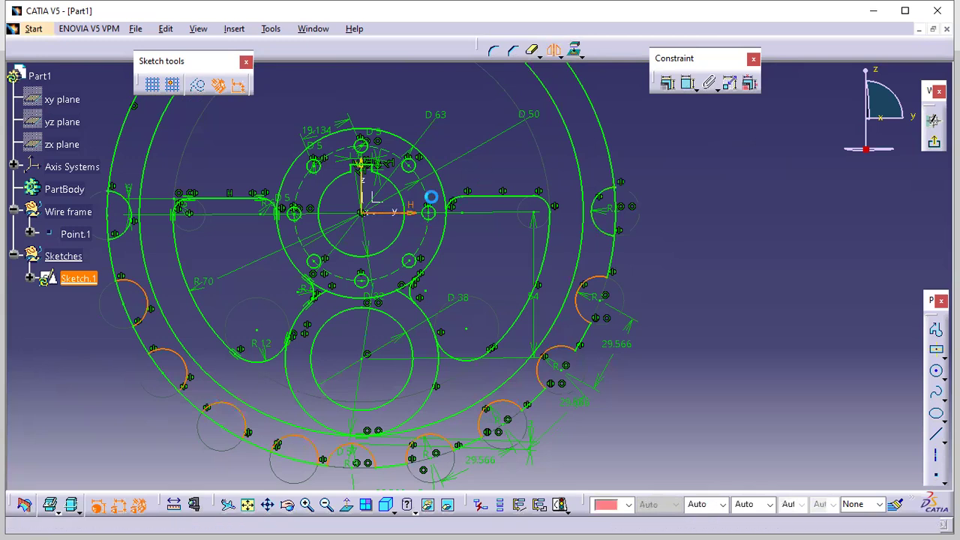
Step: Quick-trim the outer circle segments inside the mirrored R9 arcs along the top and upper-right side of the sprocket
{"action": "middle_click_drag", "start_coordinate": [532, 218], "coordinate": [531, 218]}
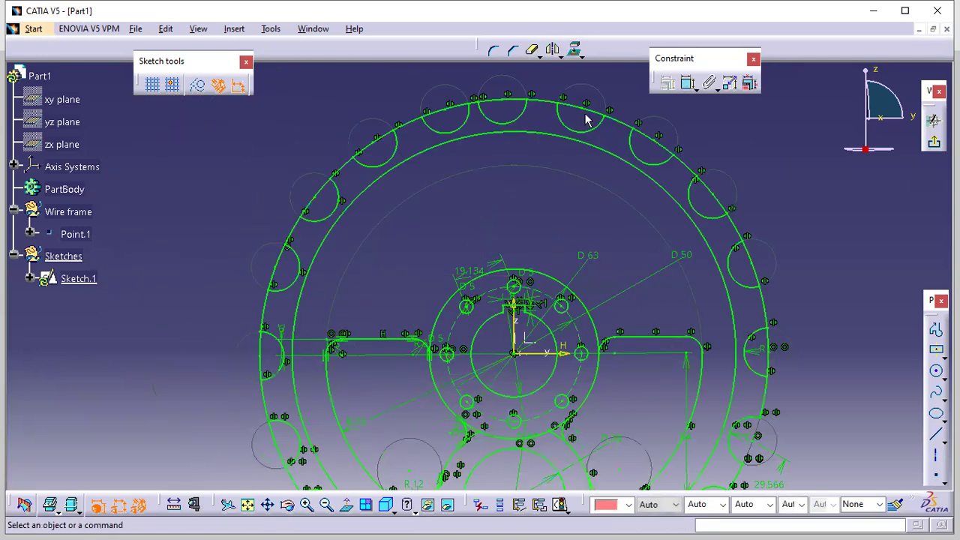
{"action": "left_click", "coordinate": [532, 54]}
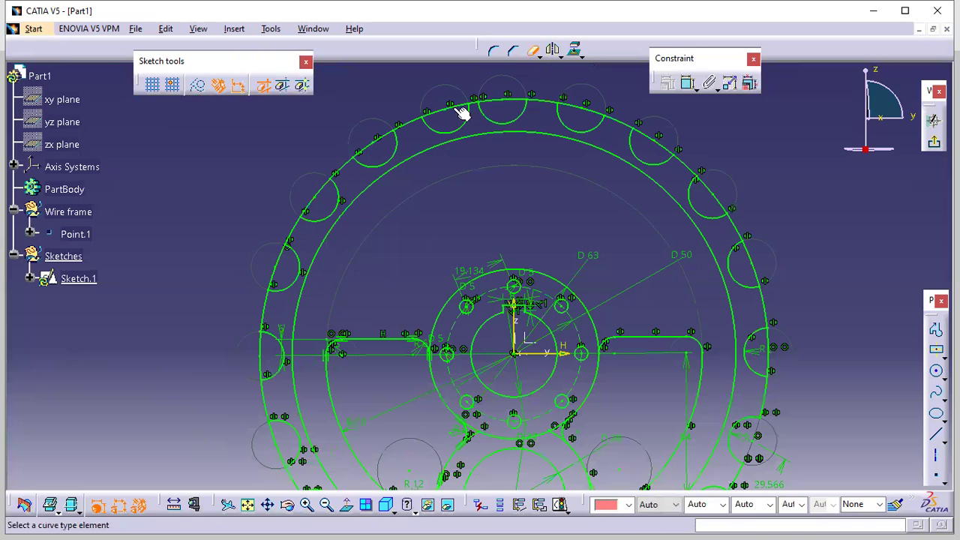
{"action": "left_click", "coordinate": [492, 100]}
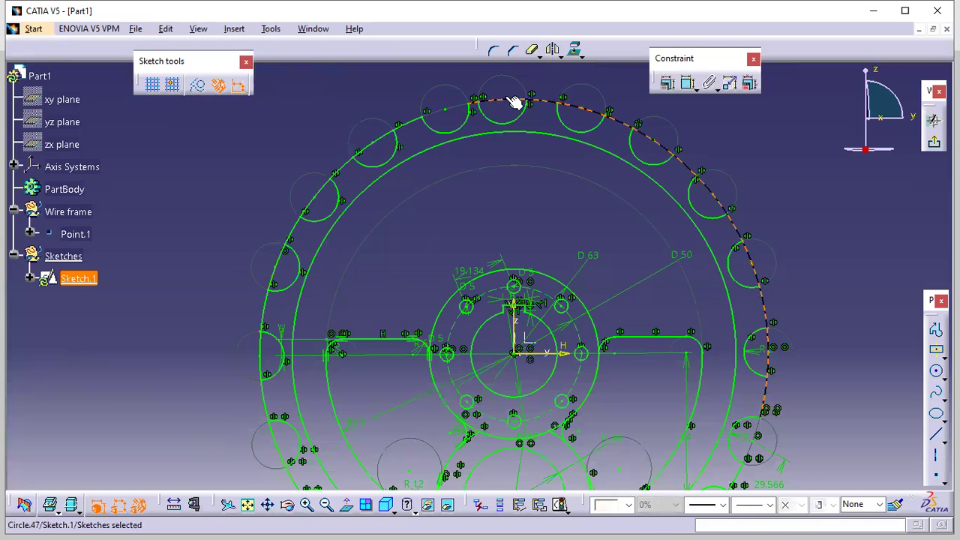
{"action": "left_click", "coordinate": [531, 48]}
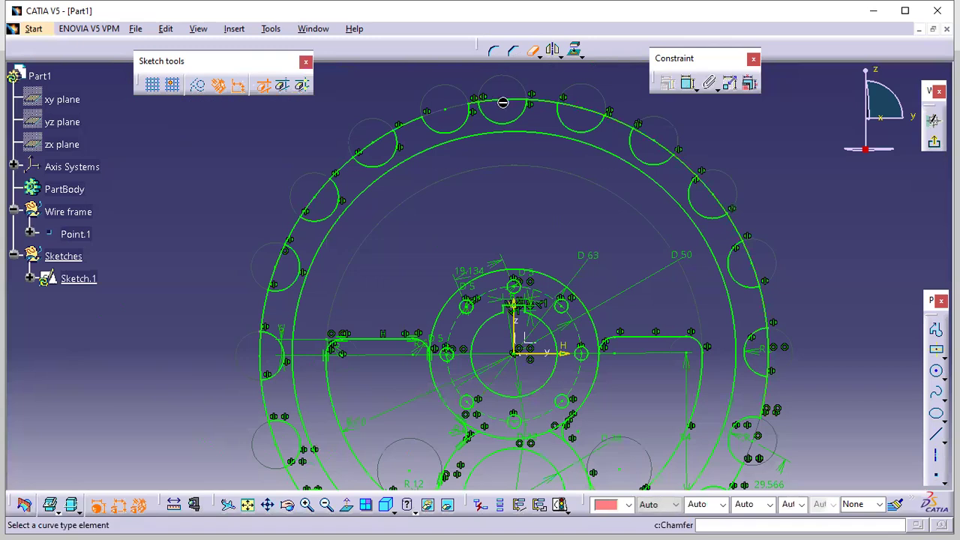
{"action": "left_click", "coordinate": [579, 107]}
{"action": "left_click", "coordinate": [667, 144]}
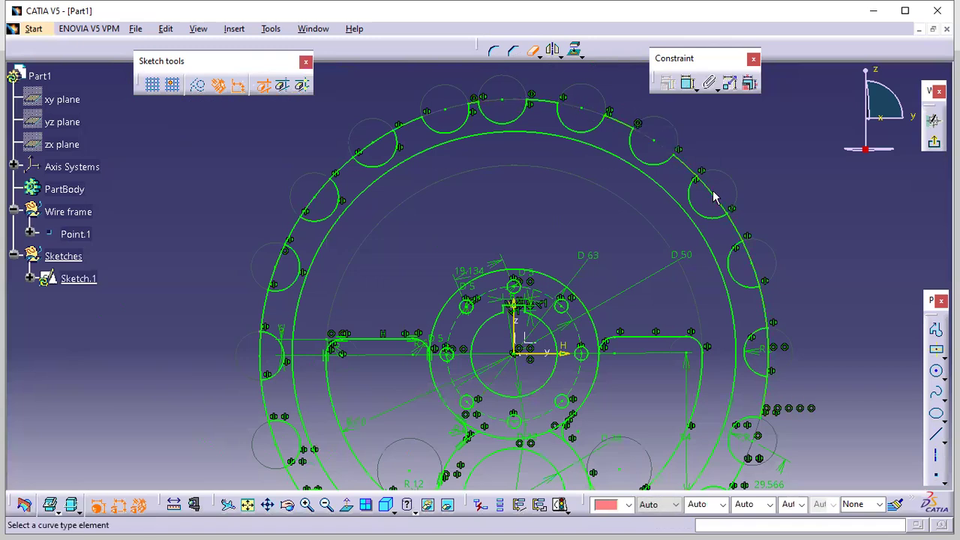
{"action": "left_click", "coordinate": [723, 207]}
{"action": "left_click", "coordinate": [761, 273]}
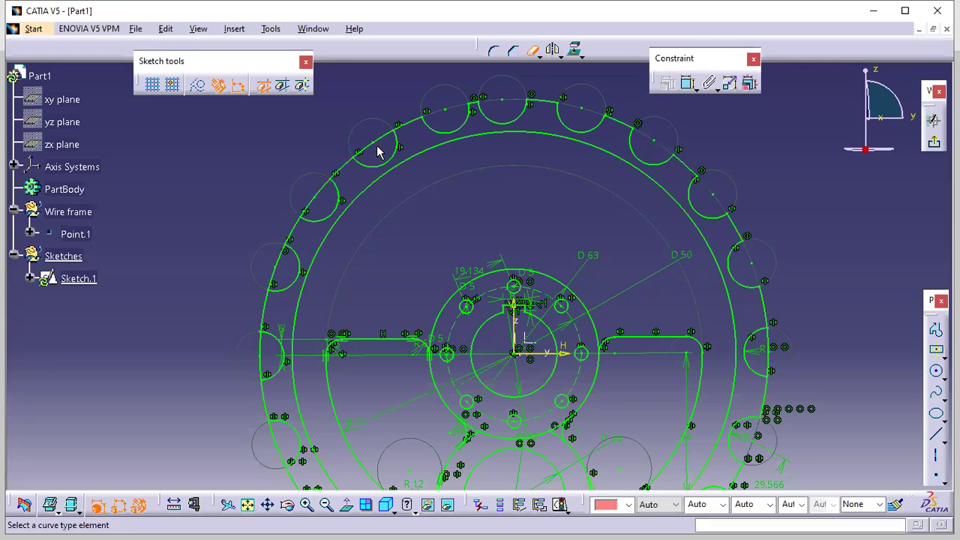
Step: Quick-trim the outer circle inside the R9 arcs on the upper-left side and down the left side of the sprocket
{"action": "left_click", "coordinate": [377, 146]}
{"action": "left_click", "coordinate": [319, 192]}
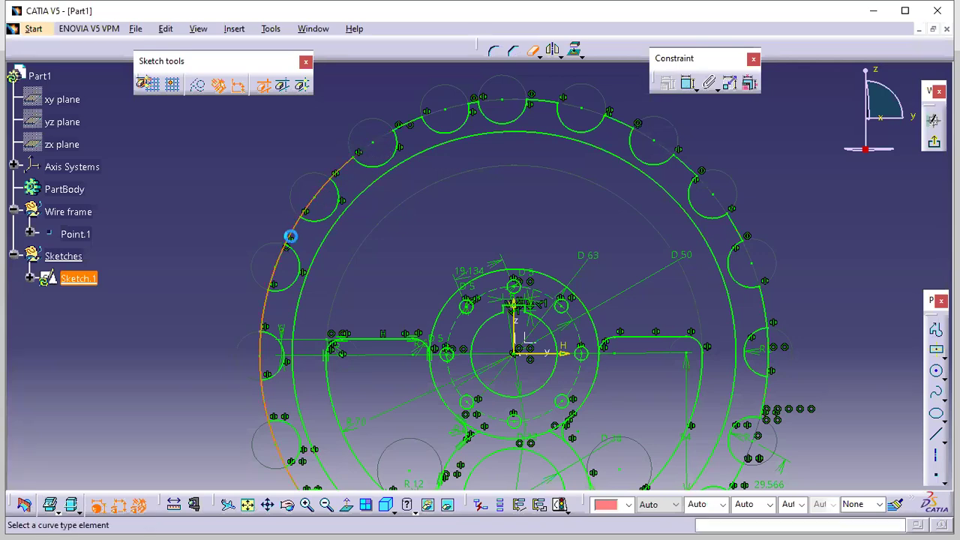
{"action": "left_click", "coordinate": [284, 262]}
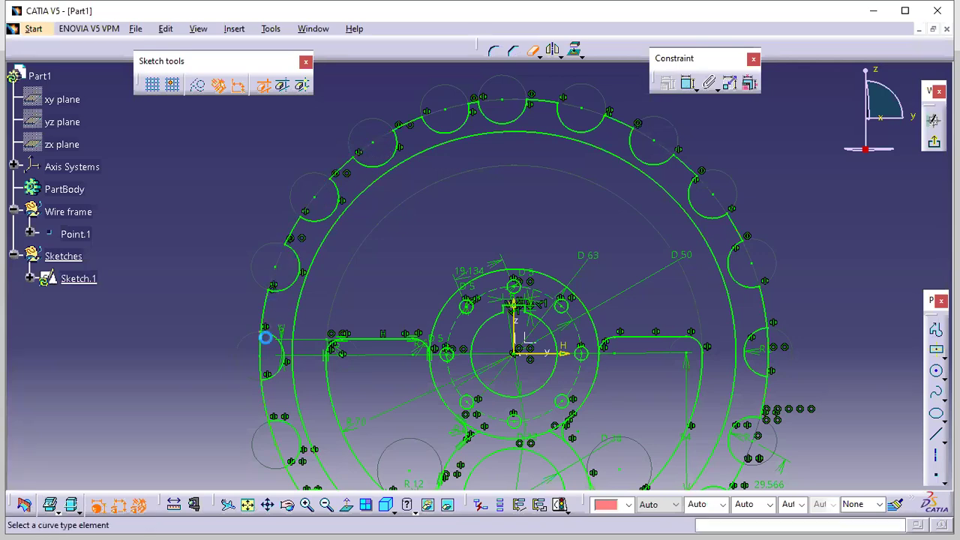
{"action": "left_click", "coordinate": [260, 371]}
{"action": "left_click", "coordinate": [277, 446]}
Step: Quick-trim the outer circle inside the remaining lower-left R9 arcs and leave the trim command
{"action": "middle_click_drag", "start_coordinate": [177, 332], "coordinate": [213, 413]}
{"action": "middle_click_drag", "start_coordinate": [187, 296], "coordinate": [190, 229]}
{"action": "left_click", "coordinate": [333, 384]}
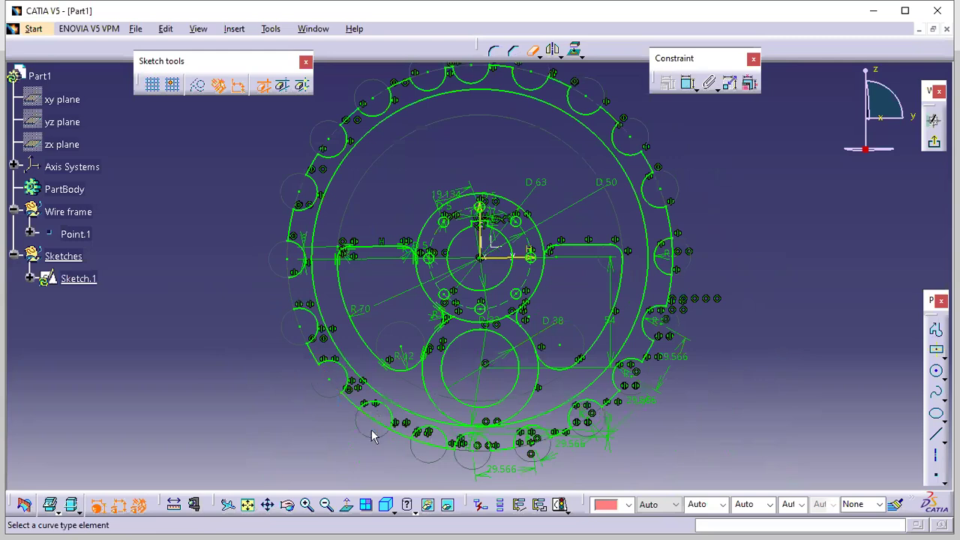
{"action": "left_click", "coordinate": [443, 449]}
{"action": "left_click", "coordinate": [533, 49]}
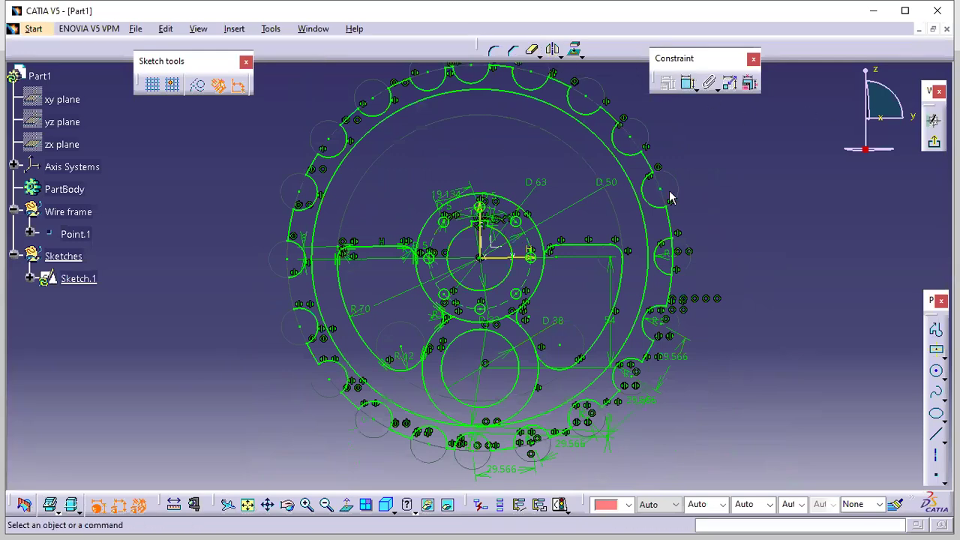
Step: Switch to the reference drawing in Snip & Sketch and erase all ink from it
{"action": "key", "text": "alt+Tab"}
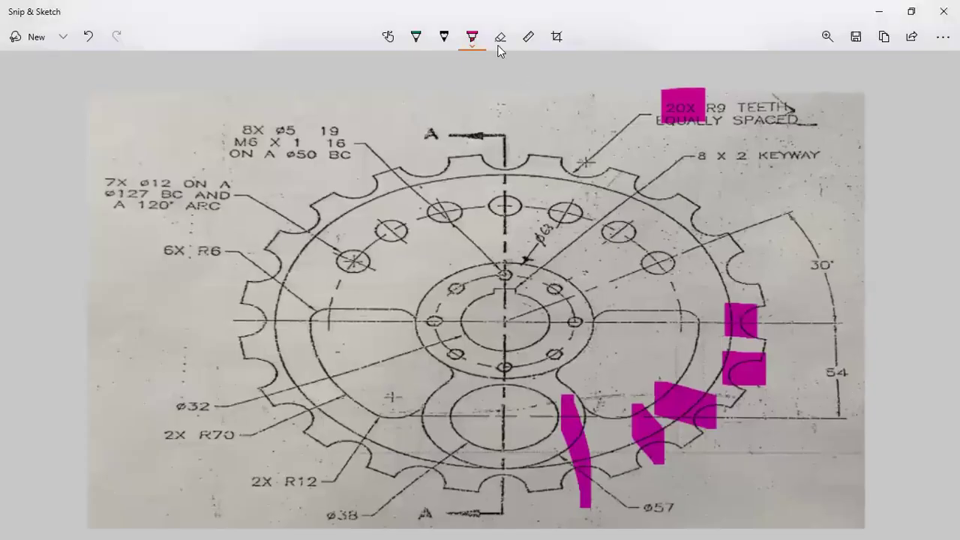
{"action": "left_click", "coordinate": [500, 40]}
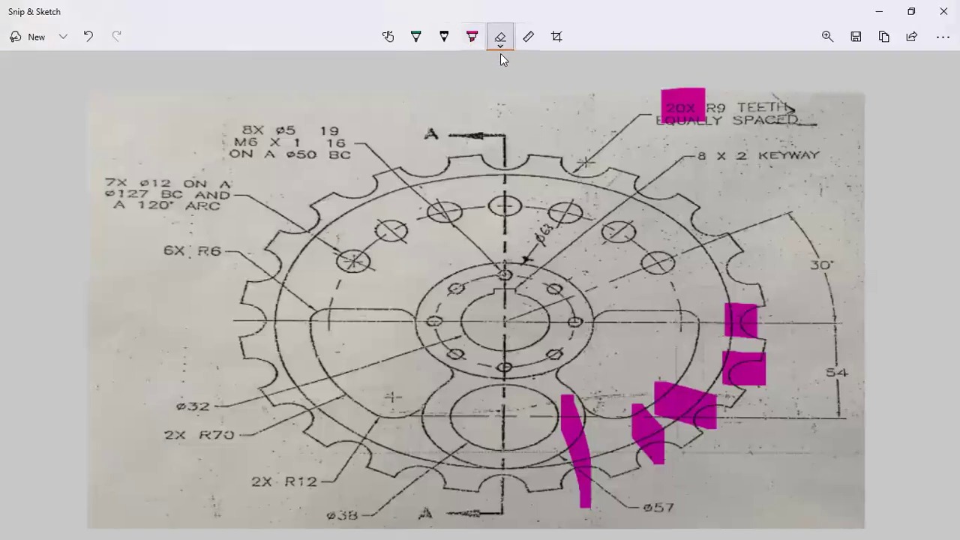
{"action": "left_click", "coordinate": [503, 75]}
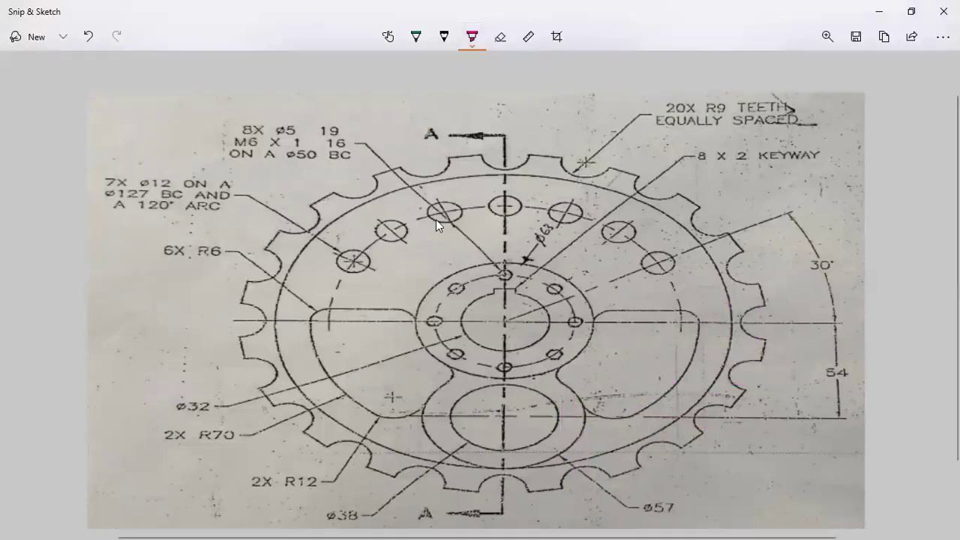
Step: Highlight the seven-hole arc, the 30° angle and the 7X Ø12 callout, and mark the top hole with a green pen stroke
{"action": "left_click", "coordinate": [481, 42]}
{"action": "left_click", "coordinate": [664, 260]}
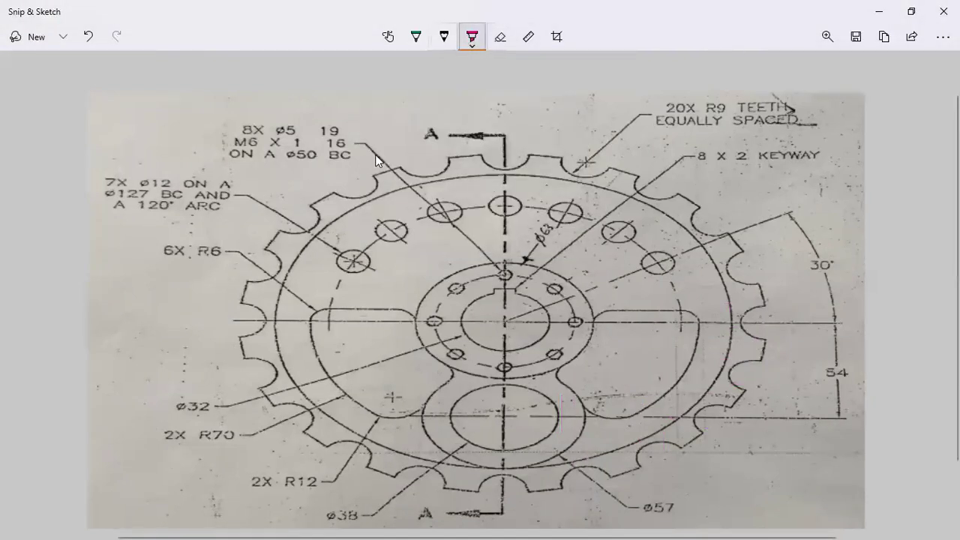
{"action": "left_click_drag", "start_coordinate": [346, 271], "coordinate": [369, 251]}
{"action": "mouse_move", "coordinate": [475, 217]}
{"action": "left_mouse_down"}
{"action": "mouse_move", "coordinate": [574, 220]}
{"action": "mouse_move", "coordinate": [664, 265]}
{"action": "left_mouse_up"}
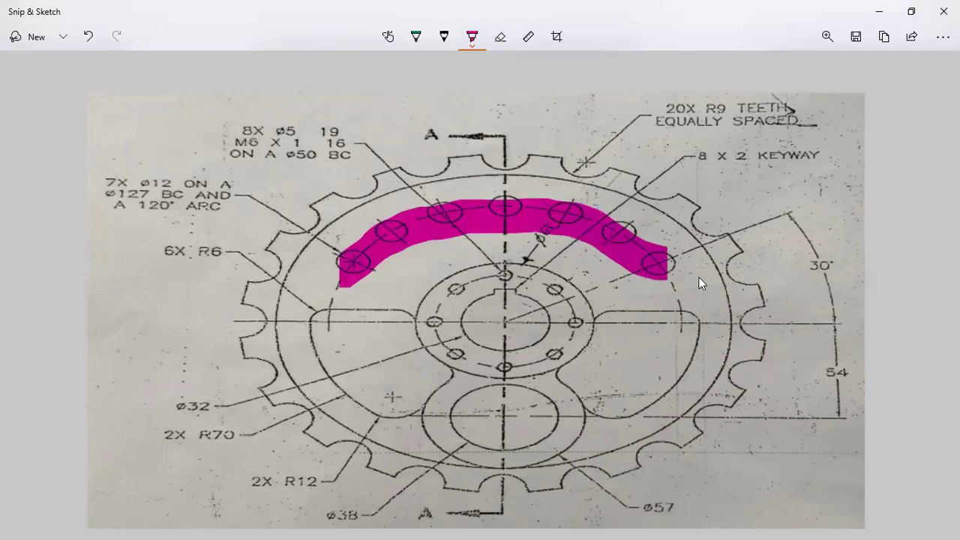
{"action": "left_click_drag", "start_coordinate": [839, 266], "coordinate": [775, 270]}
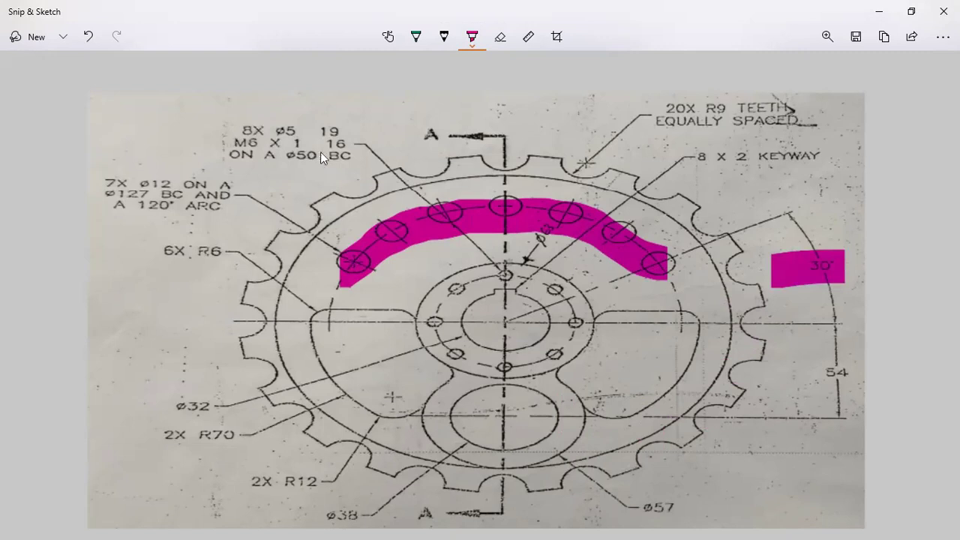
{"action": "mouse_move", "coordinate": [180, 205]}
{"action": "left_mouse_down"}
{"action": "mouse_move", "coordinate": [111, 203]}
{"action": "mouse_move", "coordinate": [192, 186]}
{"action": "mouse_move", "coordinate": [232, 195]}
{"action": "left_mouse_up"}
{"action": "left_click", "coordinate": [417, 36]}
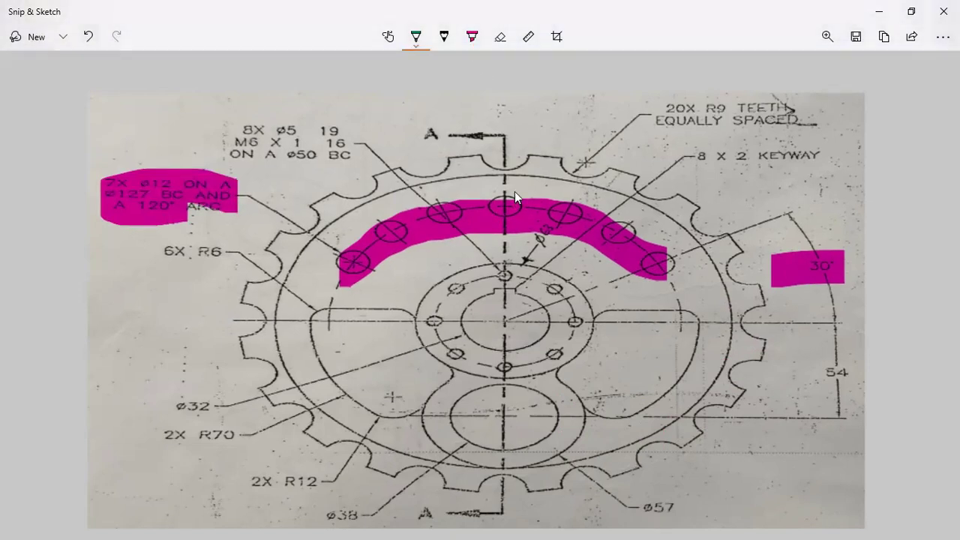
{"action": "left_click_drag", "start_coordinate": [514, 193], "coordinate": [533, 124]}
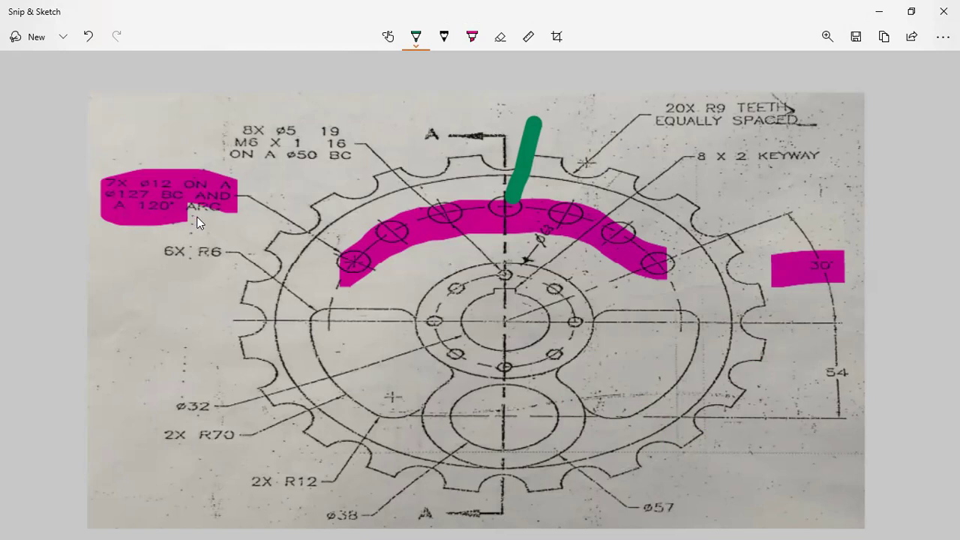
Step: Back in CATIA, draw a construction semicircular arc of about 54 mm radius above the horizontal axis, centred on the origin
{"action": "key", "text": "alt+Tab"}
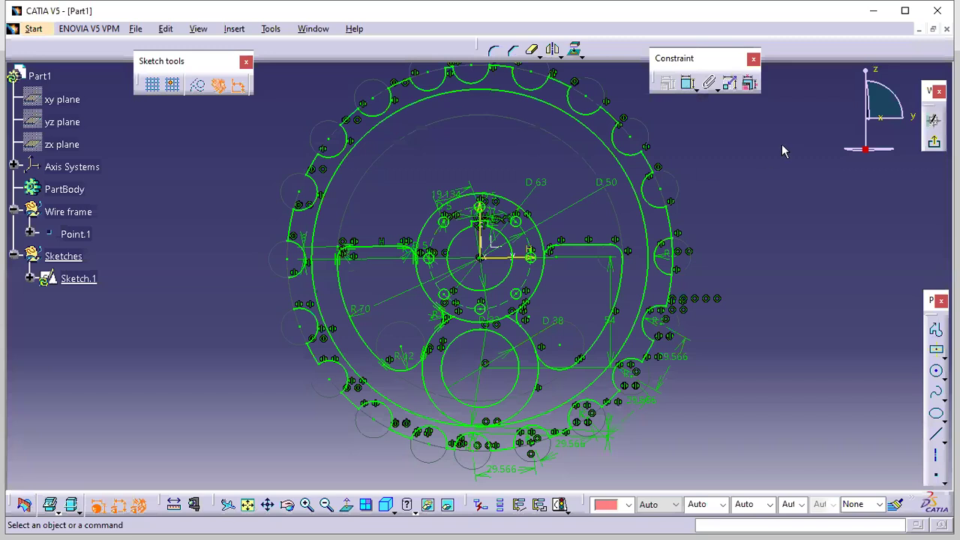
{"action": "left_click", "coordinate": [938, 374]}
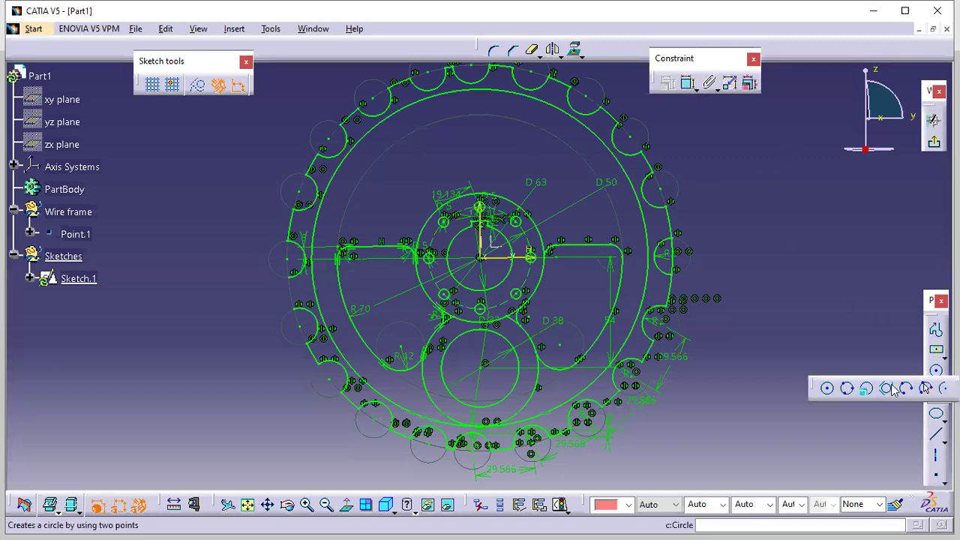
{"action": "left_click", "coordinate": [944, 388]}
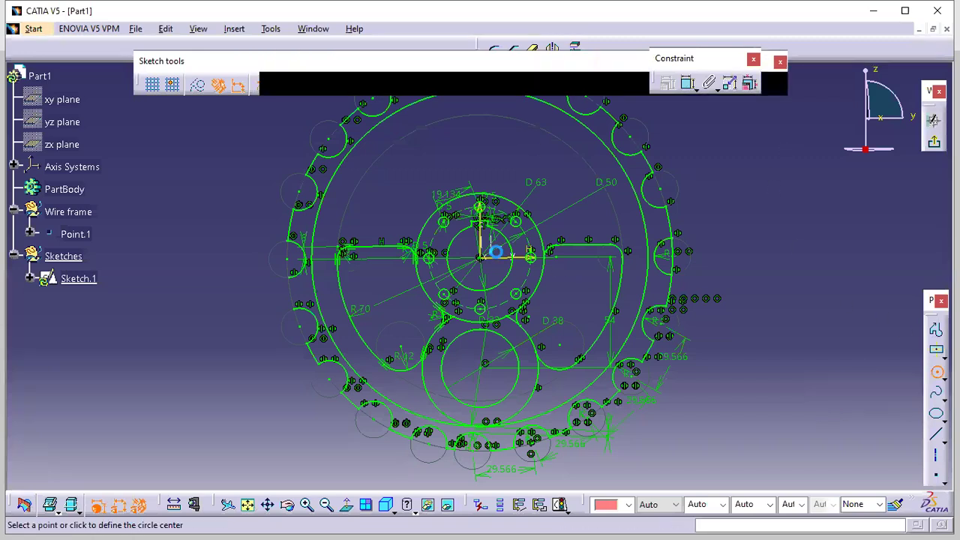
{"action": "left_click", "coordinate": [486, 258]}
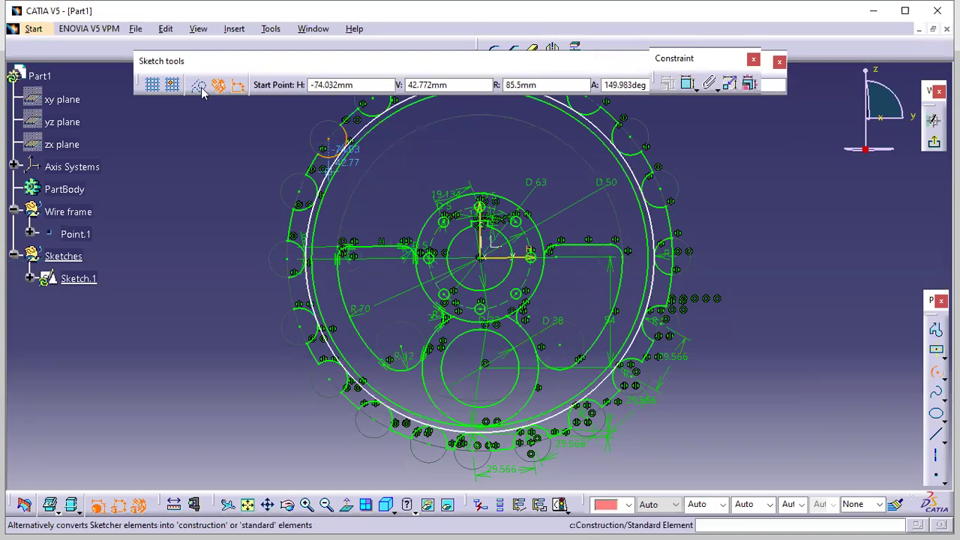
{"action": "left_click", "coordinate": [368, 264]}
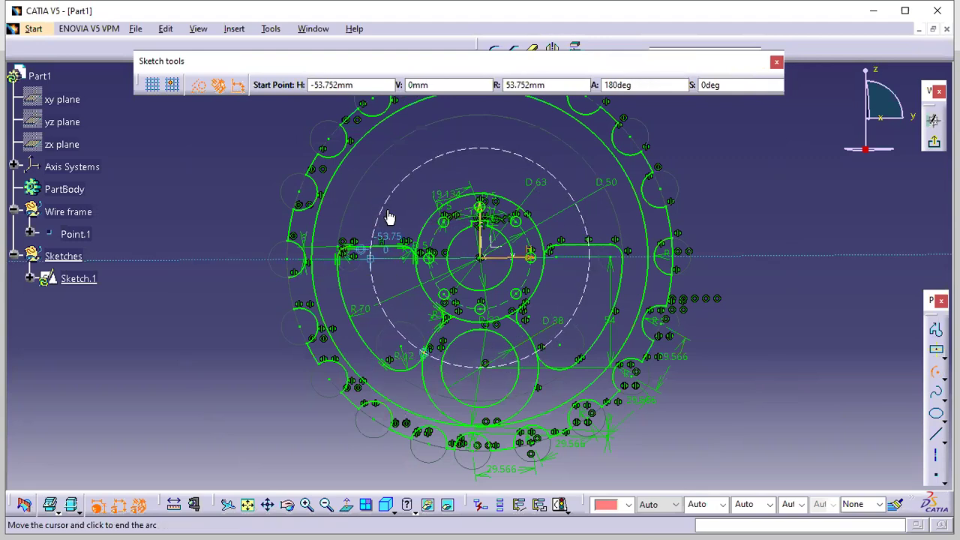
{"action": "left_click", "coordinate": [583, 258]}
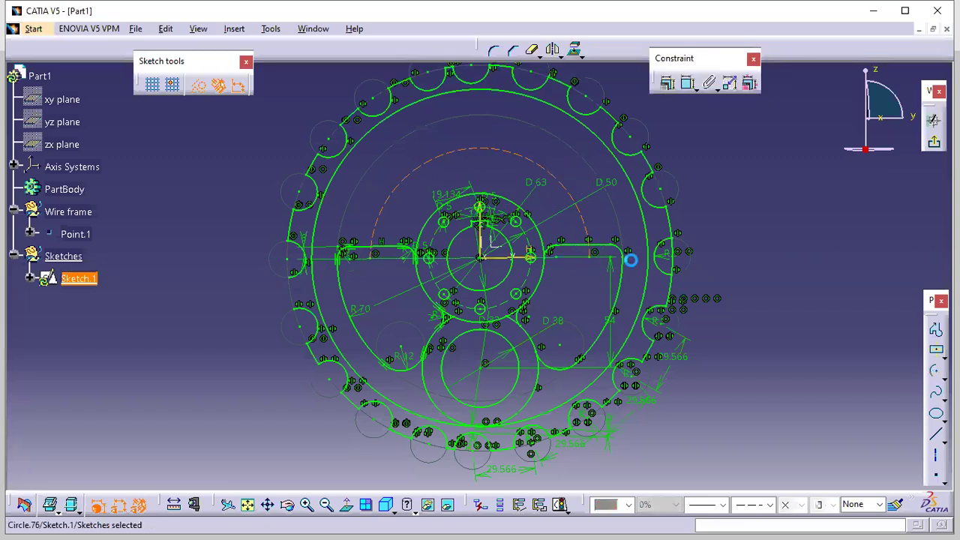
Step: Add a radius dimension to the construction arc
{"action": "left_click", "coordinate": [687, 82]}
{"action": "left_click", "coordinate": [455, 156]}
{"action": "left_click", "coordinate": [433, 135]}
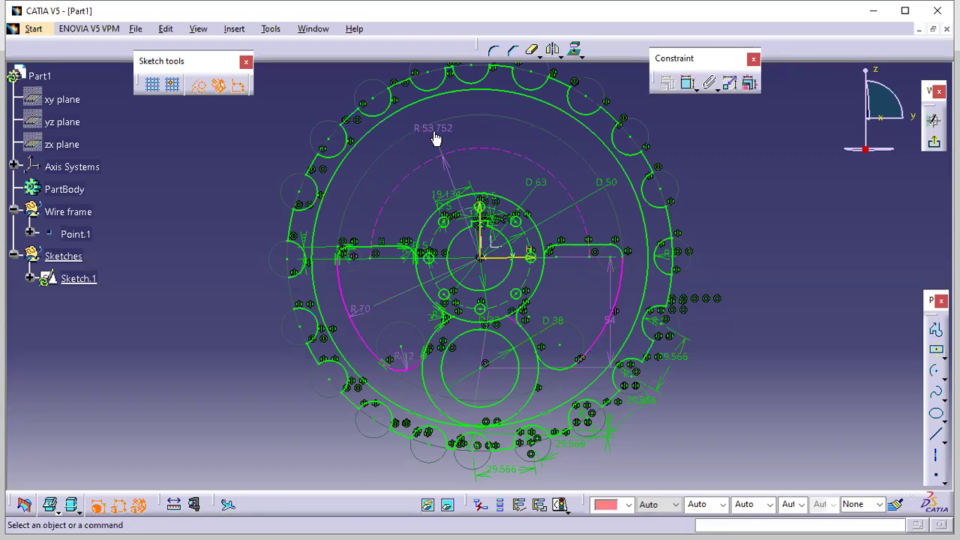
{"action": "right_click", "coordinate": [383, 299]}
{"action": "key", "text": "Return"}
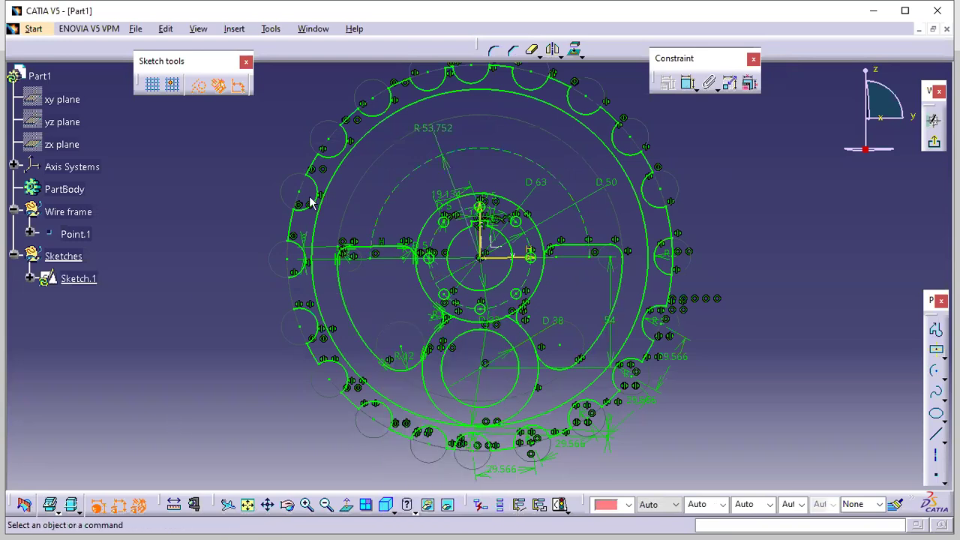
Step: Try to change the construction arc's radius dimension to a 127 mm diameter, checking the bolt circle callout in the reference drawing
{"action": "left_click", "coordinate": [433, 127]}
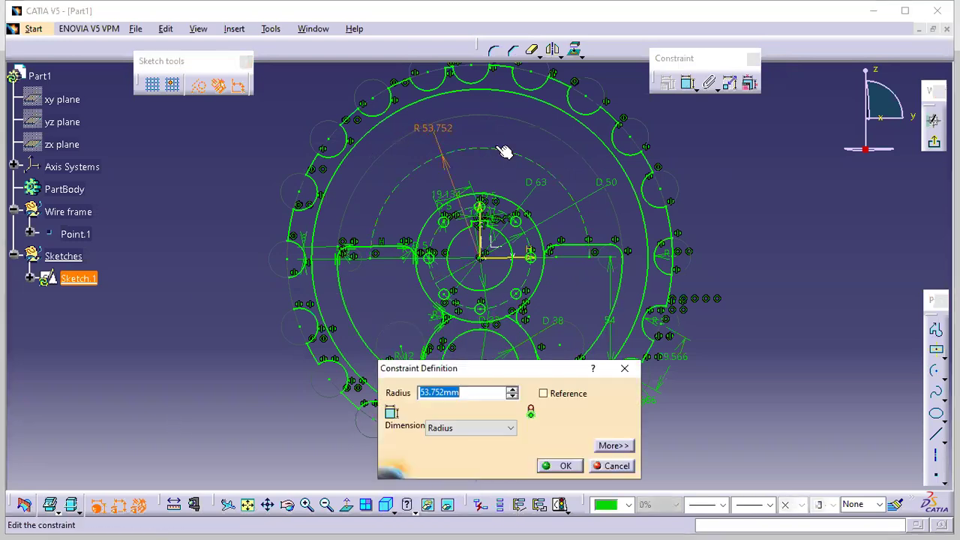
{"action": "left_click", "coordinate": [487, 428]}
{"action": "left_click", "coordinate": [467, 452]}
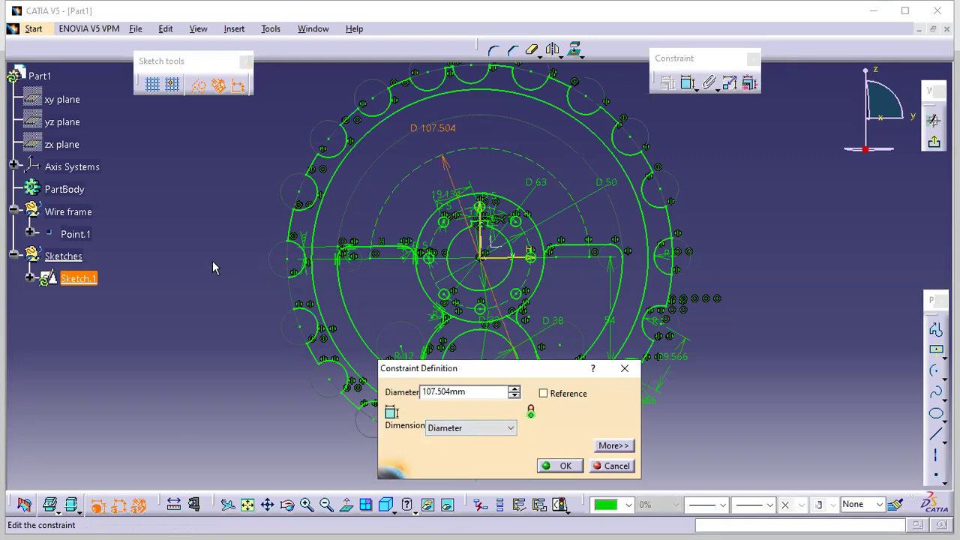
{"action": "key", "text": "alt+Tab"}
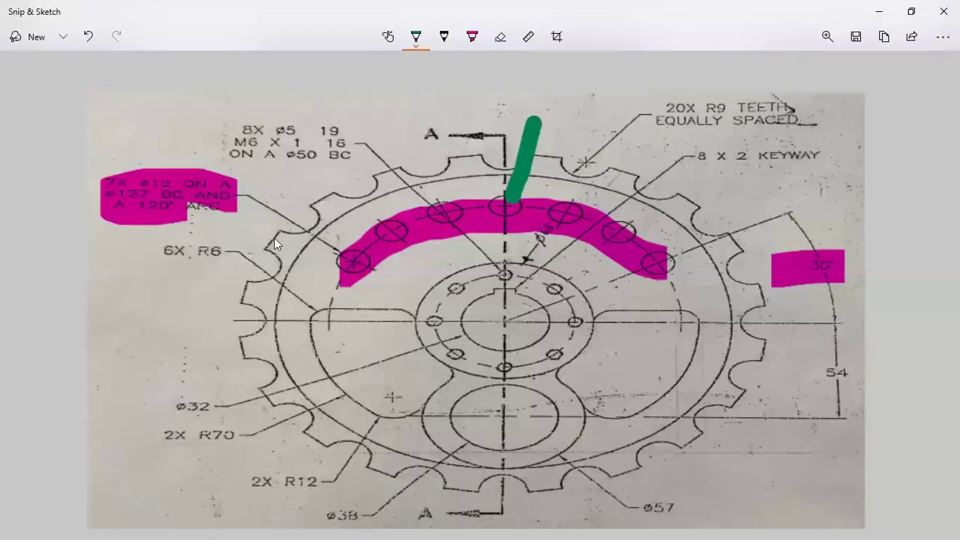
{"action": "key", "text": "alt+Tab"}
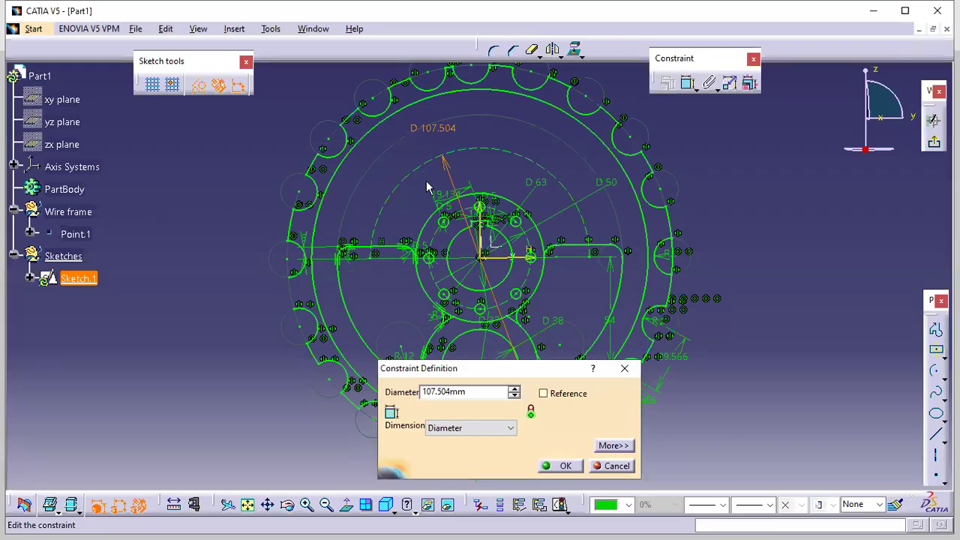
{"action": "double_click", "coordinate": [473, 394]}
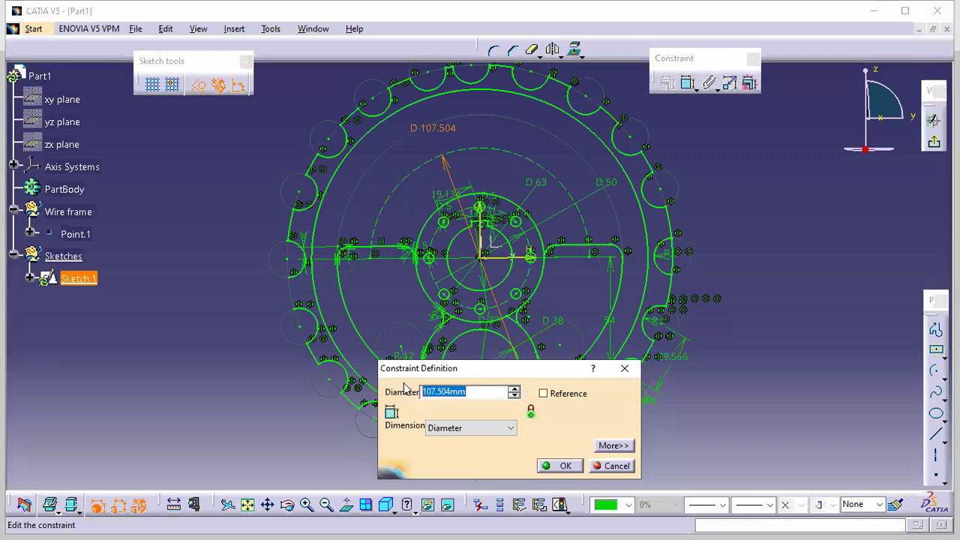
{"action": "type", "text": "127"}
{"action": "key", "text": "Return"}
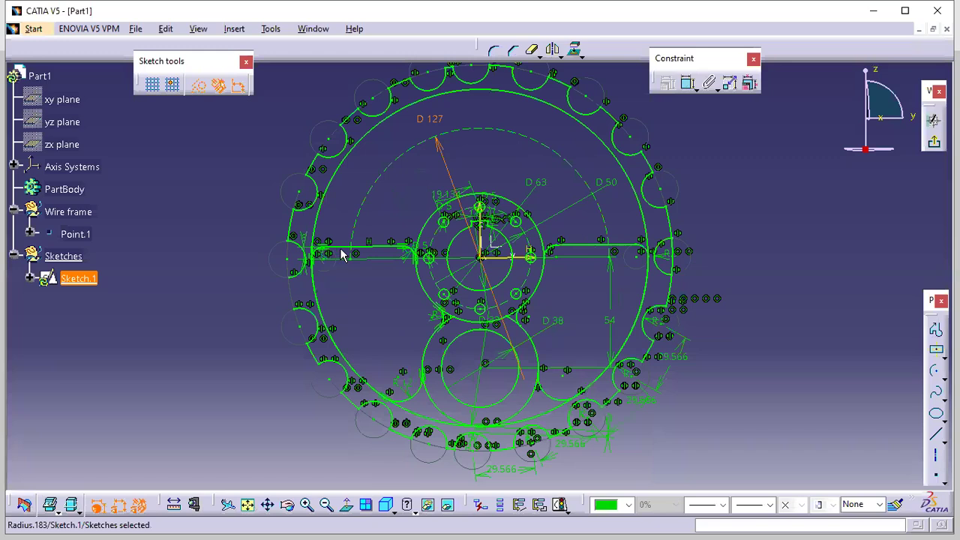
{"action": "key", "text": "ctrl+z"}
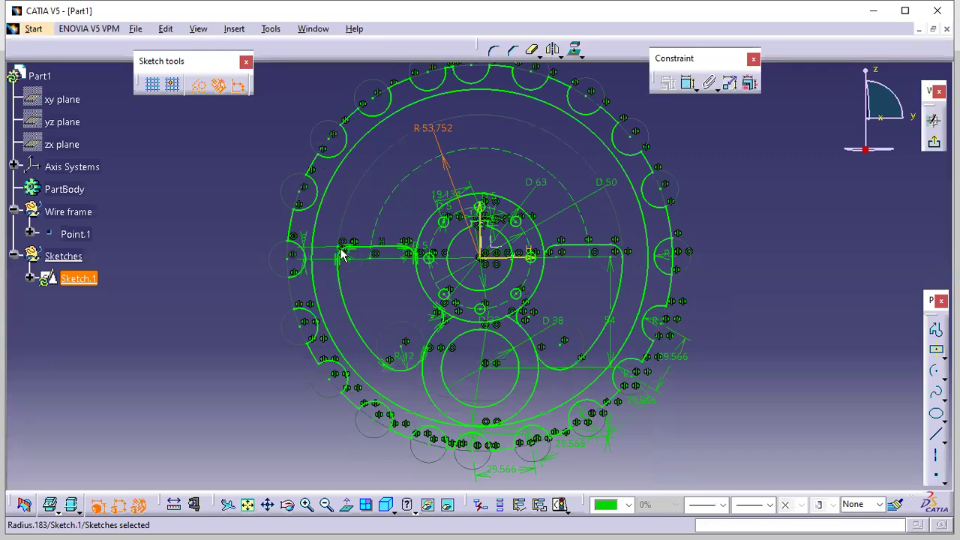
Step: Try to delete the semicircular construction arc and start a new one, and undo the deletion
{"action": "right_click", "coordinate": [408, 180]}
{"action": "left_click", "coordinate": [470, 368]}
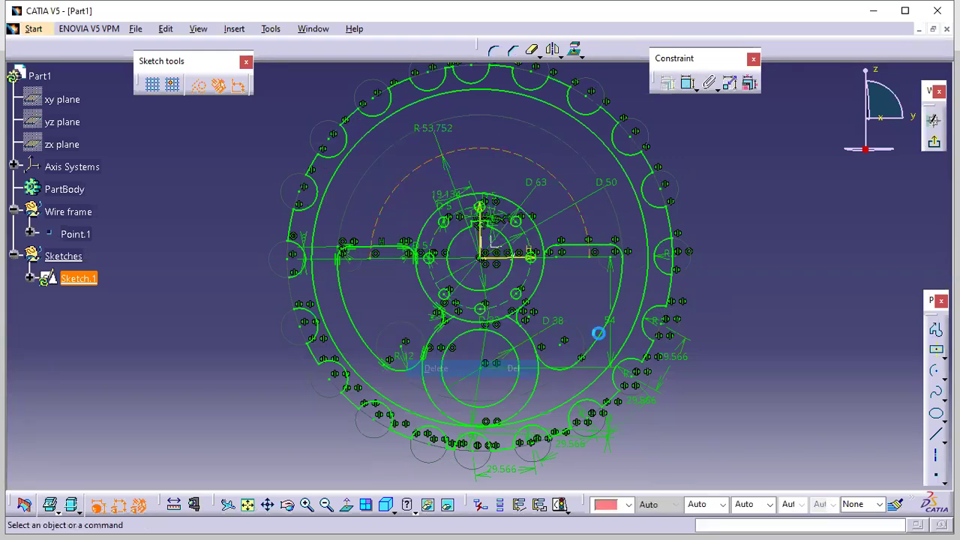
{"action": "left_click", "coordinate": [935, 372]}
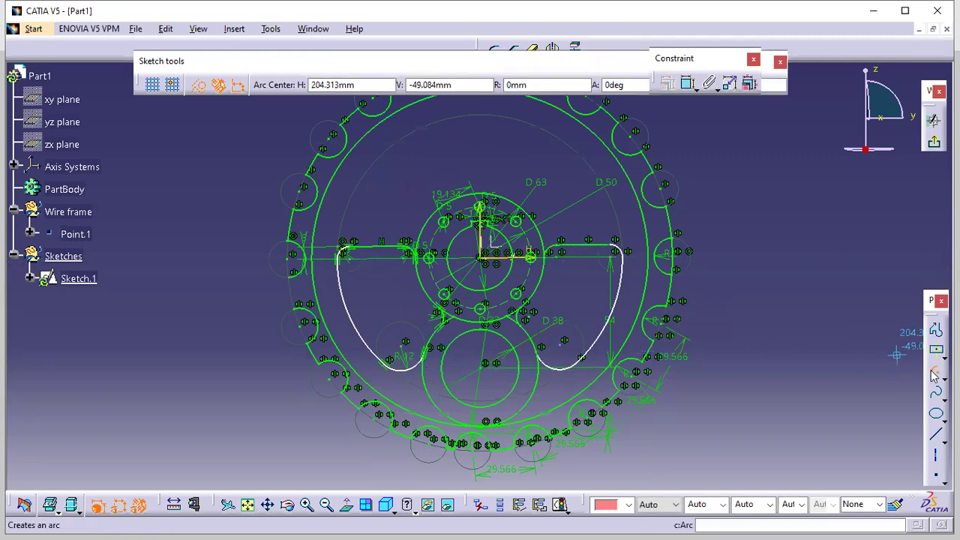
{"action": "key", "text": "Escape"}
{"action": "key", "text": "ctrl+z"}
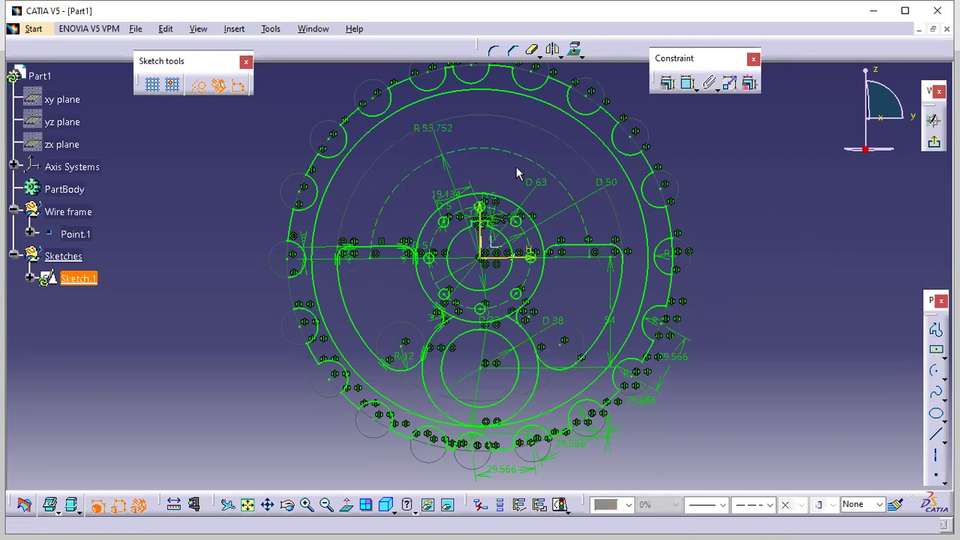
Step: Replace the semicircular construction arc with a shorter origin-centred construction arc of about 68 mm radius above the hub
{"action": "right_click", "coordinate": [459, 153]}
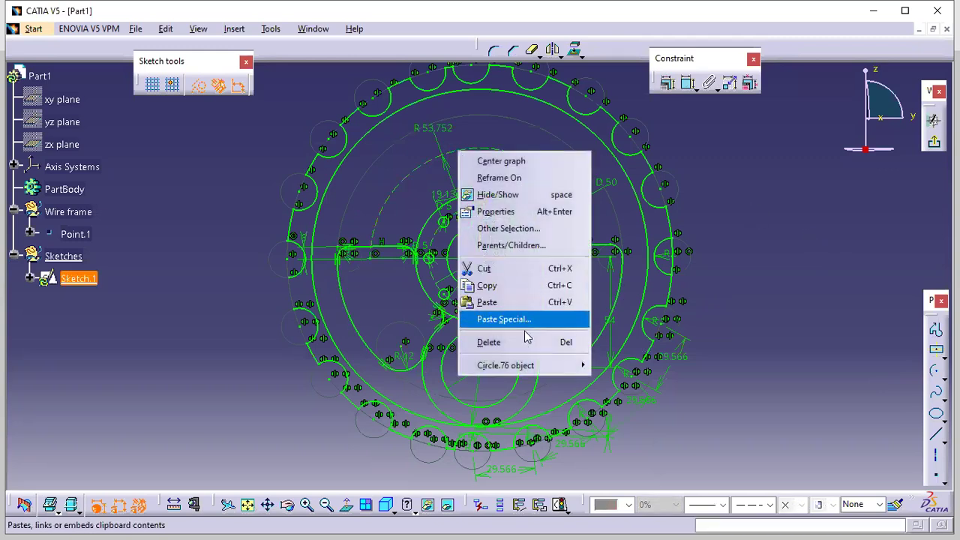
{"action": "left_click", "coordinate": [781, 272]}
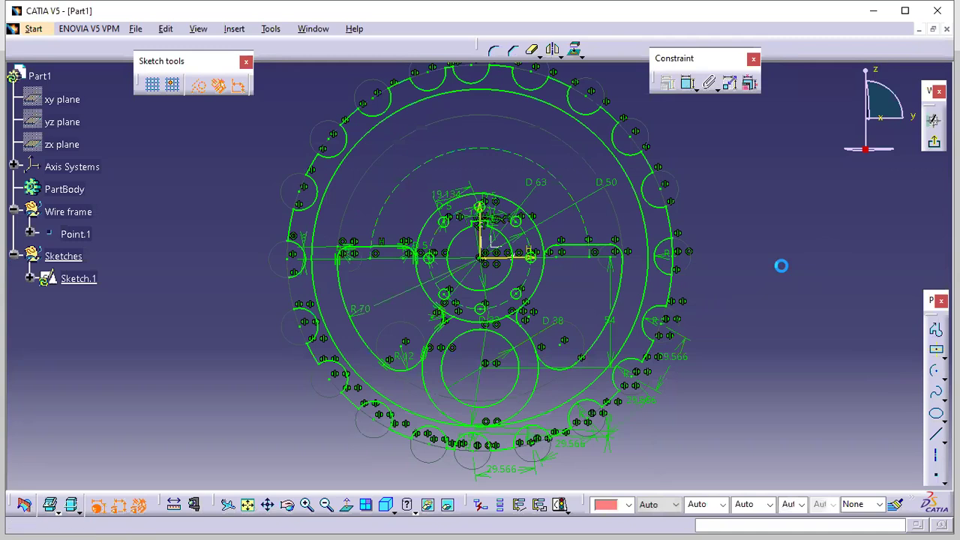
{"action": "left_click", "coordinate": [935, 370]}
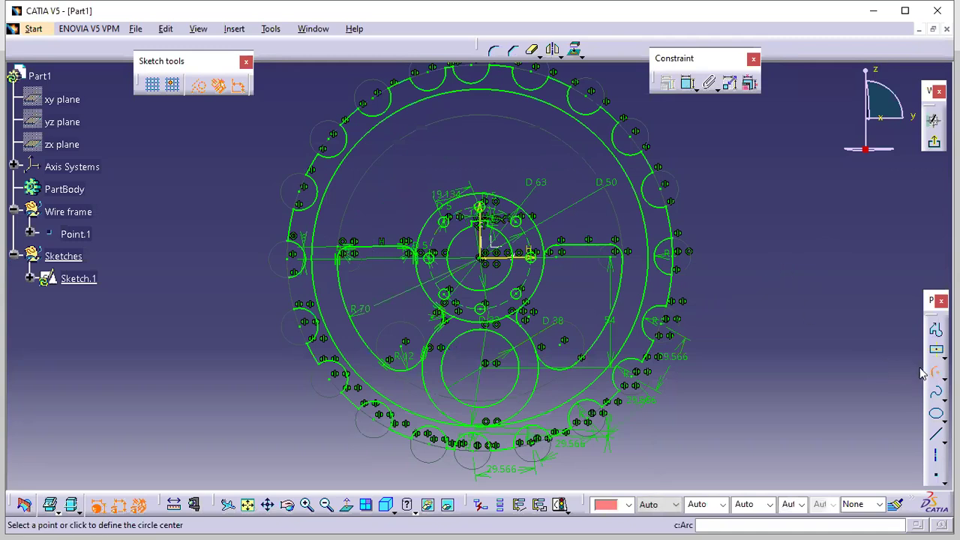
{"action": "left_click", "coordinate": [481, 257]}
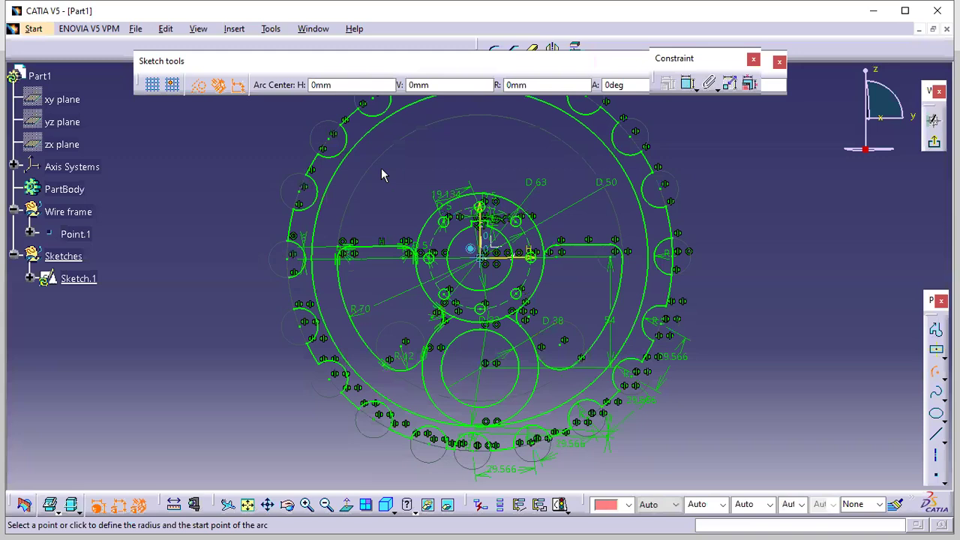
{"action": "left_click", "coordinate": [357, 203]}
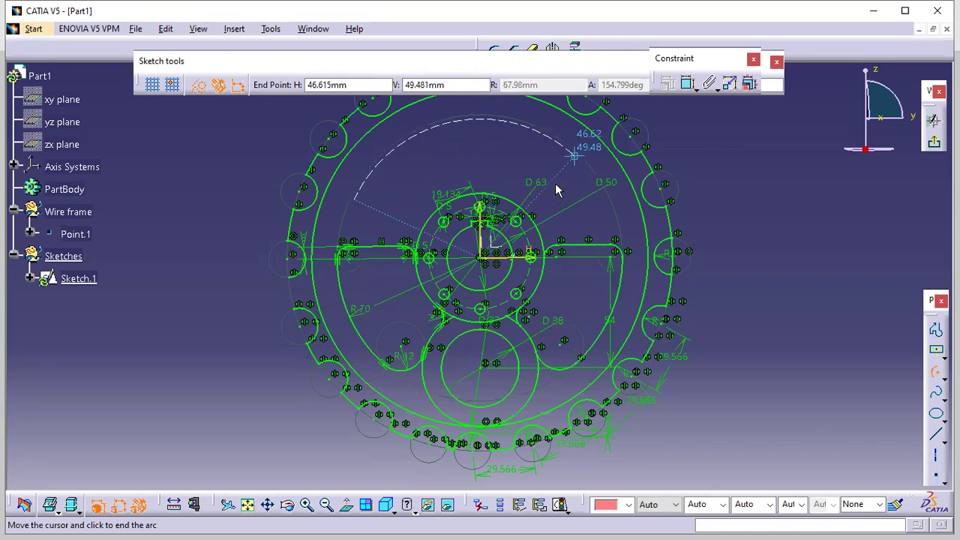
{"action": "left_click", "coordinate": [577, 154]}
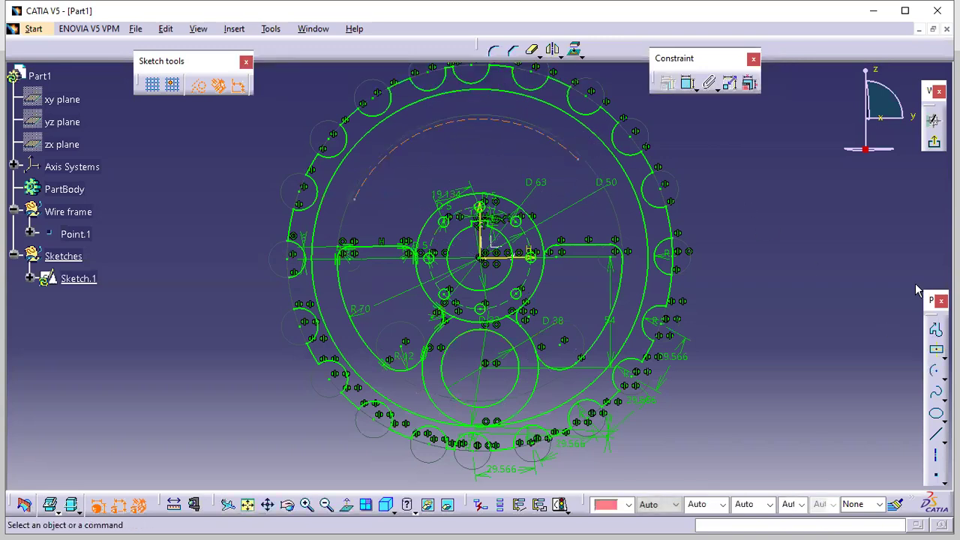
Step: Dimension the new construction arc as a diameter and set it to 127 mm
{"action": "left_click", "coordinate": [688, 83]}
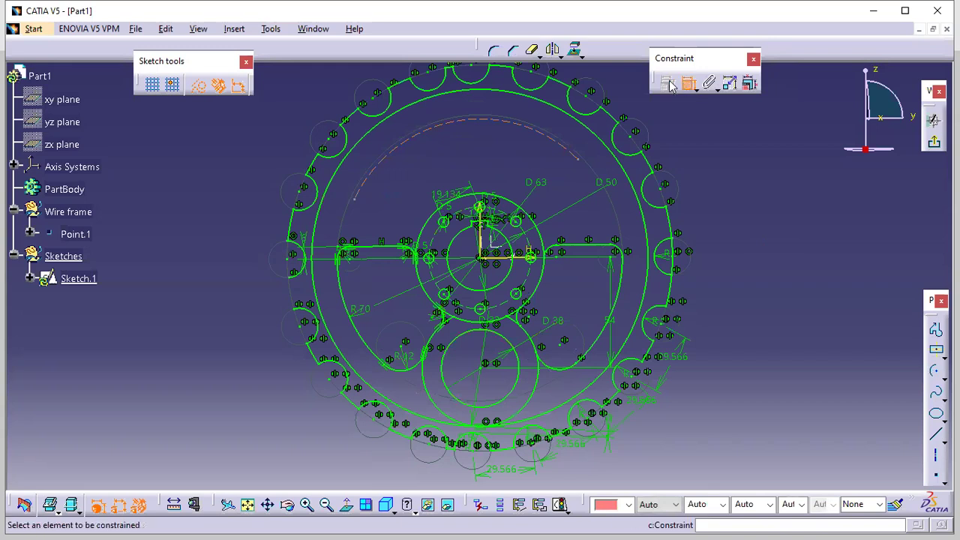
{"action": "left_click", "coordinate": [430, 127]}
{"action": "left_click", "coordinate": [418, 117]}
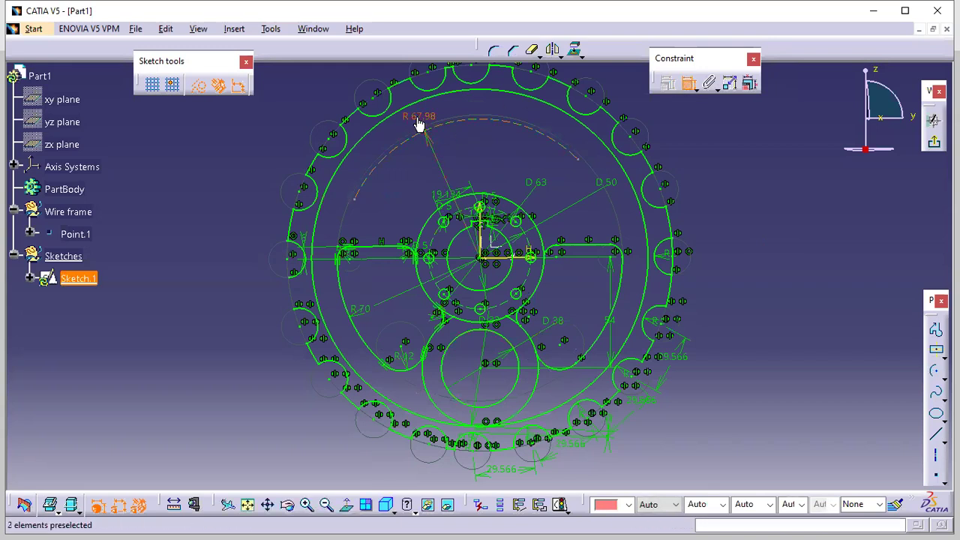
{"action": "double_click", "coordinate": [418, 116]}
{"action": "left_click", "coordinate": [482, 432]}
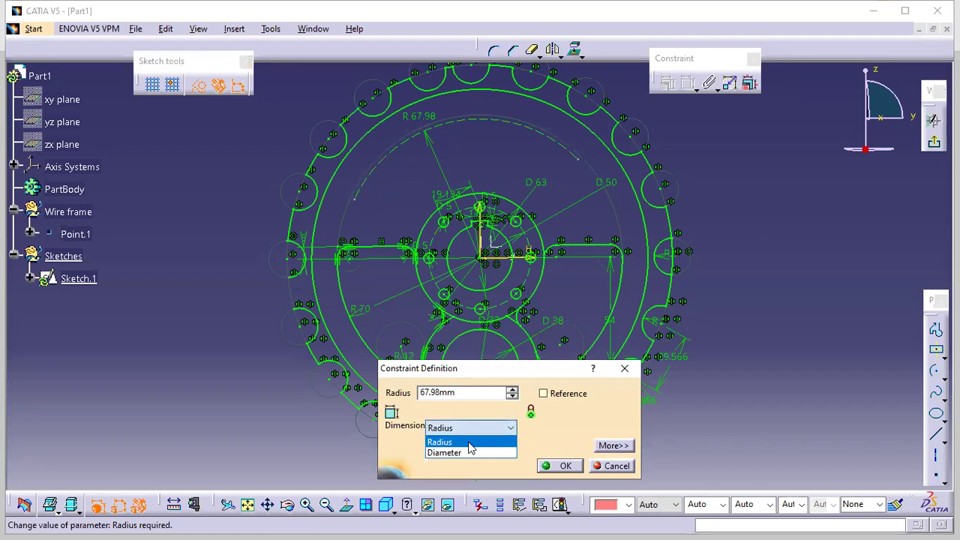
{"action": "left_click", "coordinate": [460, 453]}
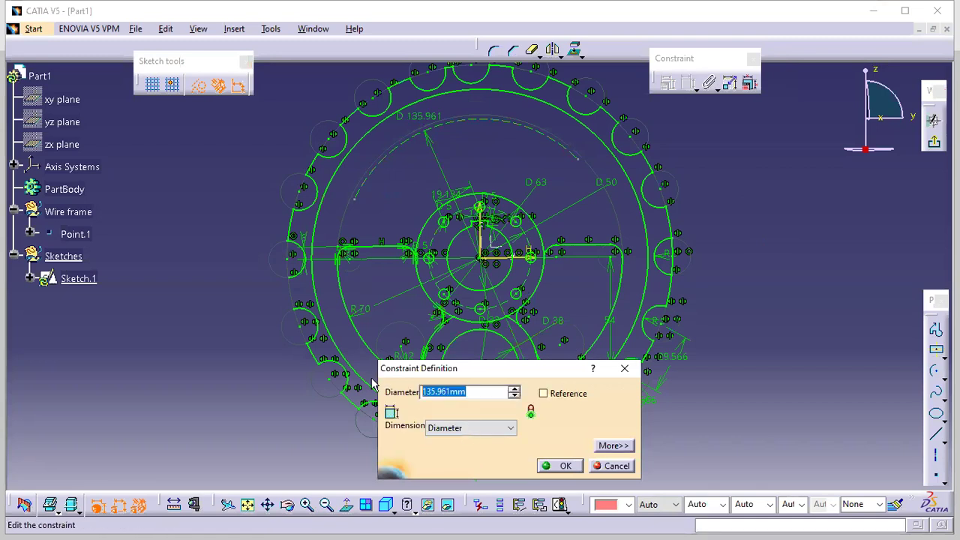
{"action": "type", "text": "127mm"}
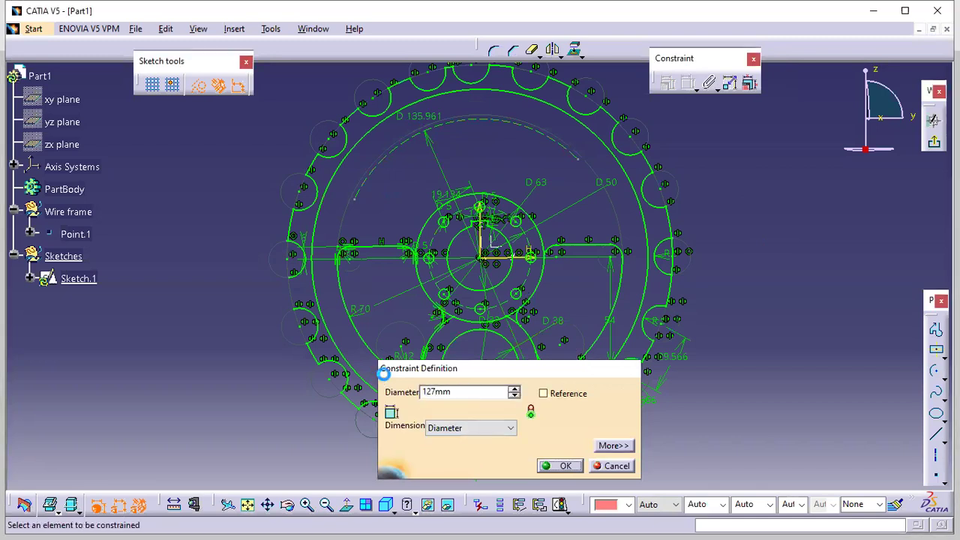
{"action": "key", "text": "Return"}
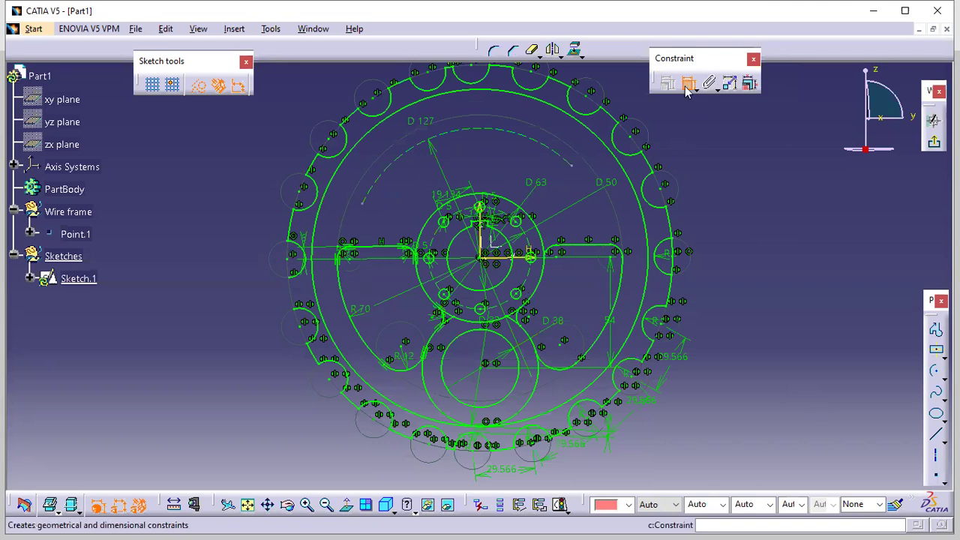
Step: Draw a construction line about 82.5 mm long from the origin to the inner rim circle, at about 22° above the horizontal axis
{"action": "left_click", "coordinate": [936, 435]}
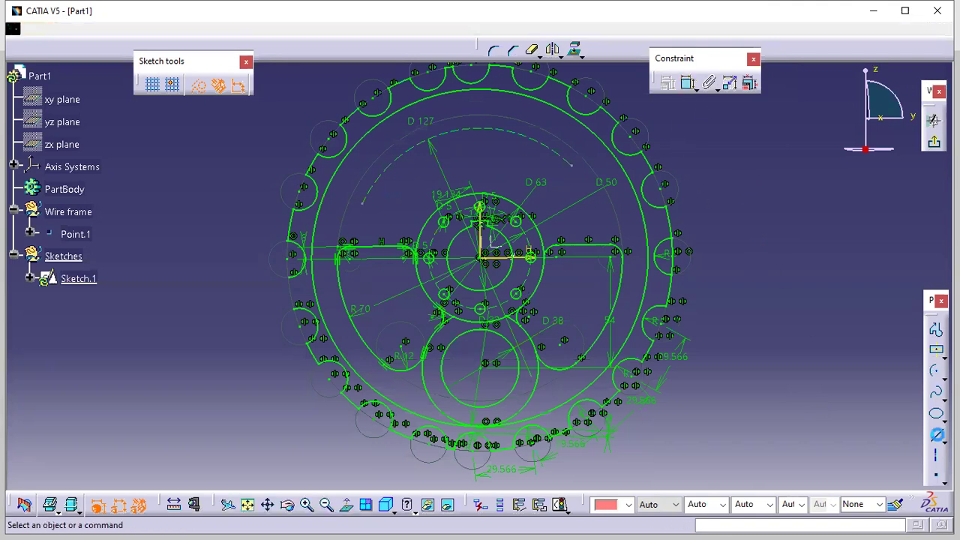
{"action": "left_click", "coordinate": [480, 256]}
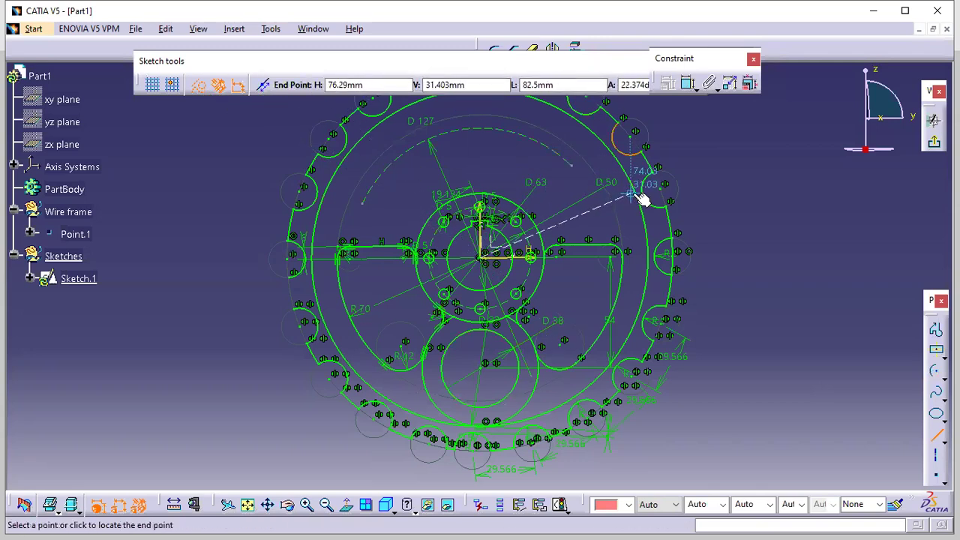
{"action": "left_click", "coordinate": [633, 189]}
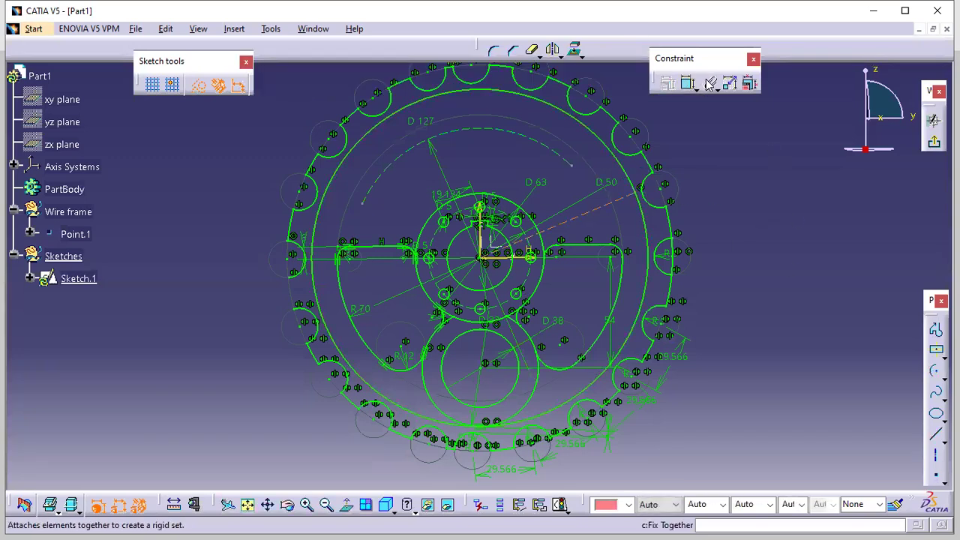
Step: Add an angle dimension between the horizontal axis and the inclined construction line, and set it to 30°
{"action": "left_click", "coordinate": [688, 82]}
{"action": "left_click", "coordinate": [520, 261]}
{"action": "left_click", "coordinate": [574, 224]}
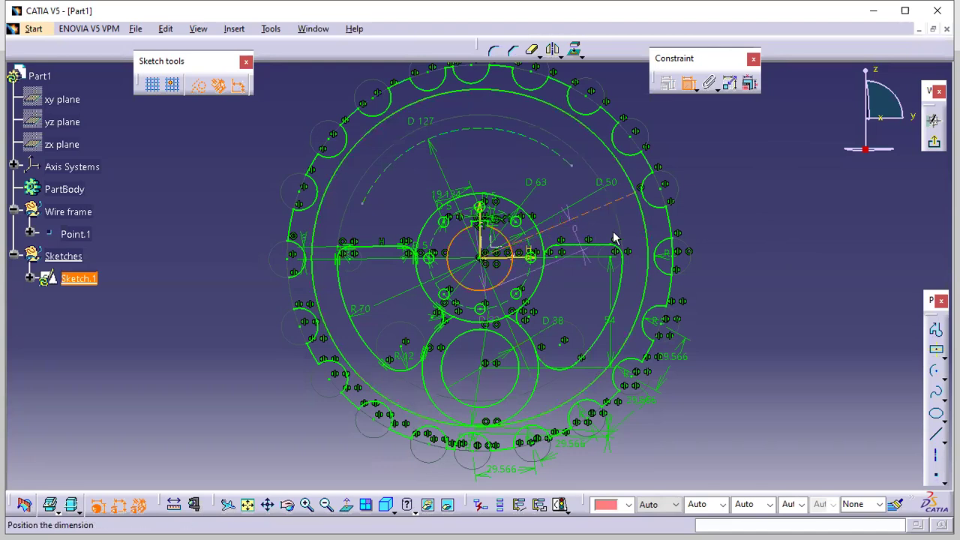
{"action": "left_click", "coordinate": [688, 85]}
{"action": "middle_click_drag", "start_coordinate": [733, 318], "coordinate": [735, 202]}
{"action": "left_click", "coordinate": [688, 85]}
{"action": "left_click", "coordinate": [687, 145]}
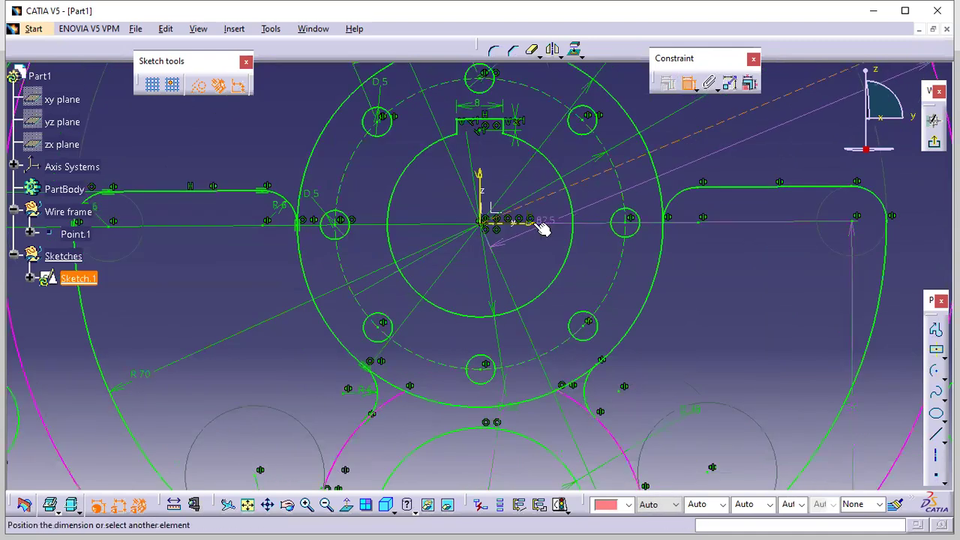
{"action": "left_click", "coordinate": [555, 223]}
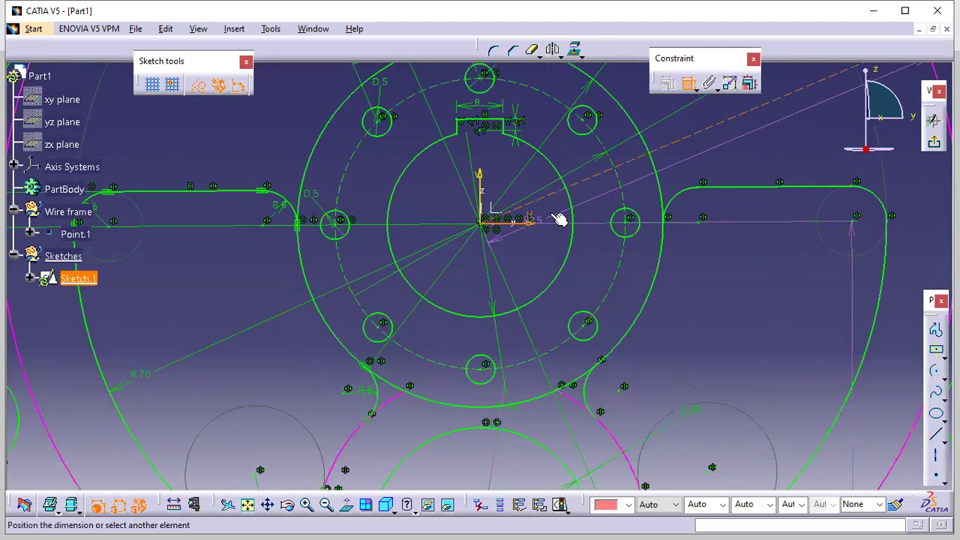
{"action": "left_click", "coordinate": [707, 178]}
{"action": "double_click", "coordinate": [711, 143]}
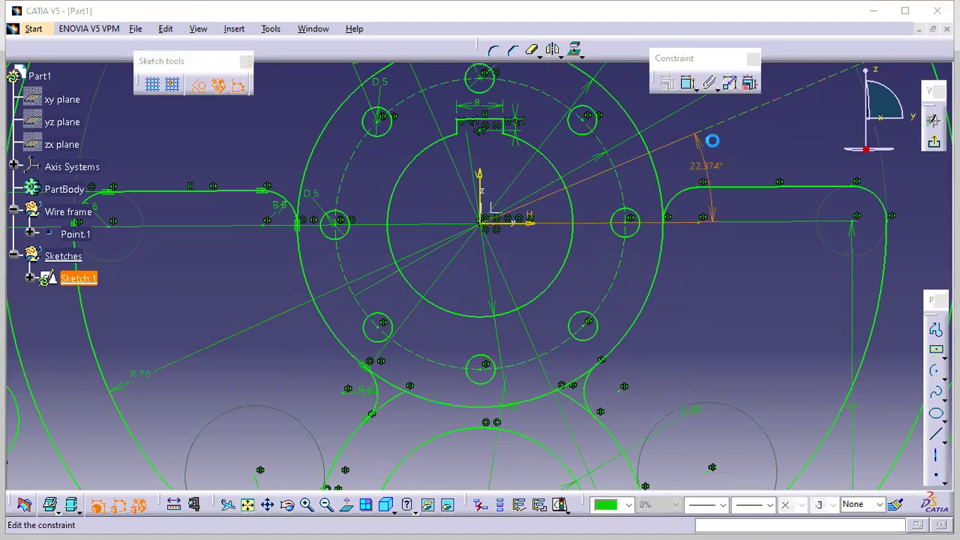
{"action": "type", "text": "3"}
{"action": "key", "text": "Return"}
{"action": "middle_click_drag", "start_coordinate": [741, 142], "coordinate": [709, 226]}
{"action": "left_click", "coordinate": [776, 172]}
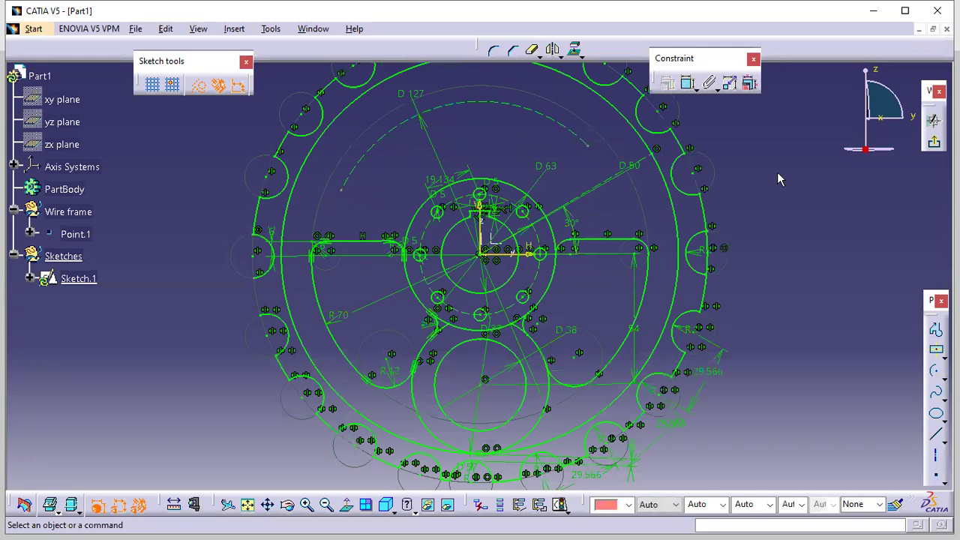
Step: Draw a circle about 15 mm in diameter centred on the dashed bolt circle arc, directly above the hub
{"action": "left_click", "coordinate": [935, 371]}
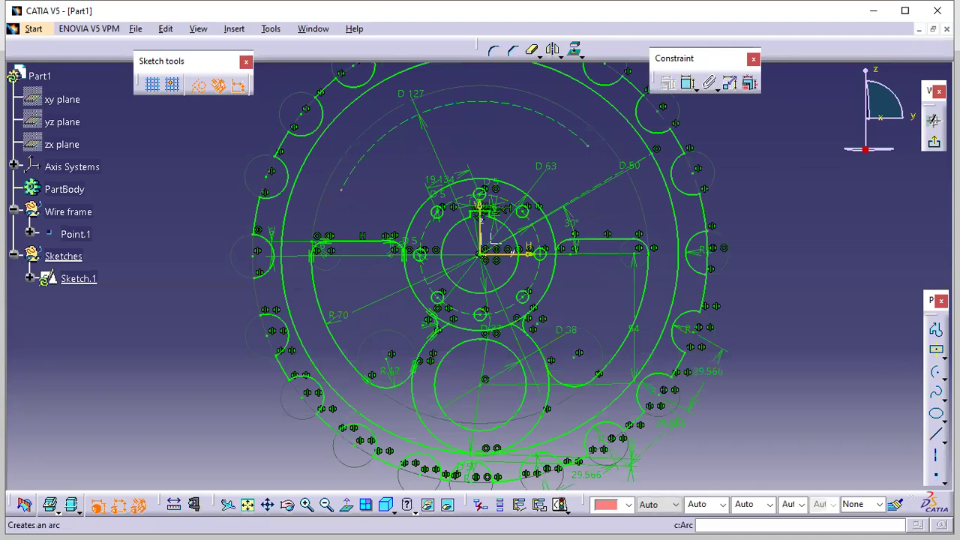
{"action": "left_click", "coordinate": [944, 378]}
{"action": "left_click", "coordinate": [827, 390]}
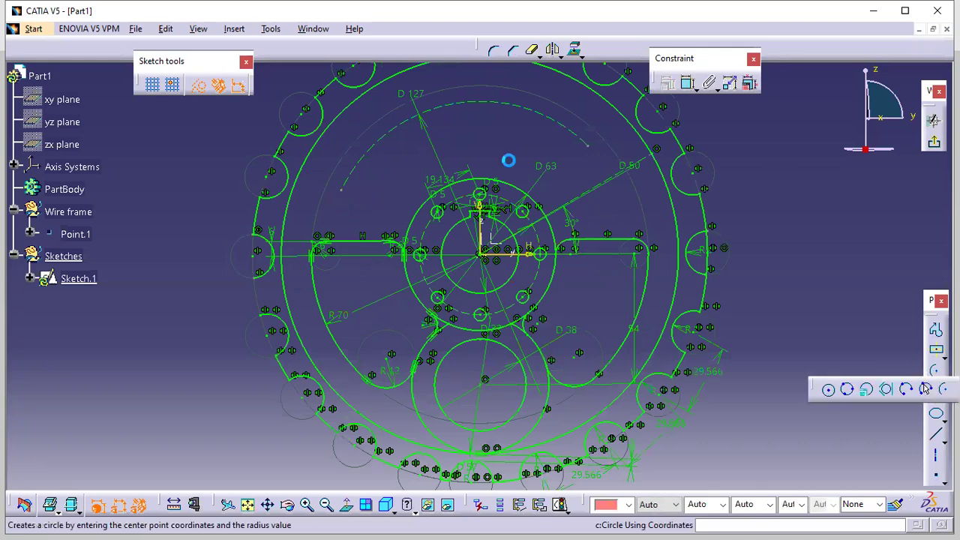
{"action": "key", "text": "alt+Tab"}
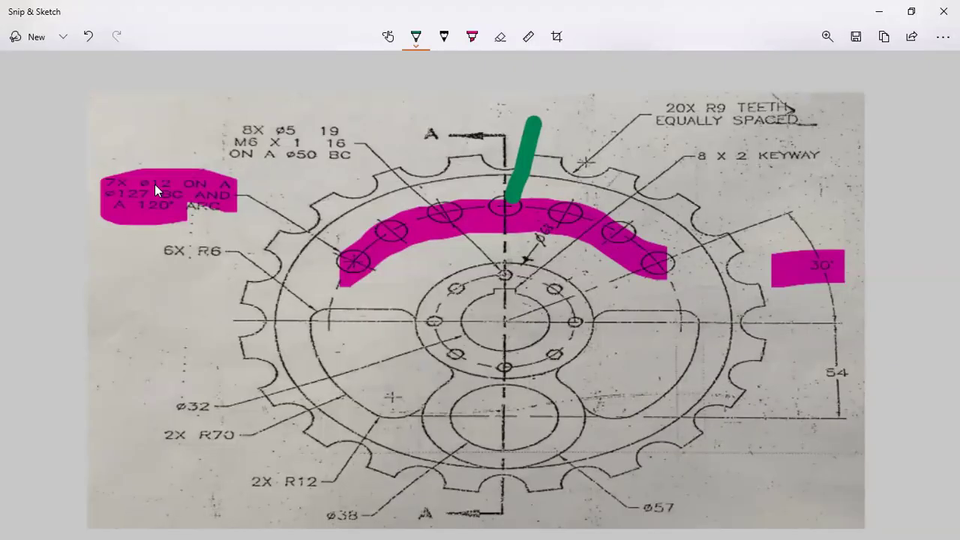
{"action": "key", "text": "alt+Tab"}
{"action": "mouse_move", "coordinate": [419, 184]}
{"action": "middle_mouse_down"}
{"action": "mouse_move", "coordinate": [414, 156]}
{"action": "mouse_move", "coordinate": [479, 306]}
{"action": "middle_mouse_up"}
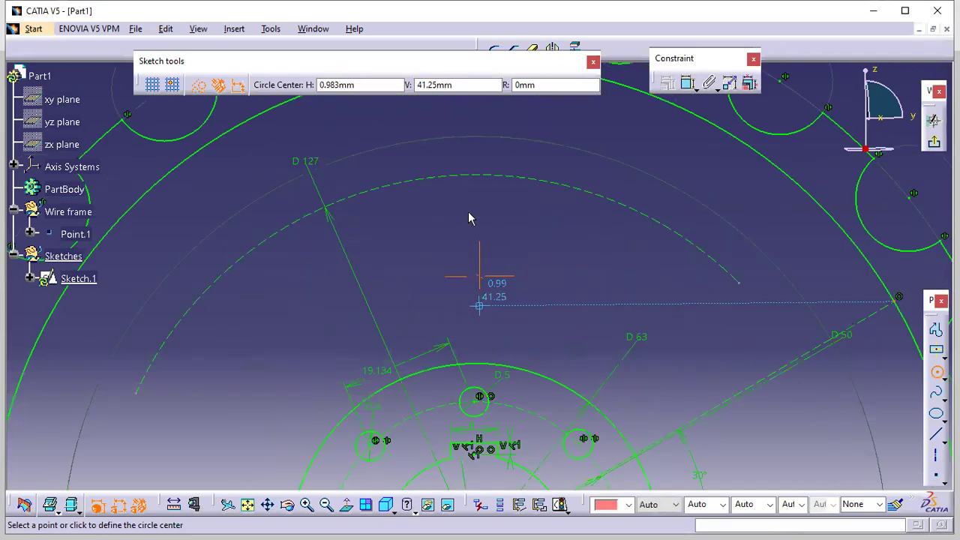
{"action": "left_click", "coordinate": [480, 182]}
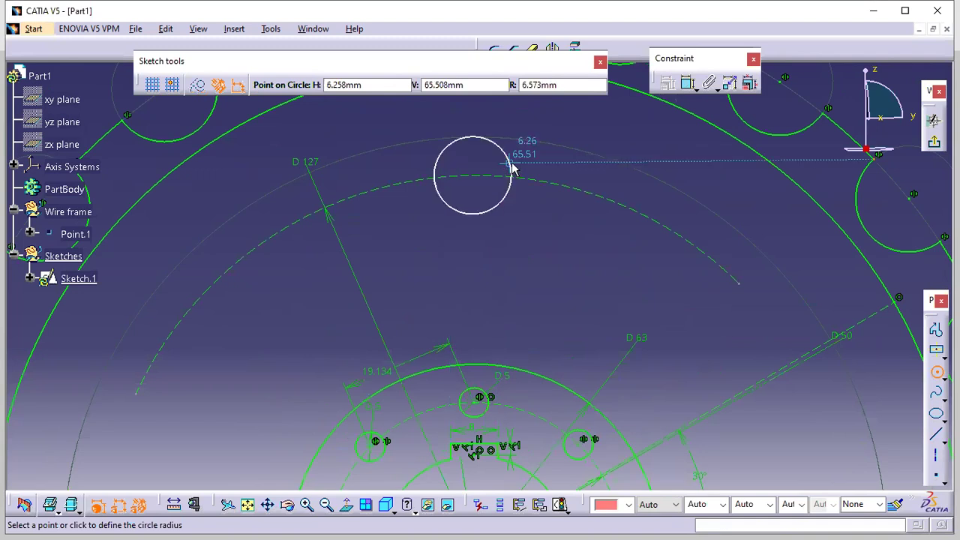
{"action": "left_click", "coordinate": [533, 199]}
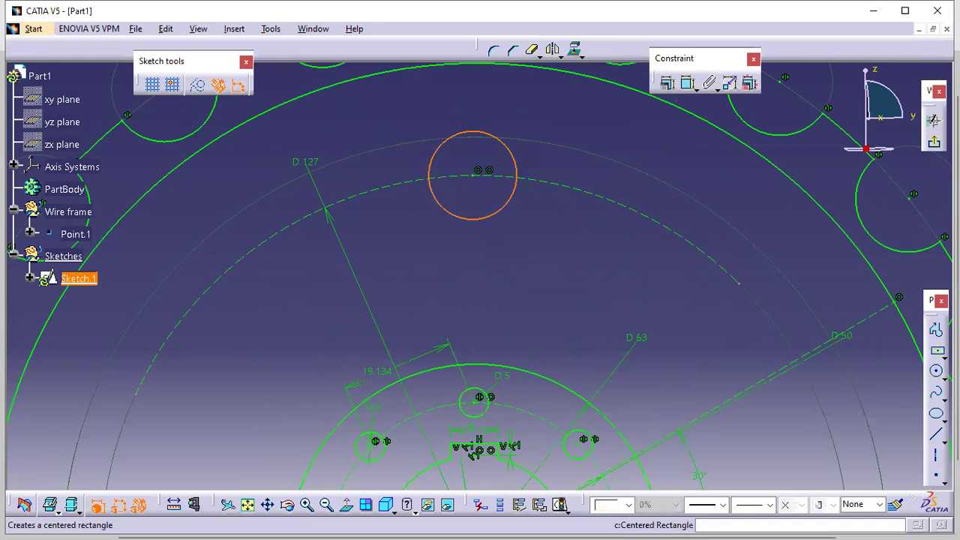
Step: Dimension the new circle's diameter and set it to 12 mm
{"action": "left_click", "coordinate": [684, 84]}
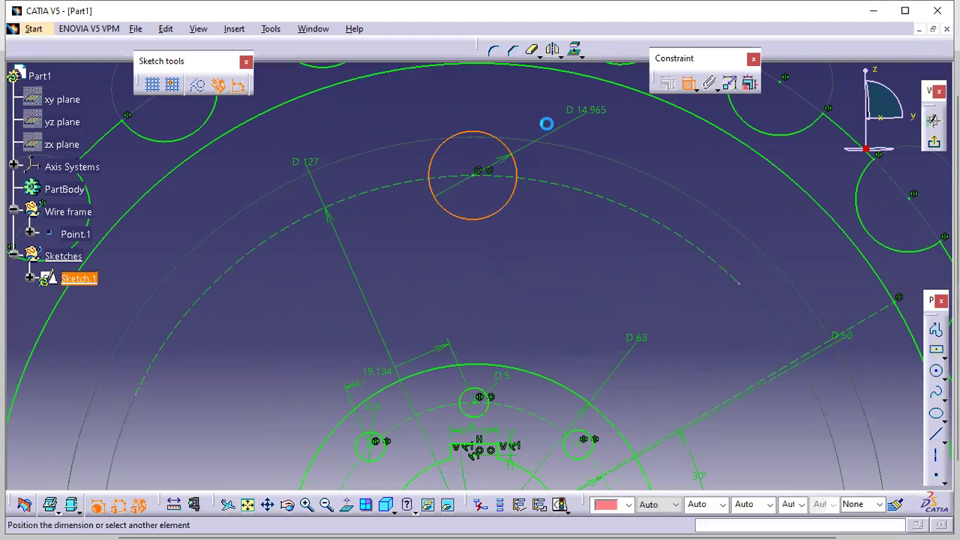
{"action": "left_click", "coordinate": [540, 122]}
{"action": "double_click", "coordinate": [534, 114]}
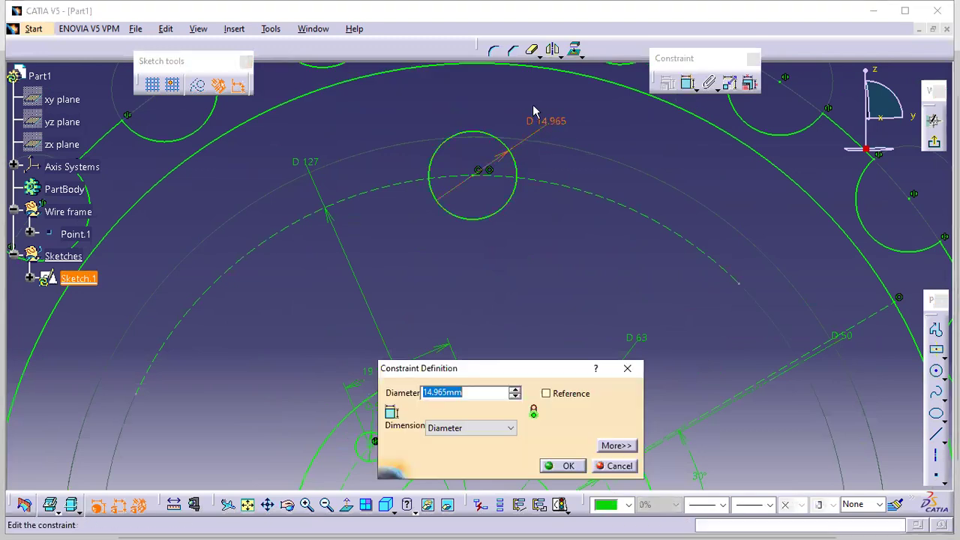
{"action": "type", "text": "12"}
{"action": "key", "text": "Return"}
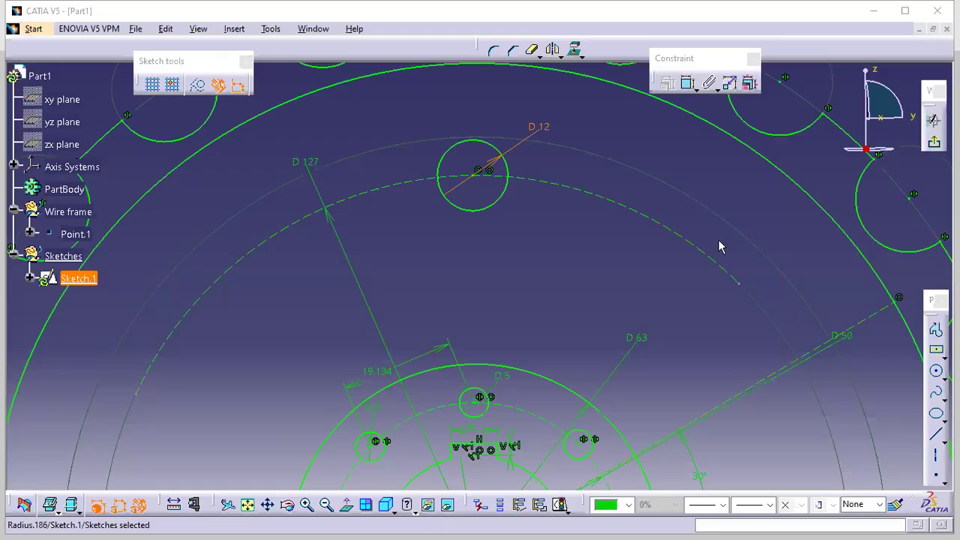
Step: Switch to the reference drawing in Snip & Sketch and erase all its ink markings
{"action": "key", "text": "alt+Tab"}
{"action": "key", "text": "alt+Tab"}
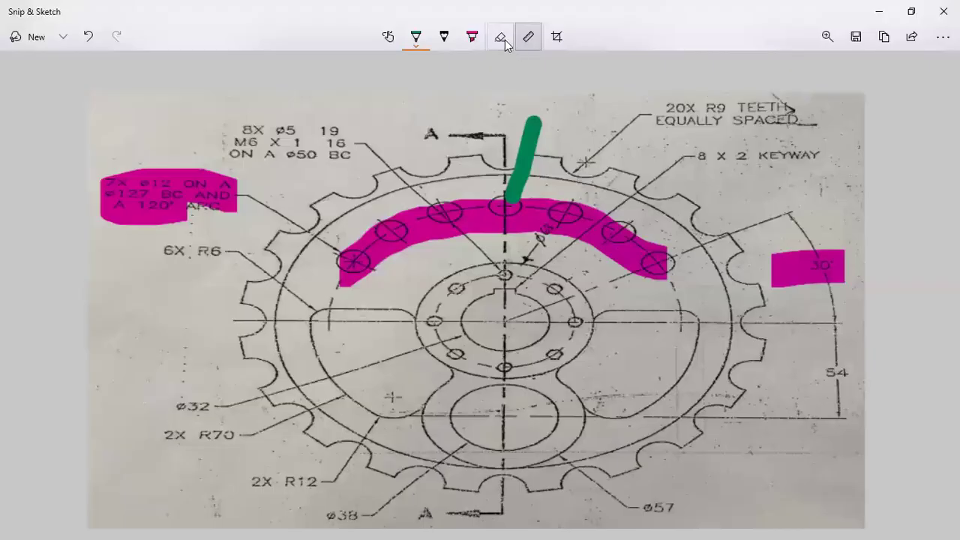
{"action": "left_click", "coordinate": [502, 38]}
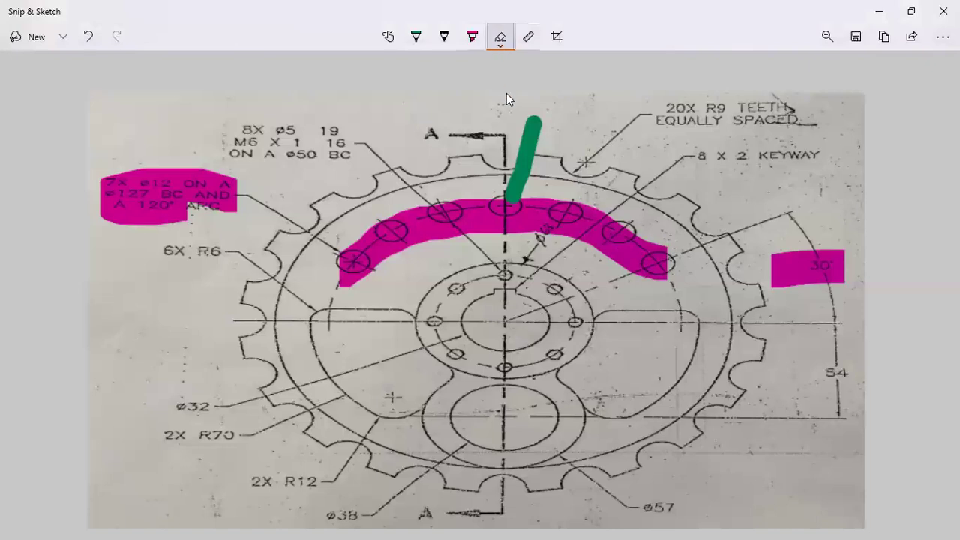
{"action": "left_click", "coordinate": [500, 37]}
{"action": "left_click", "coordinate": [501, 77]}
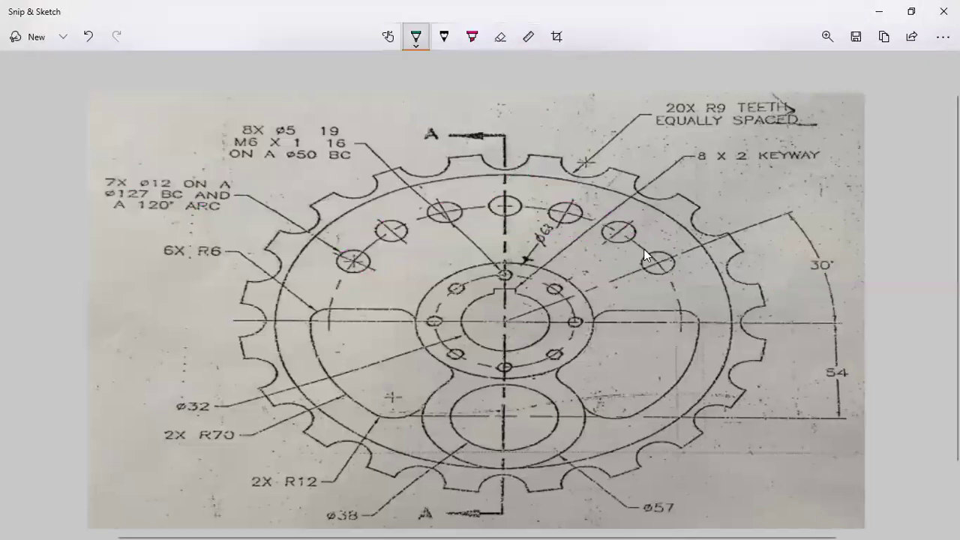
Step: Highlight the 120° arc note in pink, underline it in green and write a short green jotting beneath it
{"action": "left_click", "coordinate": [470, 32]}
{"action": "left_click_drag", "start_coordinate": [178, 212], "coordinate": [121, 212]}
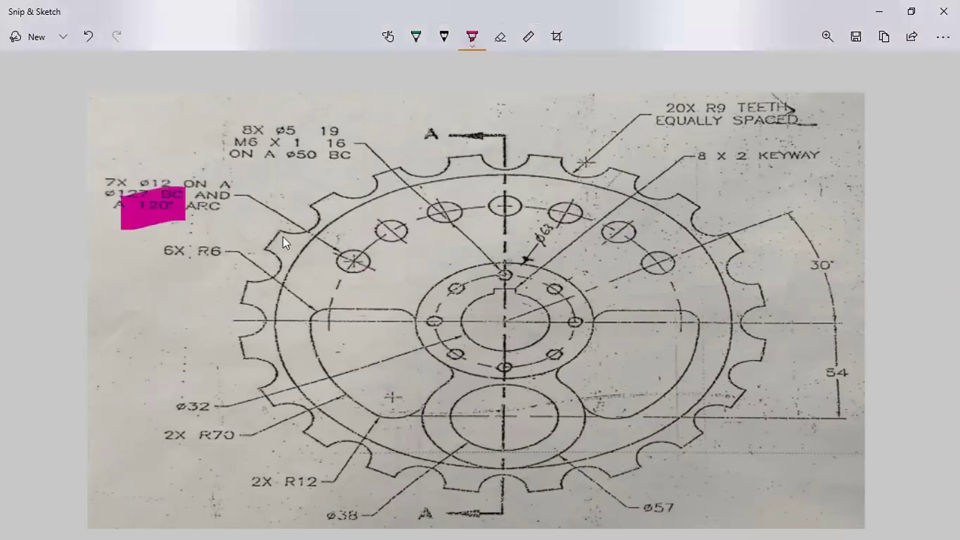
{"action": "left_click", "coordinate": [417, 36]}
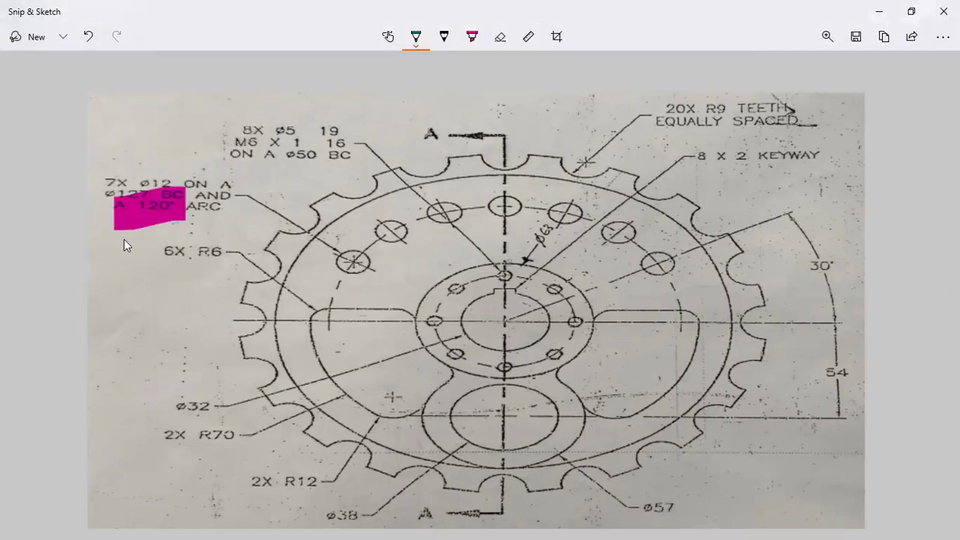
{"action": "left_click_drag", "start_coordinate": [124, 240], "coordinate": [186, 224]}
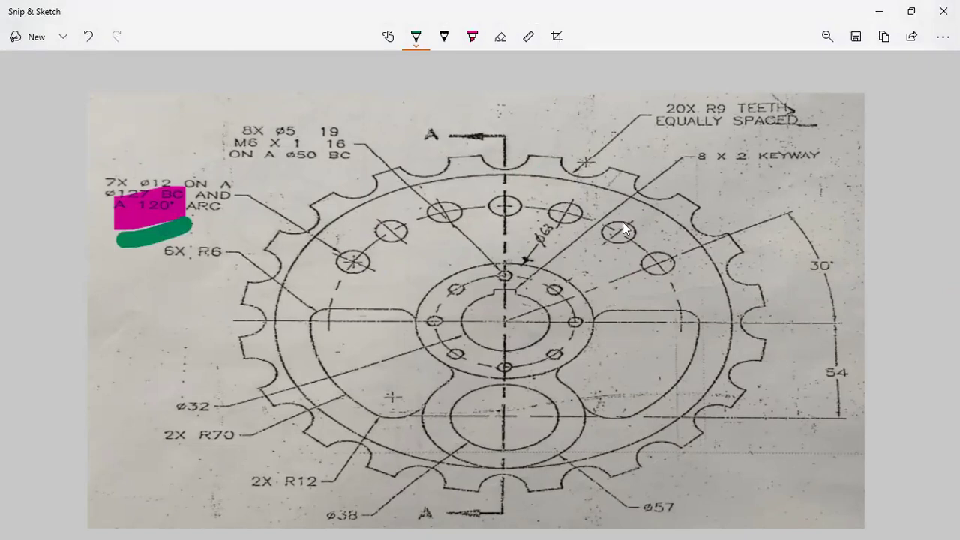
{"action": "mouse_move", "coordinate": [141, 264]}
{"action": "left_mouse_down"}
{"action": "mouse_move", "coordinate": [180, 295]}
{"action": "mouse_move", "coordinate": [150, 276]}
{"action": "left_mouse_up"}
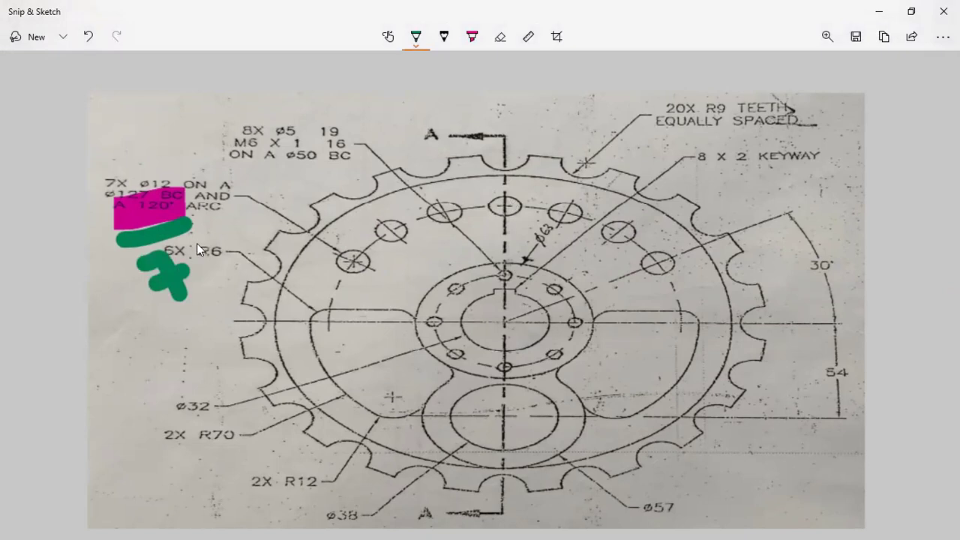
{"action": "left_click_drag", "start_coordinate": [188, 268], "coordinate": [219, 300]}
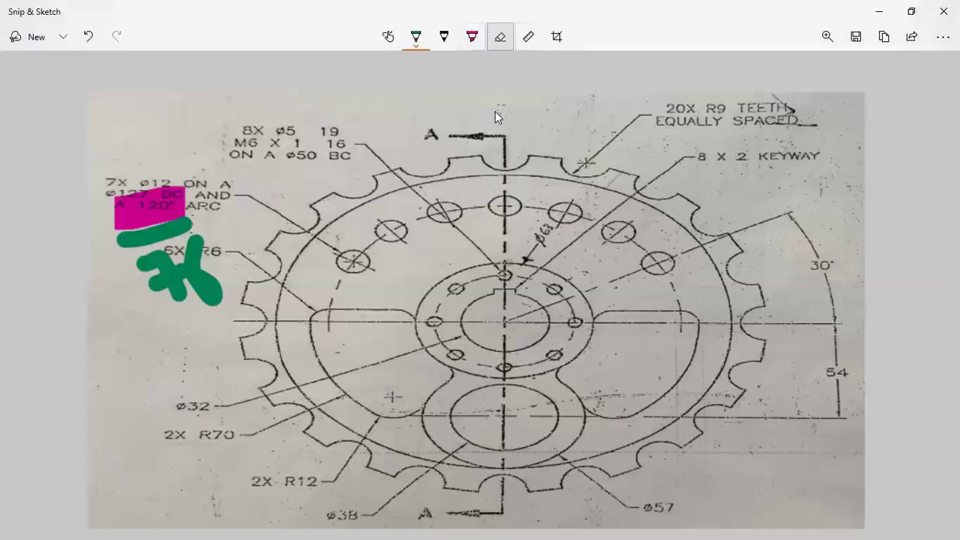
Step: Clear all ink from the drawing, and highlight the 120° value and the three arc holes right of the centreline
{"action": "left_click", "coordinate": [500, 36]}
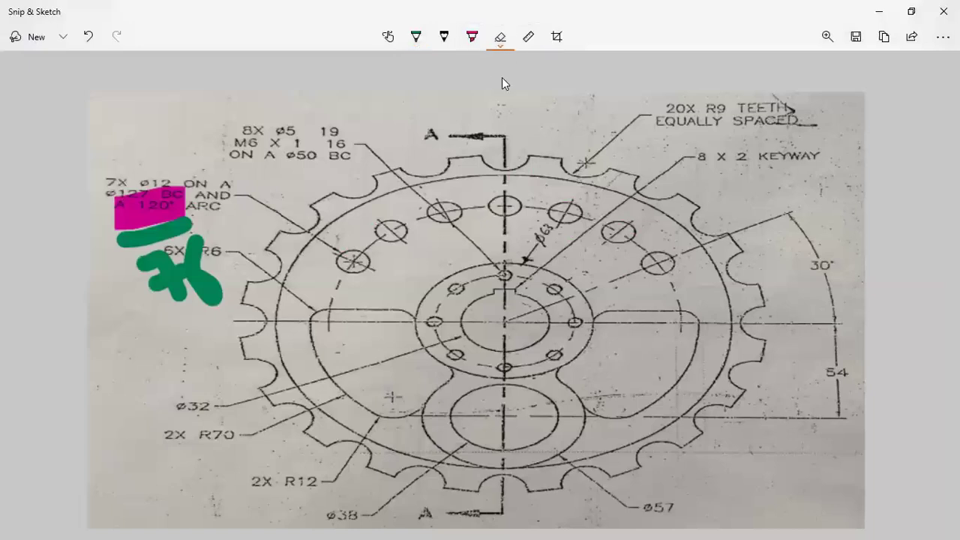
{"action": "left_click", "coordinate": [500, 36]}
{"action": "left_click", "coordinate": [499, 75]}
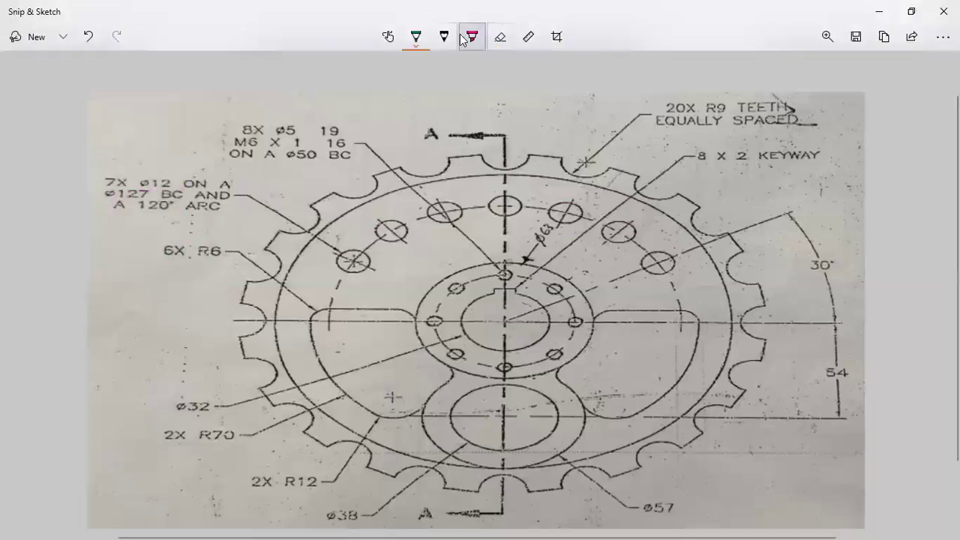
{"action": "left_click", "coordinate": [462, 37]}
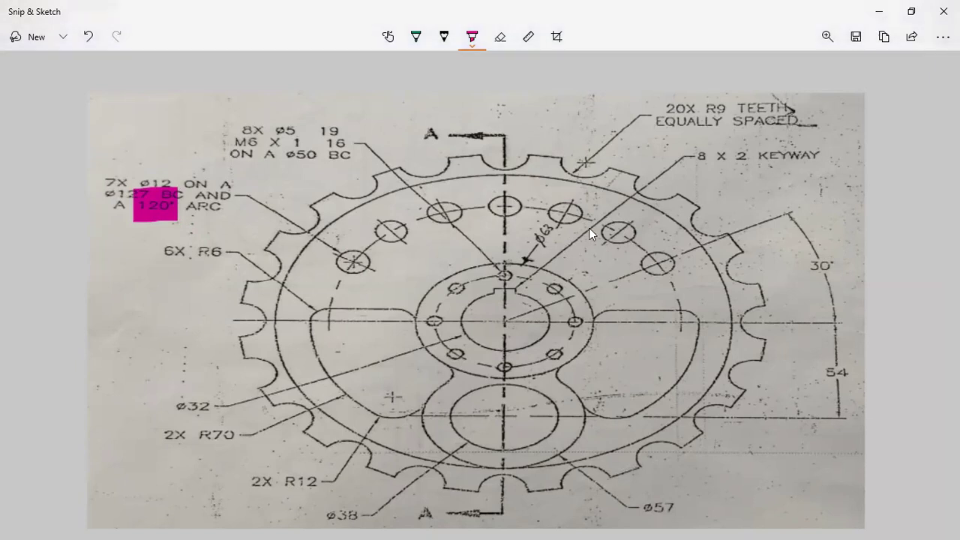
{"action": "left_click_drag", "start_coordinate": [667, 276], "coordinate": [541, 218]}
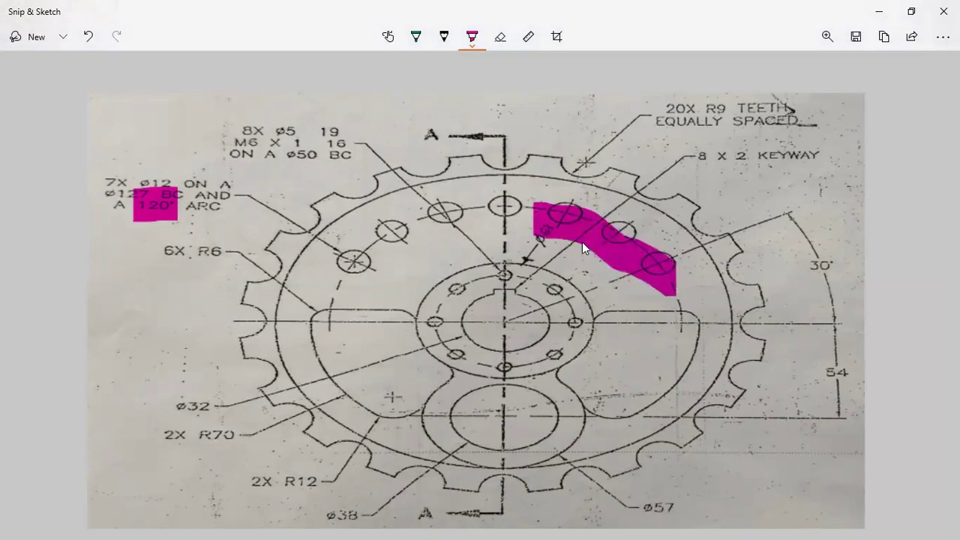
Step: Switch to CATIA and rotate the 12 mm circle about the origin in duplicate mode, with 3 instances at 20°
{"action": "key", "text": "alt+Tab"}
{"action": "key", "text": "Tab"}
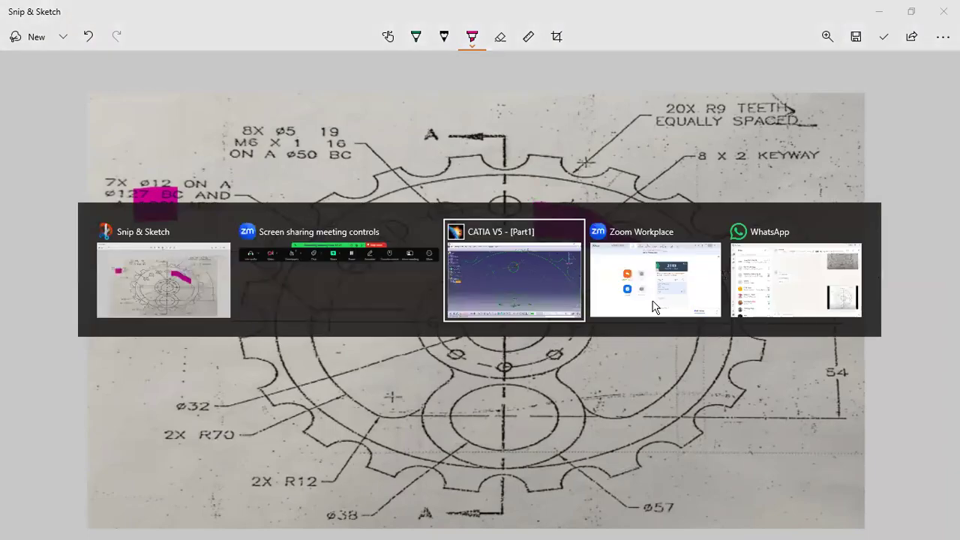
{"action": "left_click", "coordinate": [559, 56]}
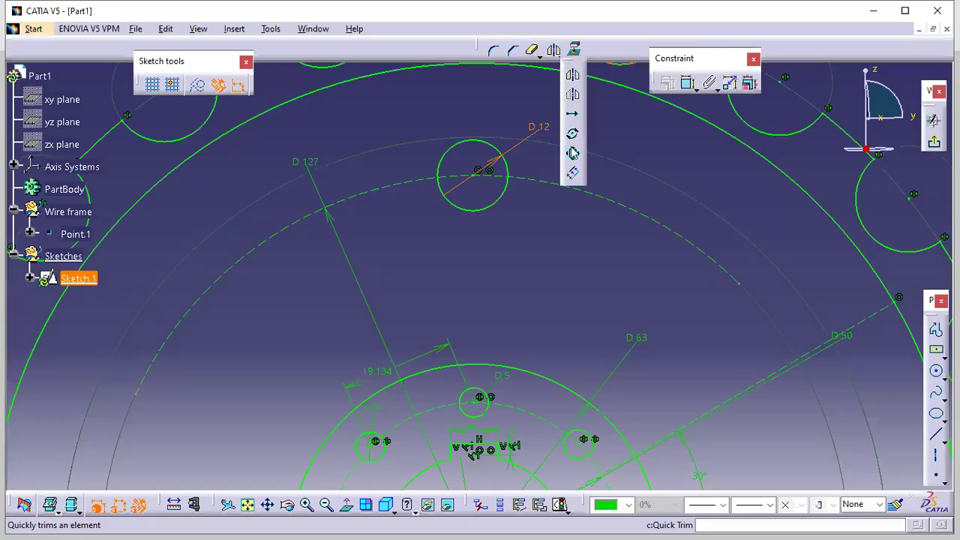
{"action": "left_click", "coordinate": [574, 139]}
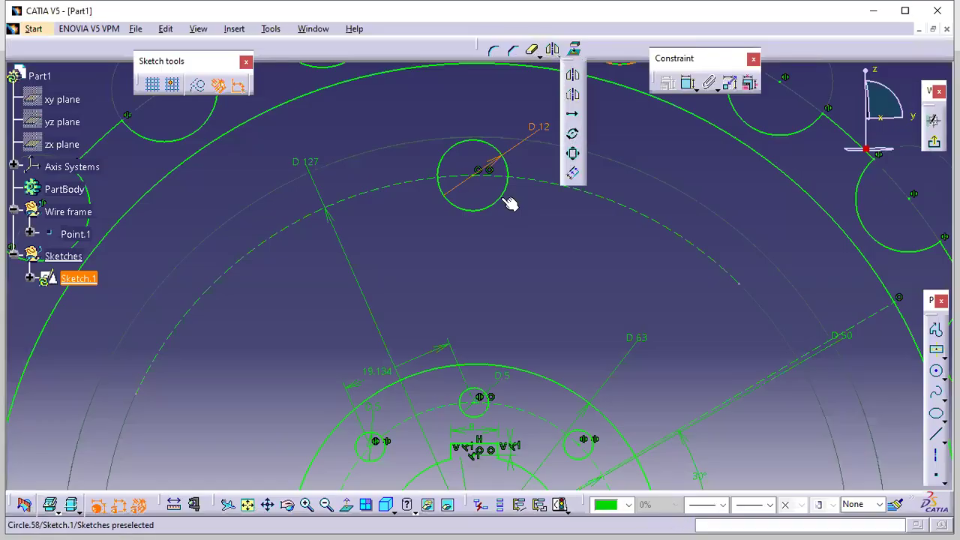
{"action": "left_click", "coordinate": [504, 199]}
{"action": "middle_click_drag", "start_coordinate": [593, 245], "coordinate": [608, 308]}
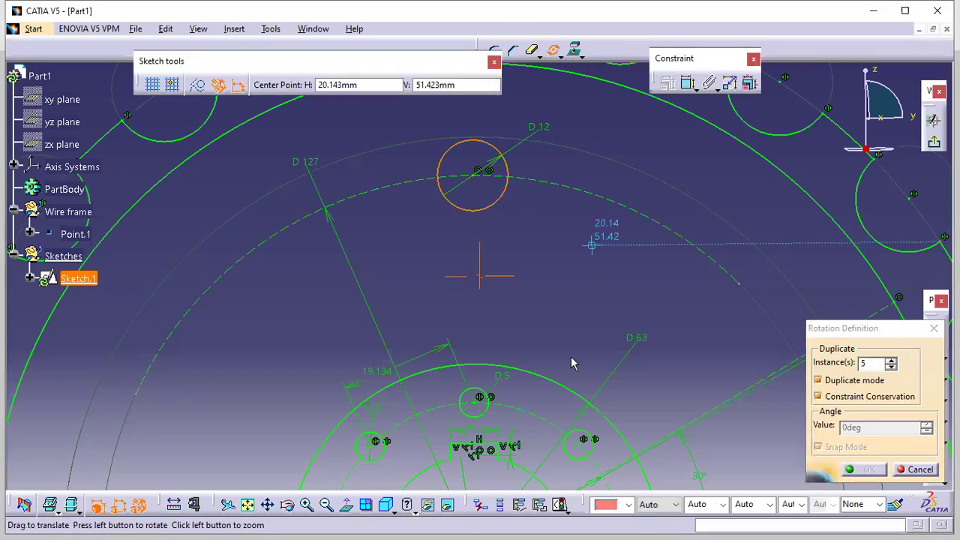
{"action": "left_click", "coordinate": [484, 427]}
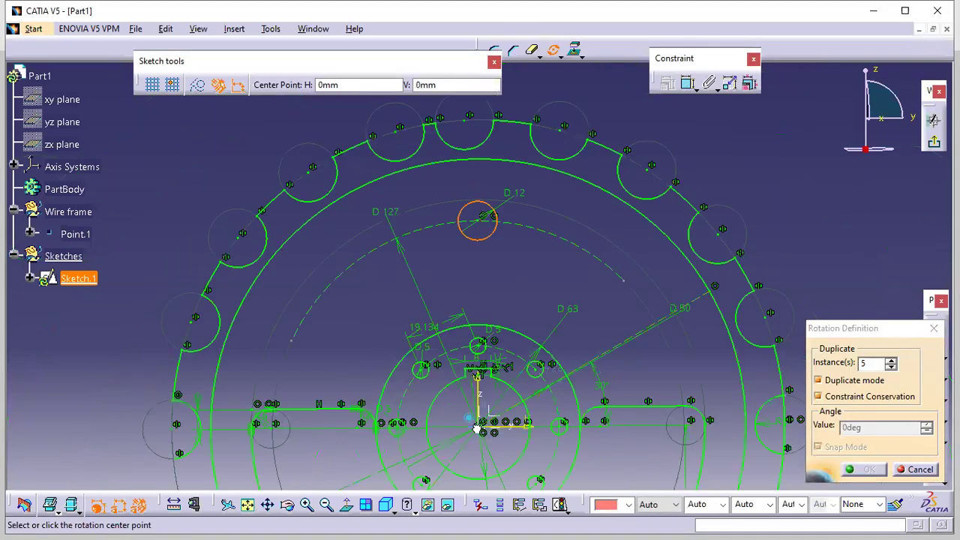
{"action": "left_click", "coordinate": [891, 367]}
{"action": "left_click", "coordinate": [890, 367]}
{"action": "left_click_drag", "start_coordinate": [868, 432], "coordinate": [801, 433]}
{"action": "type", "text": "20"}
{"action": "key", "text": "Return"}
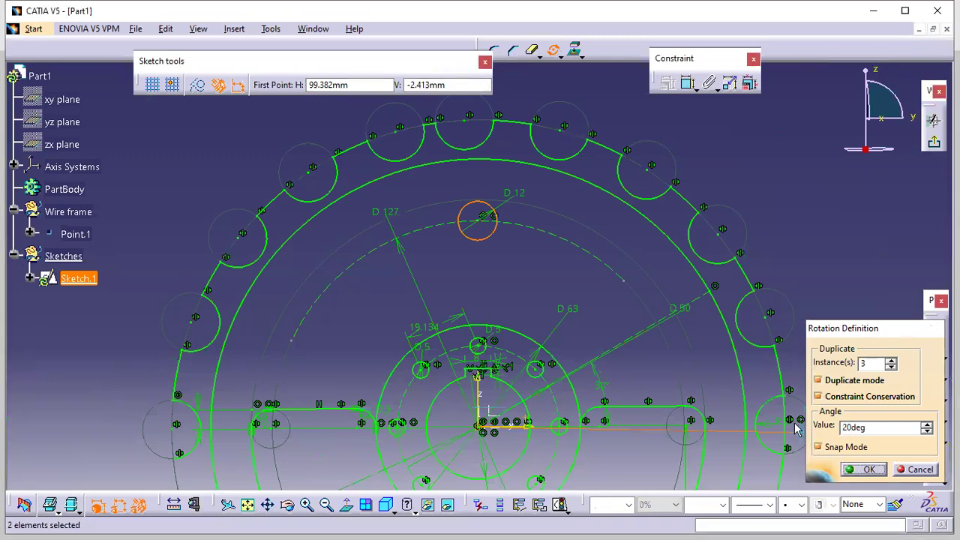
Step: Make the centre of the copy nearest the original circle coincident with the dashed arc, and dimension its centre distance to the original circle
{"action": "mouse_move", "coordinate": [394, 321]}
{"action": "middle_mouse_down"}
{"action": "mouse_move", "coordinate": [391, 306]}
{"action": "mouse_move", "coordinate": [540, 75]}
{"action": "middle_mouse_up"}
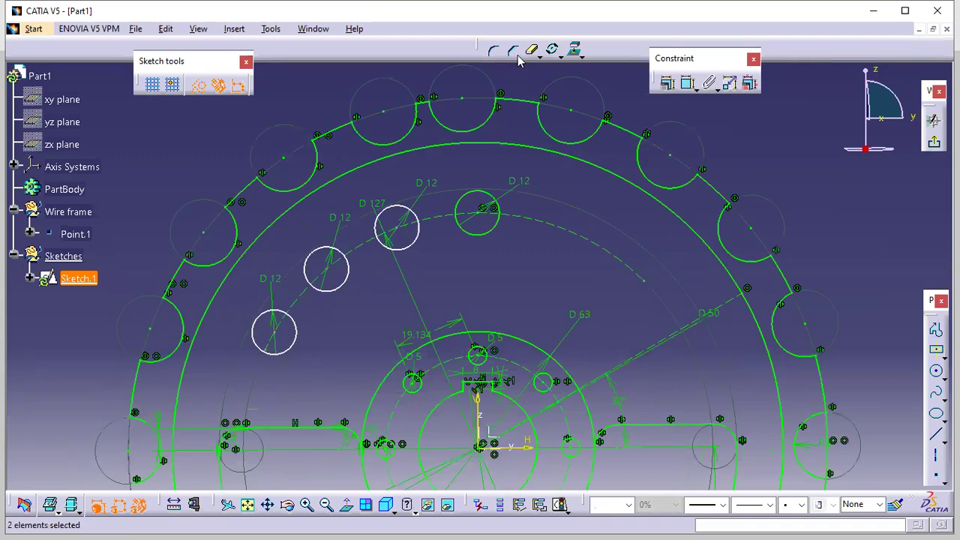
{"action": "left_click", "coordinate": [688, 87]}
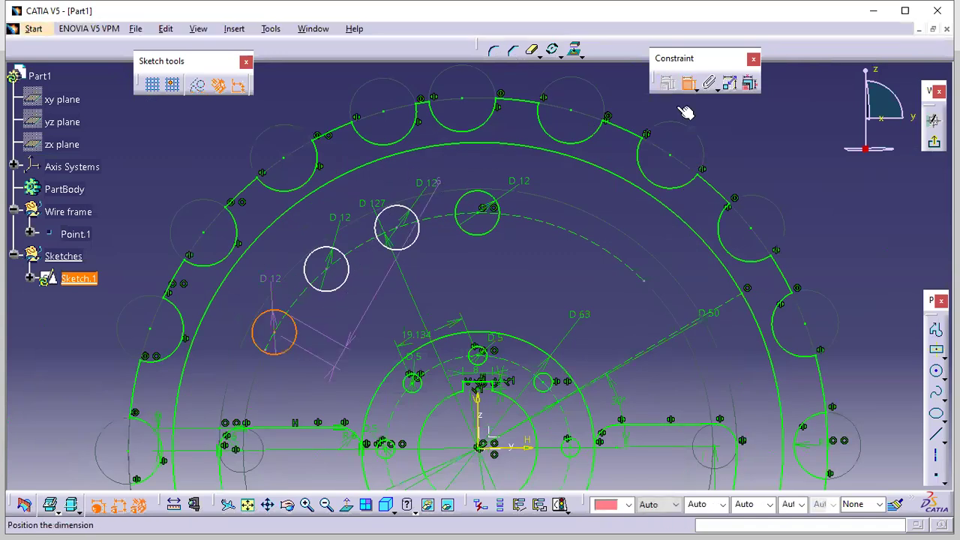
{"action": "key", "text": "Escape"}
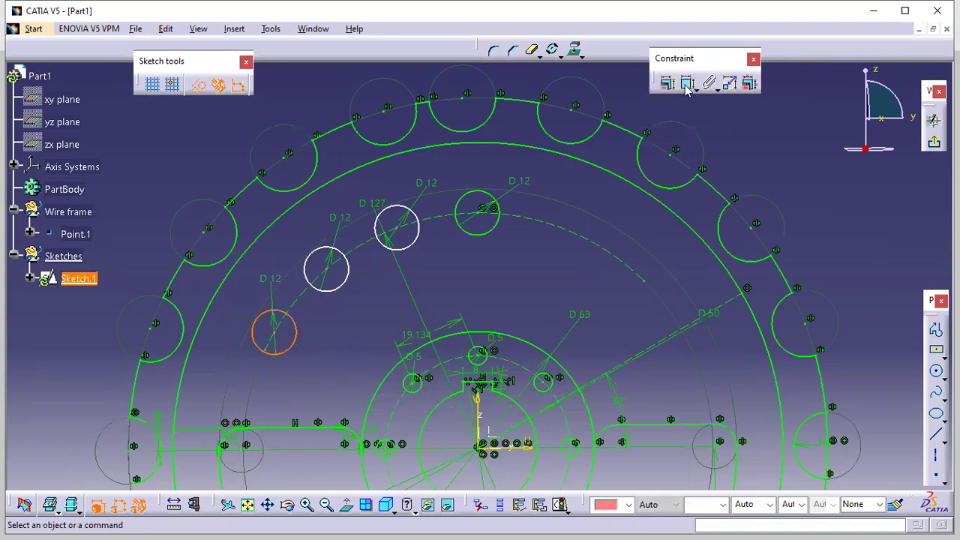
{"action": "left_click", "coordinate": [687, 83]}
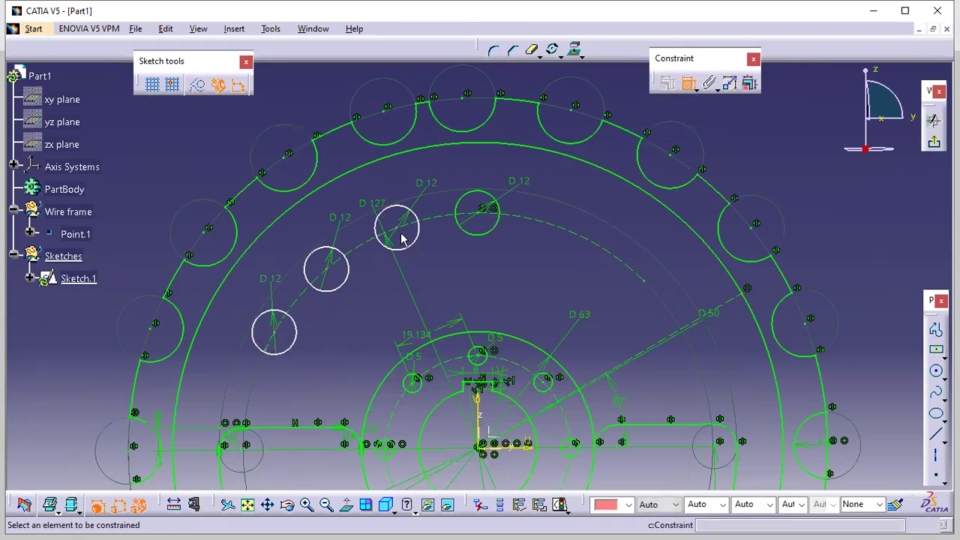
{"action": "left_click", "coordinate": [409, 221]}
{"action": "right_click", "coordinate": [400, 194]}
{"action": "left_click", "coordinate": [453, 311]}
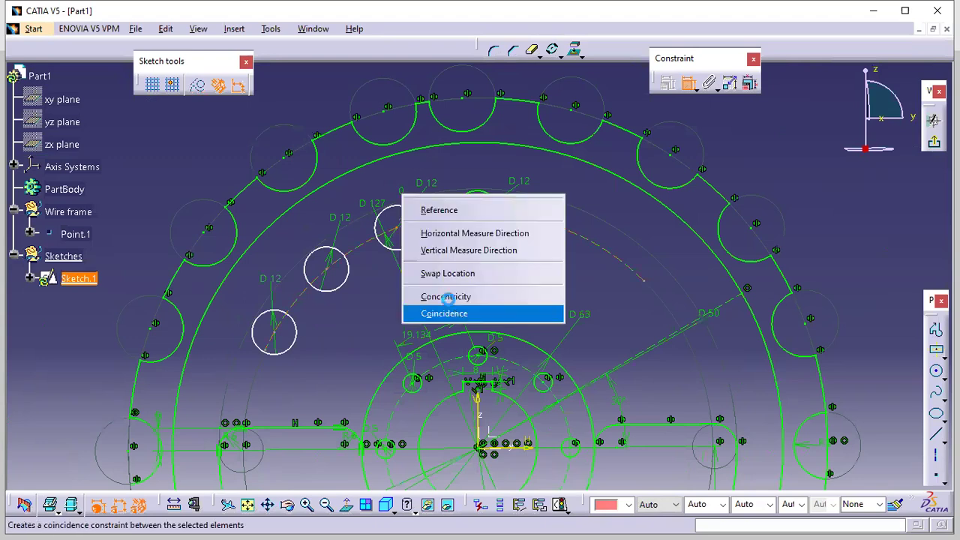
{"action": "left_click", "coordinate": [397, 228]}
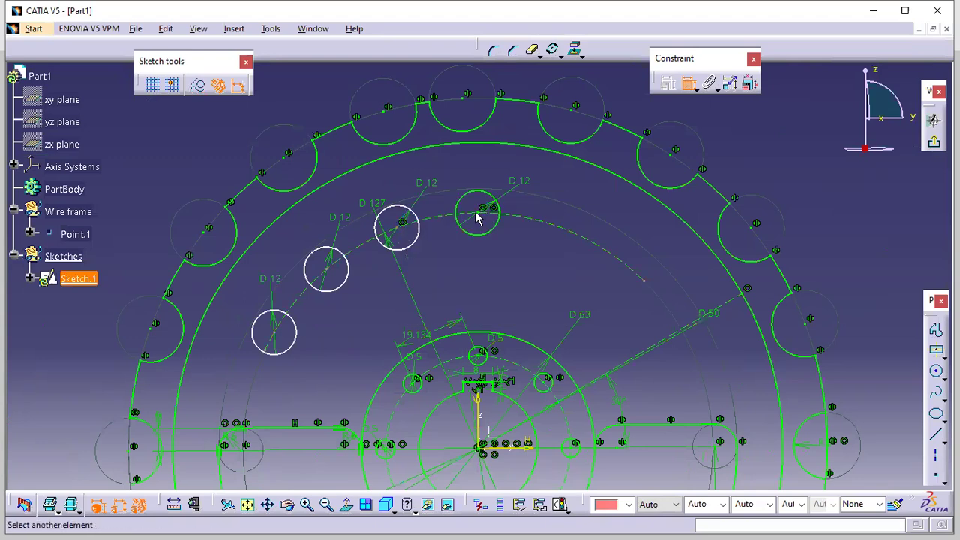
{"action": "left_click", "coordinate": [428, 161]}
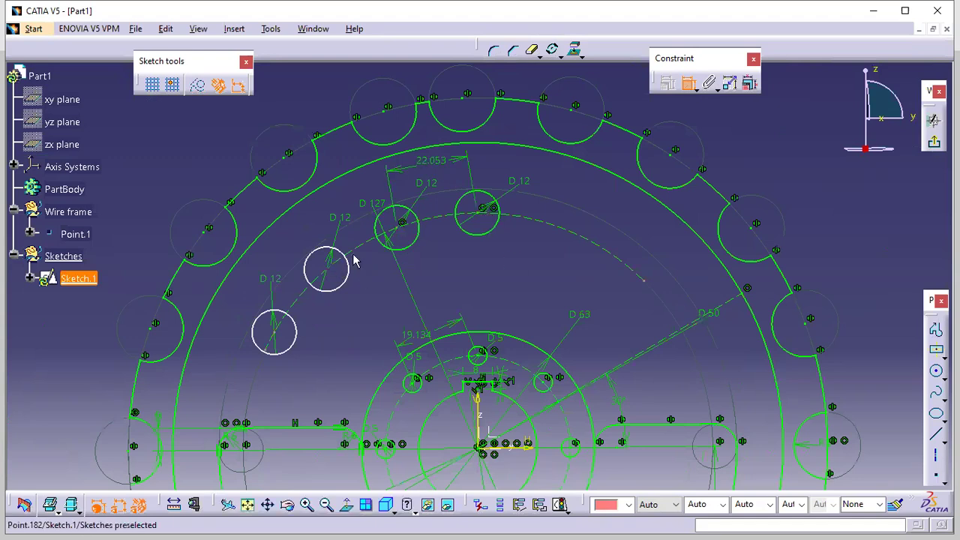
Step: Make the second copied 12 mm circle's centre coincident with the dashed arc, and dimension its centre distance to the first copy
{"action": "right_click", "coordinate": [349, 227]}
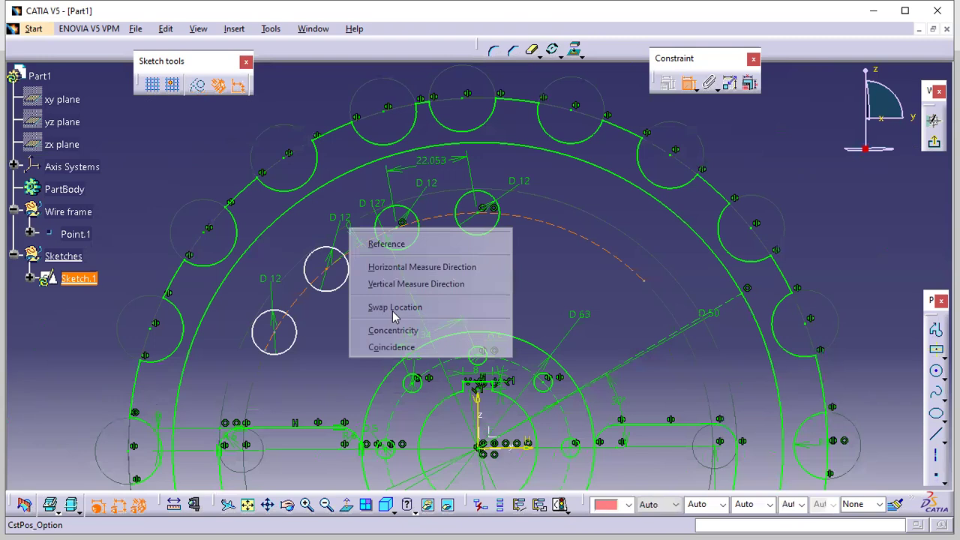
{"action": "left_click", "coordinate": [399, 348]}
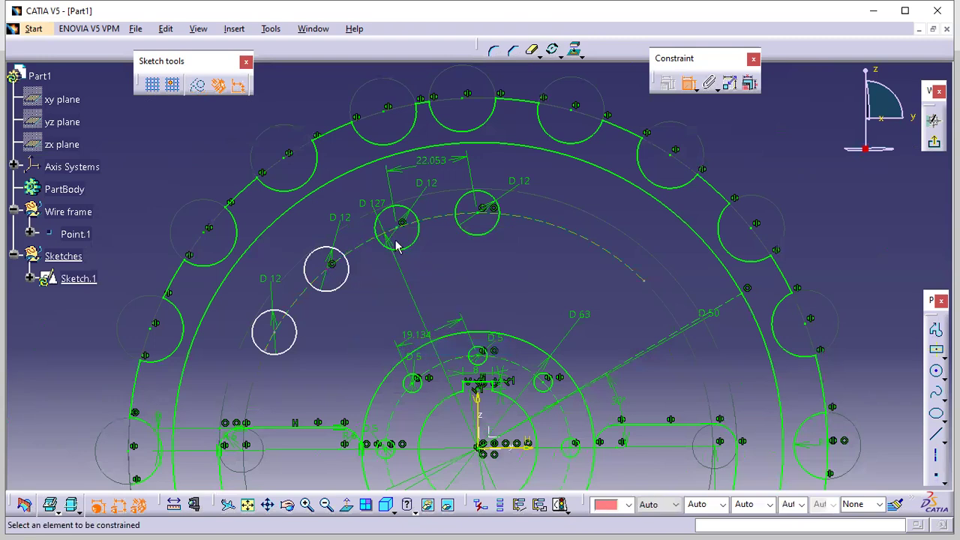
{"action": "left_click", "coordinate": [398, 248]}
{"action": "left_click", "coordinate": [327, 198]}
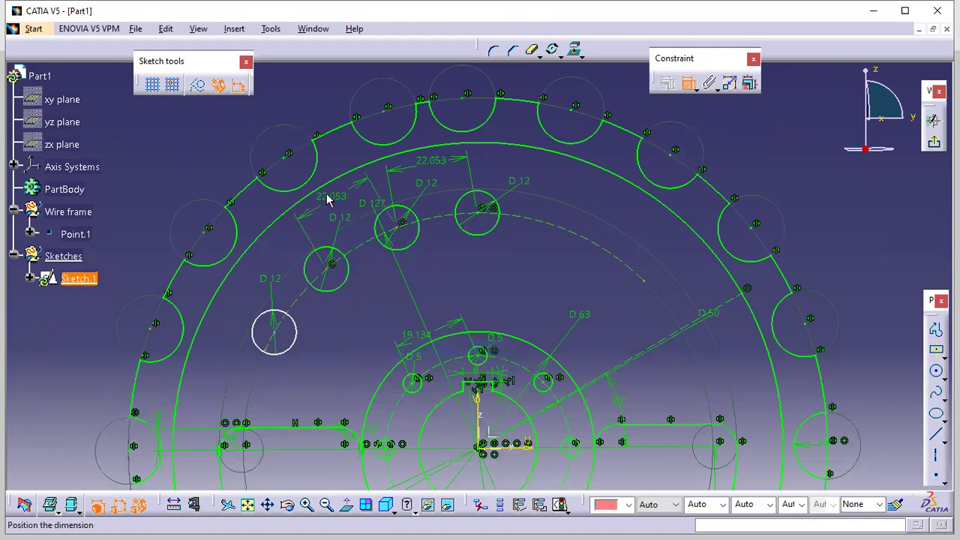
Step: Make the last copied 12 mm circle's centre coincident with the dashed arc, and dimension its centre distance to the adjacent copy
{"action": "left_click", "coordinate": [301, 334]}
{"action": "left_click", "coordinate": [281, 330]}
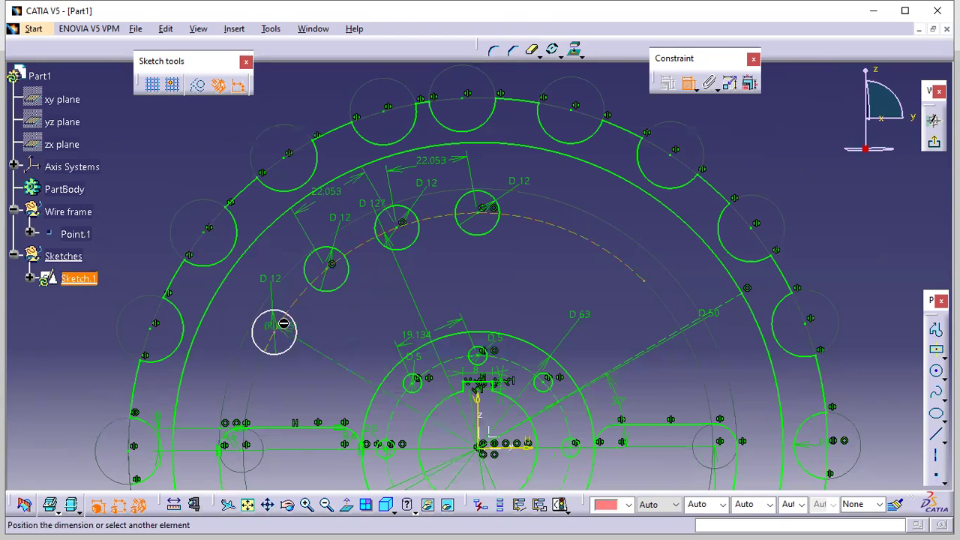
{"action": "left_click", "coordinate": [289, 327]}
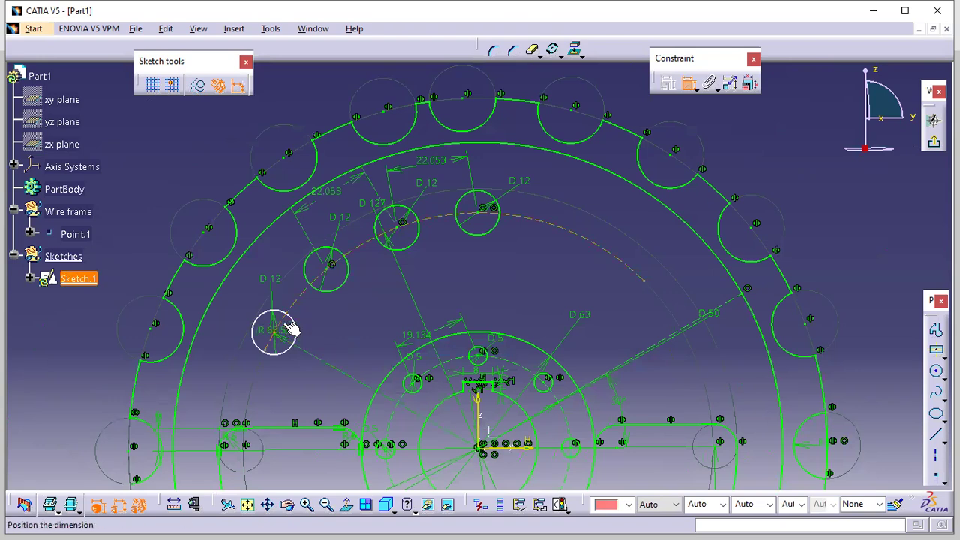
{"action": "right_click", "coordinate": [334, 313]}
{"action": "left_click", "coordinate": [397, 428]}
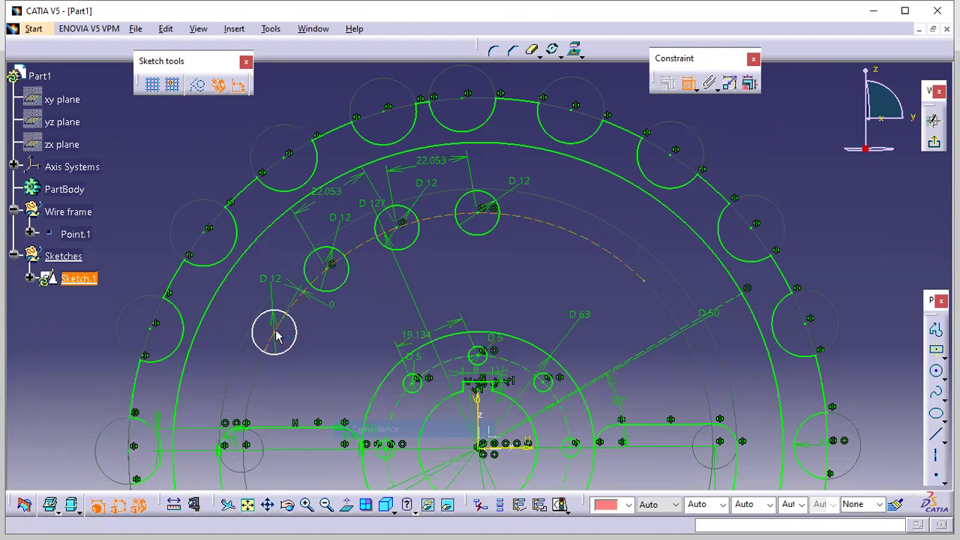
{"action": "left_click", "coordinate": [332, 265]}
{"action": "left_click", "coordinate": [332, 265]}
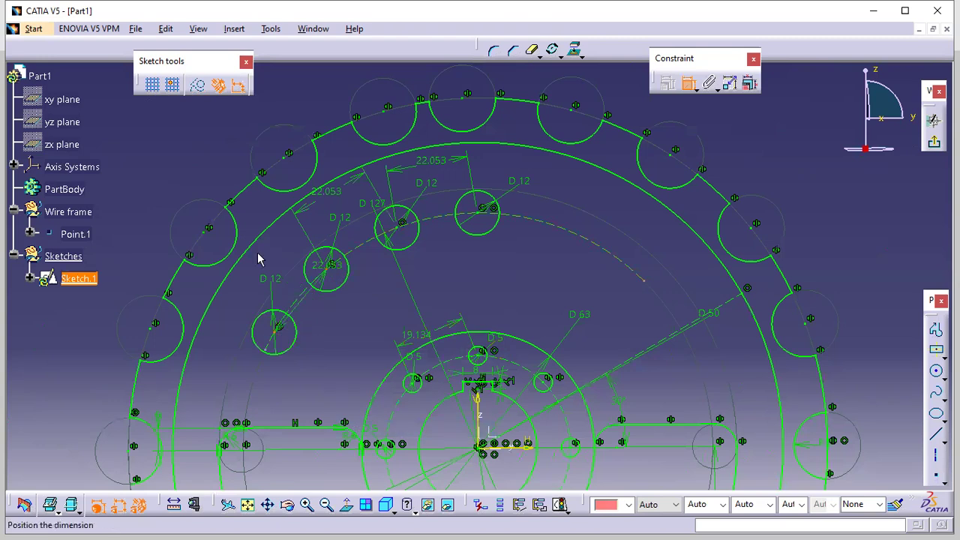
{"action": "left_click", "coordinate": [342, 324]}
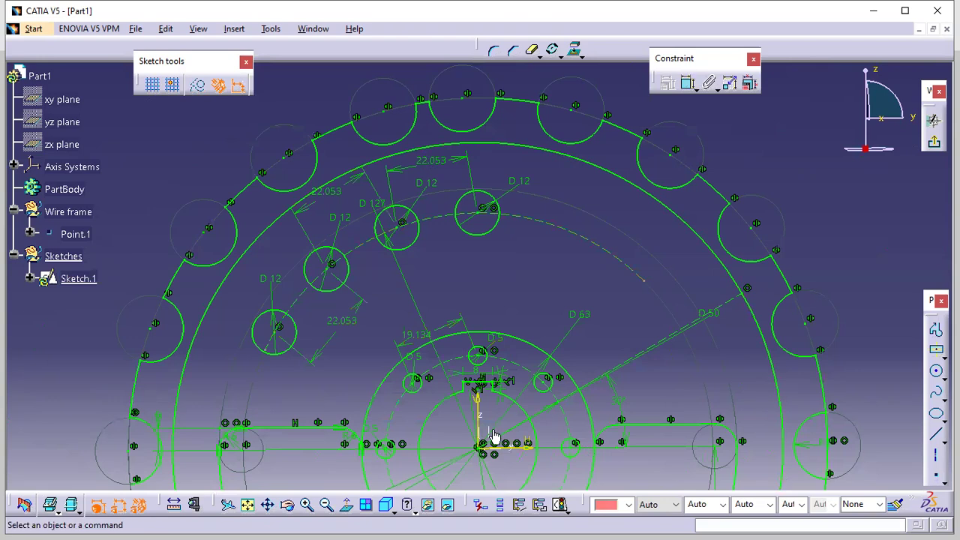
Step: Check the sketch solving status to locate the under-constrained elements
{"action": "mouse_move", "coordinate": [573, 291]}
{"action": "middle_mouse_down"}
{"action": "mouse_move", "coordinate": [572, 302]}
{"action": "mouse_move", "coordinate": [572, 270]}
{"action": "middle_mouse_up"}
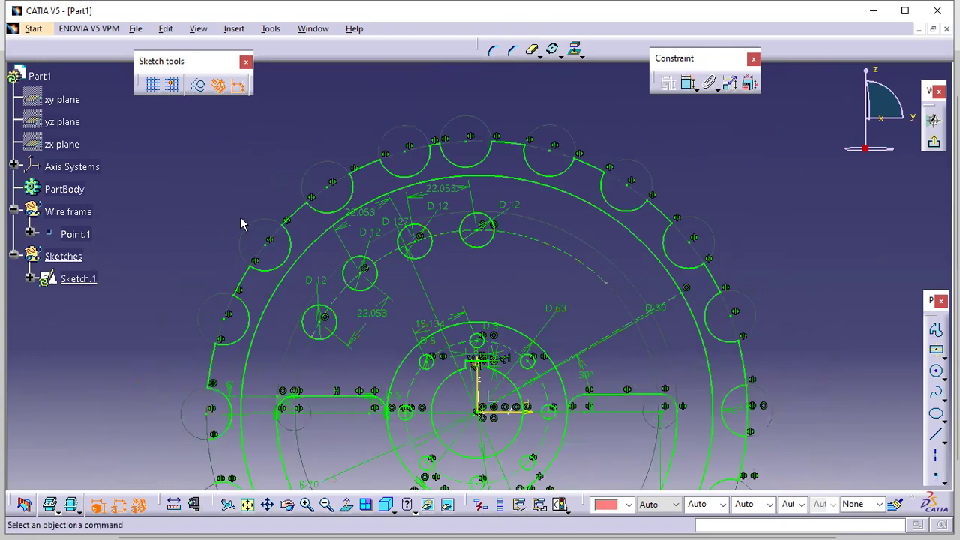
{"action": "left_click", "coordinate": [559, 504]}
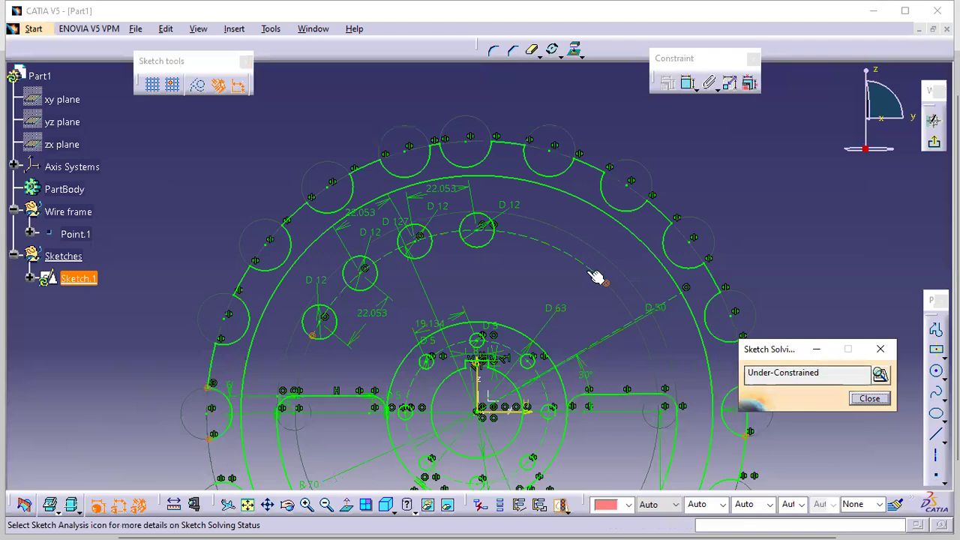
{"action": "left_click", "coordinate": [868, 402]}
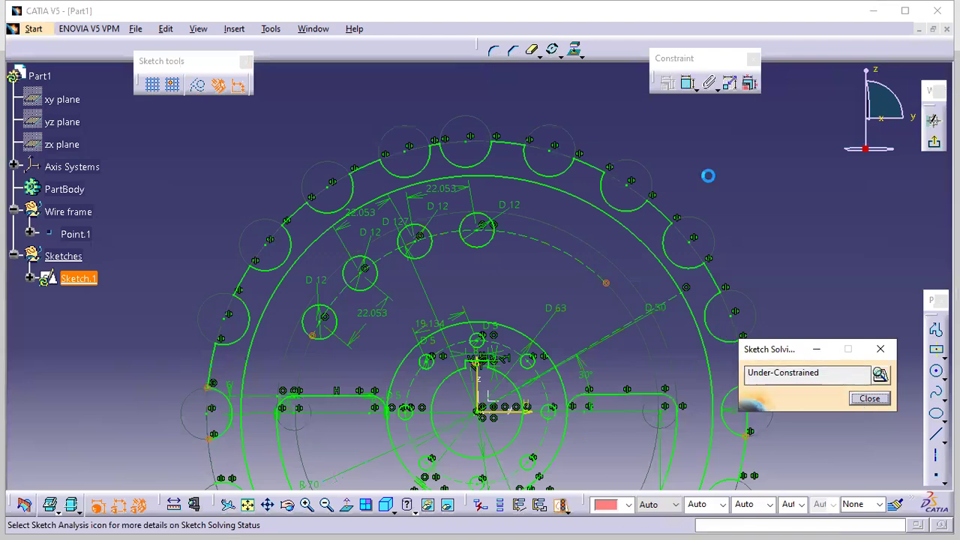
Step: Quick-trim the excess ends of the dashed 127 mm arc beyond the first and last 12 mm circles
{"action": "left_click", "coordinate": [530, 52]}
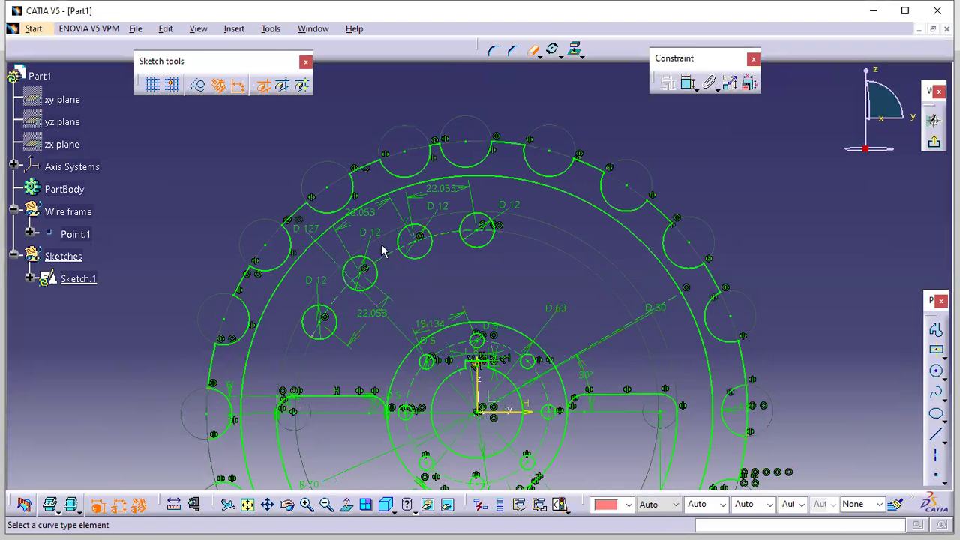
{"action": "middle_click", "coordinate": [408, 325]}
{"action": "mouse_move", "coordinate": [434, 290]}
{"action": "middle_mouse_down", "text": "ctrl"}
{"action": "mouse_move", "coordinate": [363, 327]}
{"action": "mouse_move", "coordinate": [424, 300]}
{"action": "mouse_move", "coordinate": [427, 268]}
{"action": "middle_mouse_up", "text": "ctrl"}
{"action": "middle_click", "coordinate": [413, 322]}
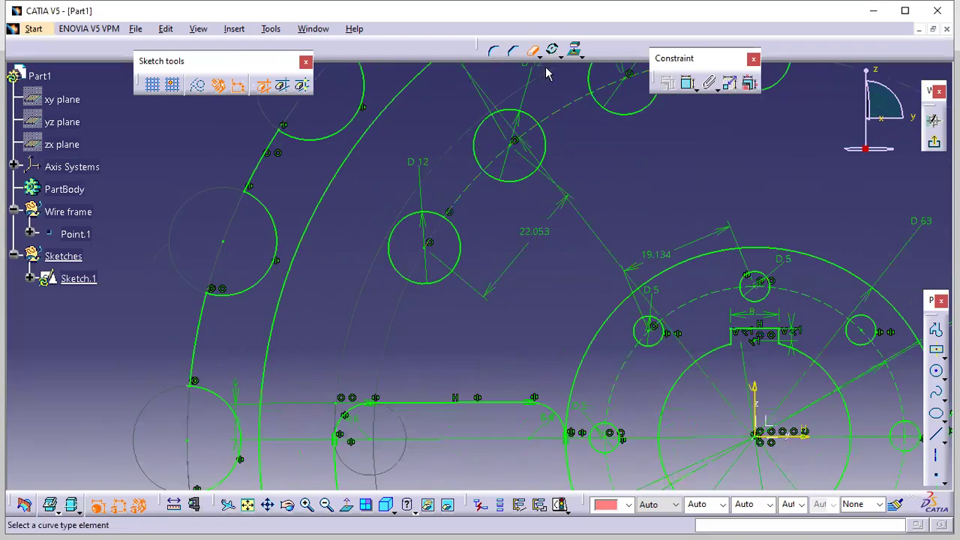
Step: Recheck the sketch solving status and inspect the highlighted points around the outer rim
{"action": "left_click", "coordinate": [557, 507]}
{"action": "mouse_move", "coordinate": [611, 304]}
{"action": "middle_mouse_down", "text": "ctrl"}
{"action": "mouse_move", "coordinate": [609, 344]}
{"action": "mouse_move", "coordinate": [507, 332]}
{"action": "mouse_move", "coordinate": [520, 324]}
{"action": "middle_mouse_up", "text": "ctrl"}
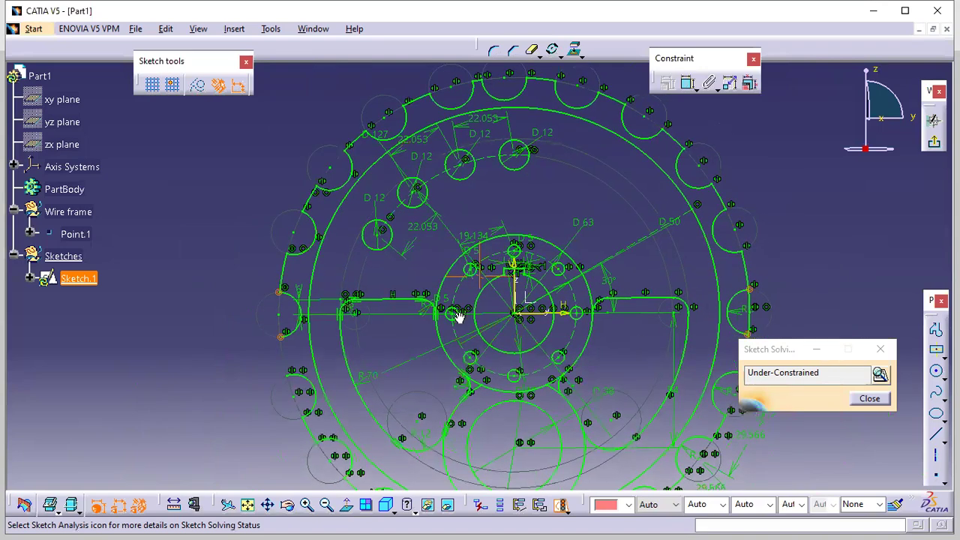
{"action": "middle_click_drag", "start_coordinate": [692, 335], "coordinate": [510, 309]}
{"action": "left_click", "coordinate": [861, 393]}
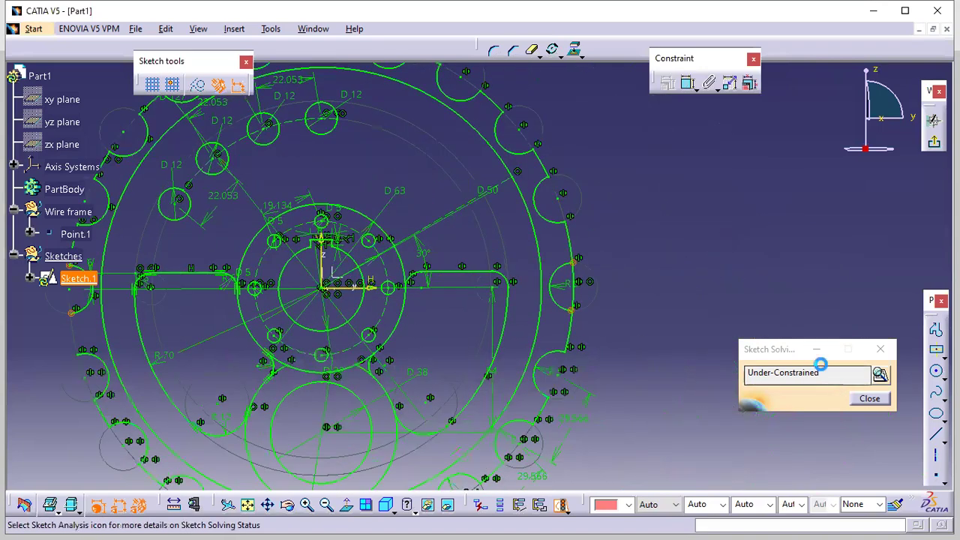
Step: Trim both ends of the right-hand R9 notch arc to the outer rim, using the option that trims only the first element
{"action": "mouse_move", "coordinate": [659, 312]}
{"action": "middle_mouse_down", "text": "ctrl"}
{"action": "mouse_move", "coordinate": [634, 165]}
{"action": "mouse_move", "coordinate": [555, 48]}
{"action": "middle_mouse_up", "text": "ctrl"}
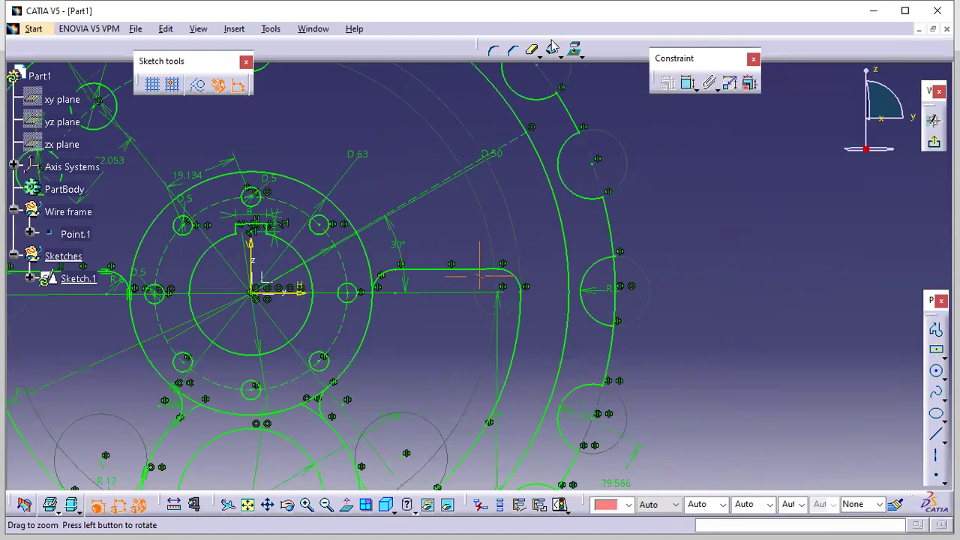
{"action": "left_click", "coordinate": [556, 54]}
{"action": "left_click", "coordinate": [553, 76]}
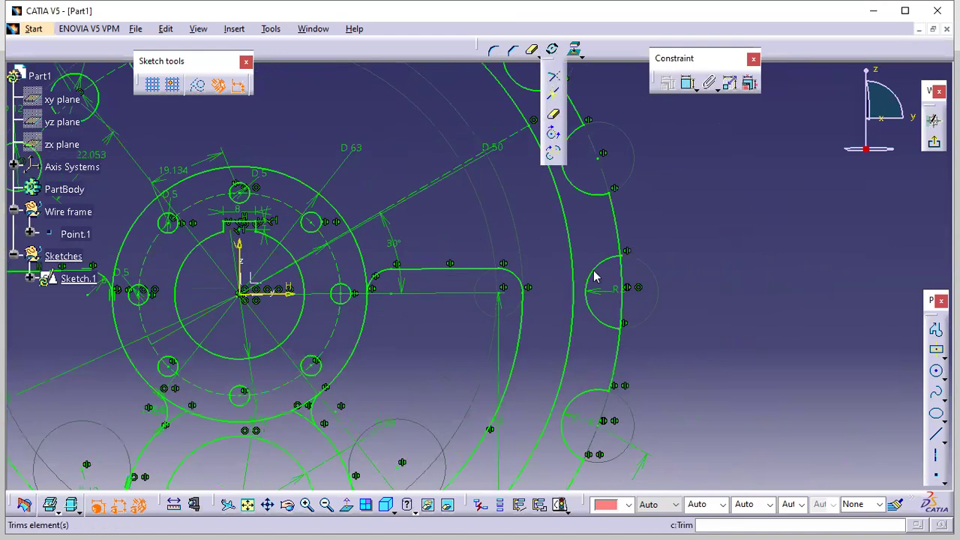
{"action": "left_click", "coordinate": [614, 239]}
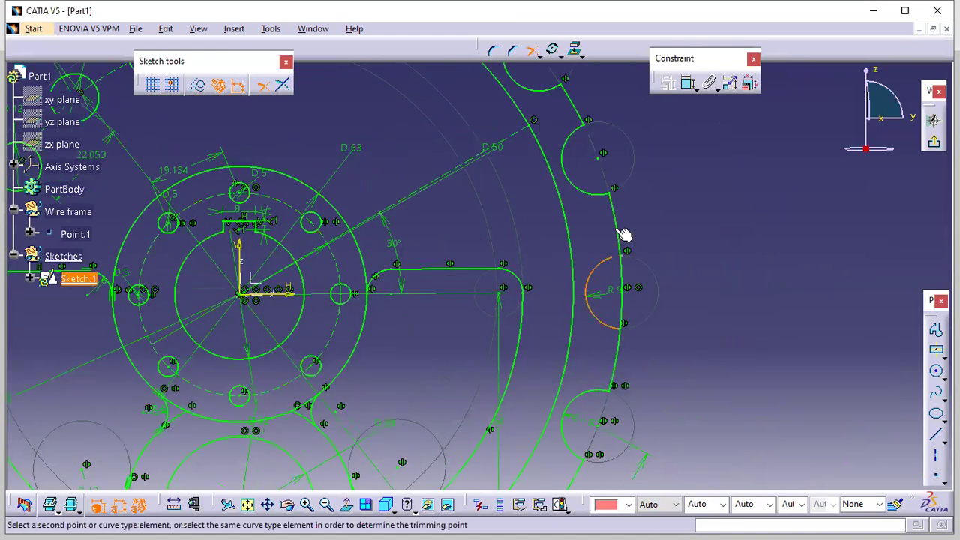
{"action": "left_click", "coordinate": [624, 234]}
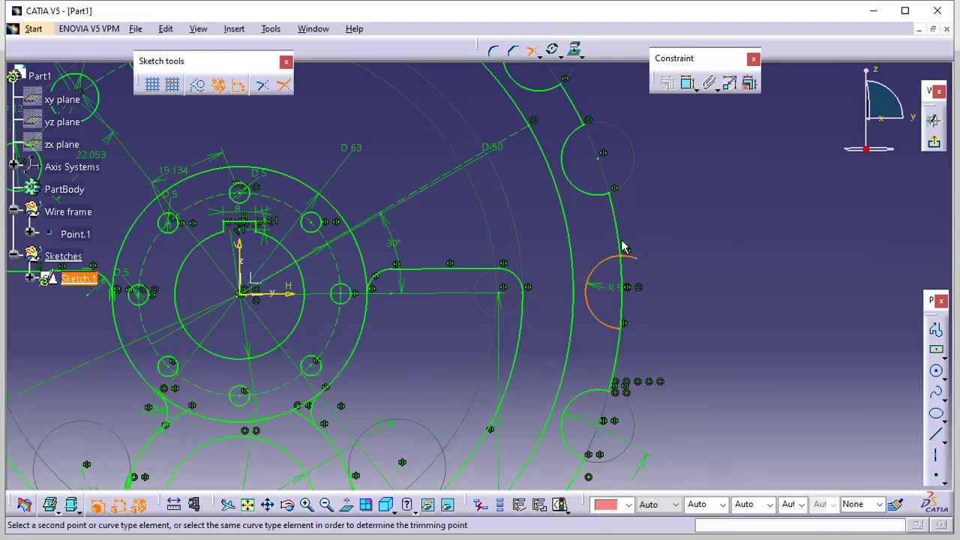
{"action": "left_click", "coordinate": [669, 240]}
{"action": "left_click", "coordinate": [530, 51]}
{"action": "left_click", "coordinate": [614, 315]}
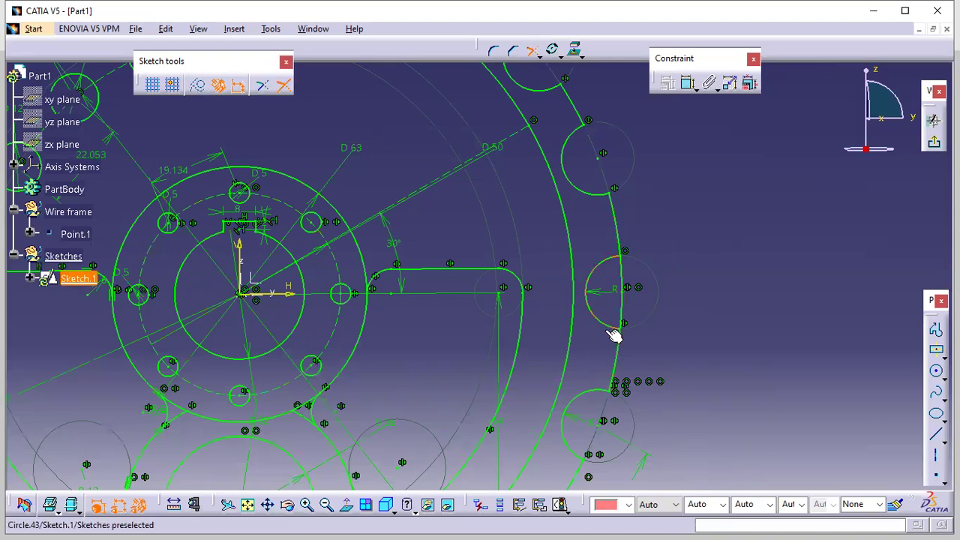
{"action": "left_click", "coordinate": [627, 354]}
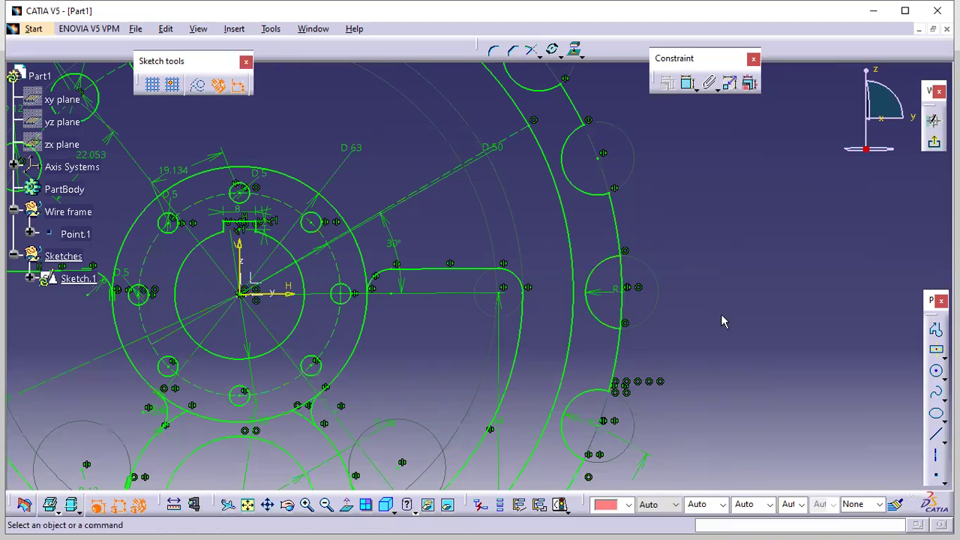
Step: Check the sketch solving status again and examine the left-hand notch for loose endpoints
{"action": "left_click", "coordinate": [531, 51]}
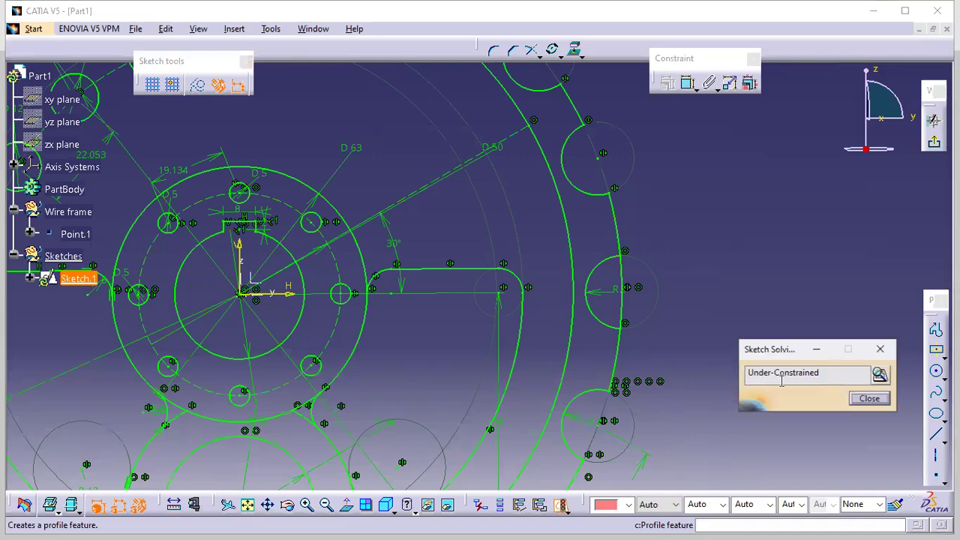
{"action": "middle_click_drag", "start_coordinate": [677, 266], "coordinate": [672, 344], "text": "ctrl"}
{"action": "mouse_move", "coordinate": [313, 389]}
{"action": "middle_mouse_down"}
{"action": "mouse_move", "coordinate": [399, 381]}
{"action": "mouse_move", "coordinate": [407, 322]}
{"action": "middle_mouse_up"}
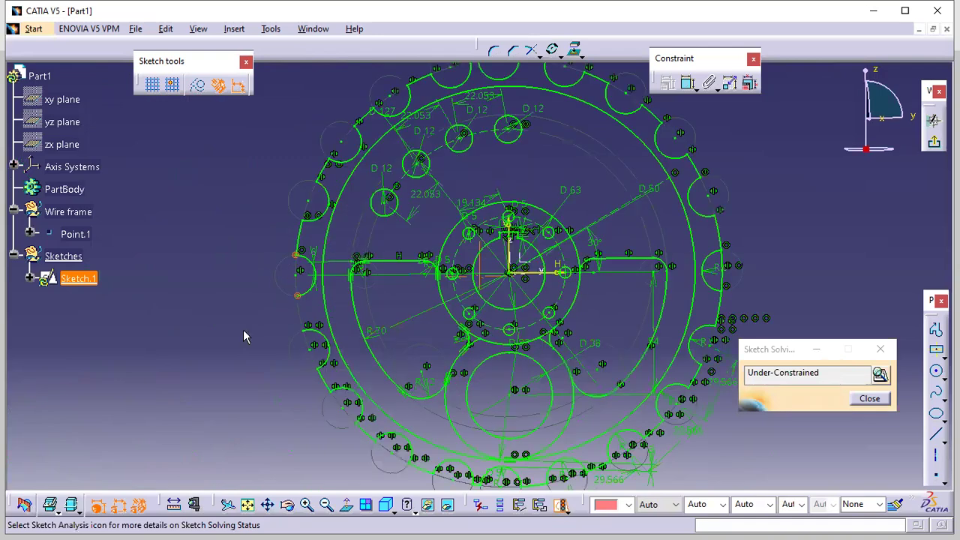
{"action": "mouse_move", "coordinate": [228, 365]}
{"action": "middle_mouse_down"}
{"action": "mouse_move", "coordinate": [281, 357]}
{"action": "mouse_move", "coordinate": [284, 314]}
{"action": "mouse_move", "coordinate": [175, 346]}
{"action": "middle_mouse_up"}
{"action": "mouse_move", "coordinate": [206, 296]}
{"action": "middle_mouse_down", "text": "ctrl"}
{"action": "mouse_move", "coordinate": [223, 364]}
{"action": "mouse_move", "coordinate": [234, 361]}
{"action": "middle_mouse_up", "text": "ctrl"}
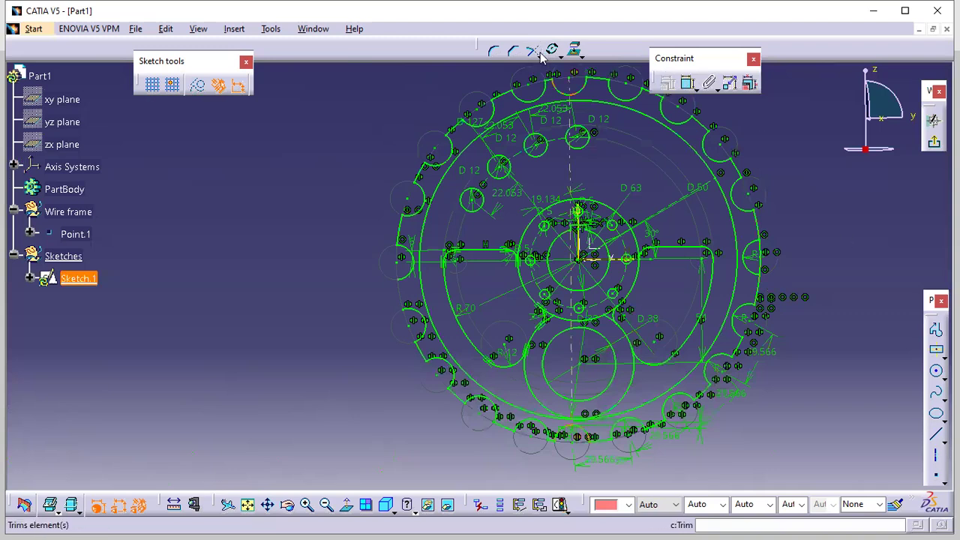
Step: Quick-trim the outer rim beside the side notches, and select the rim segment just below the right-hand notch
{"action": "left_click", "coordinate": [540, 57]}
{"action": "left_click", "coordinate": [555, 112]}
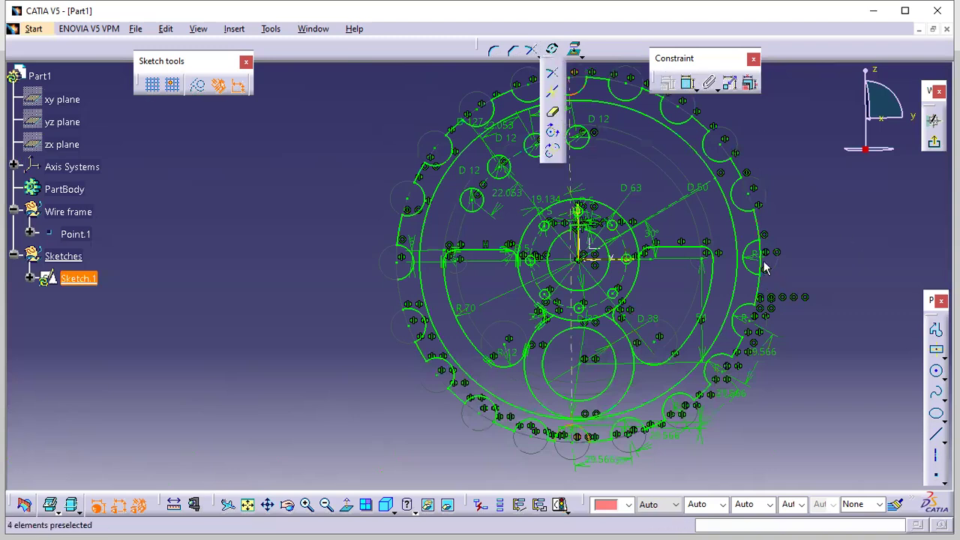
{"action": "left_click", "coordinate": [775, 259]}
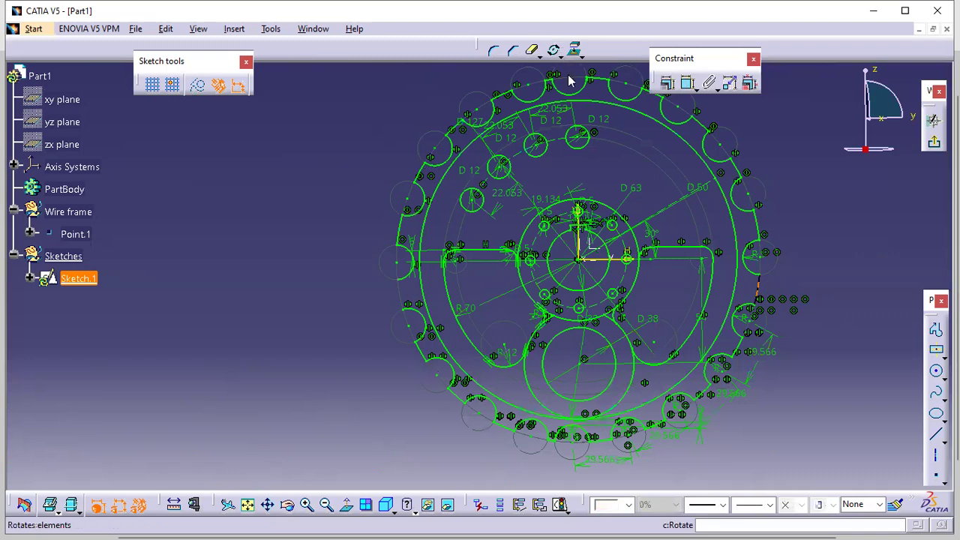
Step: Mirror the selected rim segment about the vertical axis, and save the part
{"action": "left_click", "coordinate": [573, 51]}
{"action": "left_click", "coordinate": [579, 237]}
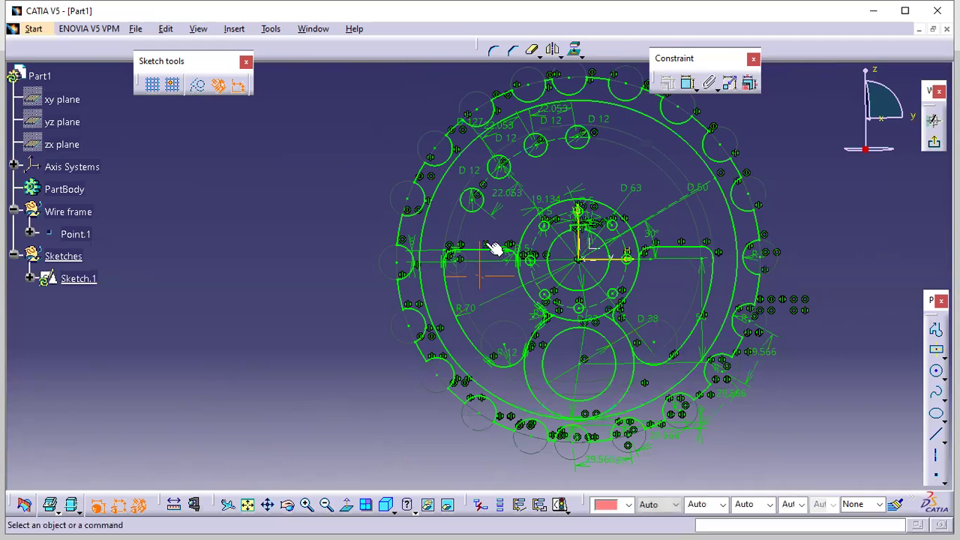
{"action": "middle_click_drag", "start_coordinate": [493, 248], "coordinate": [552, 445], "text": "ctrl"}
{"action": "key", "text": "ctrl+s"}
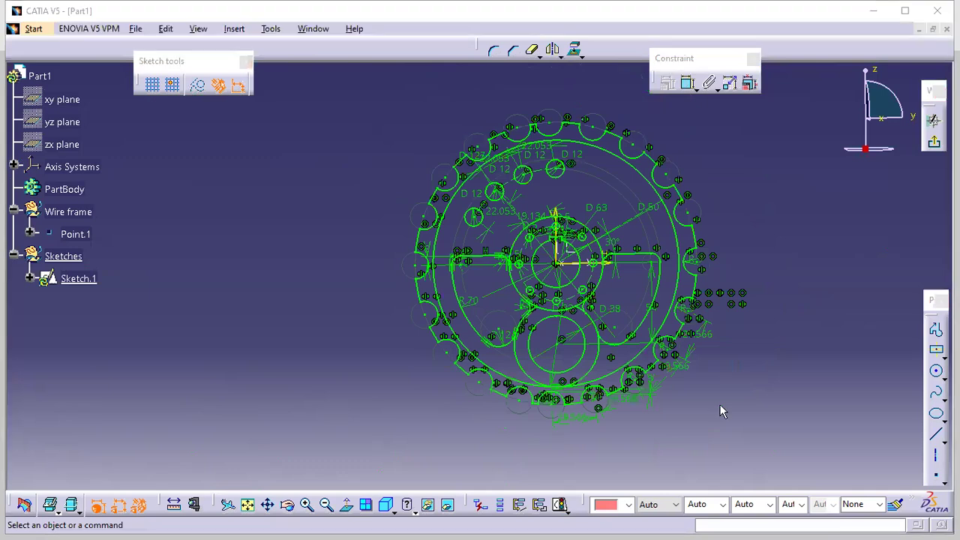
Step: Check the sketch solving status for points that are still under-constrained
{"action": "left_click", "coordinate": [561, 503]}
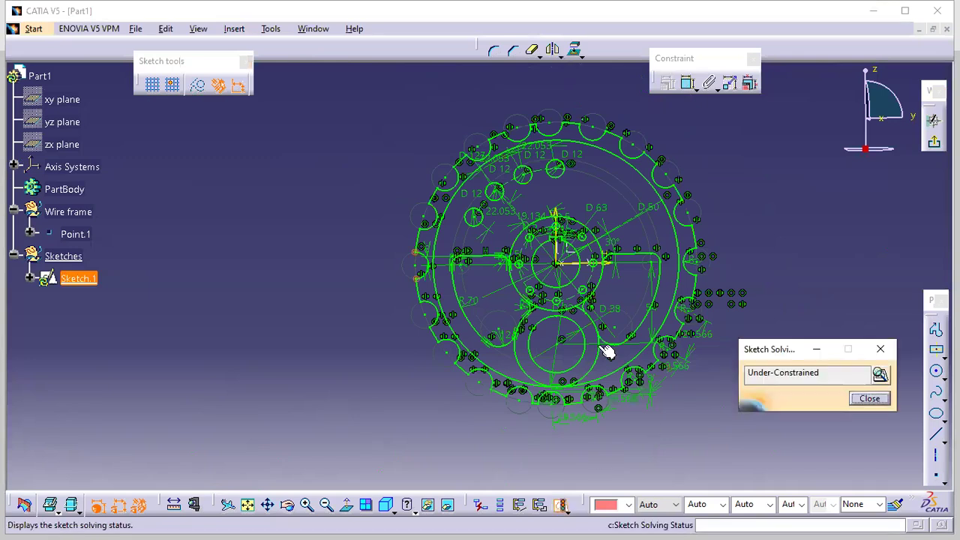
{"action": "middle_click_drag", "start_coordinate": [601, 405], "coordinate": [599, 358]}
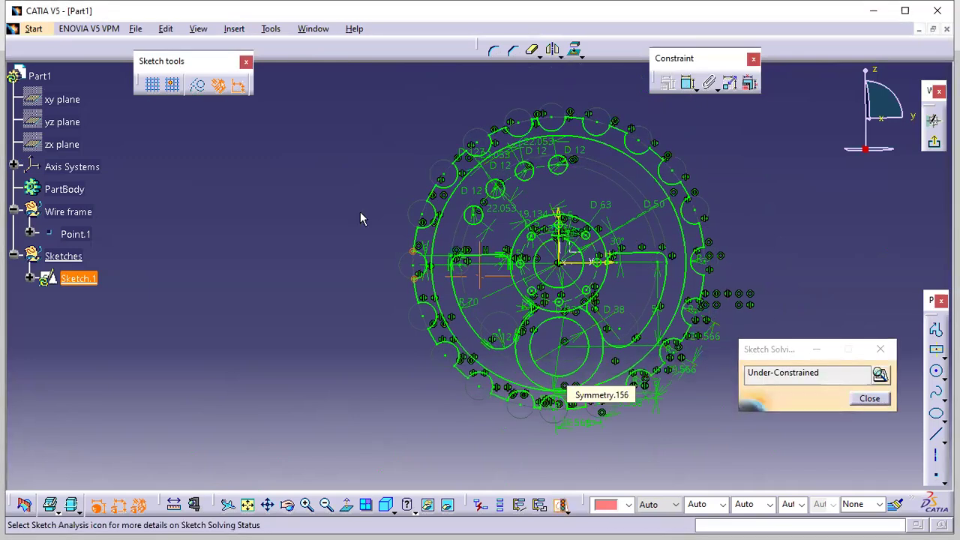
{"action": "left_click", "coordinate": [866, 400]}
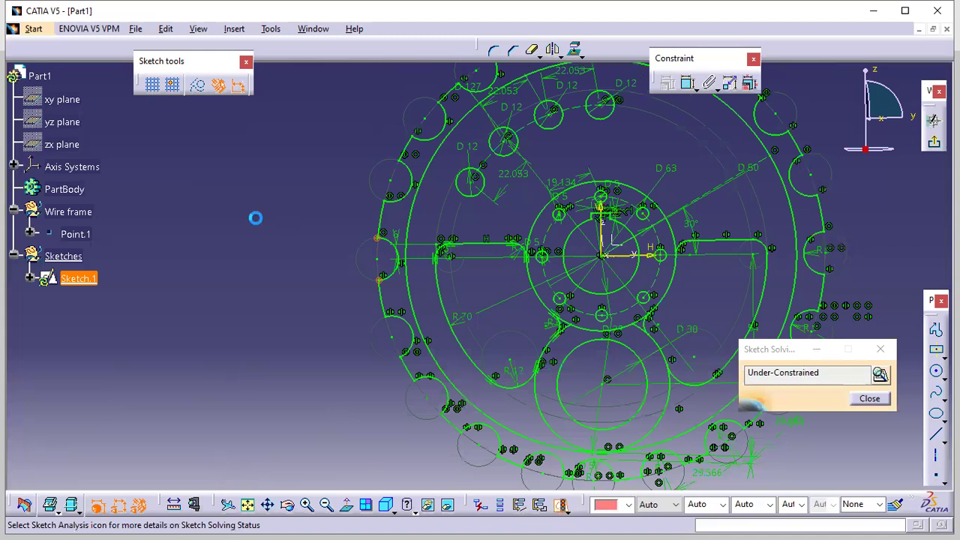
Step: Trim both ends of the left-hand notch arc to the outer rim, and check the sketch solving status
{"action": "left_click", "coordinate": [537, 57]}
{"action": "left_click", "coordinate": [551, 84]}
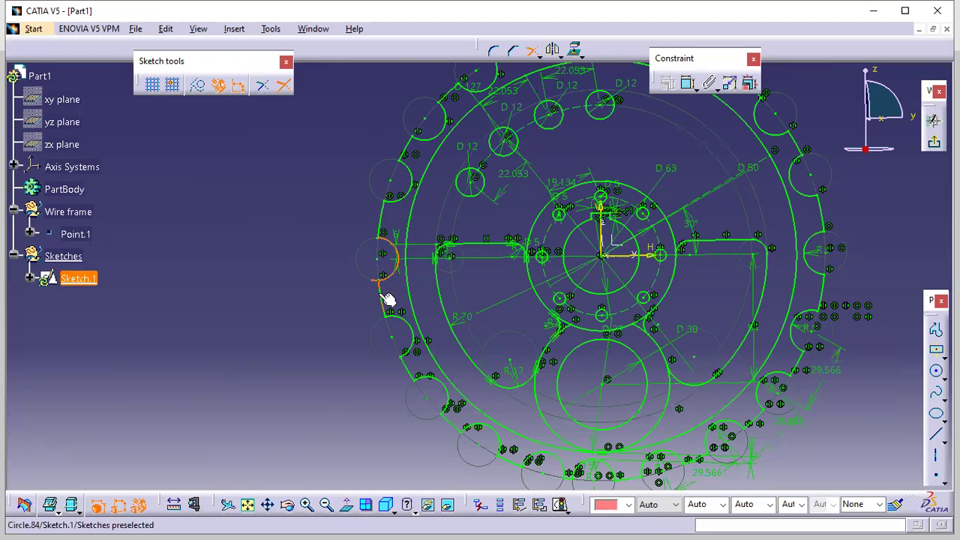
{"action": "left_click", "coordinate": [387, 298]}
{"action": "left_click", "coordinate": [533, 49]}
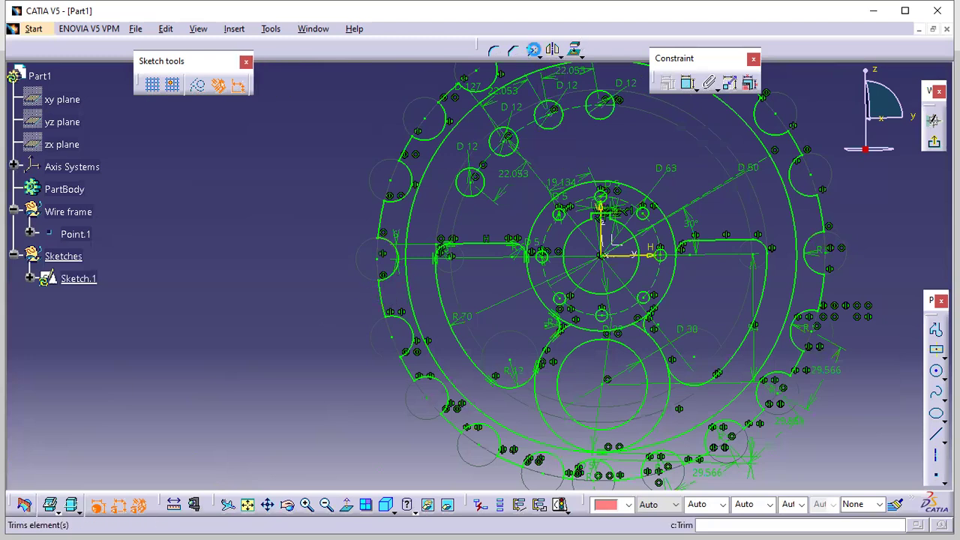
{"action": "left_click", "coordinate": [393, 245]}
{"action": "key", "text": "Escape"}
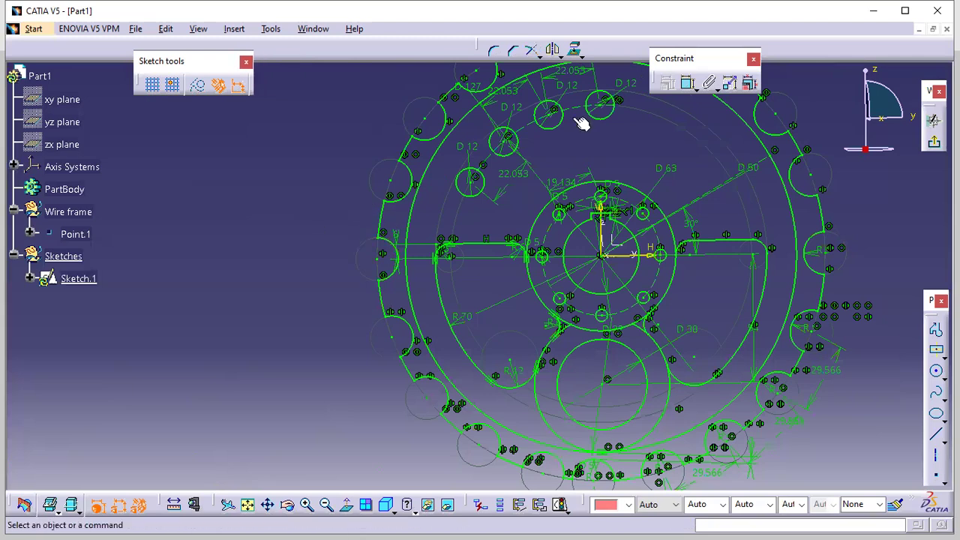
{"action": "left_click", "coordinate": [560, 505]}
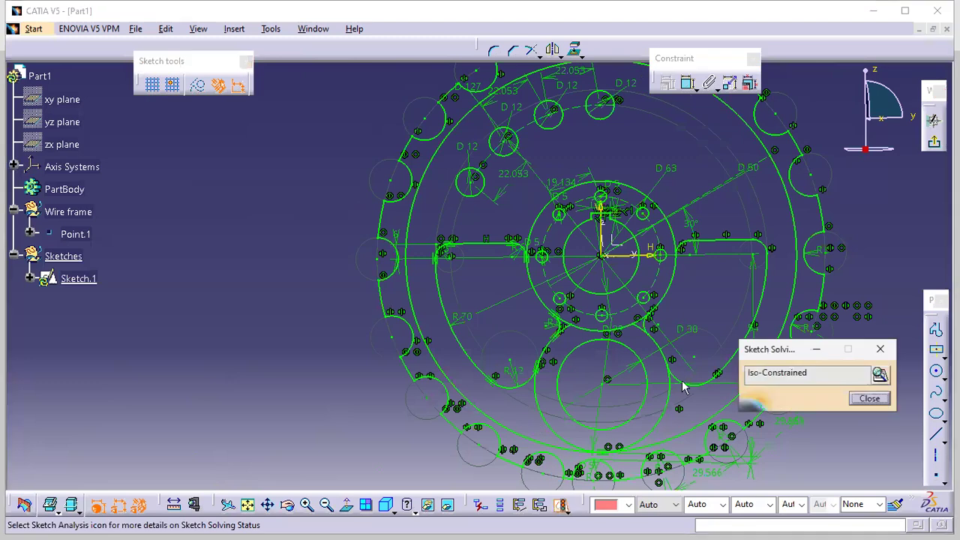
Step: Mirror the three Ø12 arc holes left of the vertical axis about that axis, and check the sketch solving status
{"action": "left_click", "coordinate": [862, 401]}
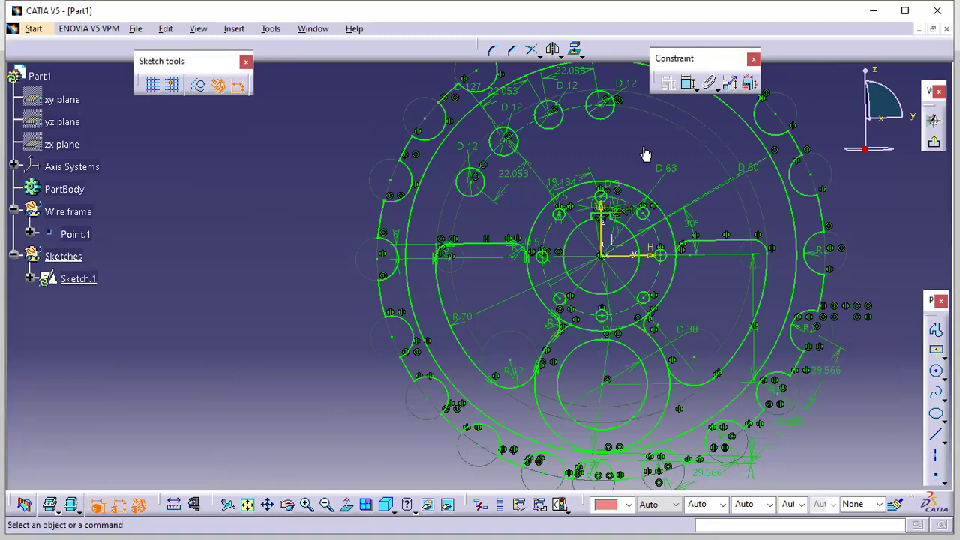
{"action": "scroll", "coordinate": [640, 169], "scroll_direction": "down", "scroll_amount": 1}
{"action": "middle_click_drag", "start_coordinate": [496, 220], "coordinate": [455, 247]}
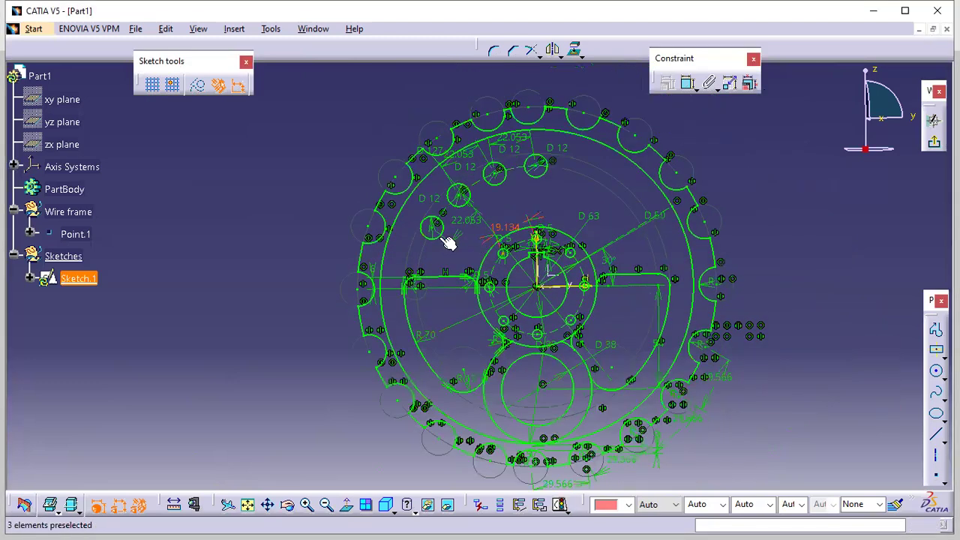
{"action": "left_click", "coordinate": [495, 184], "text": "ctrl"}
{"action": "left_click", "coordinate": [554, 49]}
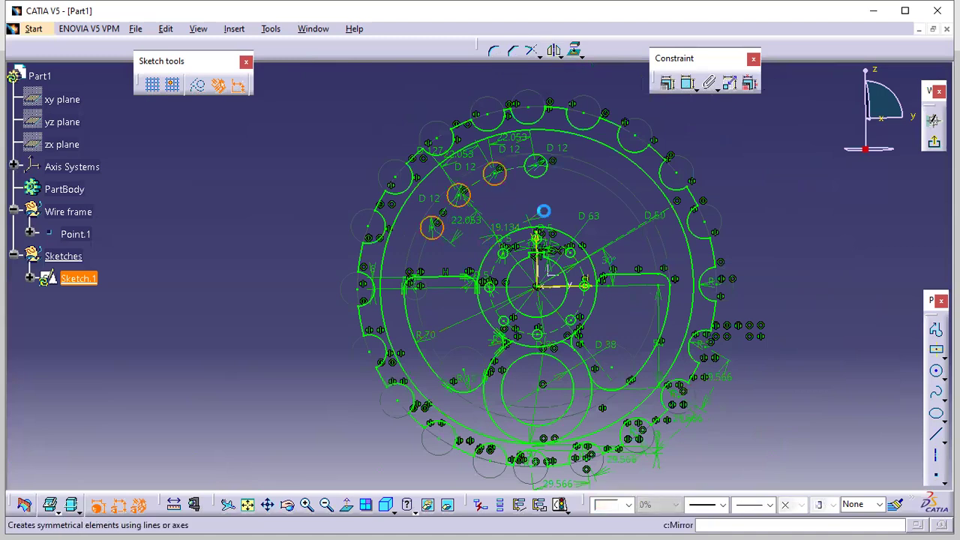
{"action": "left_click", "coordinate": [542, 264]}
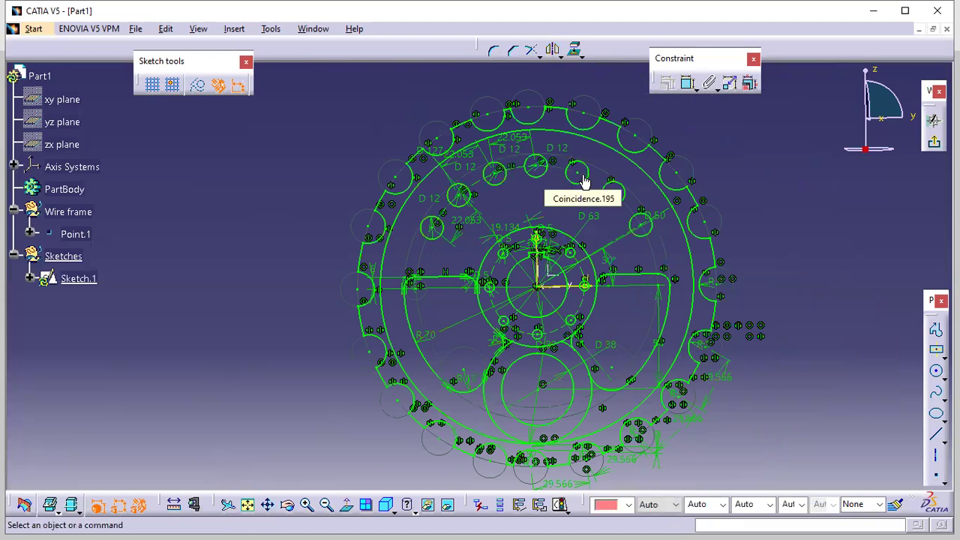
{"action": "left_click", "coordinate": [561, 506]}
{"action": "left_click", "coordinate": [868, 398]}
Step: Select all constraints of Sketch.1, from Radius.1 to the last symmetry constraint, and hide them
{"action": "mouse_move", "coordinate": [637, 196]}
{"action": "middle_mouse_down"}
{"action": "mouse_move", "coordinate": [618, 228]}
{"action": "mouse_move", "coordinate": [690, 278]}
{"action": "middle_mouse_up"}
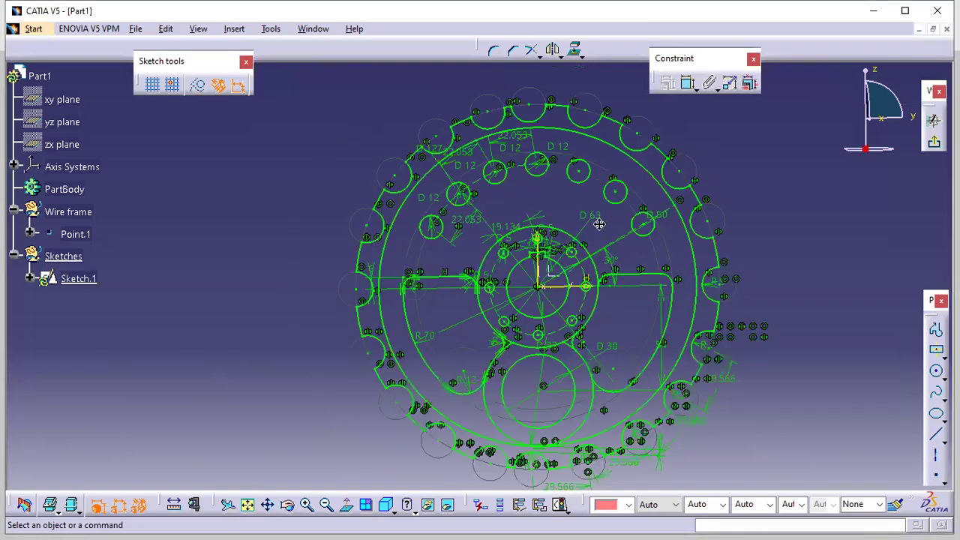
{"action": "middle_click_drag", "start_coordinate": [600, 223], "coordinate": [627, 273]}
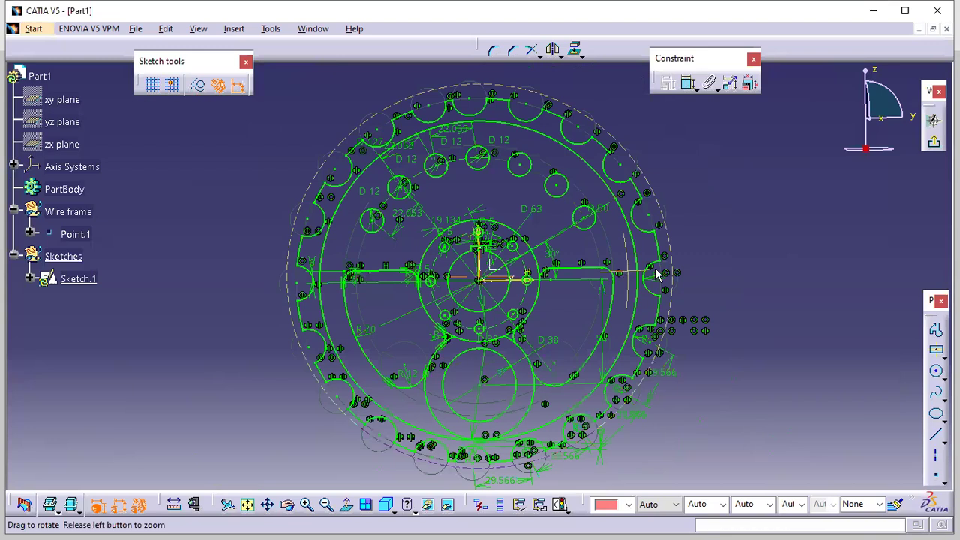
{"action": "left_click", "coordinate": [30, 278]}
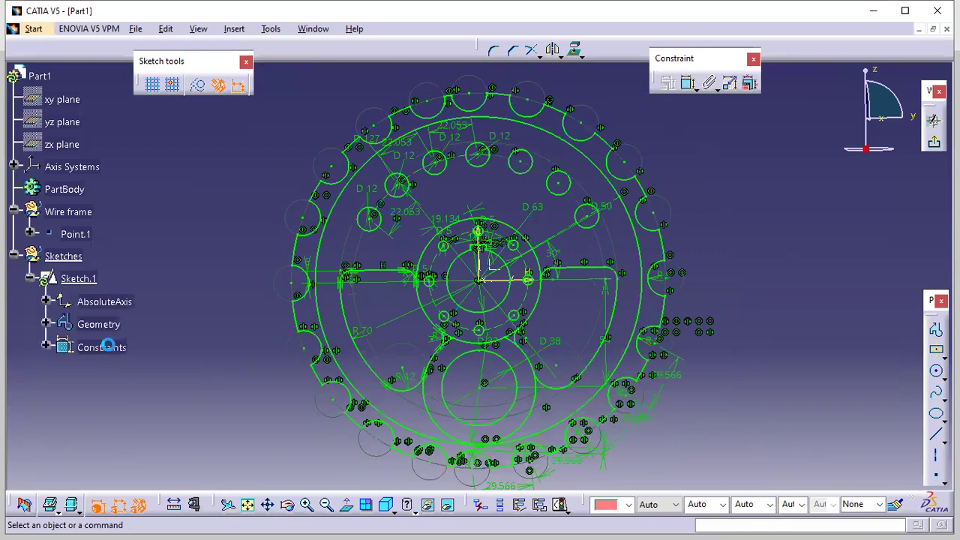
{"action": "left_click", "coordinate": [46, 346]}
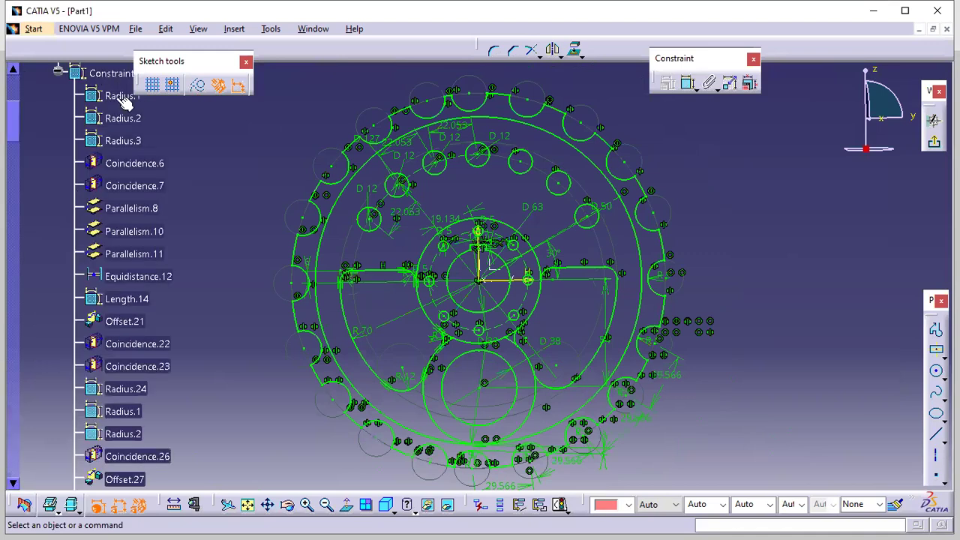
{"action": "scroll", "coordinate": [180, 352], "scroll_direction": "down", "scroll_amount": 5}
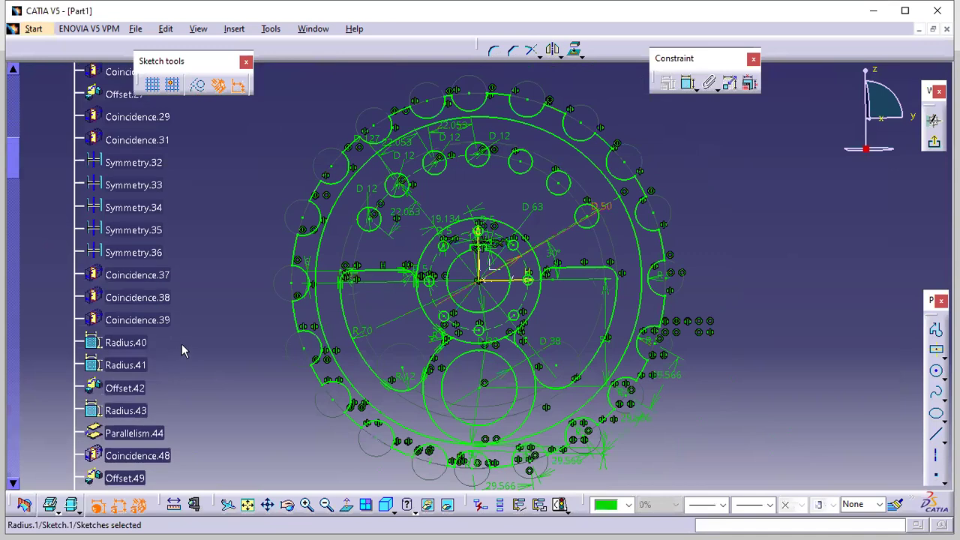
{"action": "scroll", "coordinate": [184, 349], "scroll_direction": "down", "scroll_amount": 8}
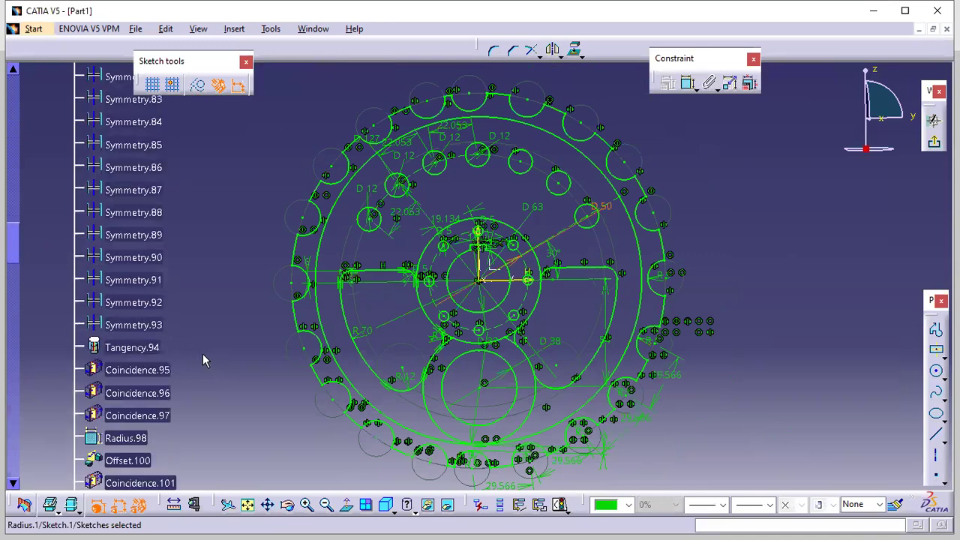
{"action": "scroll", "coordinate": [203, 355], "scroll_direction": "down", "scroll_amount": 7}
{"action": "scroll", "coordinate": [202, 360], "scroll_direction": "down", "scroll_amount": 6}
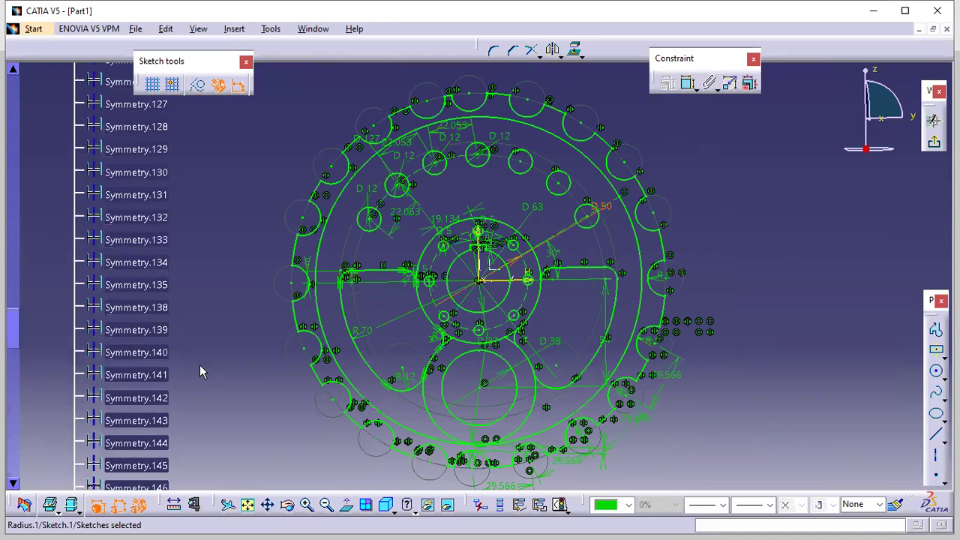
{"action": "scroll", "coordinate": [201, 370], "scroll_direction": "down", "scroll_amount": 6}
{"action": "scroll", "coordinate": [201, 377], "scroll_direction": "down", "scroll_amount": 5}
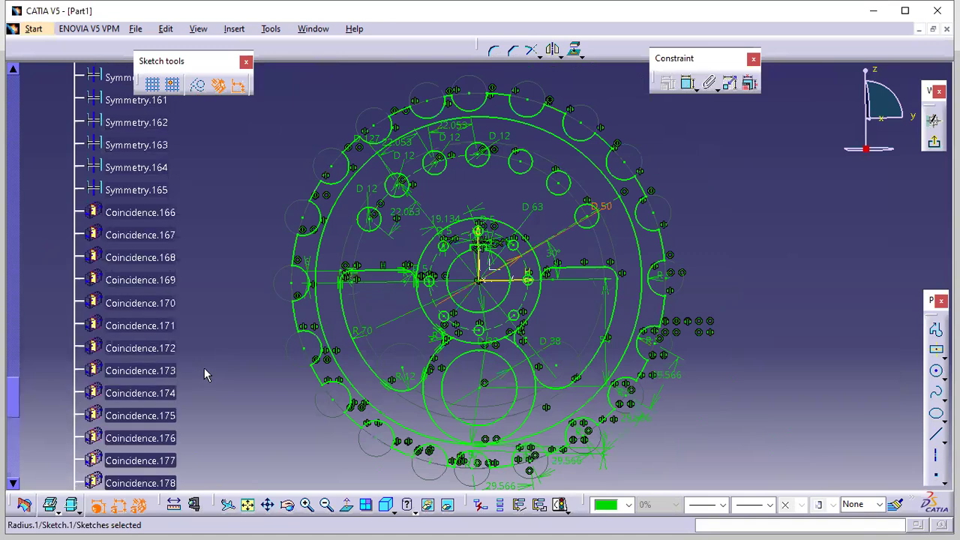
{"action": "scroll", "coordinate": [204, 368], "scroll_direction": "down", "scroll_amount": 4}
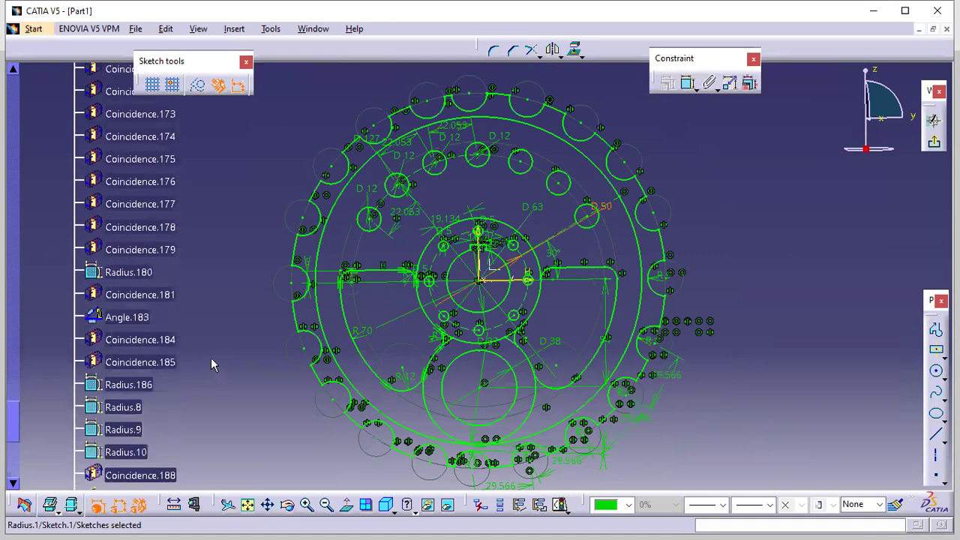
{"action": "scroll", "coordinate": [211, 364], "scroll_direction": "down", "scroll_amount": 6}
{"action": "scroll", "coordinate": [208, 365], "scroll_direction": "down", "scroll_amount": 6}
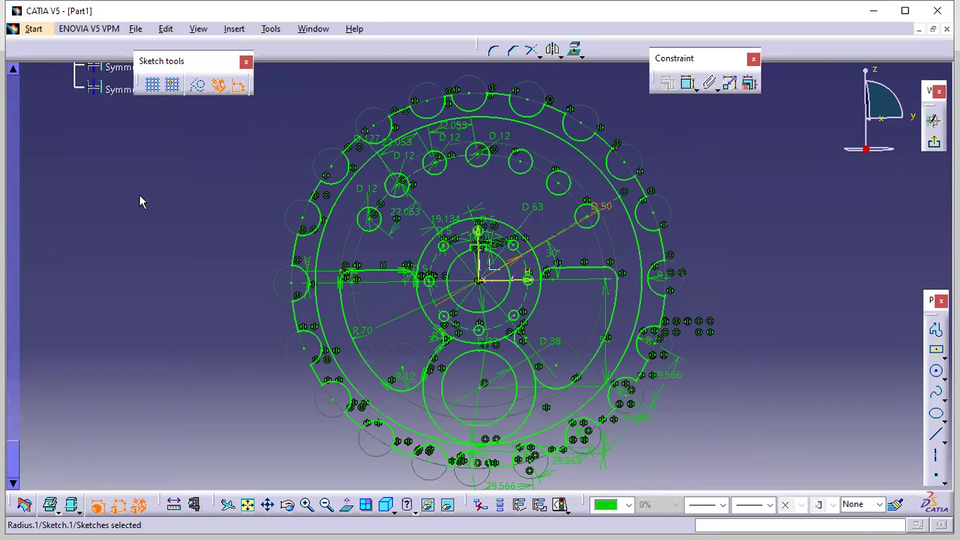
{"action": "left_click", "coordinate": [116, 89]}
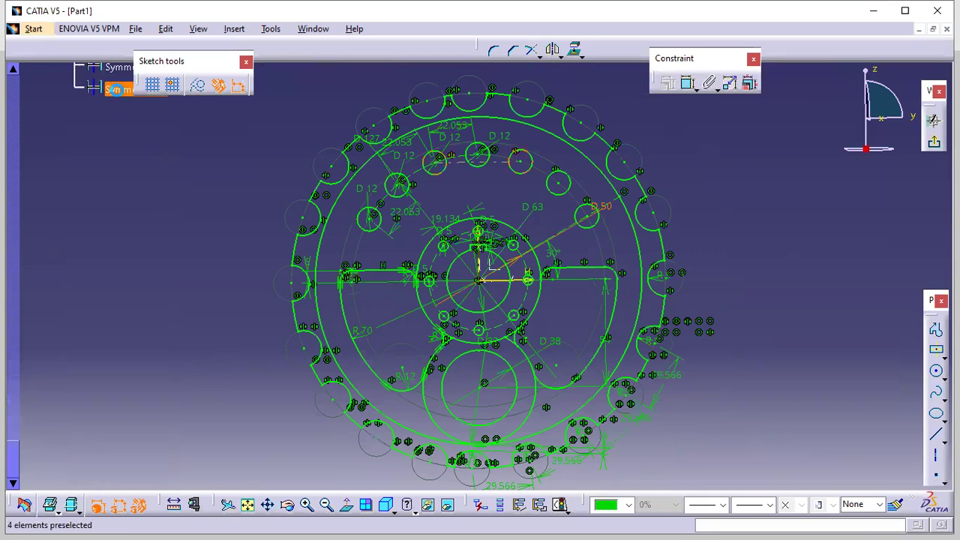
{"action": "right_click", "coordinate": [118, 90]}
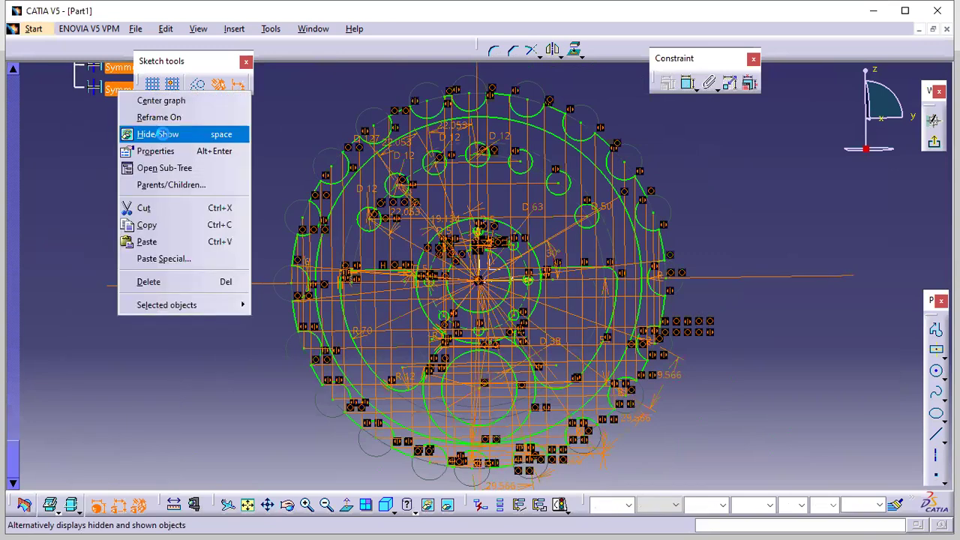
{"action": "left_click", "coordinate": [157, 134]}
{"action": "middle_click_drag", "start_coordinate": [506, 342], "coordinate": [506, 324]}
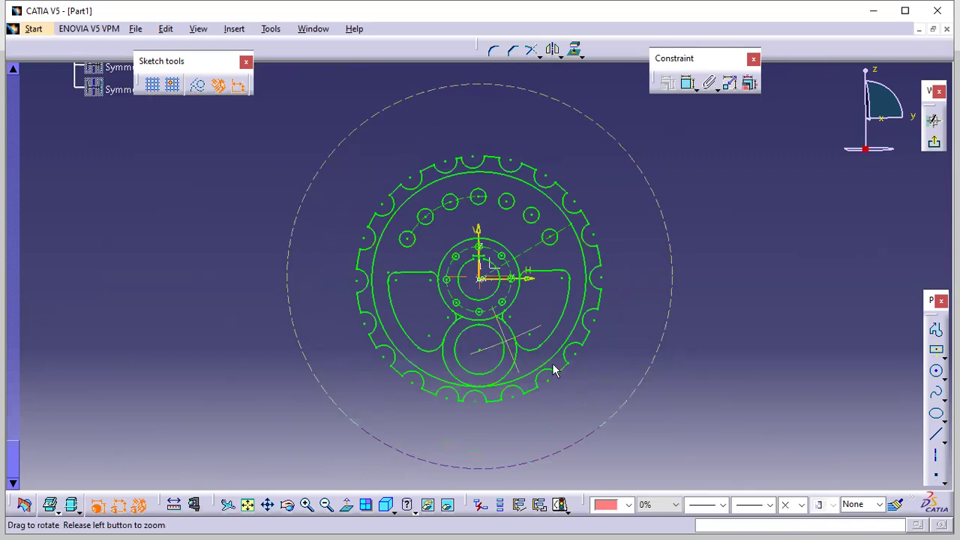
{"action": "middle_click_drag", "start_coordinate": [552, 369], "coordinate": [561, 383]}
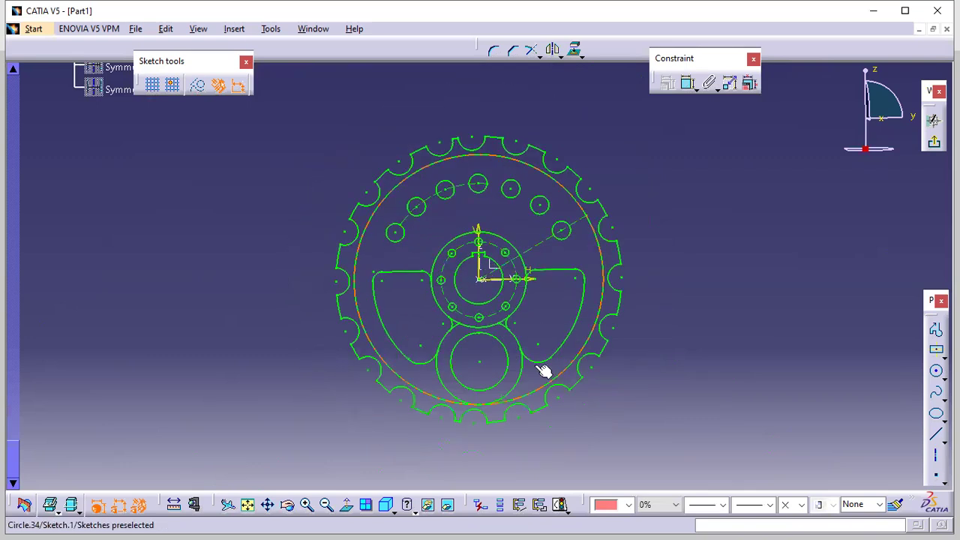